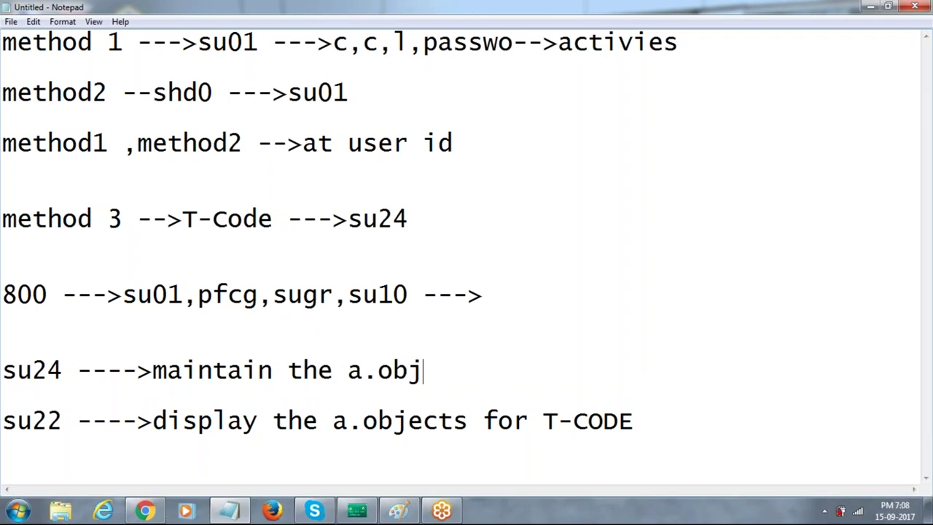
Finish the su22 note line with 'object for T-CODE'
{"action": "type", "text": "r T-CODE"}
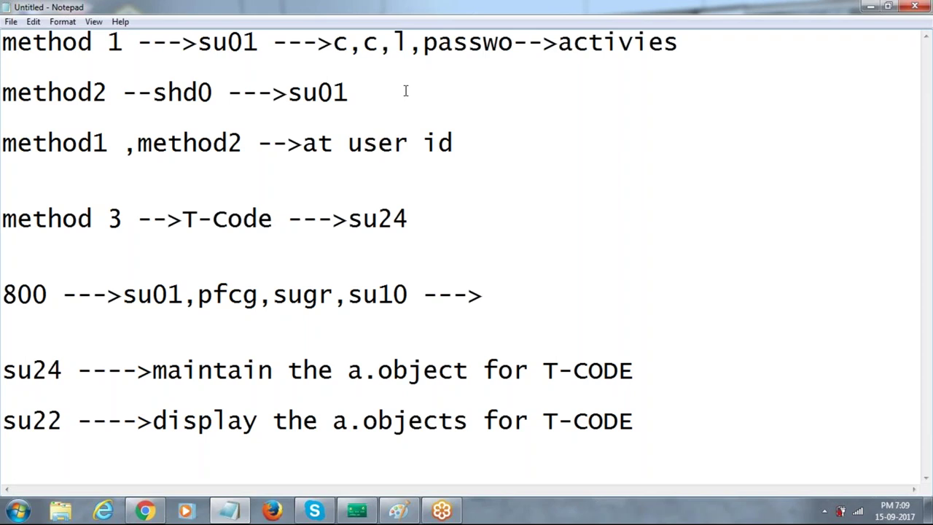
Highlight 'T-Code --->su24' on the method 3 line, then clear the selection
{"action": "left_click_drag", "start_coordinate": [177, 219], "coordinate": [397, 260]}
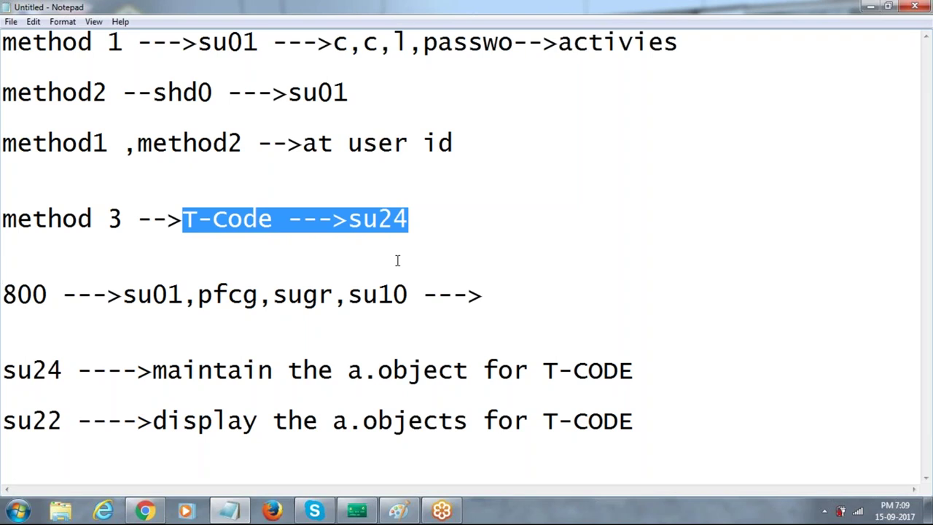
{"action": "left_click", "coordinate": [438, 231]}
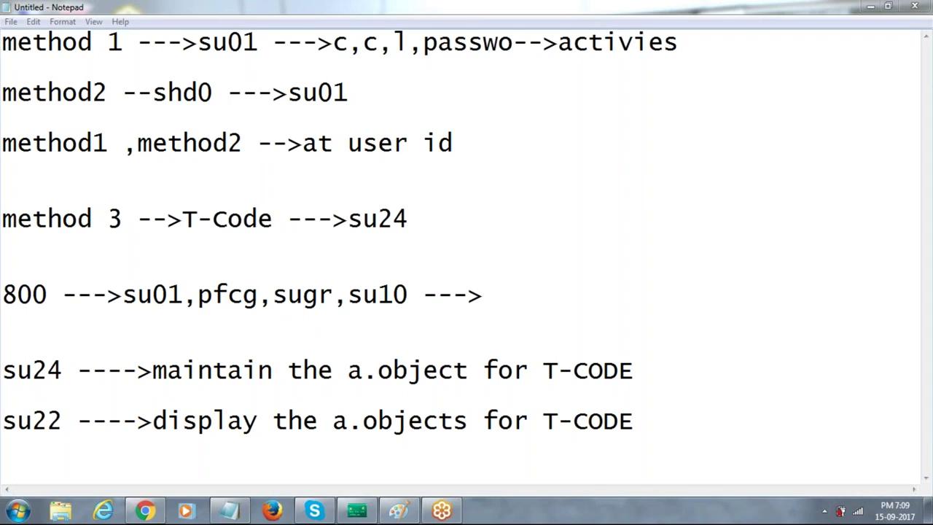
Search Windows for 'mst' and then for 'system'
{"action": "key", "text": "super"}
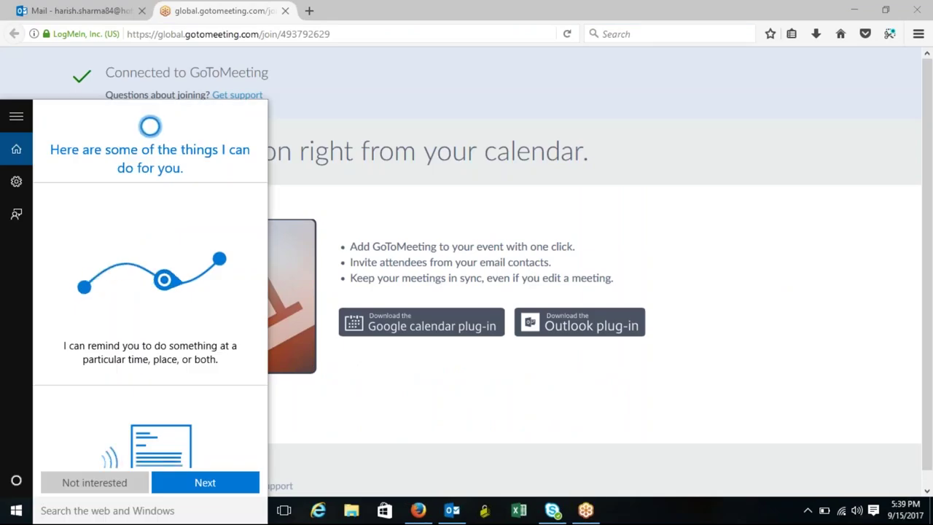
{"action": "type", "text": "mst"}
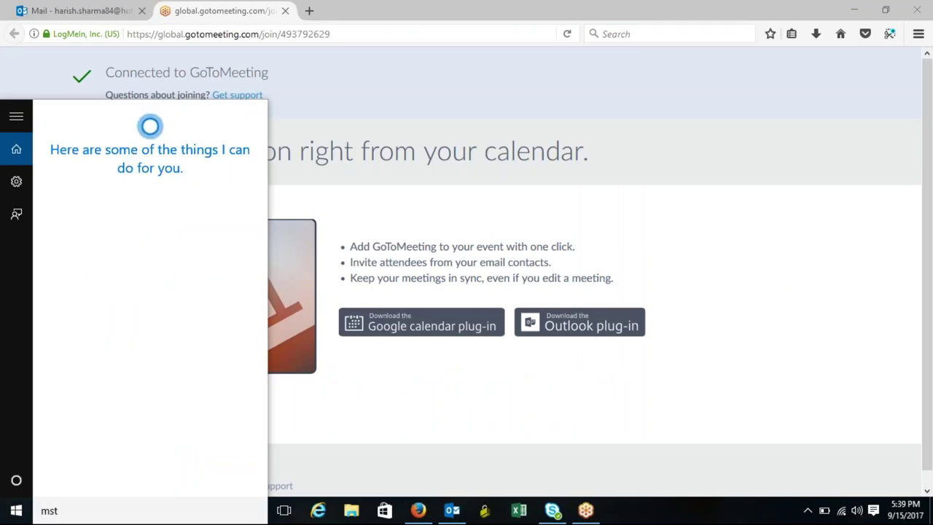
{"action": "key", "text": "Escape"}
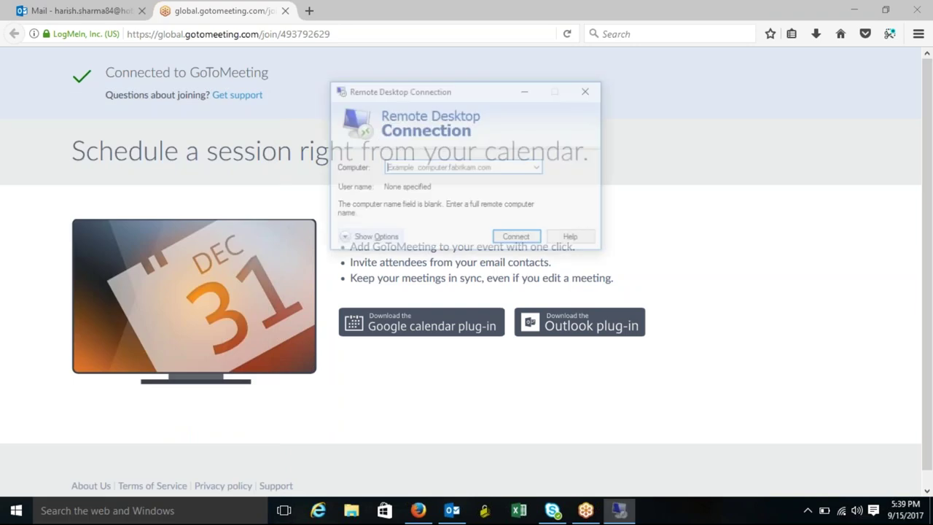
{"action": "left_click", "coordinate": [154, 503]}
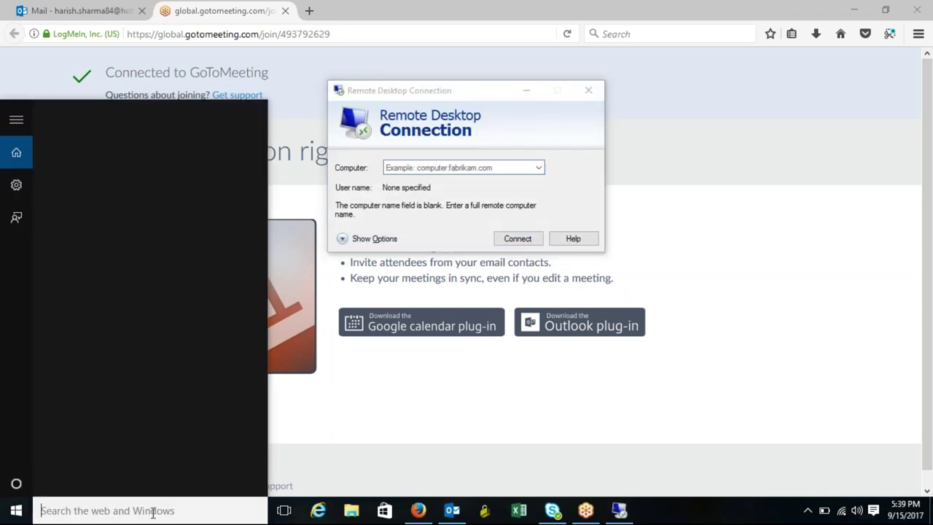
{"action": "type", "text": "system"}
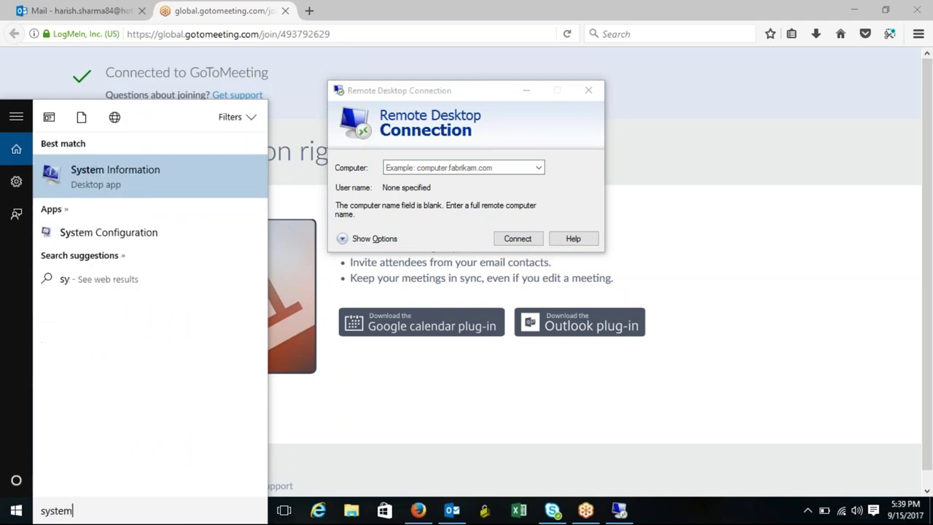
Check Remote Desktop's empty recent-computer list, then open System Credentials.txt from search
{"action": "left_click", "coordinate": [539, 169]}
{"action": "left_click", "coordinate": [539, 169]}
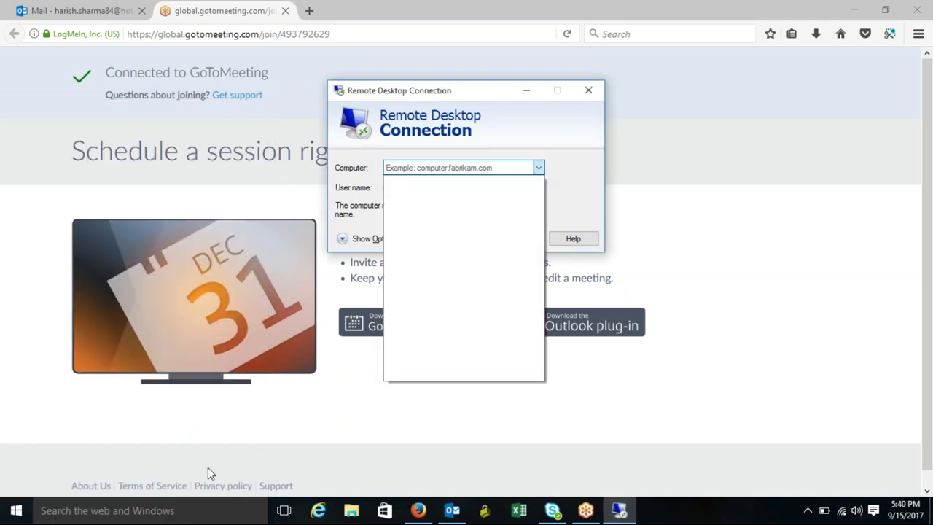
{"action": "left_click", "coordinate": [54, 519]}
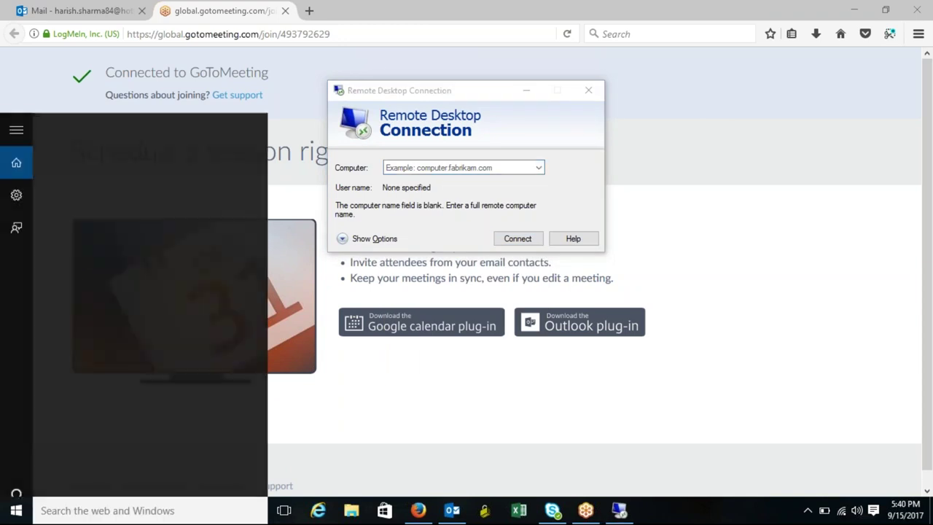
{"action": "type", "text": "system"}
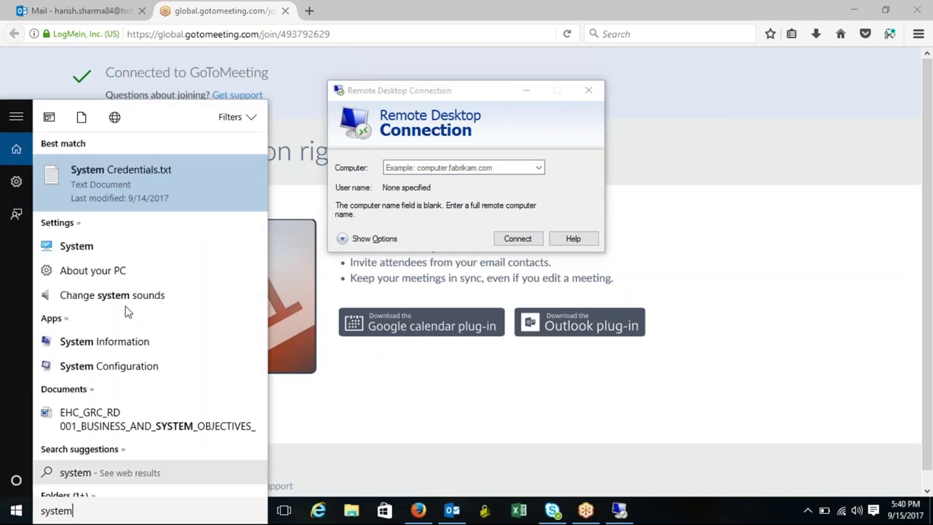
{"action": "left_click", "coordinate": [75, 188]}
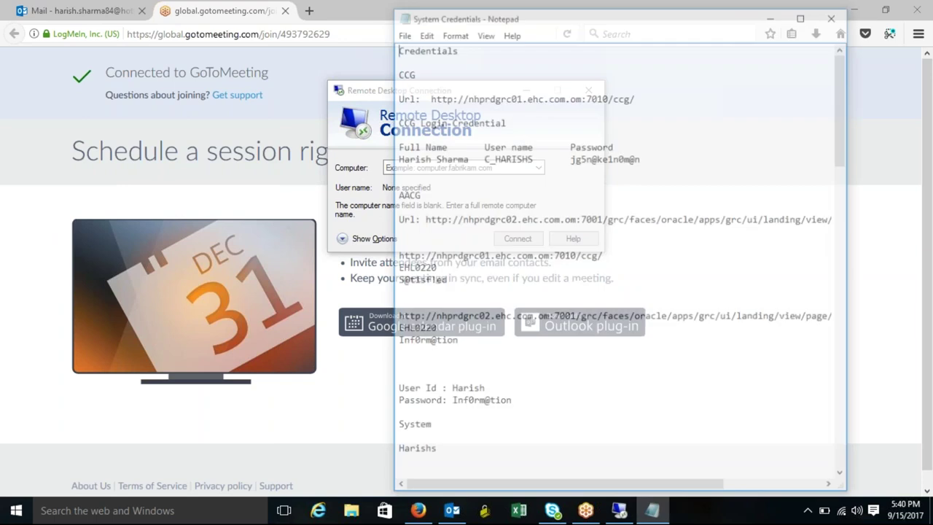
Maximize the System Credentials notes and copy the server address
{"action": "double_click", "coordinate": [550, 10]}
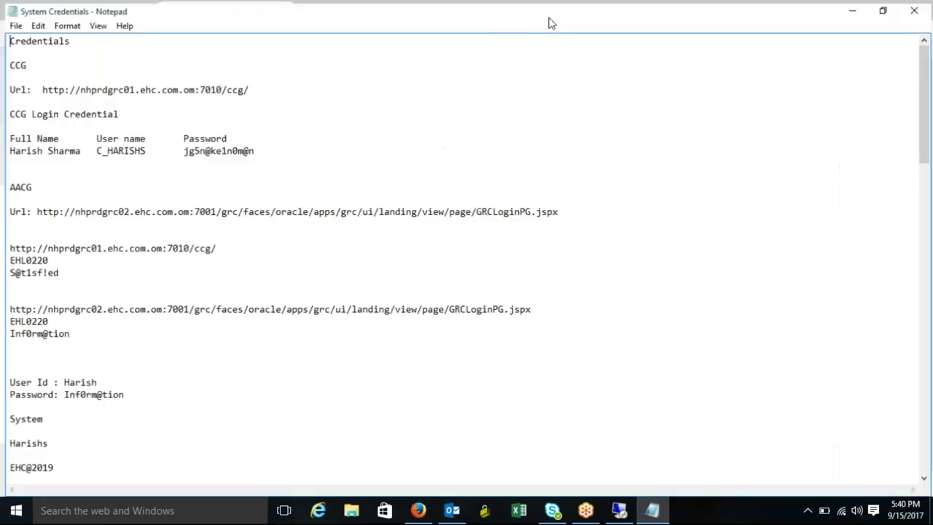
{"action": "left_click_drag", "start_coordinate": [927, 145], "coordinate": [929, 456]}
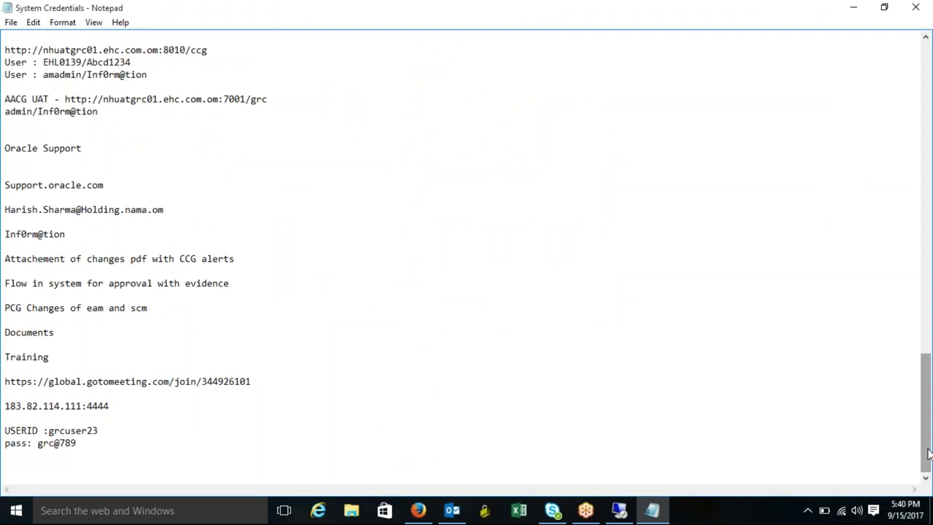
{"action": "left_click_drag", "start_coordinate": [119, 405], "coordinate": [5, 408]}
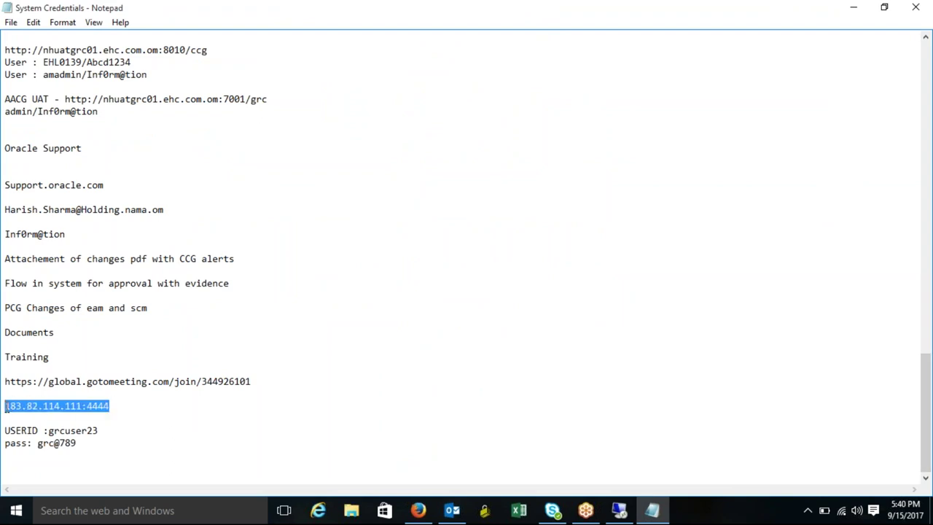
Connect Remote Desktop to 183.82.114.111 and copy the user id from the notes
{"action": "left_click", "coordinate": [618, 512]}
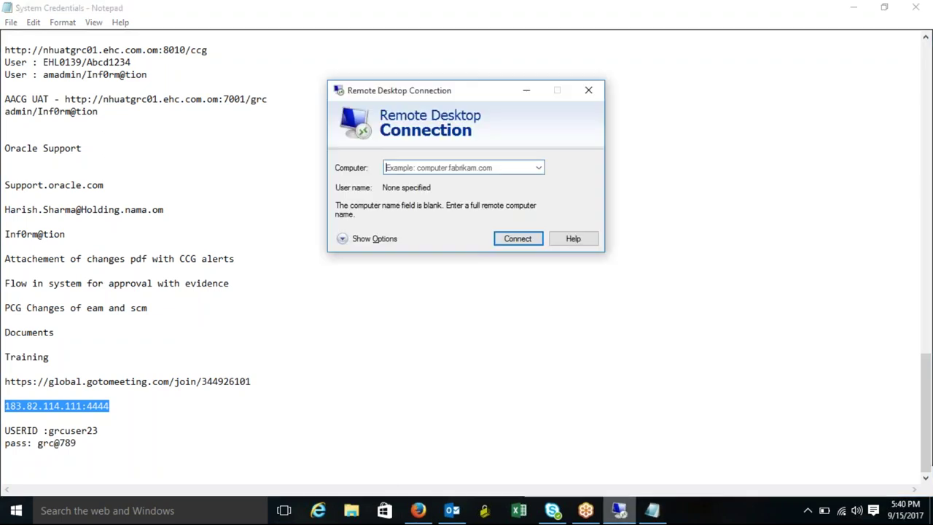
{"action": "type", "text": "183.82.114.111:4444"}
{"action": "left_click", "coordinate": [519, 239]}
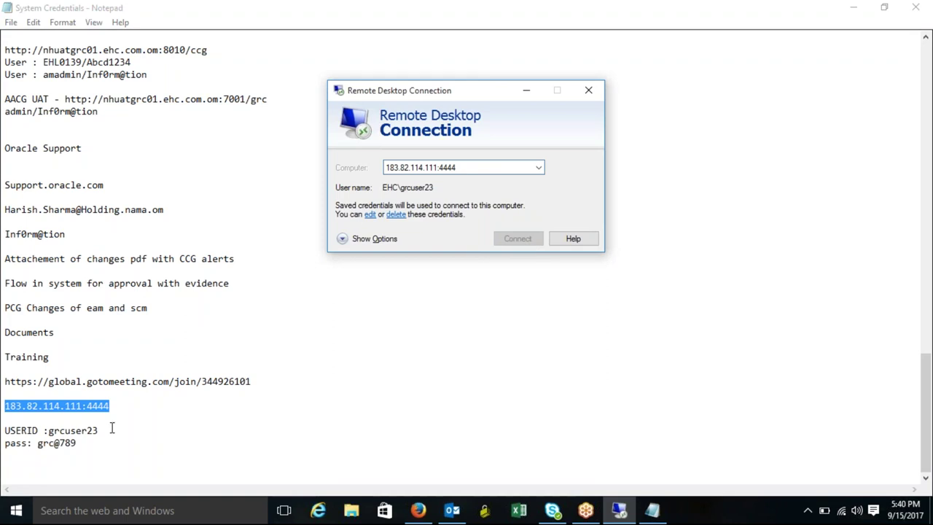
{"action": "left_click_drag", "start_coordinate": [110, 430], "coordinate": [49, 432]}
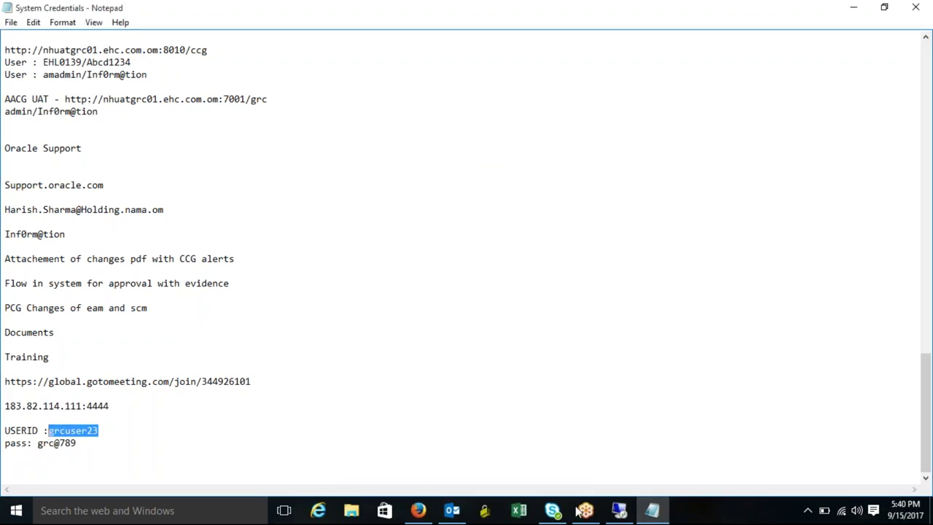
{"action": "left_click", "coordinate": [618, 513]}
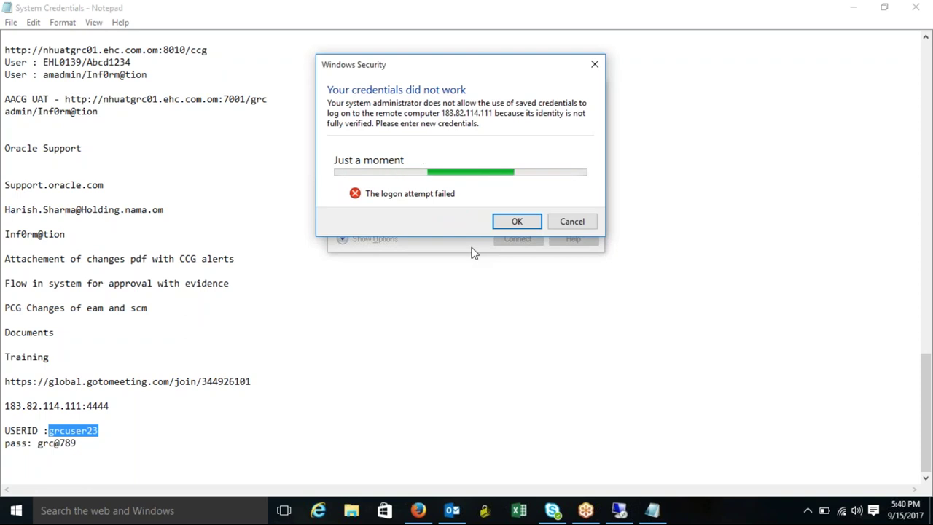
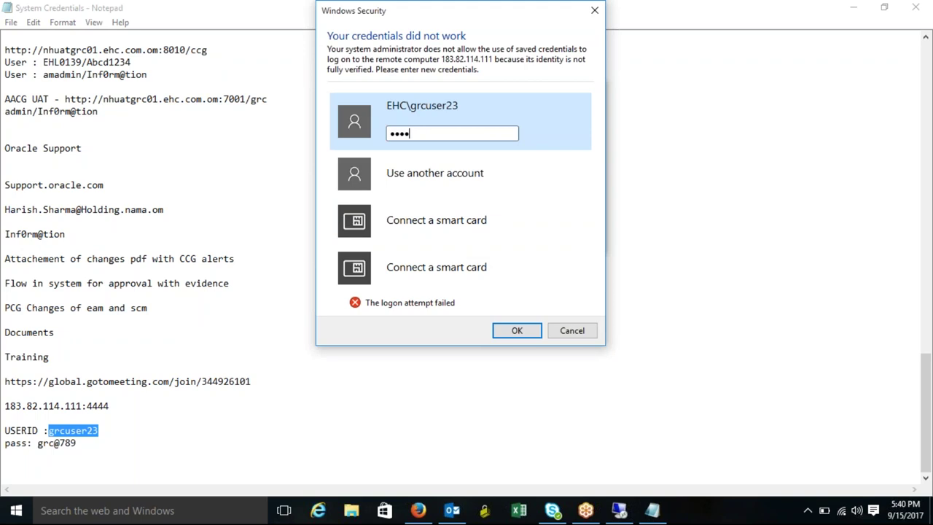
Enter the account password in Windows Security and log on to the remote session
{"action": "left_click", "coordinate": [518, 329]}
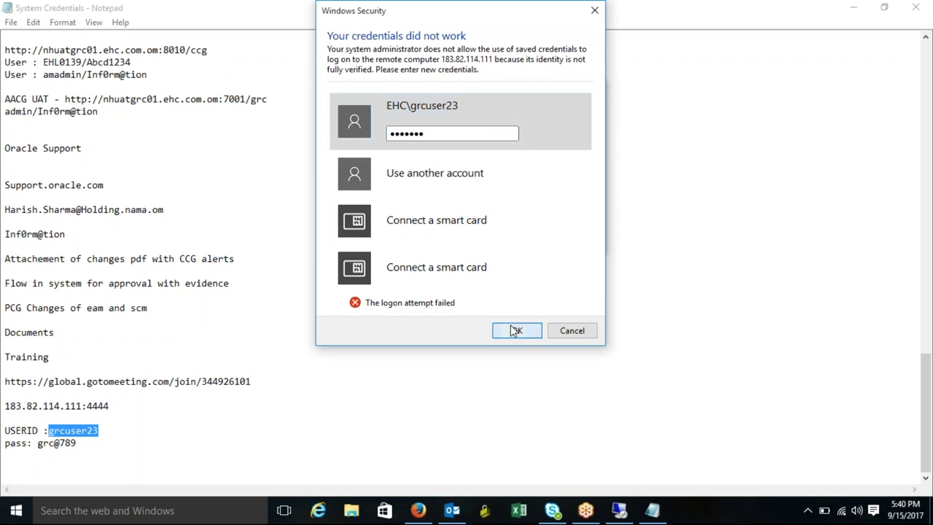
{"action": "key", "text": "Return"}
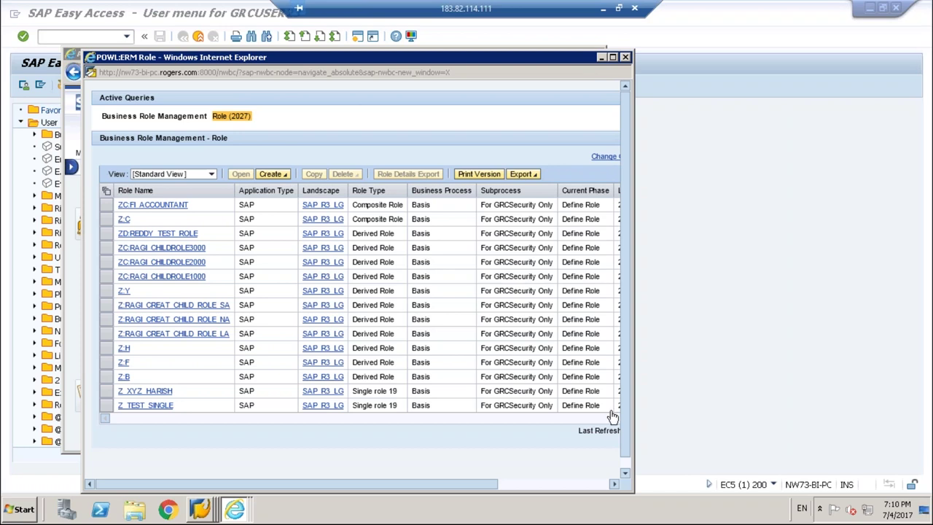
Close the SAP Easy Access user-menu session from the taskbar window list
{"action": "left_click", "coordinate": [197, 514]}
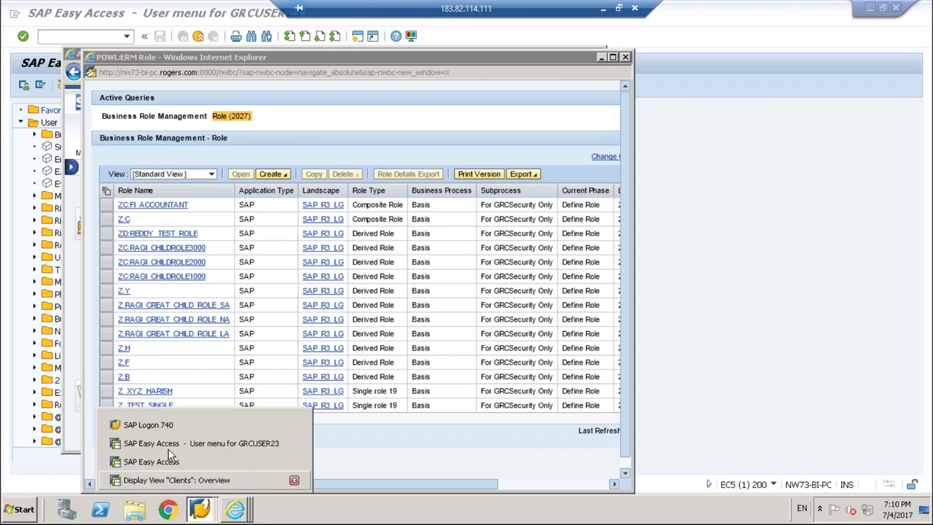
{"action": "left_click", "coordinate": [294, 444]}
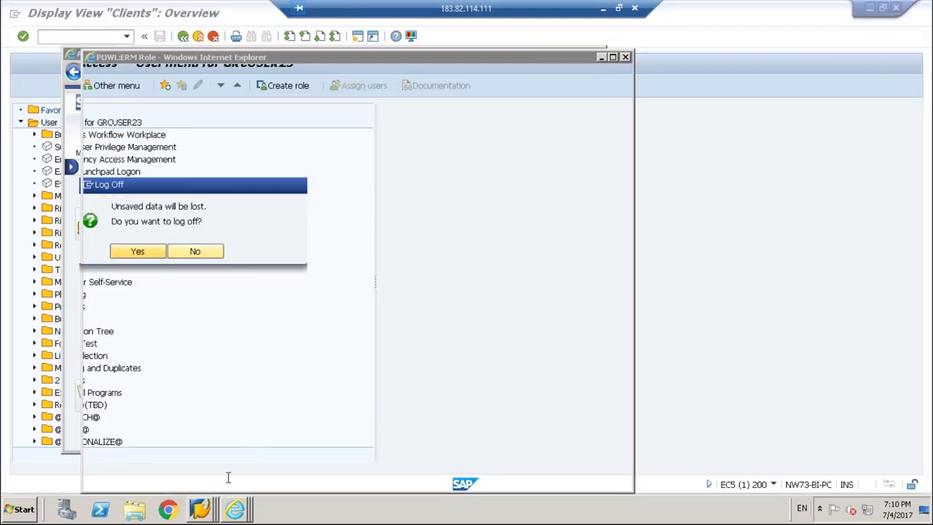
{"action": "left_click", "coordinate": [200, 509]}
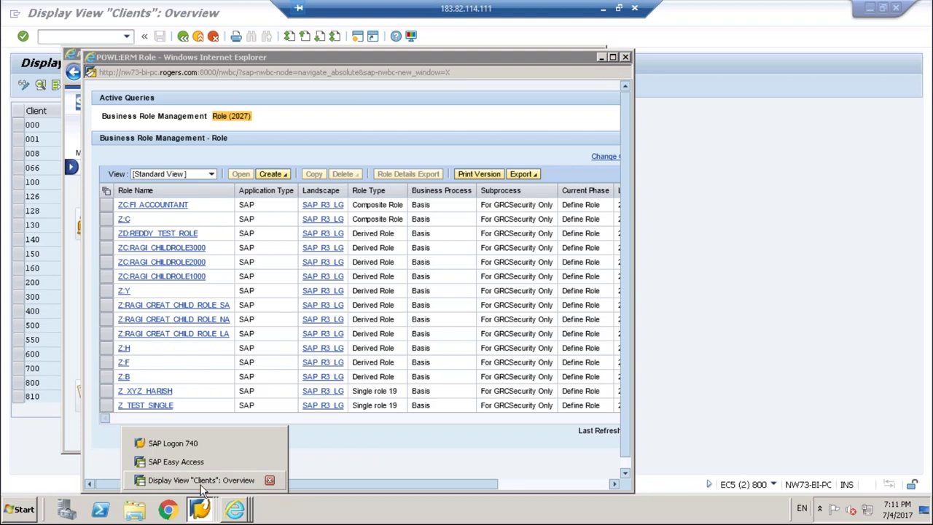
{"action": "left_click", "coordinate": [247, 481]}
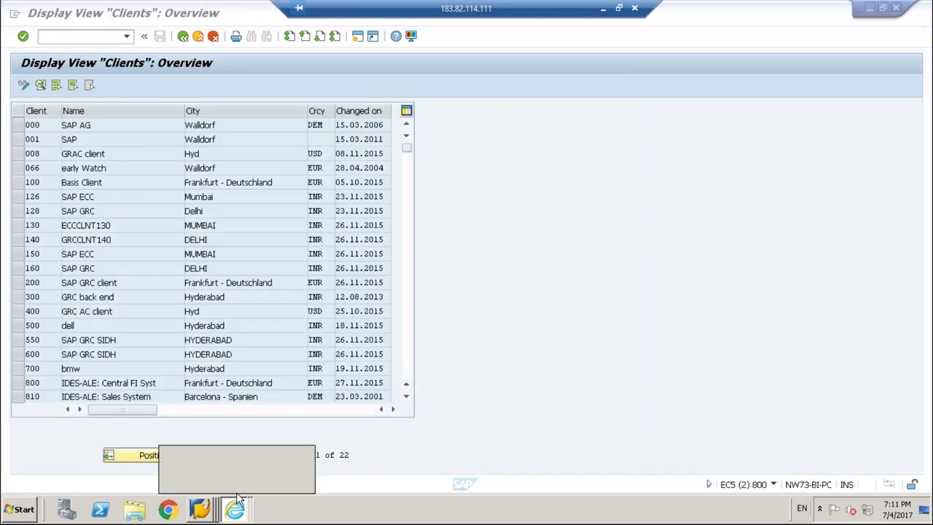
Close all Internet Explorer windows and the remaining SAP sessions, confirming log off
{"action": "right_click", "coordinate": [237, 495]}
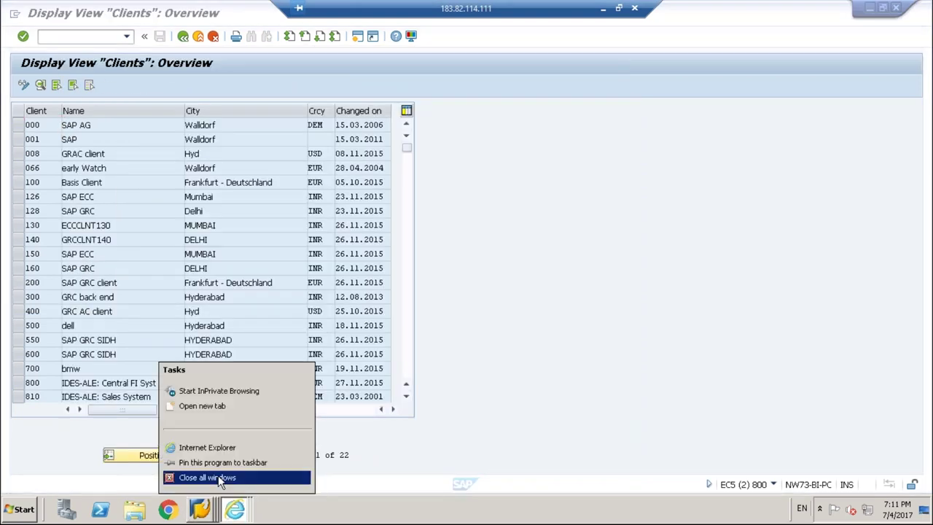
{"action": "left_click", "coordinate": [218, 475]}
{"action": "mouse_move", "coordinate": [203, 514]}
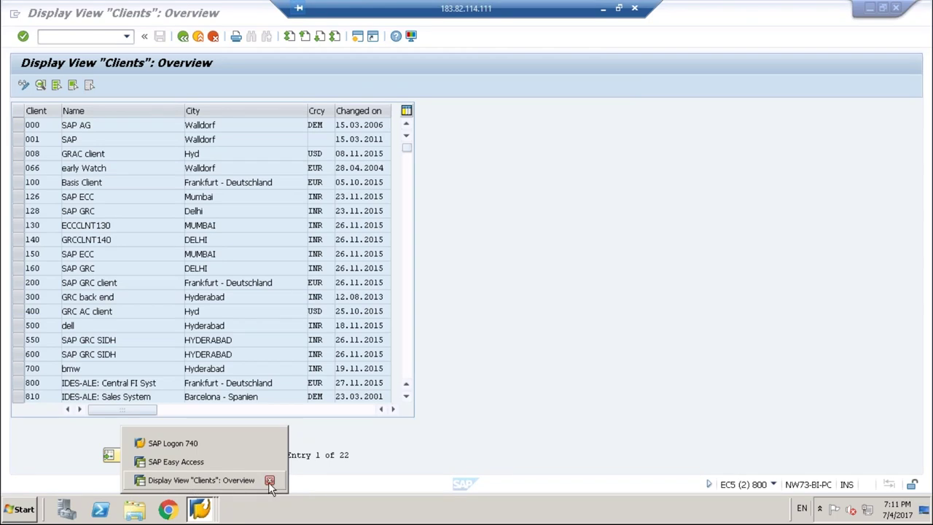
{"action": "left_click", "coordinate": [269, 480]}
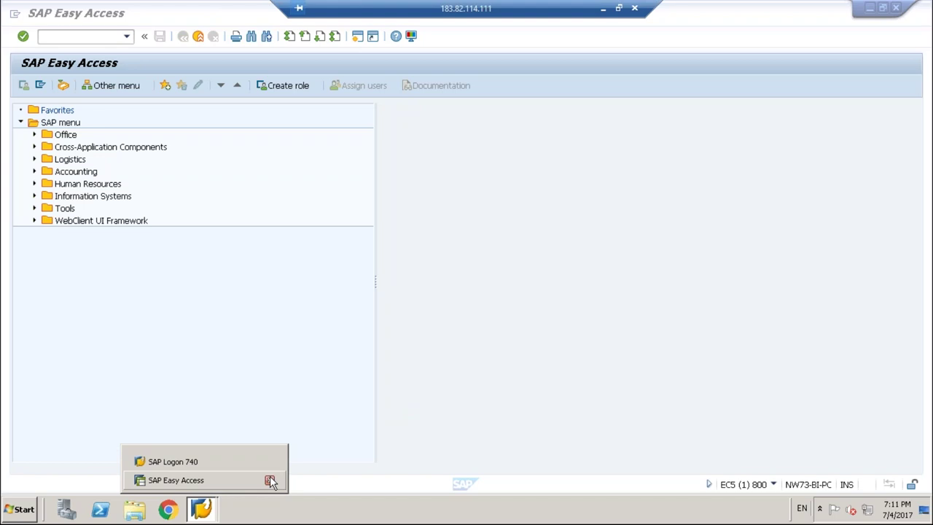
{"action": "left_click", "coordinate": [270, 481]}
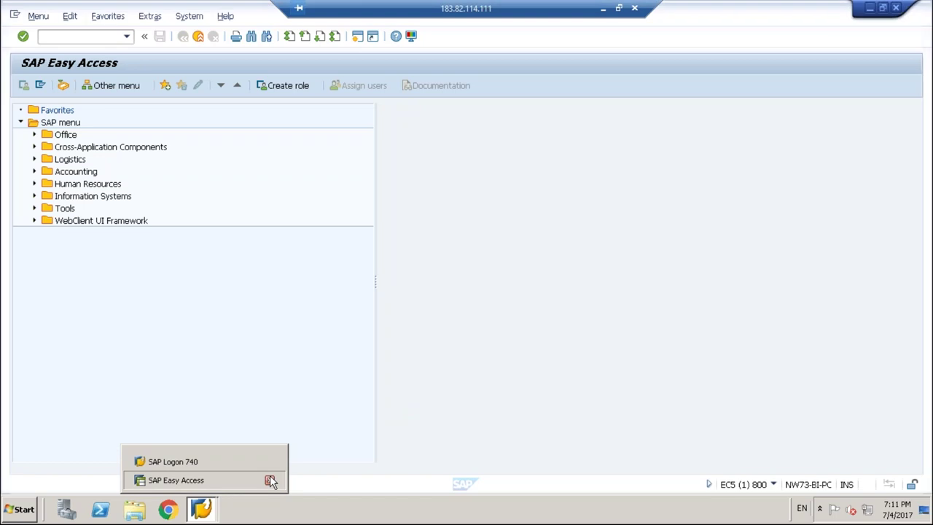
{"action": "left_click", "coordinate": [127, 253]}
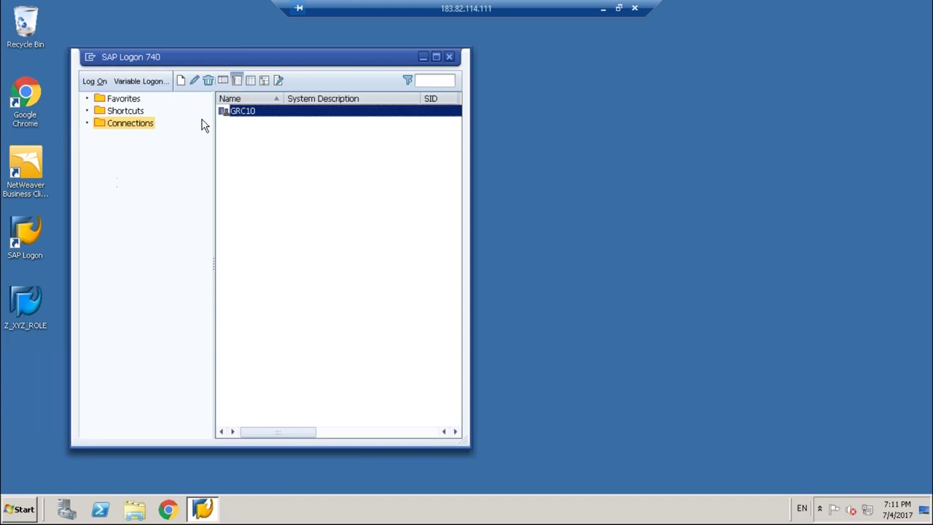
Log on to GRC10 client 800 with the suggested user and its password
{"action": "key", "text": "Return"}
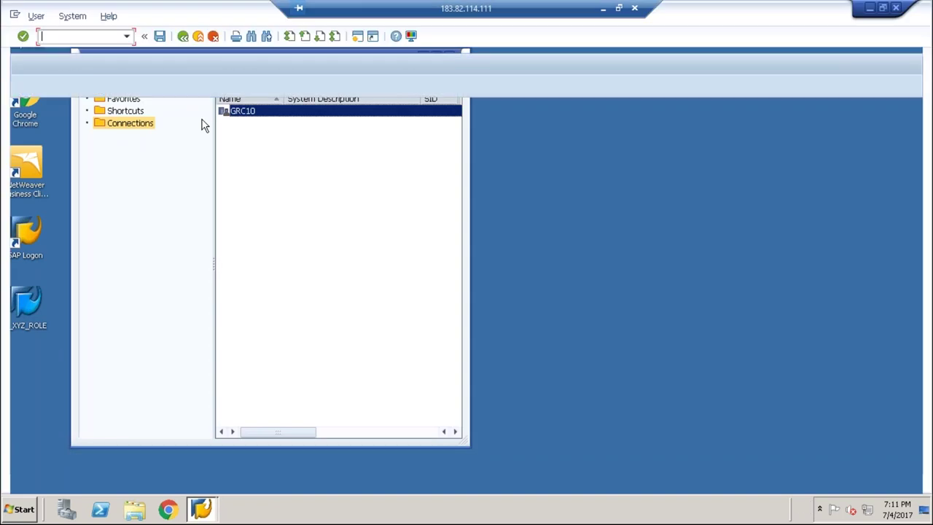
{"action": "type", "text": "grc"}
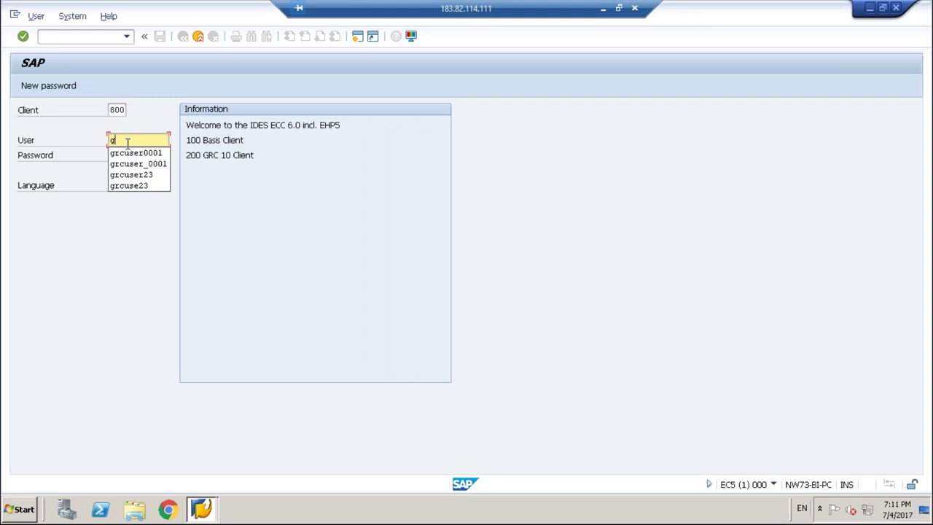
{"action": "key", "text": "Down"}
{"action": "key", "text": "Down"}
{"action": "key", "text": "Down"}
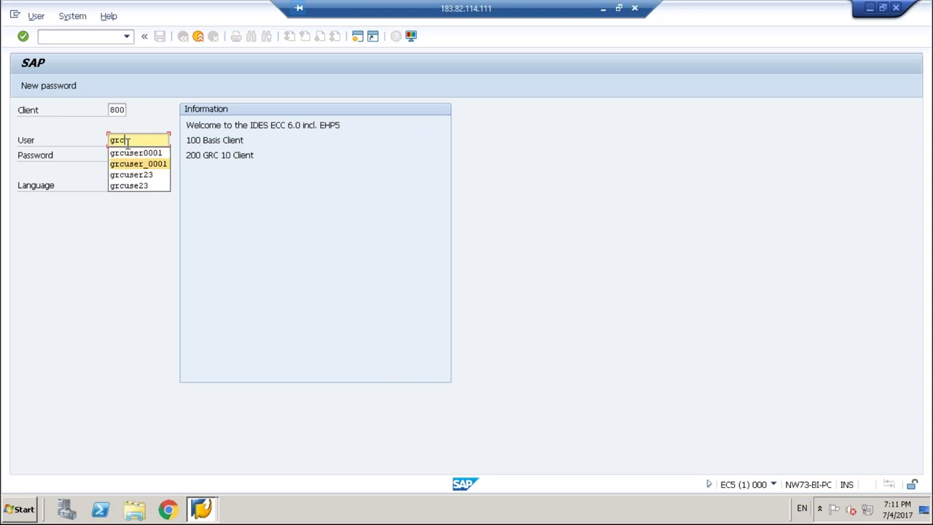
{"action": "key", "text": "Return"}
{"action": "key", "text": "Tab"}
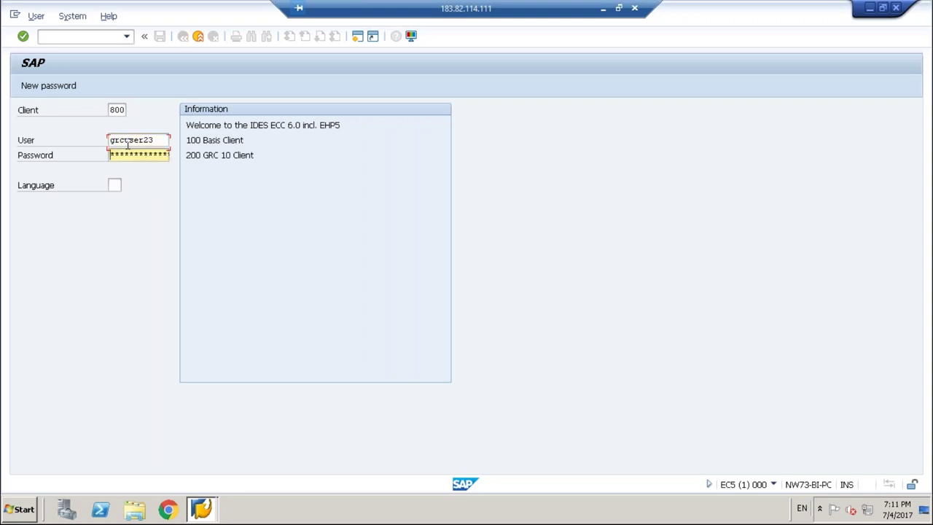
{"action": "type", "text": "**"}
{"action": "left_click", "coordinate": [22, 36]}
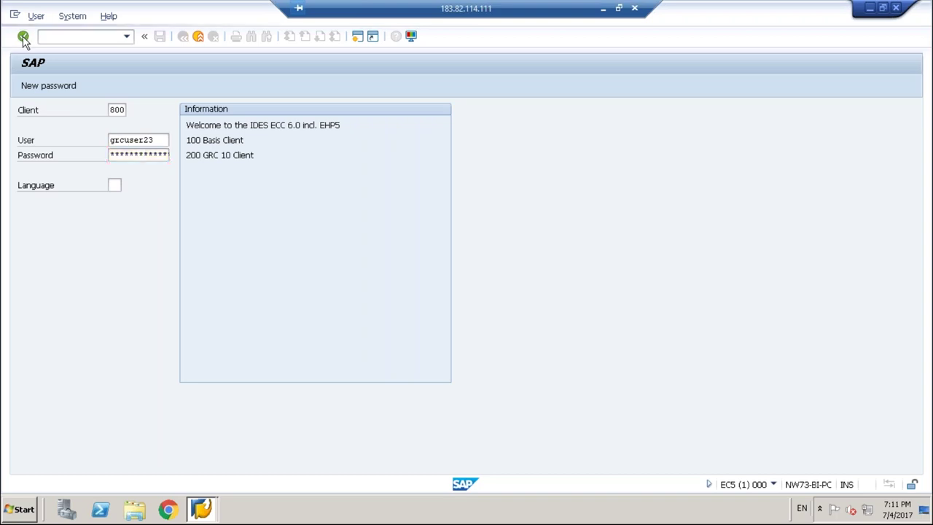
{"action": "type", "text": "su24"}
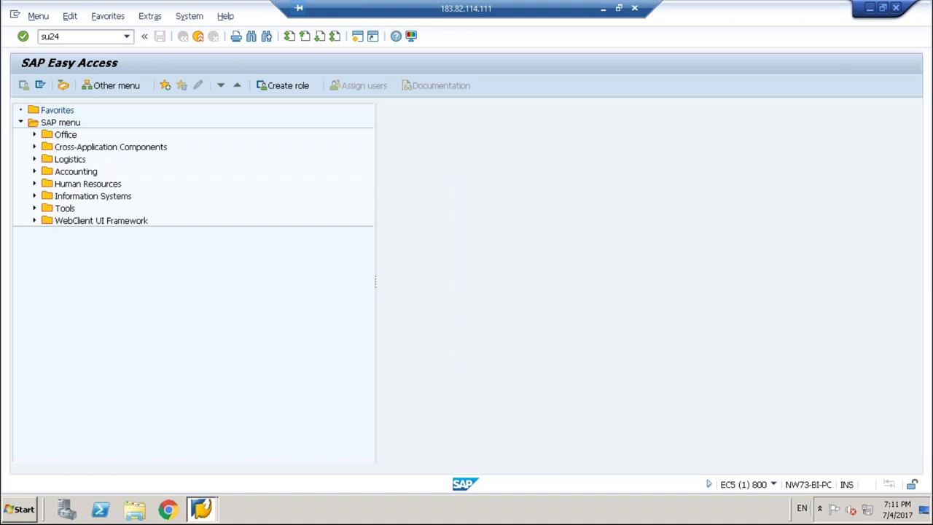
Run SU24 and enter SU01 as the transaction code
{"action": "key", "text": "Return"}
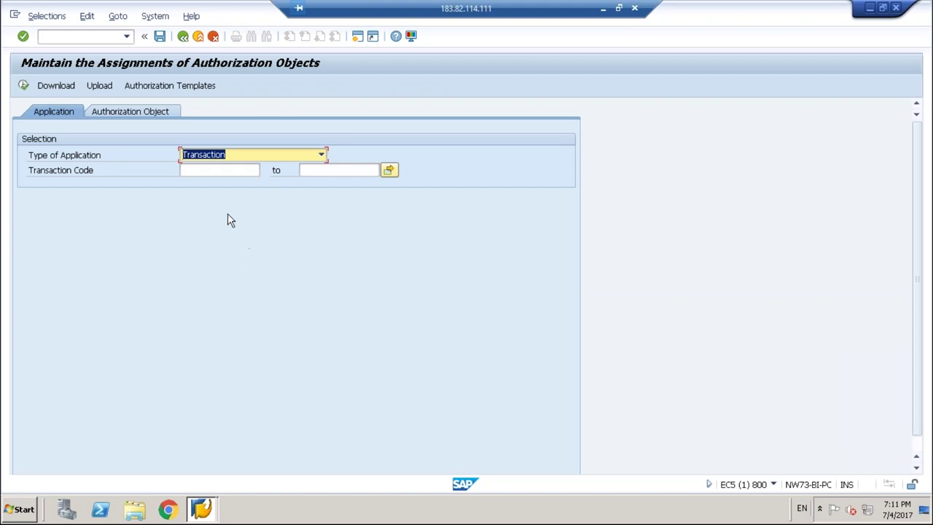
{"action": "left_click", "coordinate": [211, 170]}
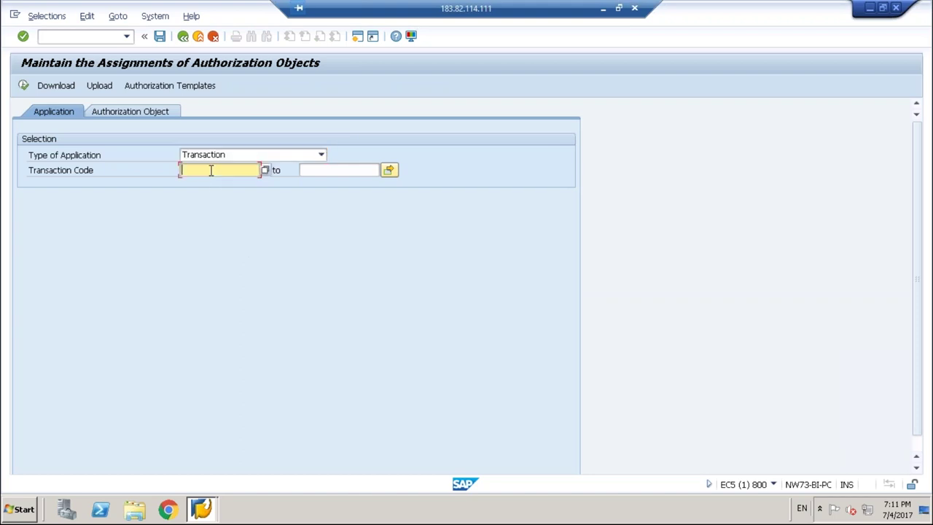
{"action": "type", "text": "su01"}
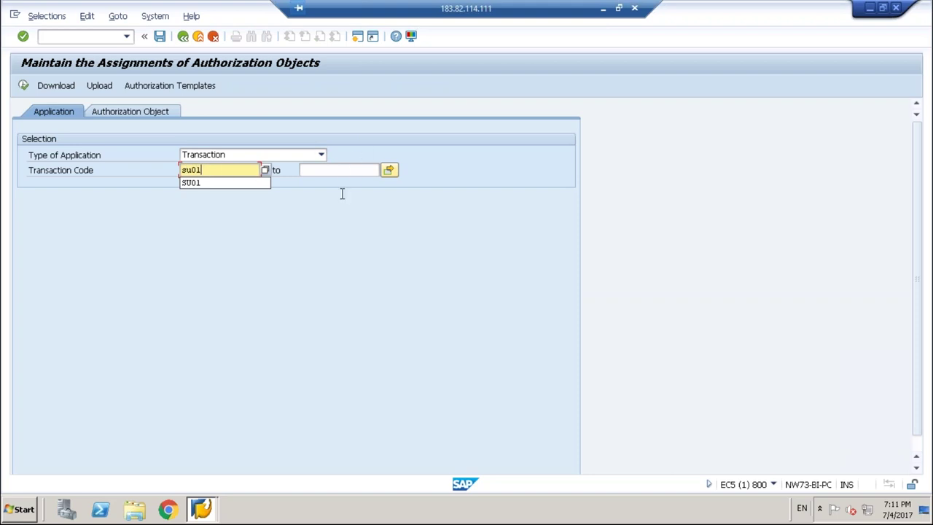
Add PFCG next to SU01 through multiple selection, copy it, and execute the search
{"action": "left_click", "coordinate": [390, 170]}
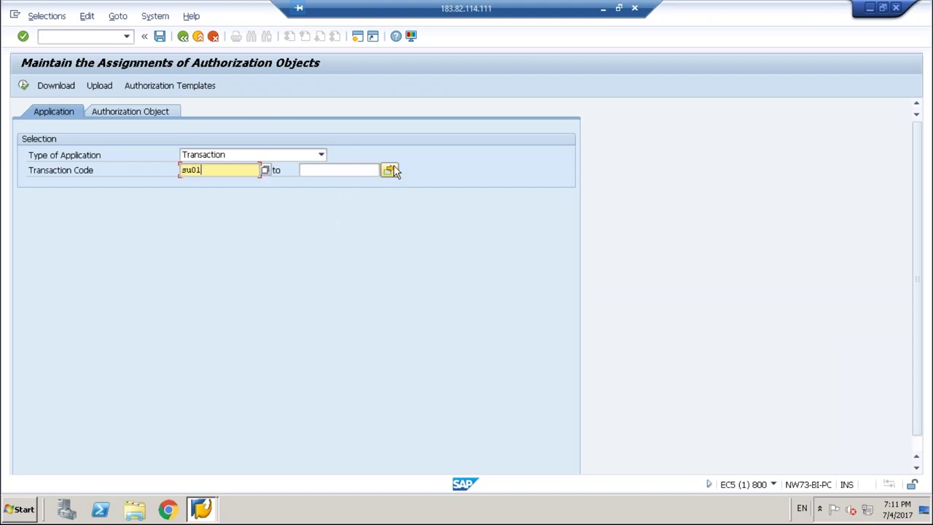
{"action": "left_click", "coordinate": [390, 170]}
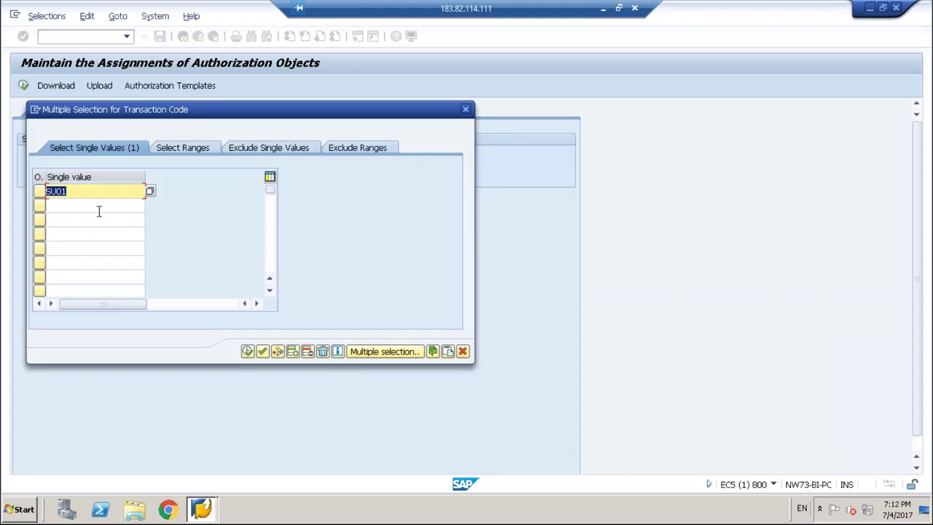
{"action": "left_click", "coordinate": [99, 210]}
{"action": "type", "text": "pfcg"}
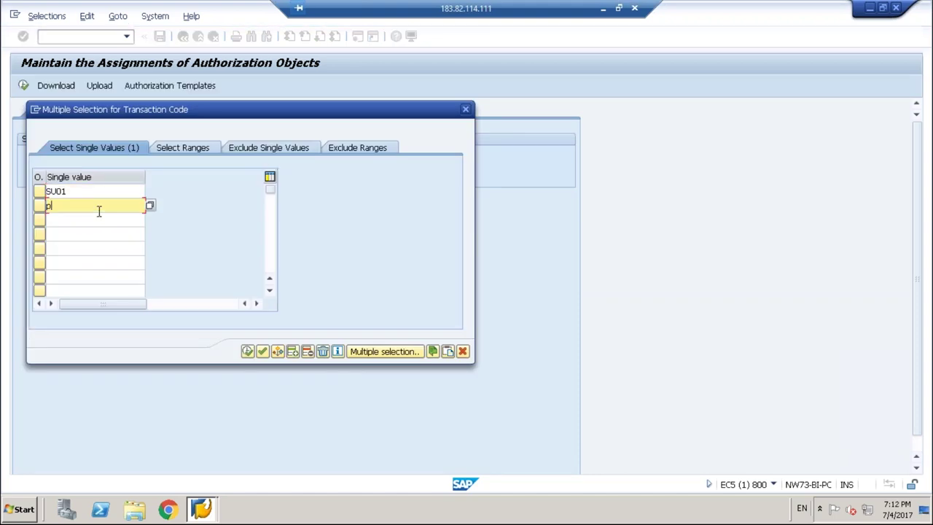
{"action": "left_click", "coordinate": [259, 354]}
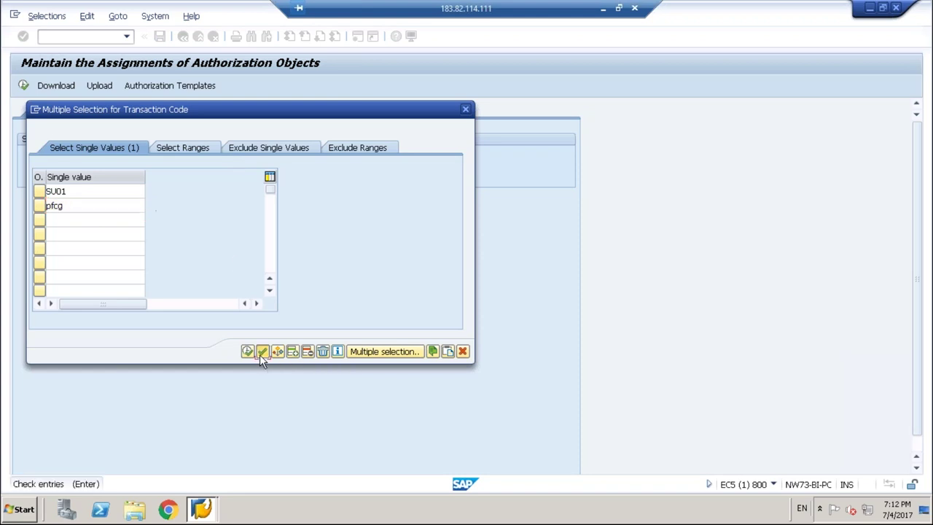
{"action": "left_click", "coordinate": [247, 352]}
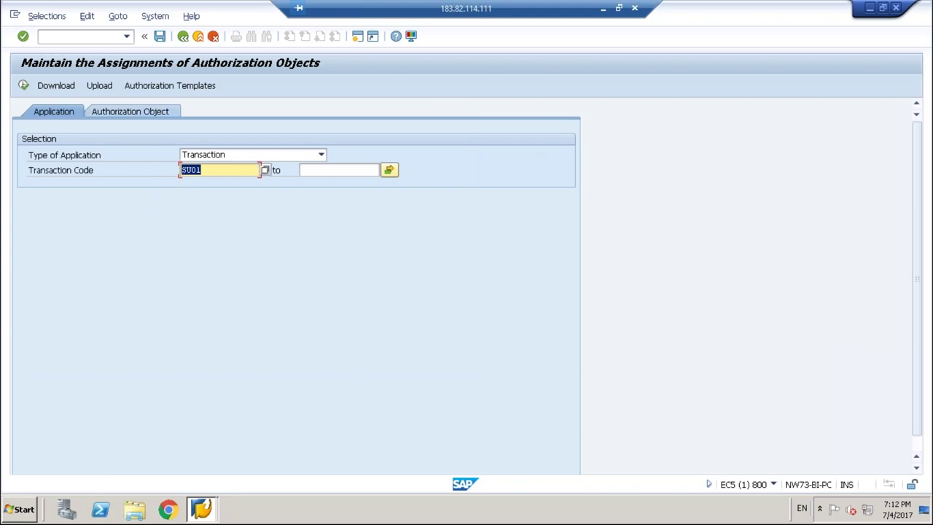
{"action": "left_click", "coordinate": [23, 86]}
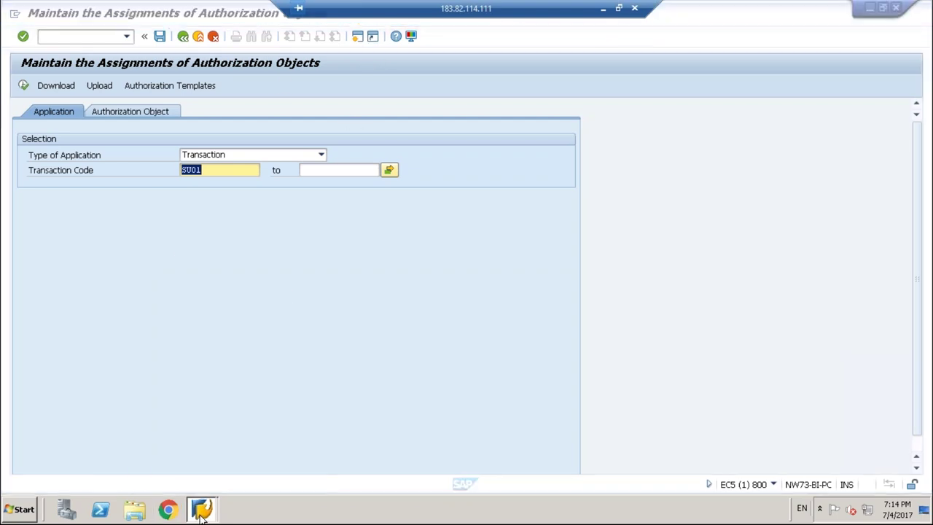
Open SAP Logon from the taskbar and fill in the user and password, trying another suggested user
{"action": "left_click", "coordinate": [202, 512]}
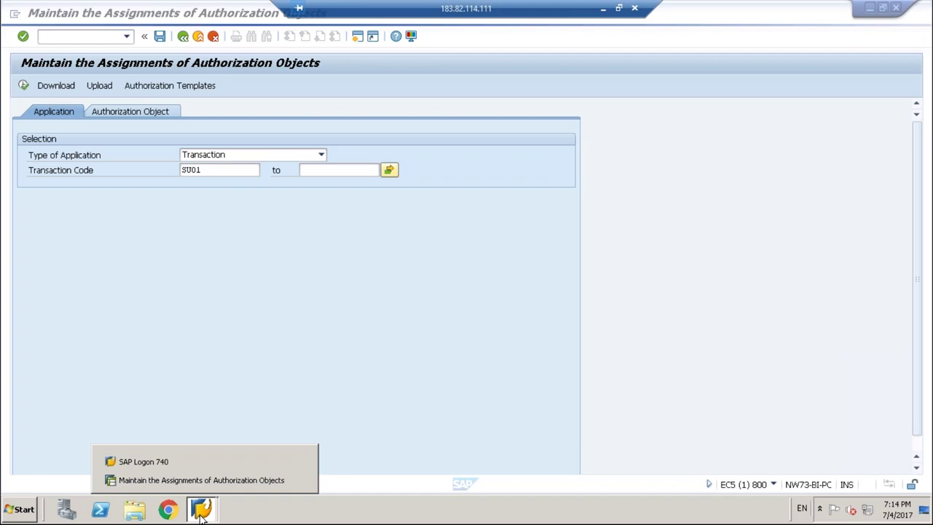
{"action": "left_click", "coordinate": [182, 461]}
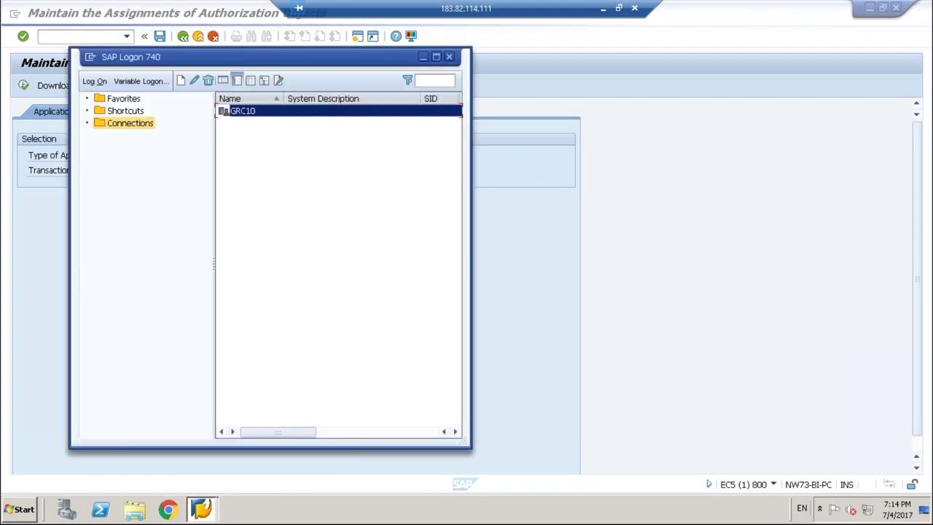
{"action": "type", "text": "g"}
{"action": "key", "text": "Down"}
{"action": "key", "text": "Down"}
{"action": "key", "text": "Down"}
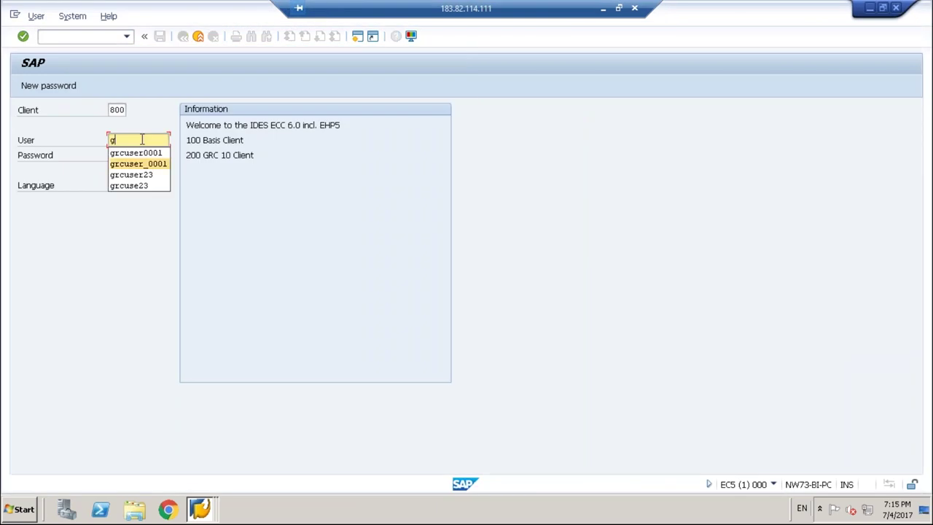
{"action": "key", "text": "Return"}
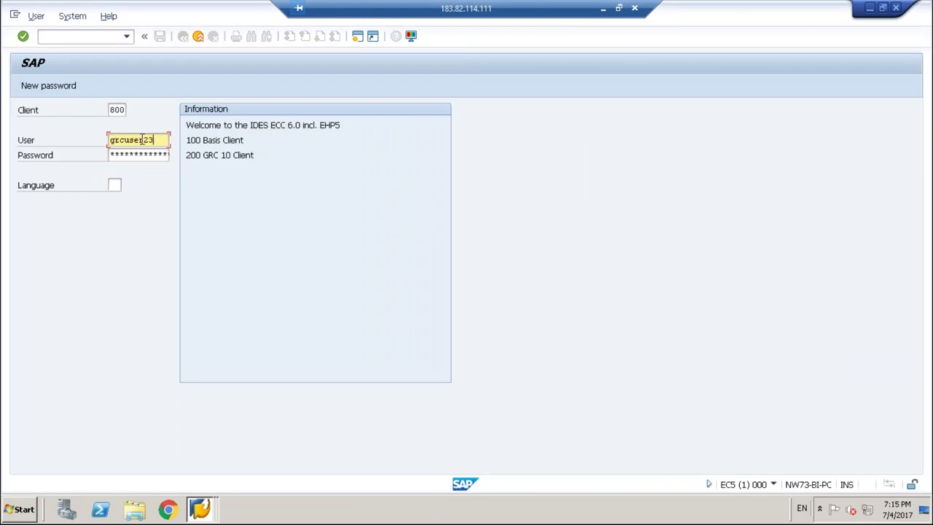
{"action": "key", "text": "Tab"}
{"action": "type", "text": "**"}
{"action": "key", "text": "shift+Tab"}
{"action": "type", "text": "har"}
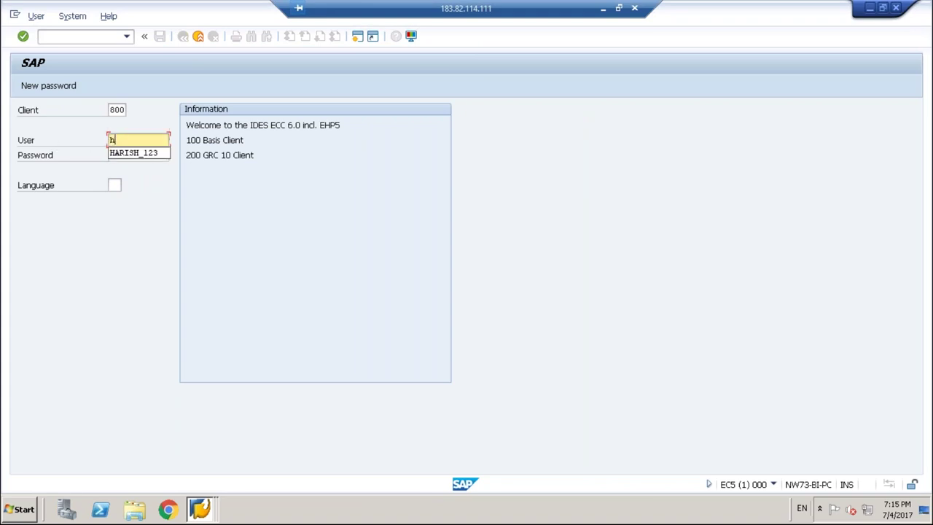
{"action": "left_click", "coordinate": [118, 153]}
Switch back to the grc user, log on, and continue without ending the other logon
{"action": "key", "text": "shift+Home"}
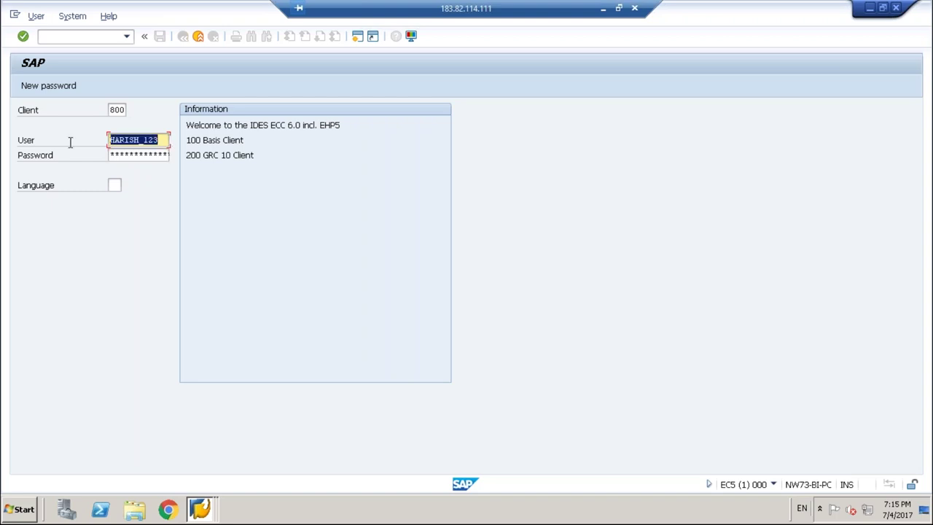
{"action": "type", "text": "grc"}
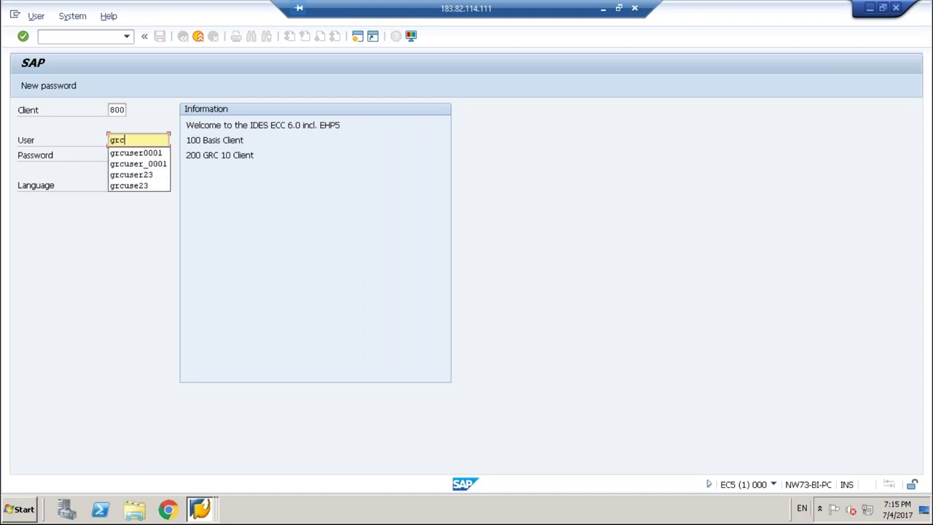
{"action": "key", "text": "Down"}
{"action": "key", "text": "Down"}
{"action": "key", "text": "Down"}
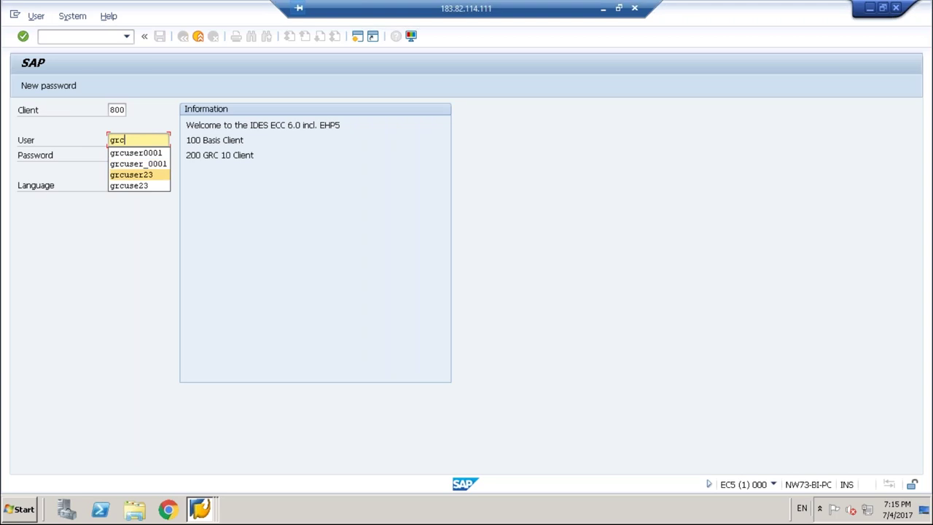
{"action": "key", "text": "Return"}
{"action": "key", "text": "Tab"}
{"action": "key", "text": "Right"}
{"action": "key", "text": "Right"}
{"action": "key", "text": "Right"}
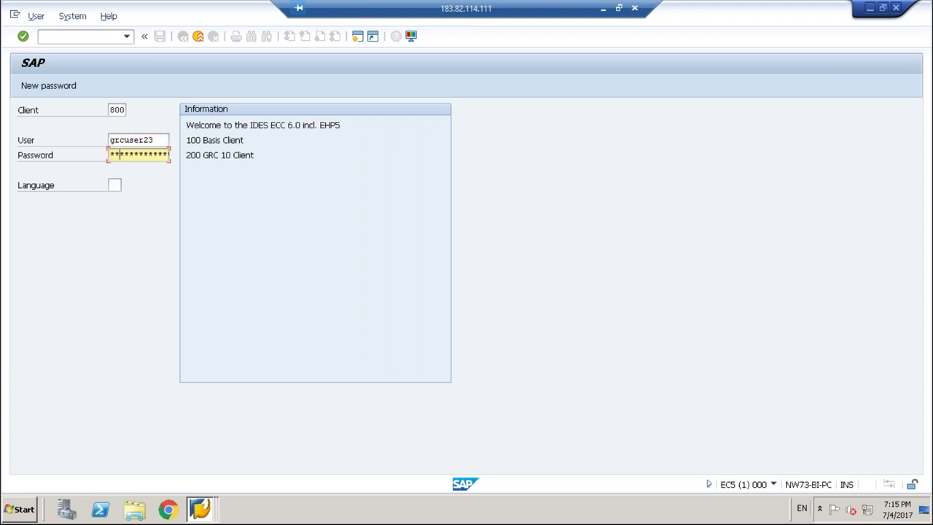
{"action": "key", "text": "Right"}
{"action": "key", "text": "Right"}
{"action": "key", "text": "Right"}
{"action": "left_click", "coordinate": [24, 43]}
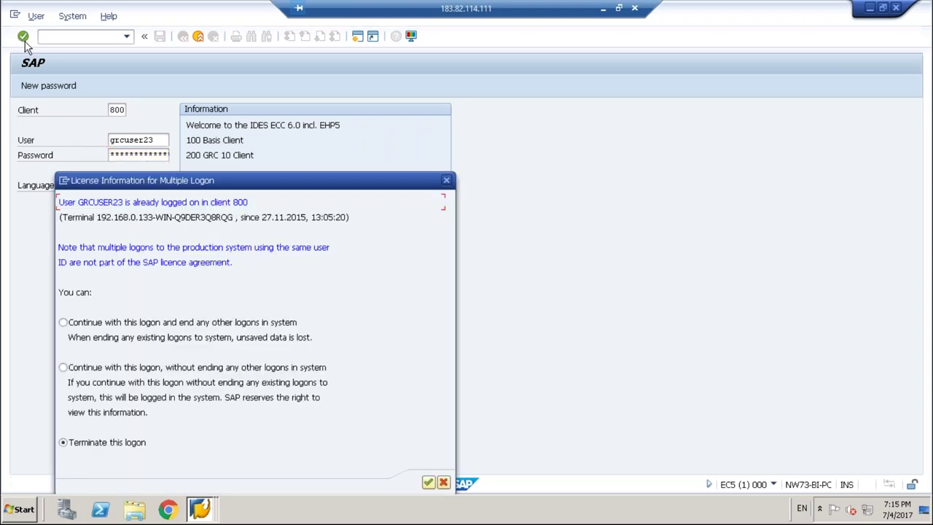
{"action": "left_click", "coordinate": [193, 382]}
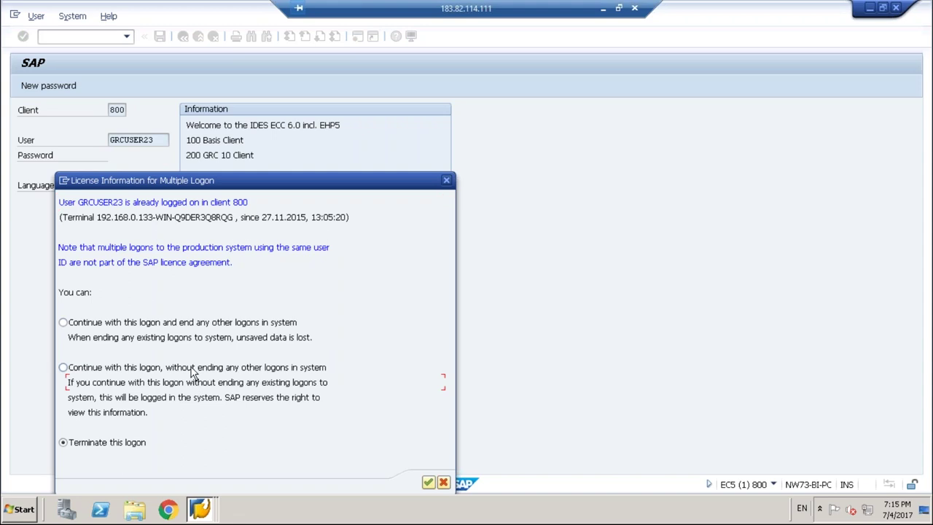
{"action": "left_click", "coordinate": [428, 483]}
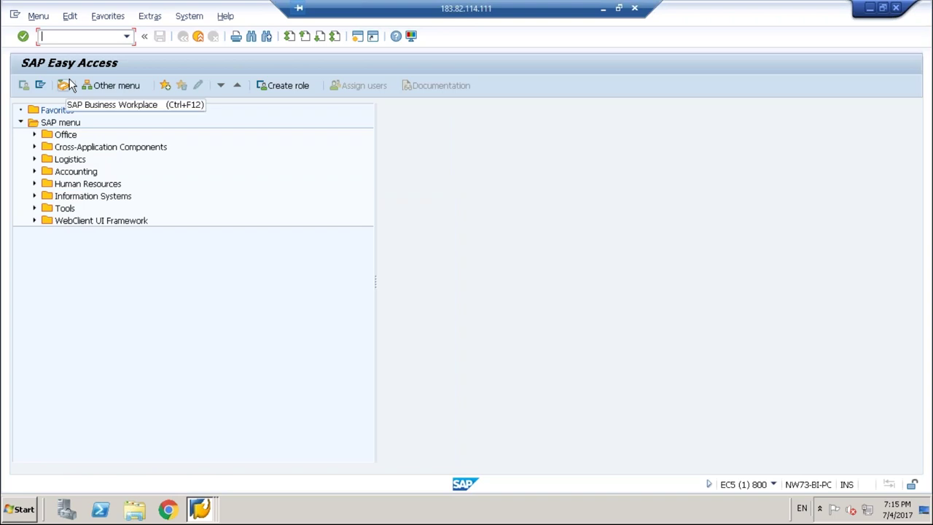
Run SU24 with SU01 as the selected transaction code and execute the report
{"action": "type", "text": "su24"}
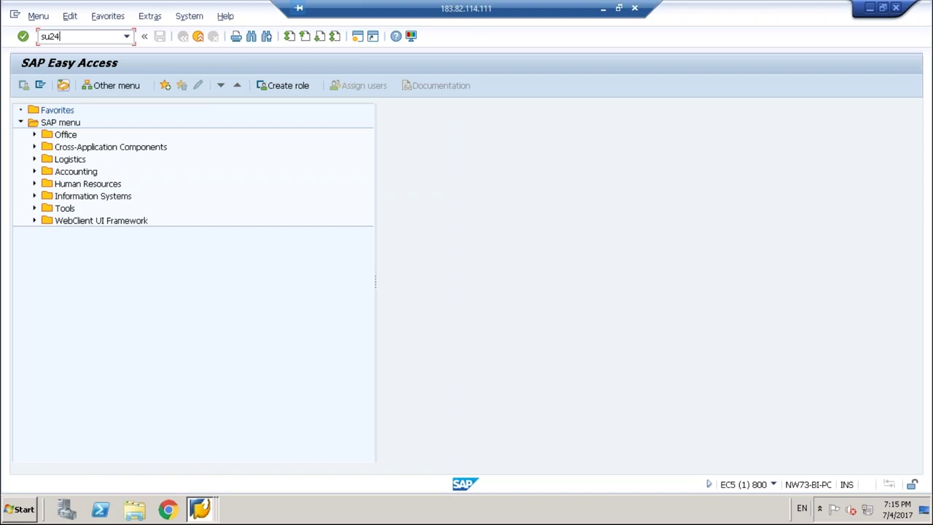
{"action": "key", "text": "Return"}
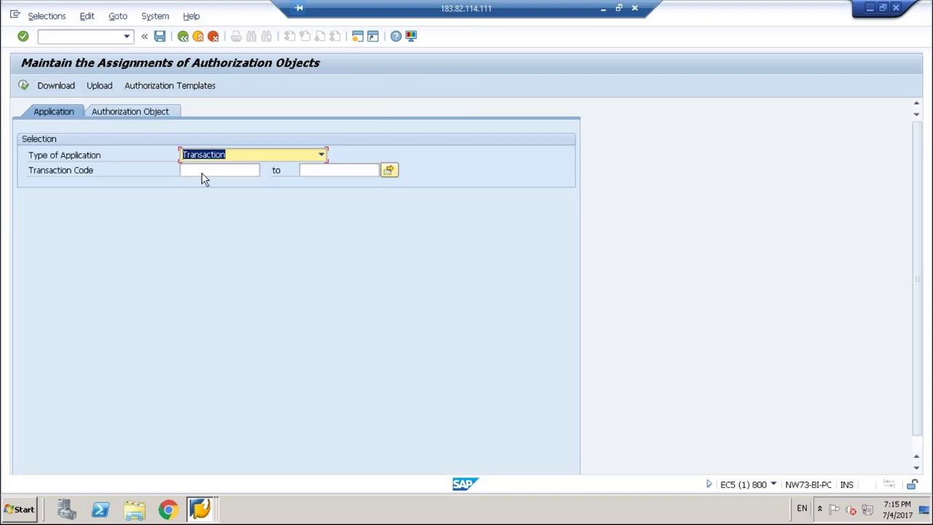
{"action": "left_click", "coordinate": [389, 172]}
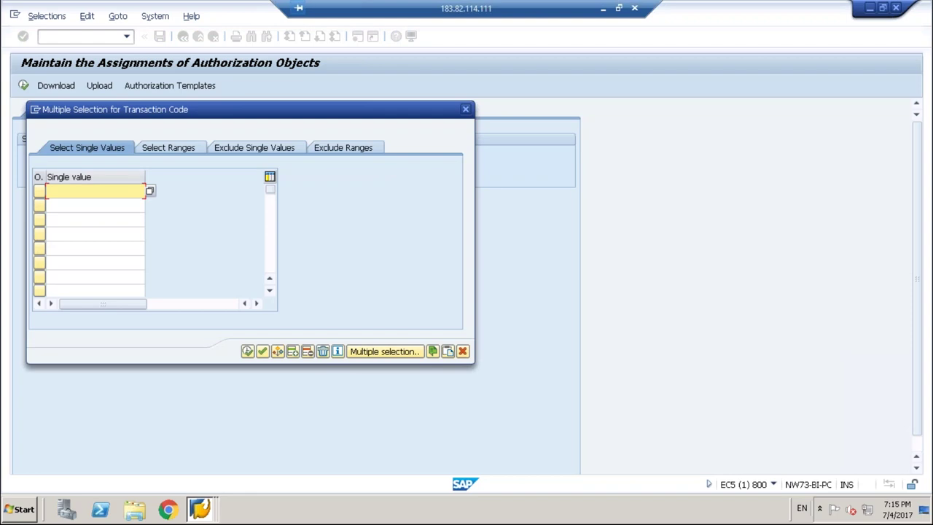
{"action": "type", "text": "su01"}
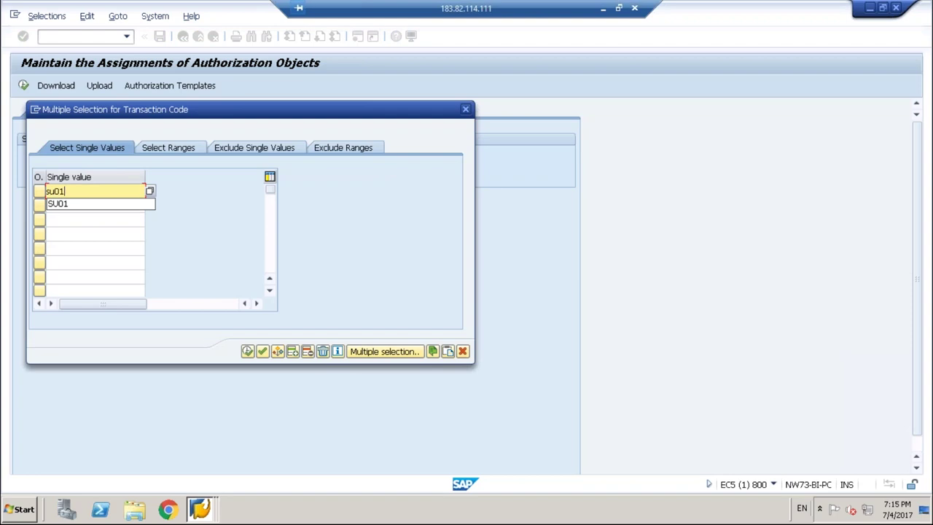
{"action": "left_click", "coordinate": [248, 353]}
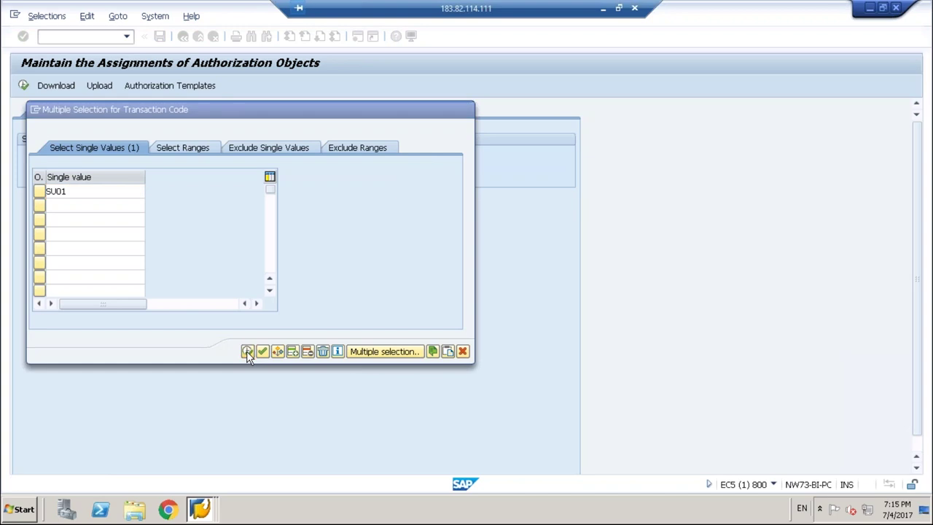
{"action": "left_click", "coordinate": [262, 352]}
{"action": "left_click", "coordinate": [23, 88]}
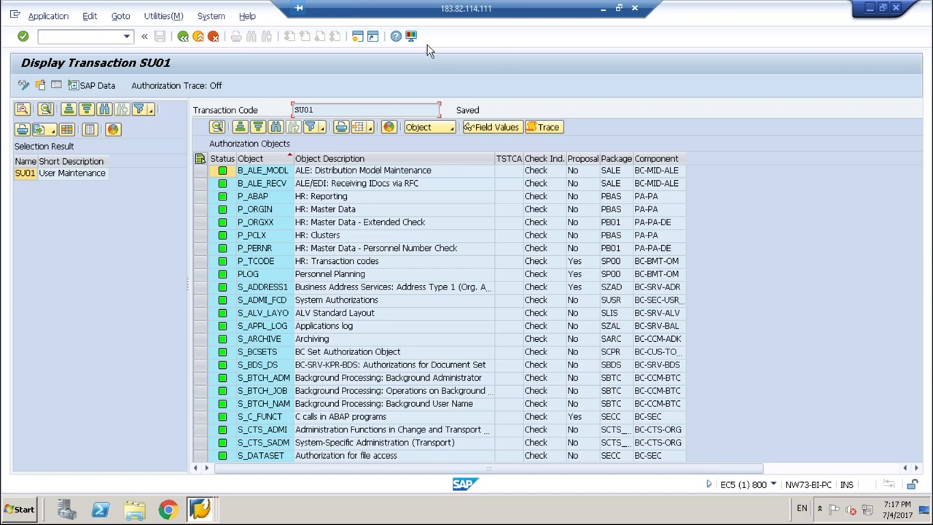
After reviewing SU01's authorization object list, focus the command field
{"action": "left_click", "coordinate": [61, 38]}
Find S_USER_GRP in SU01's object list and show its default values, ACTVT 03 and CLASS
{"action": "left_click", "coordinate": [275, 131]}
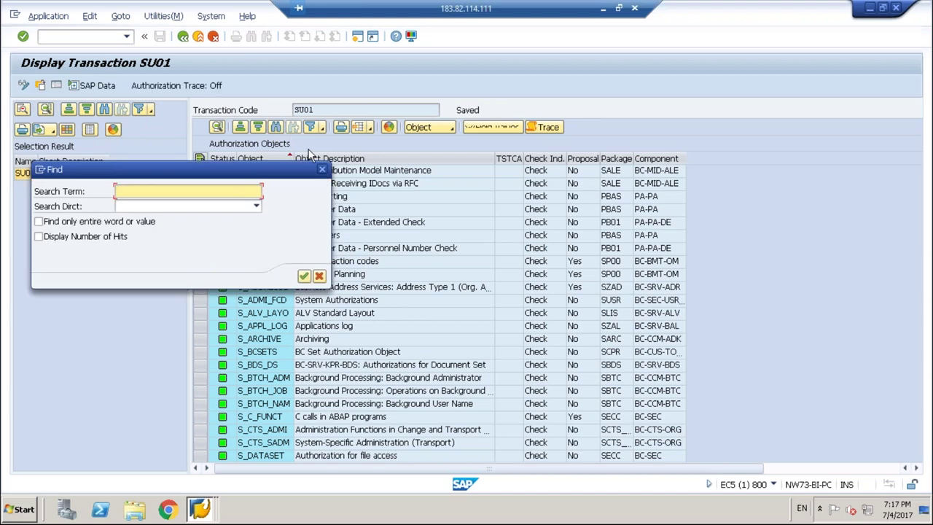
{"action": "type", "text": "S_USER="}
{"action": "key", "text": "BackSpace"}
{"action": "key", "text": "BackSpace"}
{"action": "key", "text": "BackSpace"}
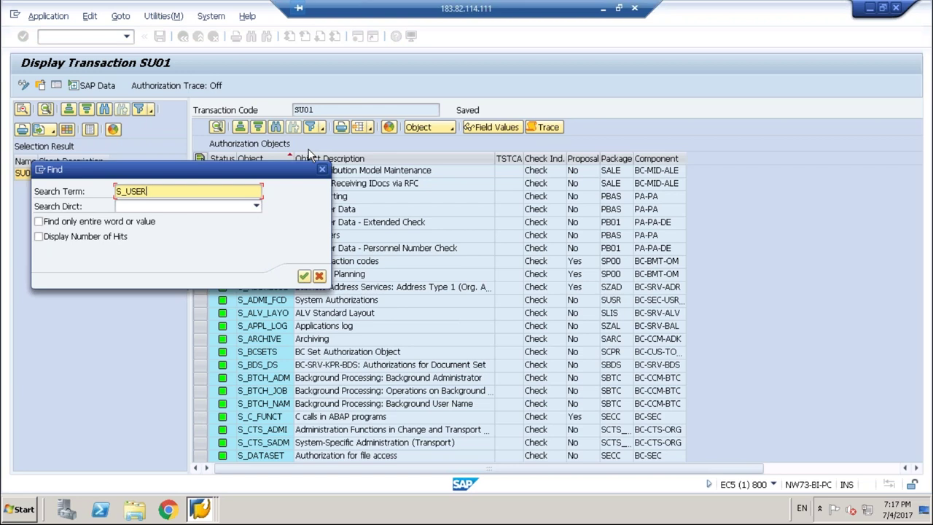
{"action": "type", "text": "R_GRP"}
{"action": "left_click", "coordinate": [135, 190]}
{"action": "type", "text": "E"}
{"action": "left_click", "coordinate": [303, 277]}
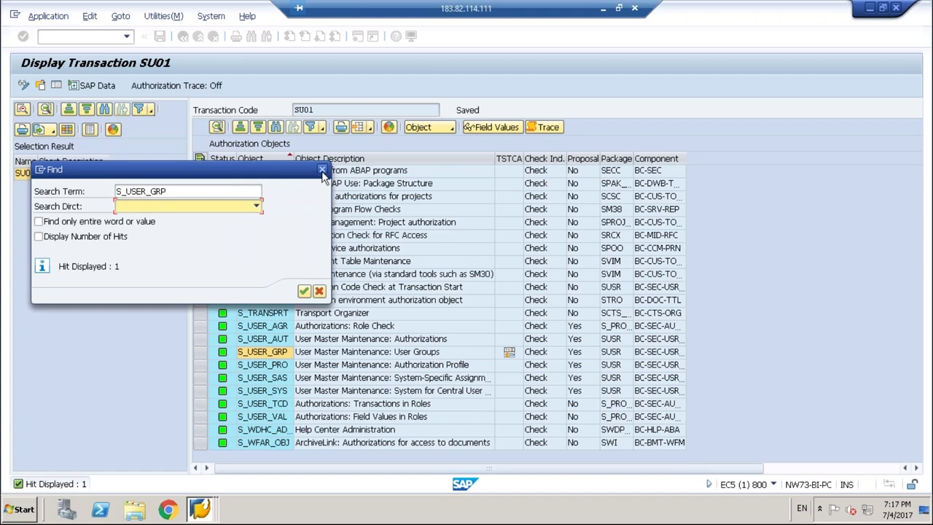
{"action": "left_click", "coordinate": [322, 170]}
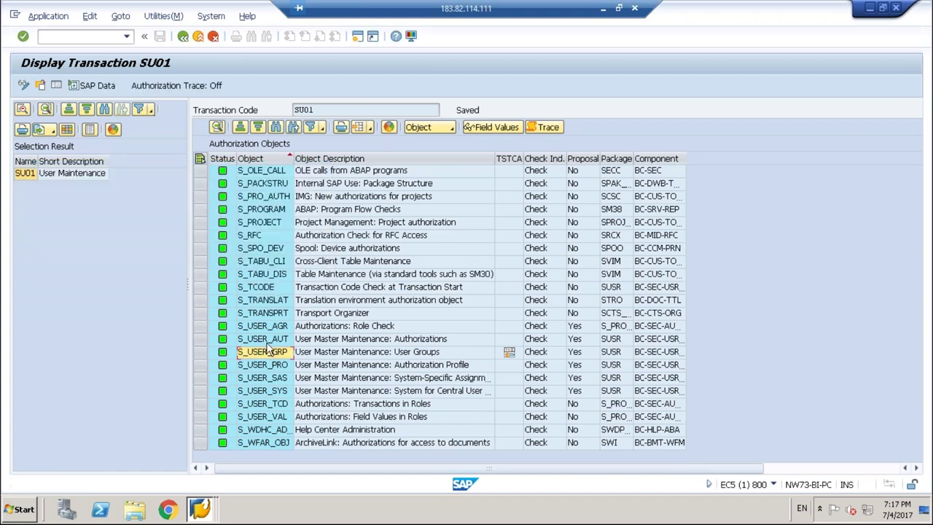
{"action": "left_click", "coordinate": [264, 355]}
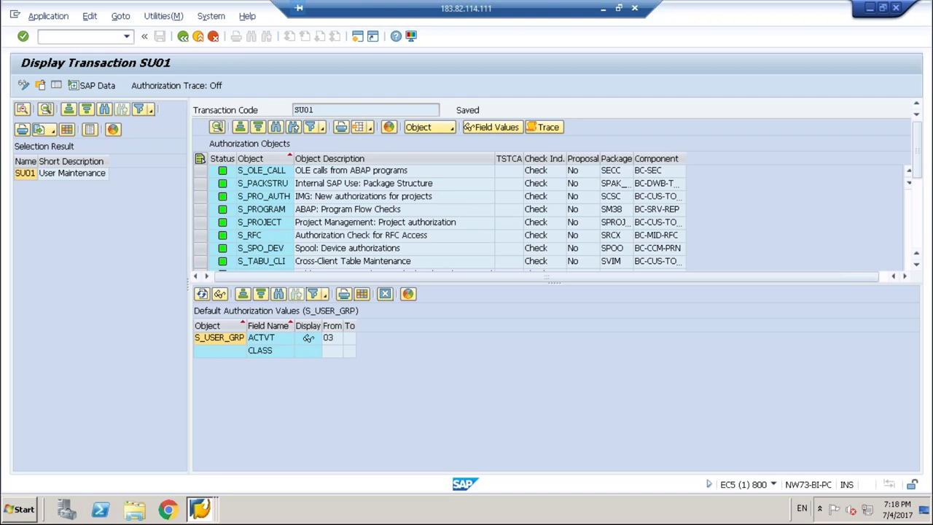
{"action": "left_click", "coordinate": [330, 339]}
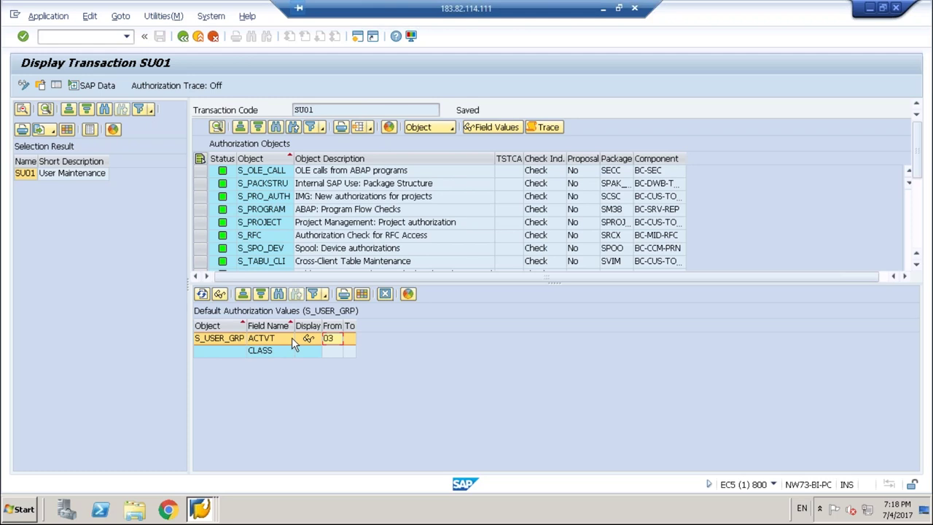
Switch SU01 to change mode and view S_USER_GRP's allowed ACTVT activities, only 03 Display
{"action": "left_click", "coordinate": [24, 85]}
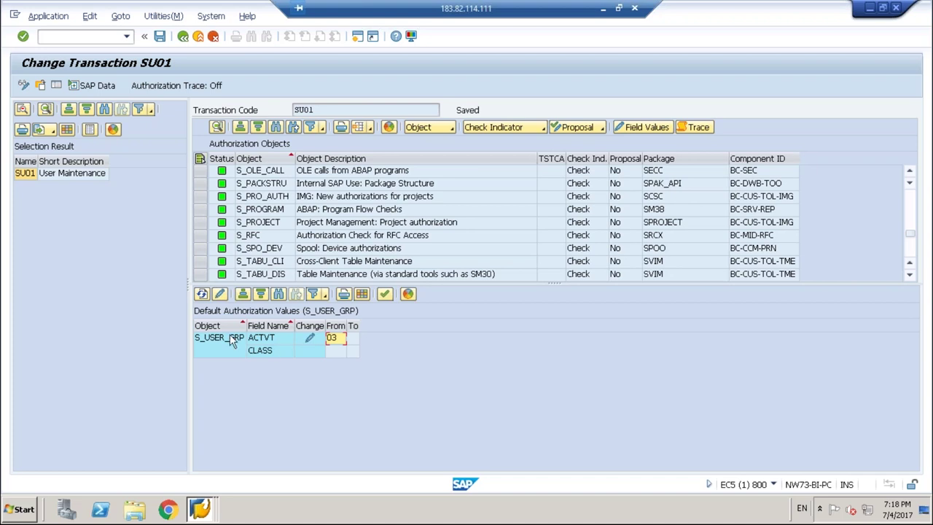
{"action": "left_click", "coordinate": [219, 295]}
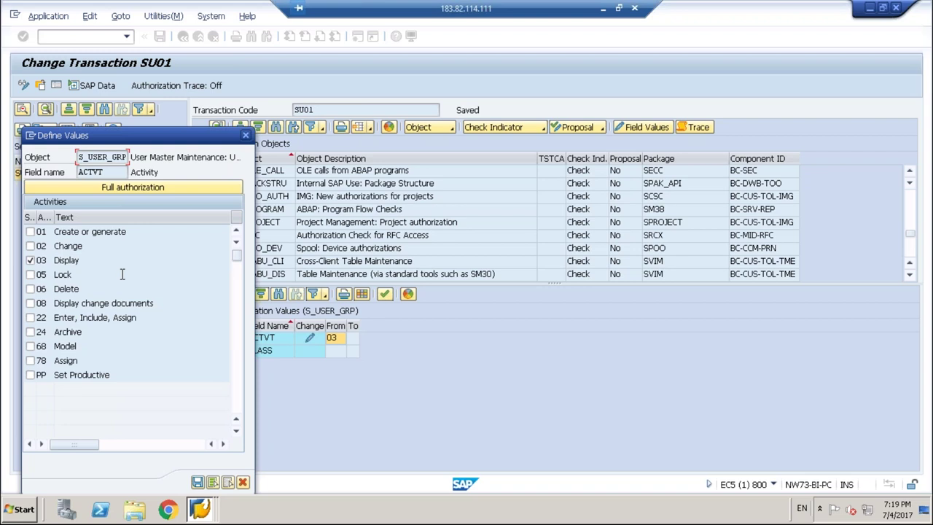
Close the activities list unchanged and try to maintain S_USER_GRP's CLASS field
{"action": "left_click", "coordinate": [246, 136]}
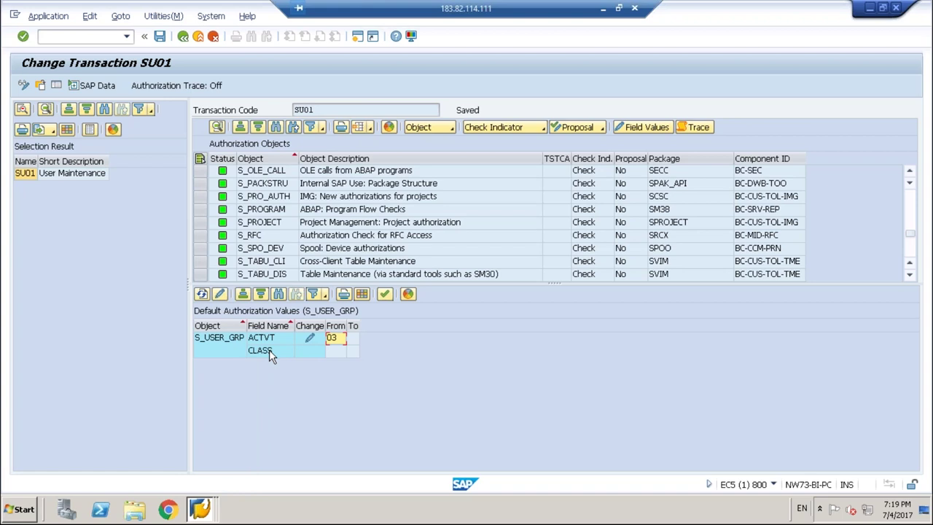
{"action": "left_click", "coordinate": [267, 351]}
{"action": "double_click", "coordinate": [268, 352]}
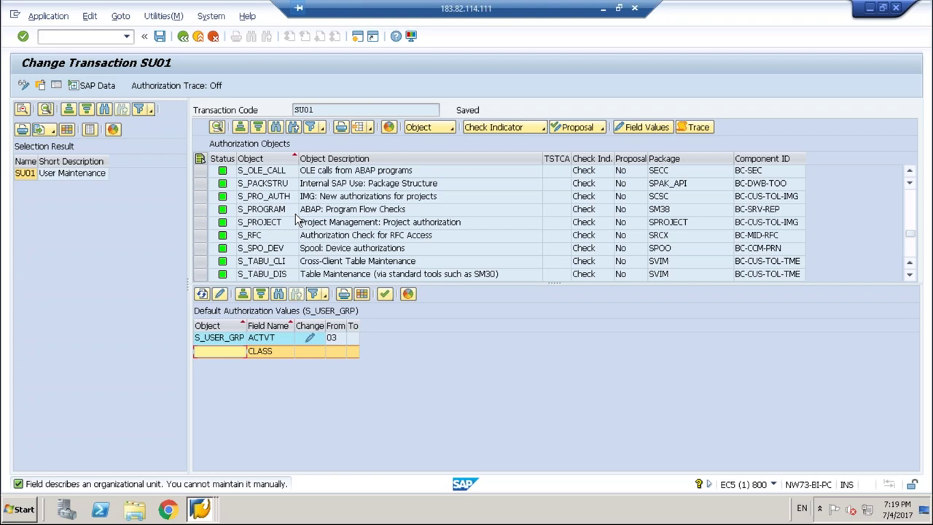
Search SU01's objects for S_USER_AGR and S_USR_AGR without a hit, then save under the workbench request
{"action": "left_click", "coordinate": [277, 127]}
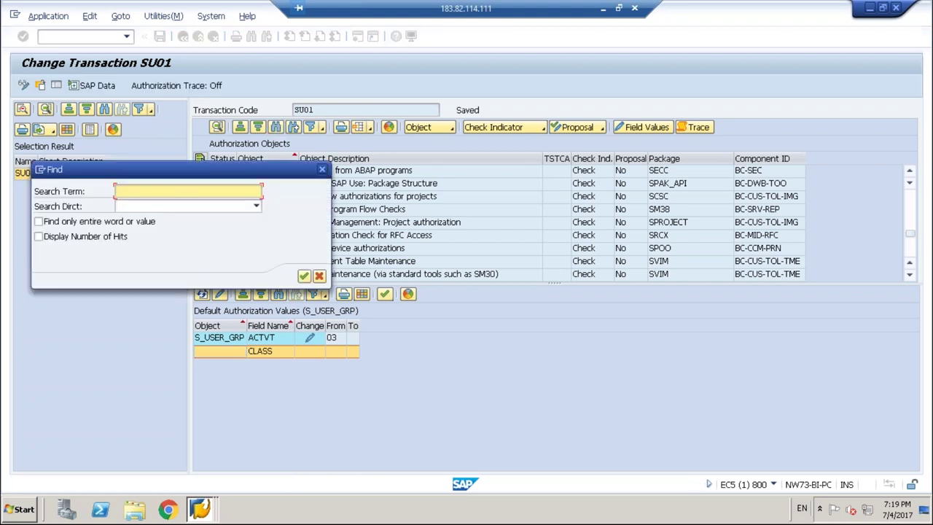
{"action": "type", "text": "S_USER_AGR"}
{"action": "left_click", "coordinate": [304, 277]}
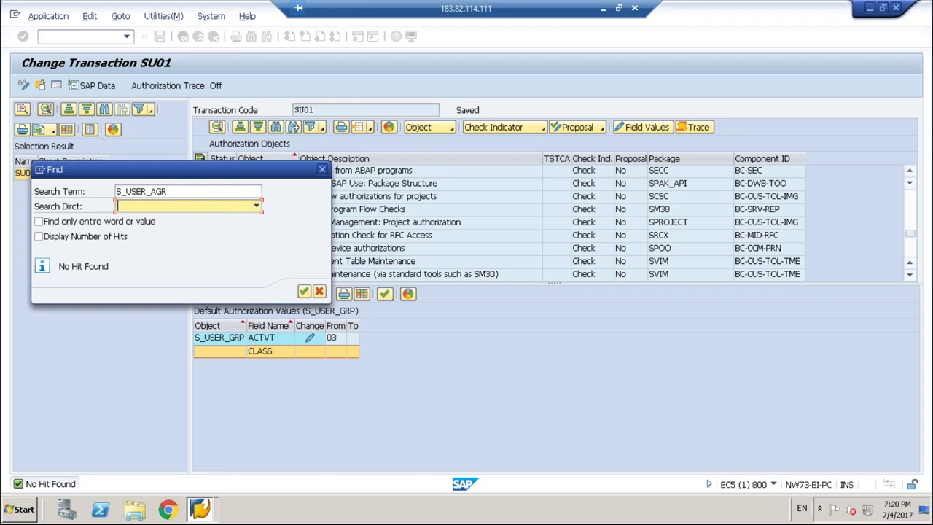
{"action": "left_click", "coordinate": [143, 191]}
{"action": "key", "text": "BackSpace"}
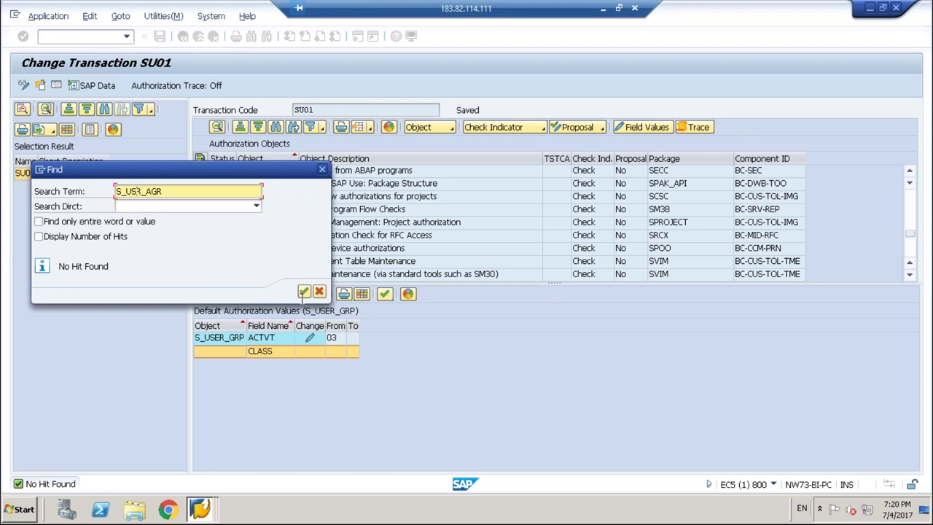
{"action": "left_click", "coordinate": [303, 292]}
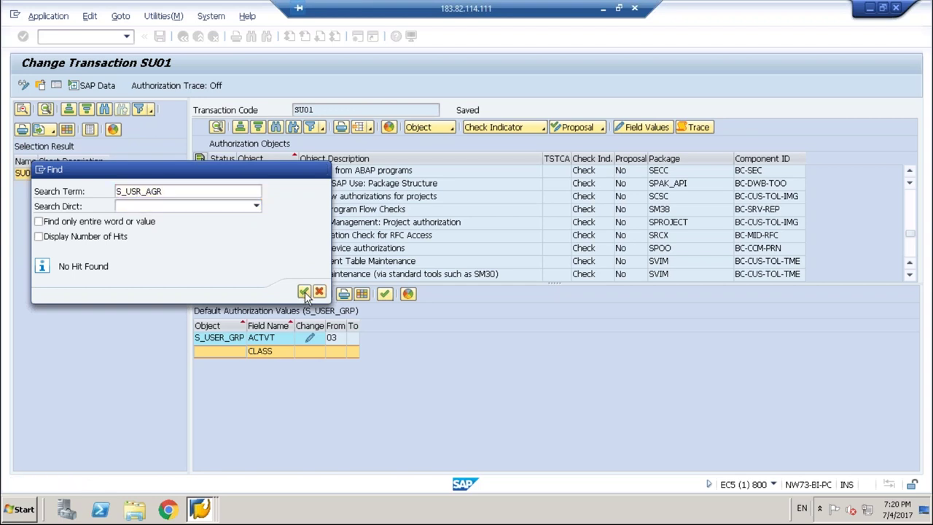
{"action": "left_click", "coordinate": [304, 292]}
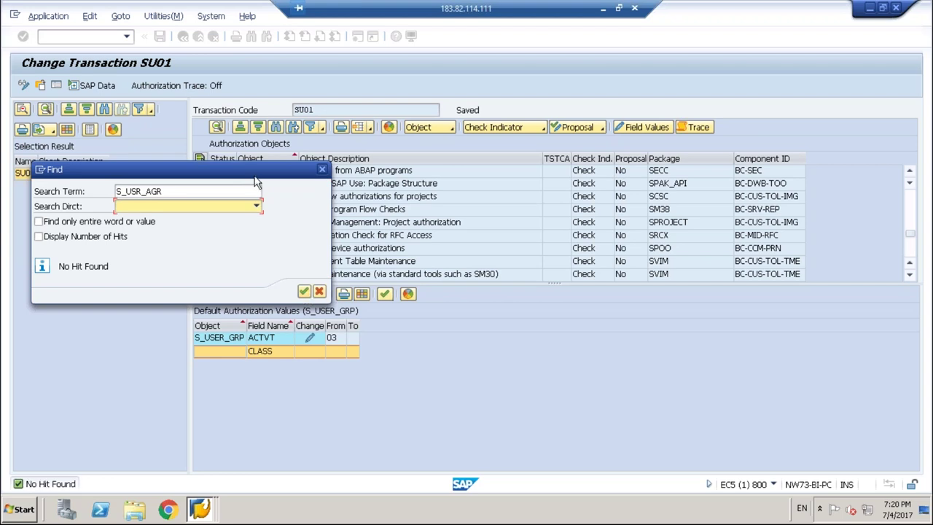
{"action": "left_click_drag", "start_coordinate": [255, 175], "coordinate": [542, 282]}
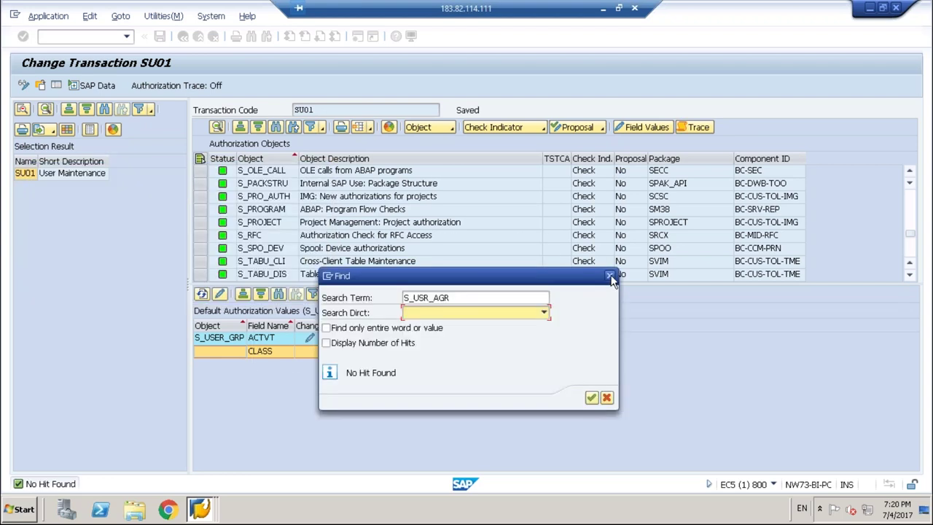
{"action": "left_click", "coordinate": [611, 277]}
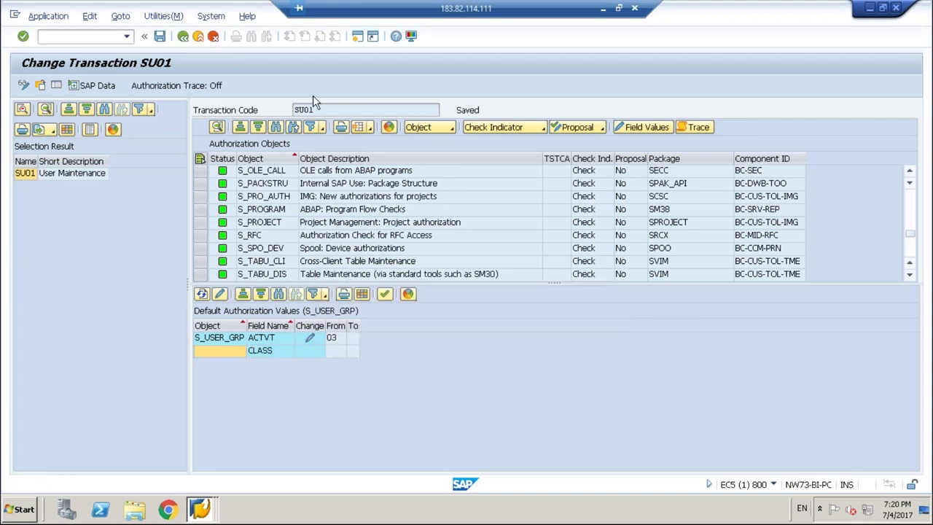
{"action": "left_click", "coordinate": [159, 37]}
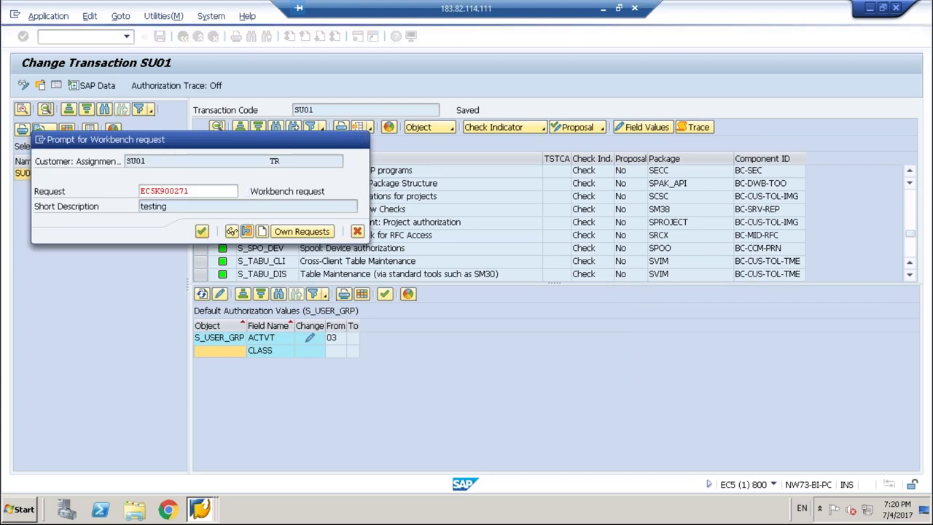
{"action": "left_click", "coordinate": [201, 231]}
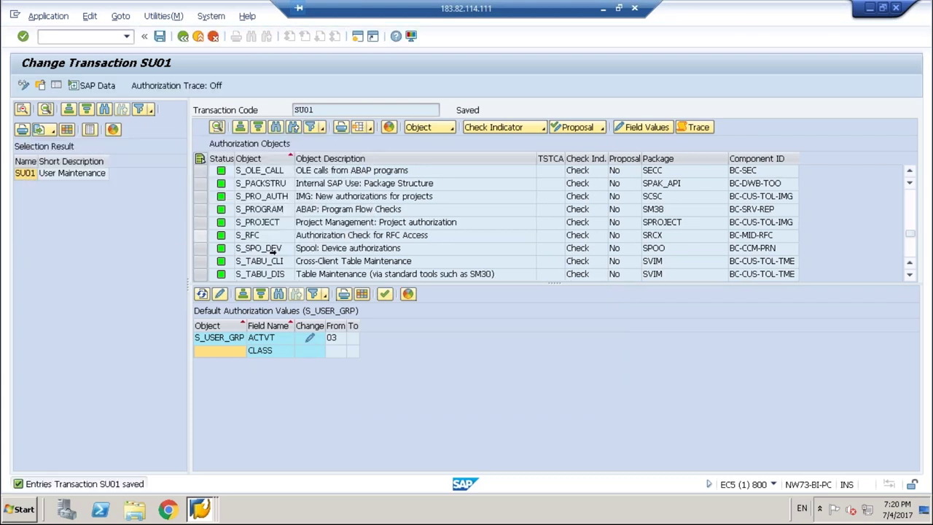
Search again for S_USER_AGR and S_USR_AGR, then close the Find box
{"action": "left_click", "coordinate": [275, 130]}
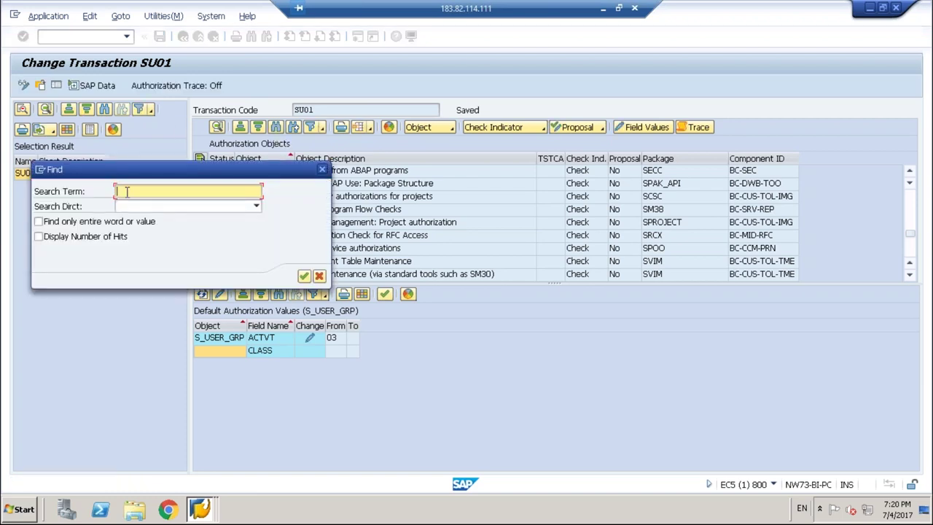
{"action": "type", "text": "S_USER_AGR"}
{"action": "left_click", "coordinate": [304, 277]}
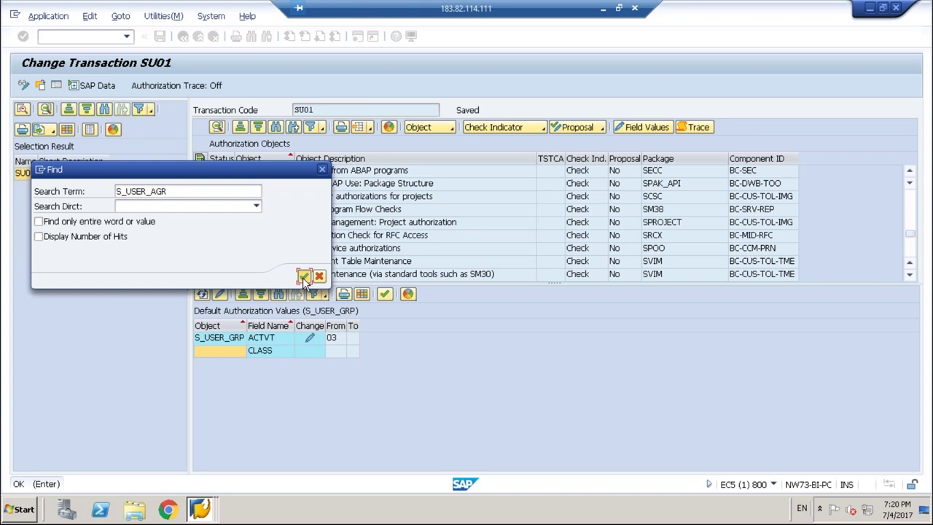
{"action": "left_click", "coordinate": [139, 191]}
{"action": "key", "text": "BackSpace"}
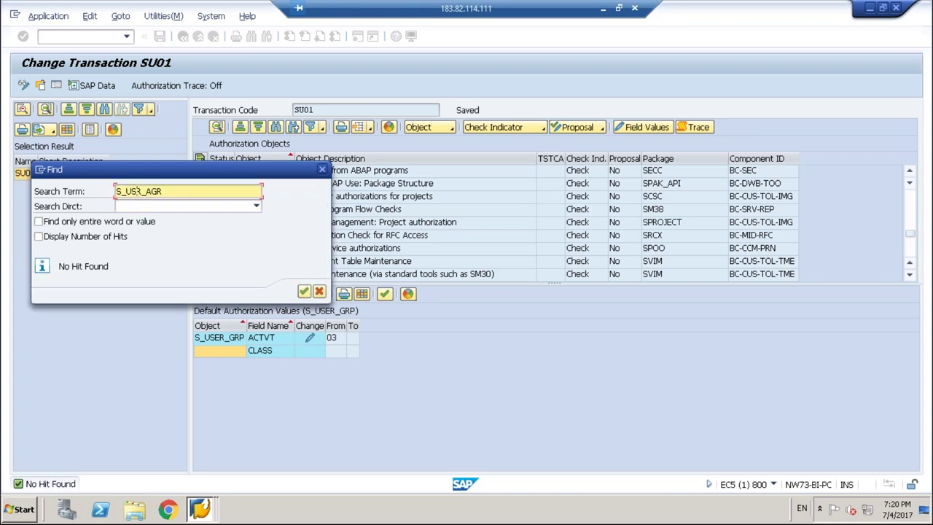
{"action": "left_click", "coordinate": [304, 292]}
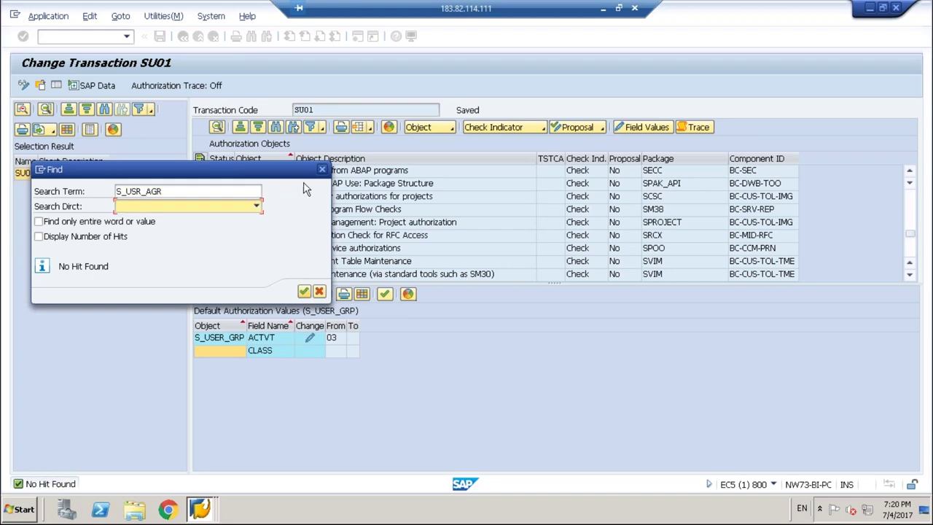
{"action": "left_click", "coordinate": [135, 191]}
{"action": "type", "text": "ER"}
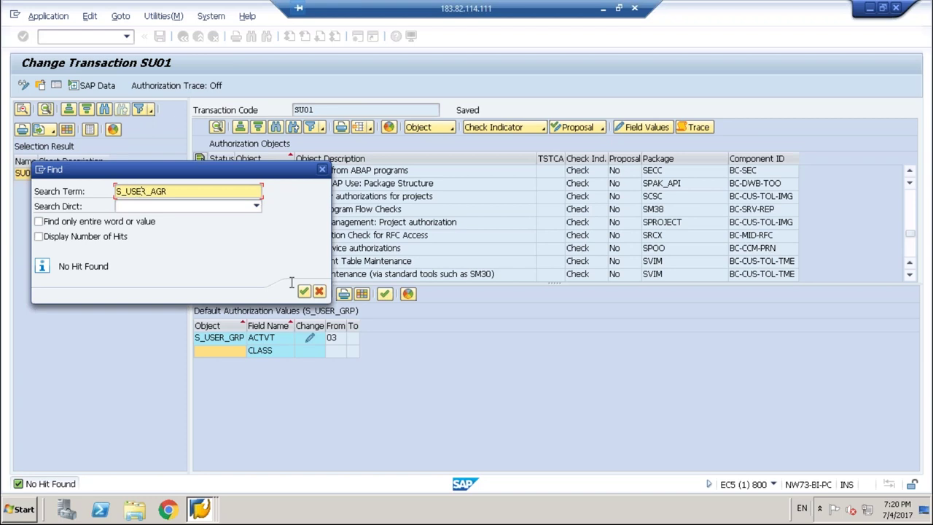
{"action": "left_click", "coordinate": [305, 293]}
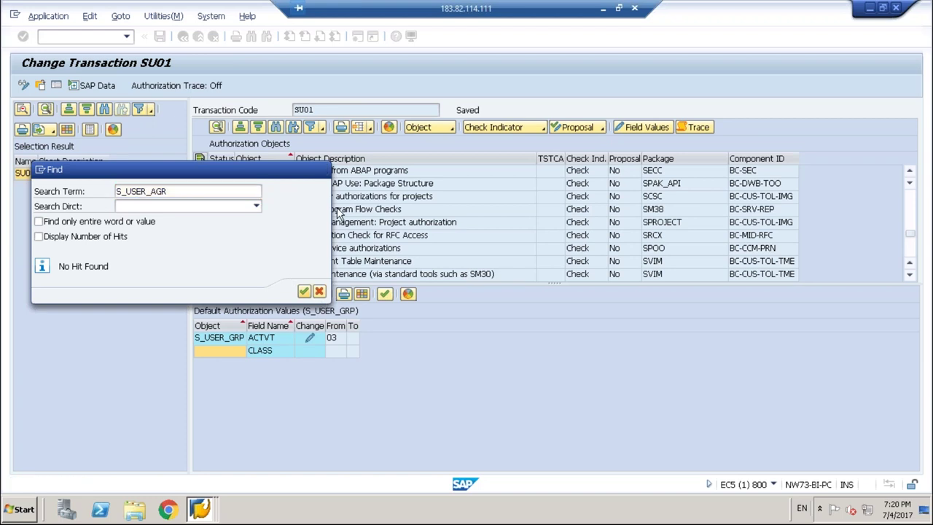
{"action": "left_click", "coordinate": [446, 191]}
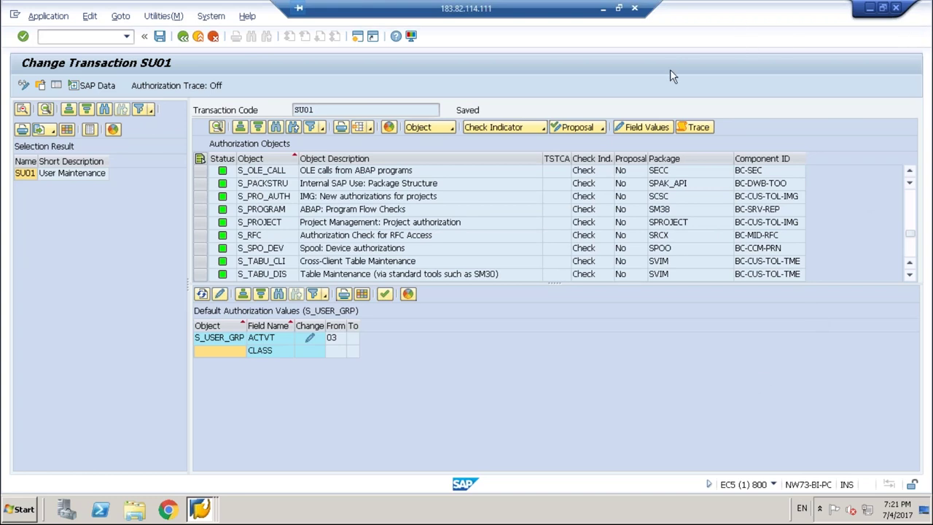
Restore and resize the SAP window
{"action": "left_click", "coordinate": [884, 12]}
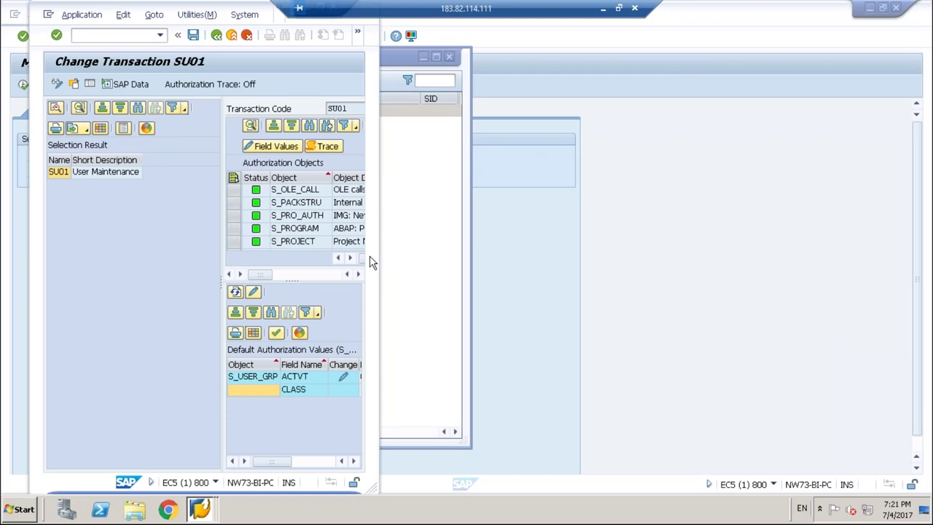
{"action": "left_click_drag", "start_coordinate": [673, 289], "coordinate": [679, 289]}
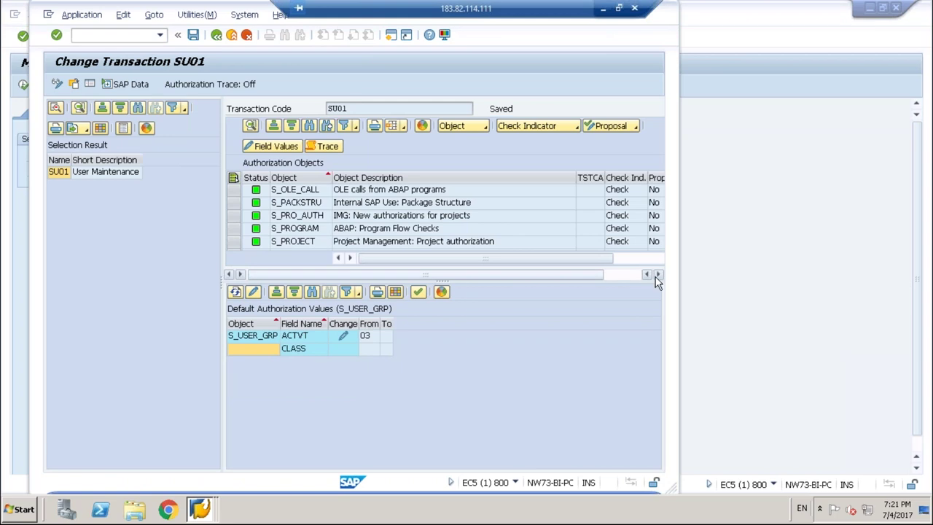
{"action": "left_click", "coordinate": [655, 277]}
{"action": "left_click", "coordinate": [654, 277]}
{"action": "left_click", "coordinate": [654, 277]}
{"action": "left_click", "coordinate": [655, 277]}
{"action": "left_click_drag", "start_coordinate": [621, 274], "coordinate": [645, 275]}
Scroll the authorization objects down to S_USER_AGR and load its default values, ACTVT and ACT_GROUP
{"action": "left_click", "coordinate": [655, 245]}
{"action": "left_click", "coordinate": [655, 245]}
{"action": "left_click", "coordinate": [656, 245]}
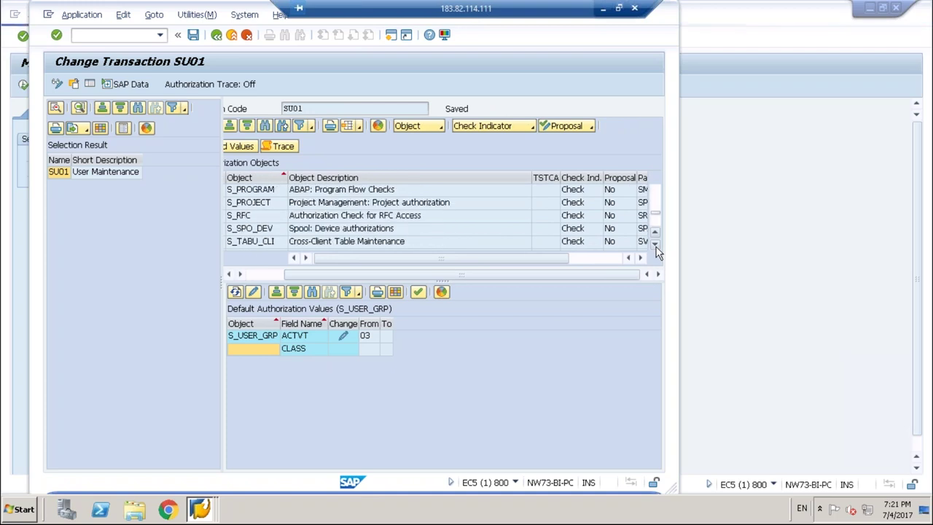
{"action": "left_click", "coordinate": [655, 245]}
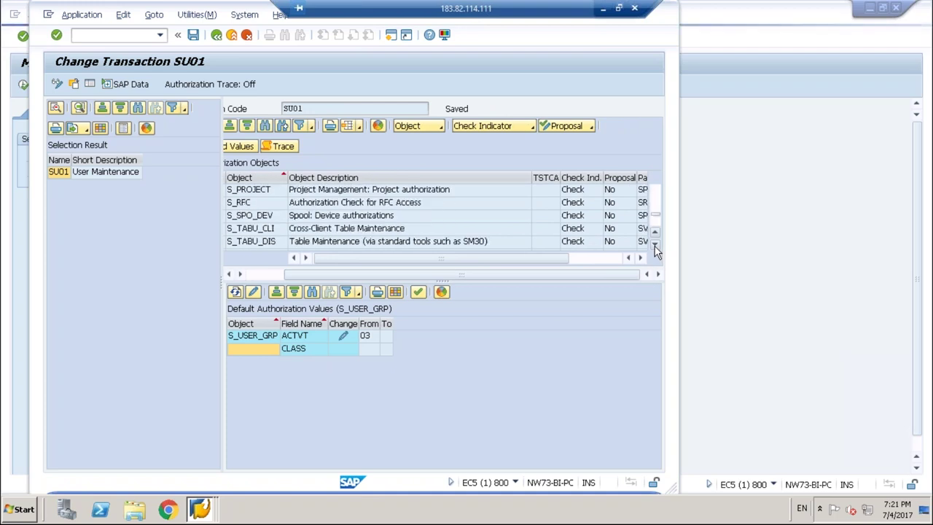
{"action": "left_click", "coordinate": [655, 245]}
{"action": "left_click", "coordinate": [656, 245]}
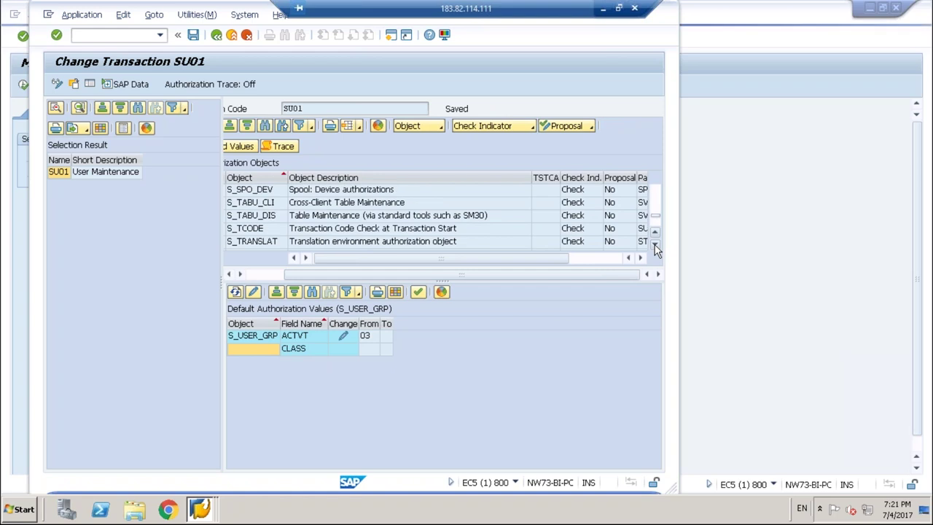
{"action": "left_click", "coordinate": [655, 245]}
{"action": "left_click", "coordinate": [655, 245]}
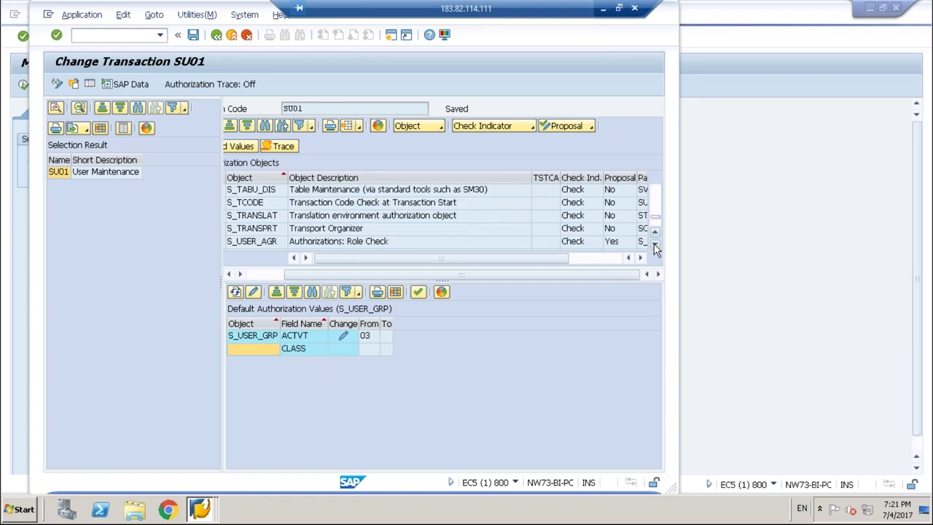
{"action": "left_click", "coordinate": [267, 243]}
{"action": "double_click", "coordinate": [268, 243]}
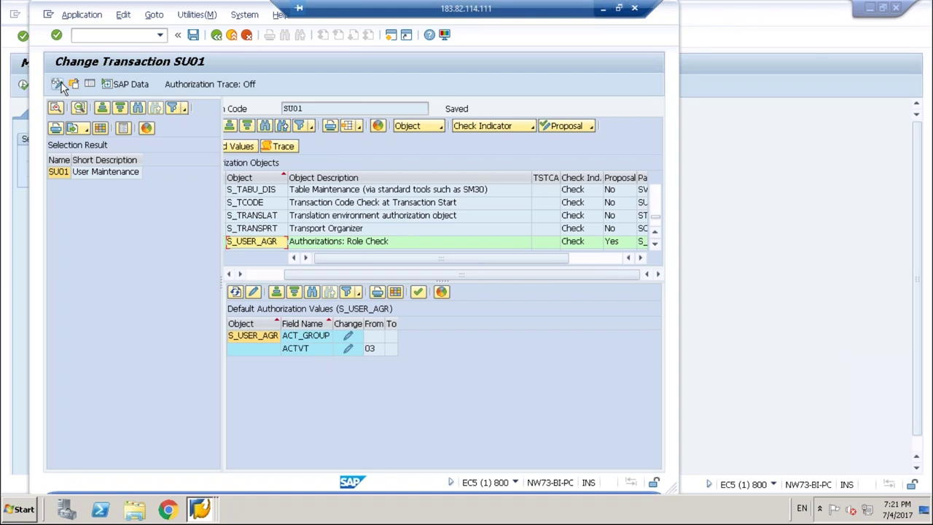
{"action": "scroll", "coordinate": [198, 152], "scroll_direction": "down", "scroll_amount": 1}
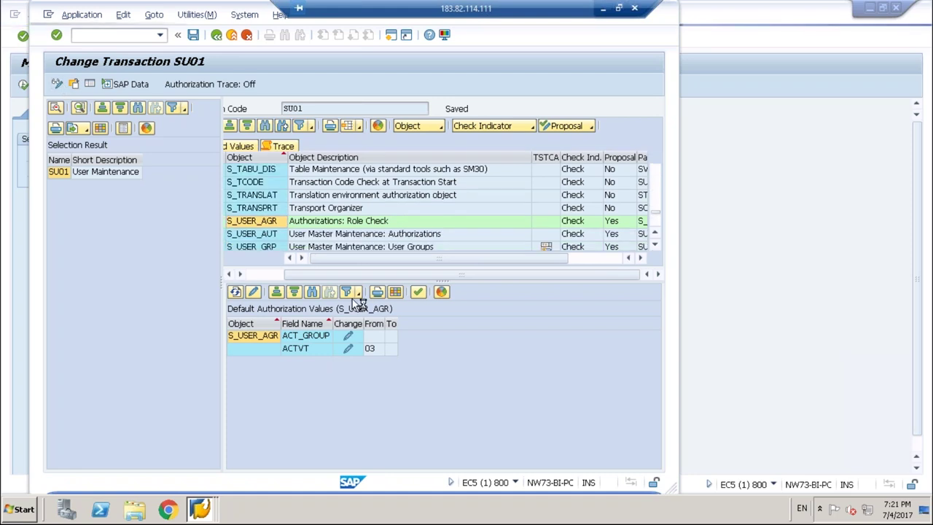
{"action": "left_click", "coordinate": [57, 84]}
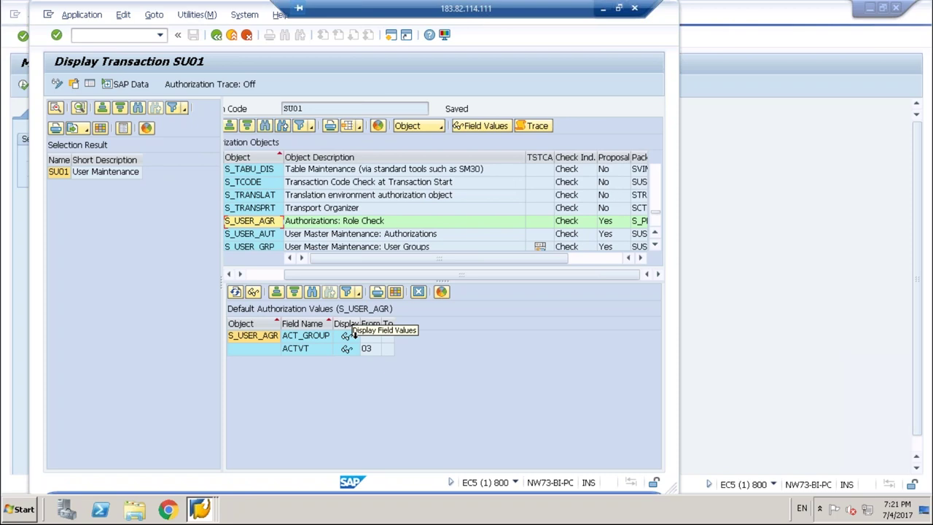
{"action": "left_click", "coordinate": [57, 84]}
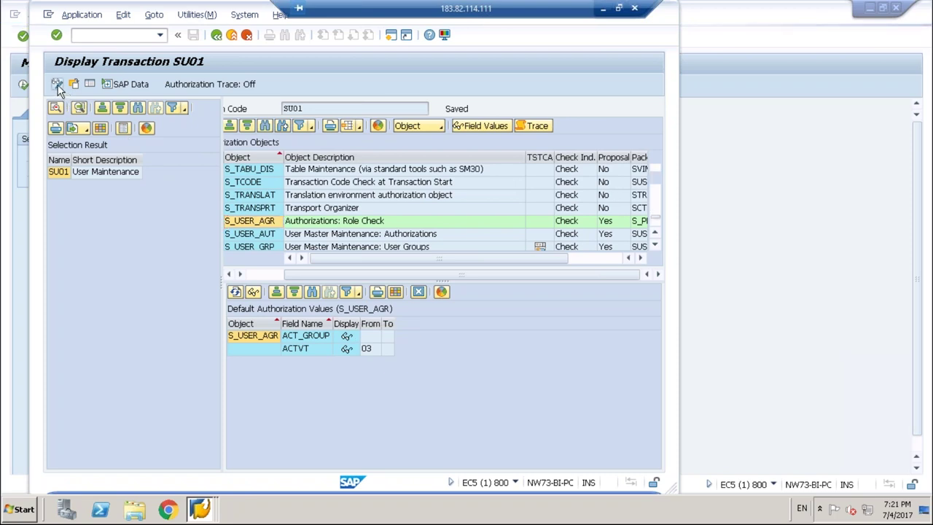
{"action": "left_click", "coordinate": [341, 350]}
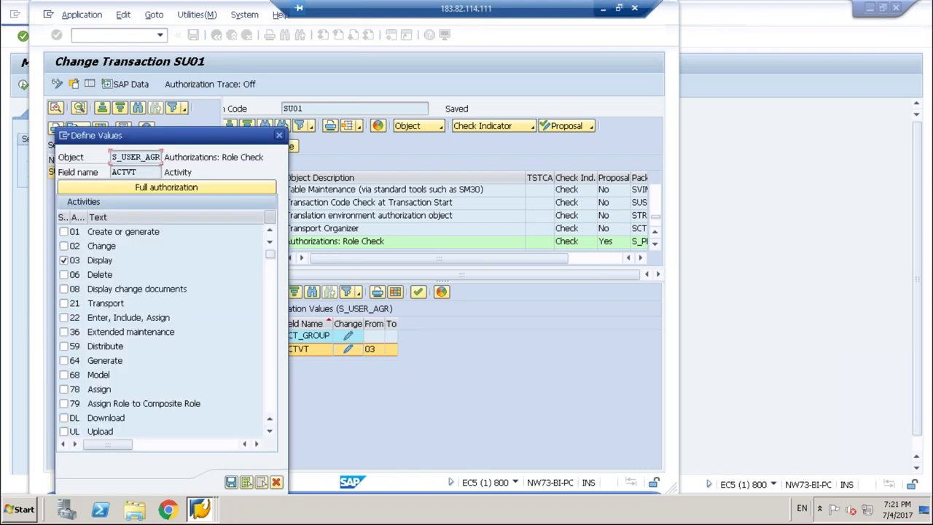
{"action": "left_click", "coordinate": [280, 137]}
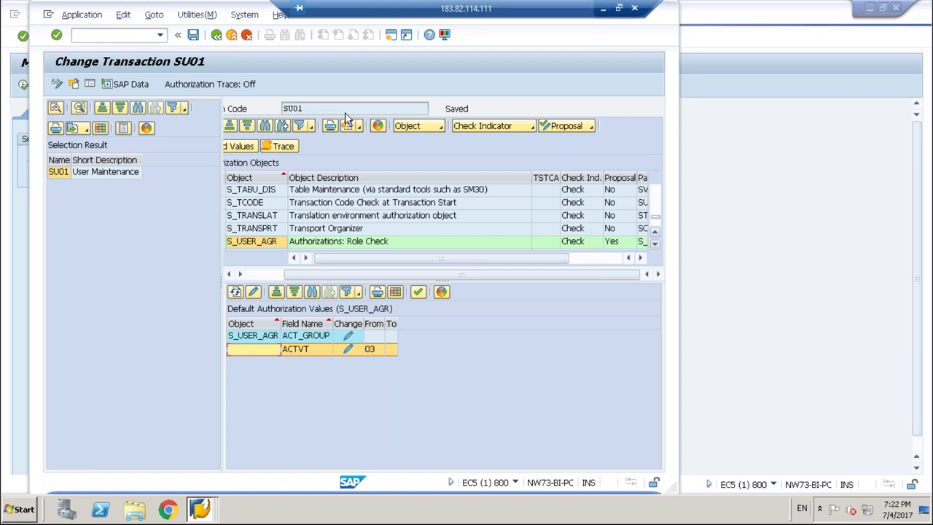
Find S_USER_TCD (Authorizations: Transactions in Roles) in SU01's object list and select it
{"action": "left_click", "coordinate": [264, 127]}
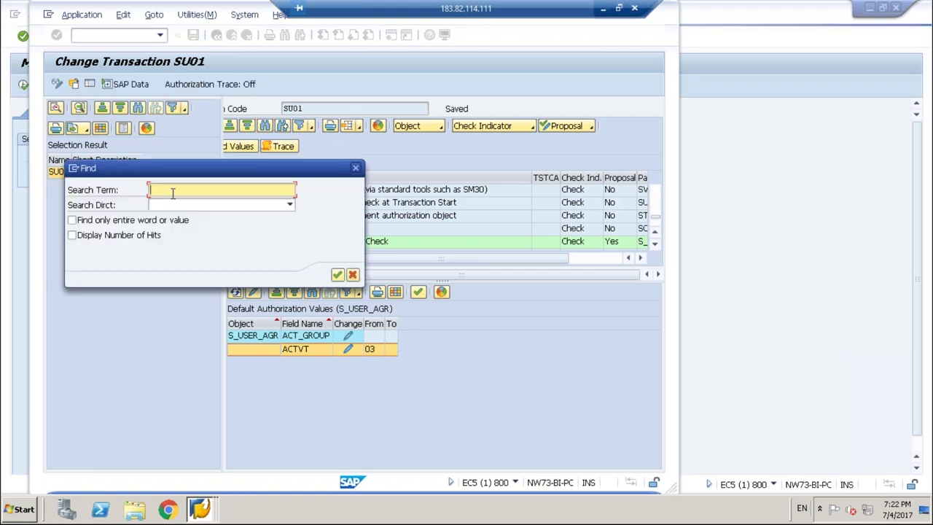
{"action": "type", "text": "S_USER_TC"}
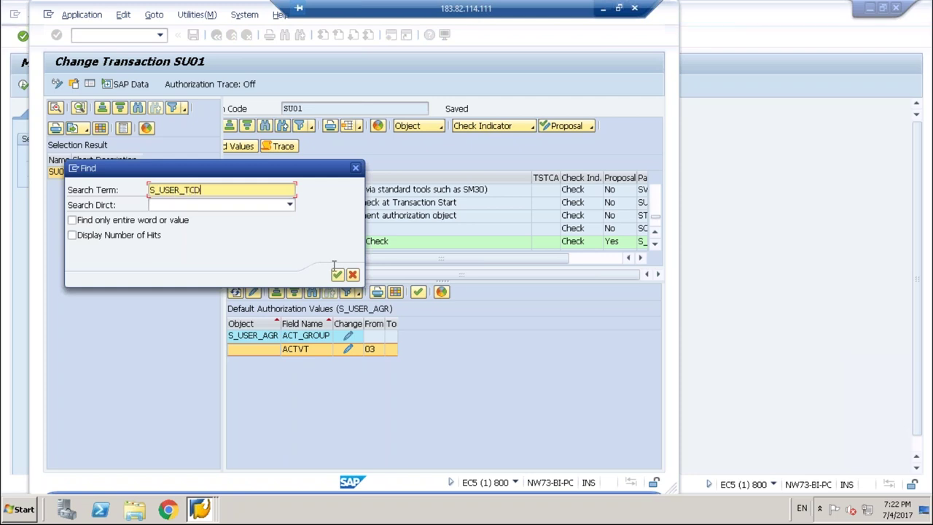
{"action": "type", "text": "D"}
{"action": "left_click", "coordinate": [337, 274]}
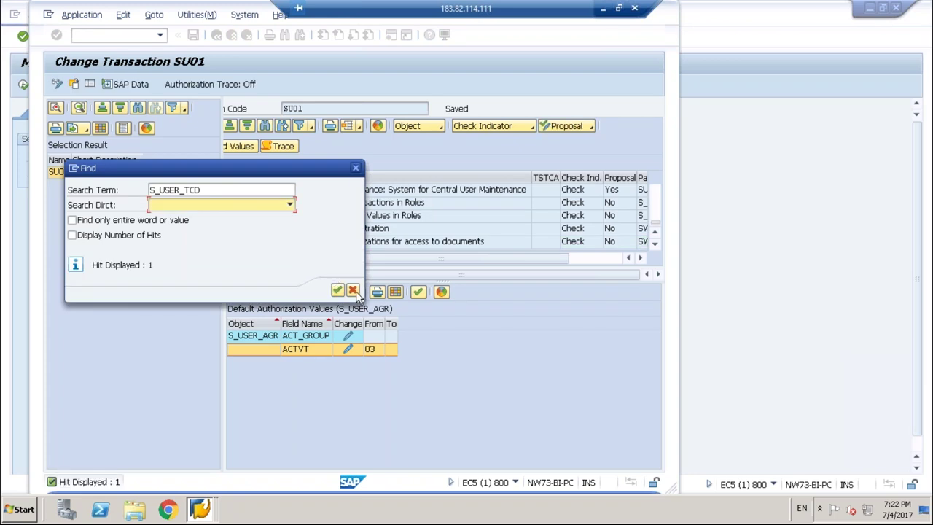
{"action": "left_click", "coordinate": [353, 290]}
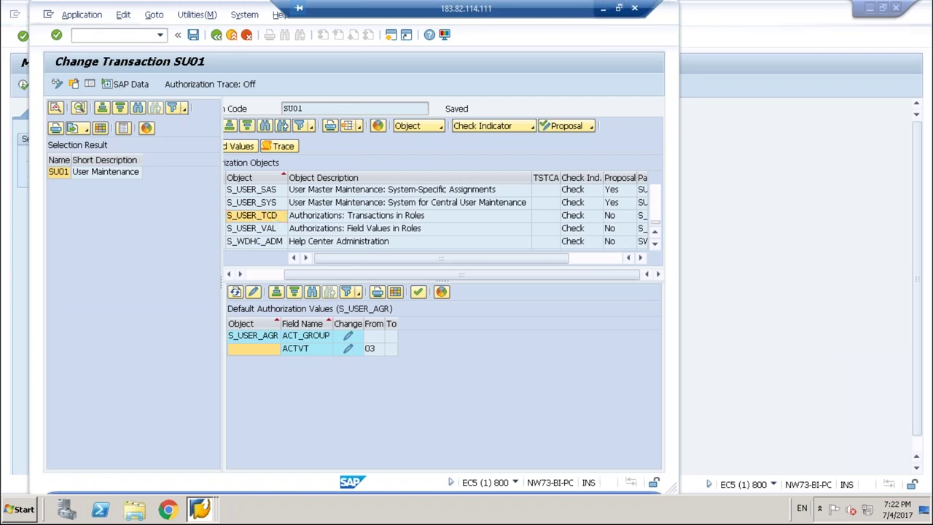
{"action": "left_click", "coordinate": [303, 218]}
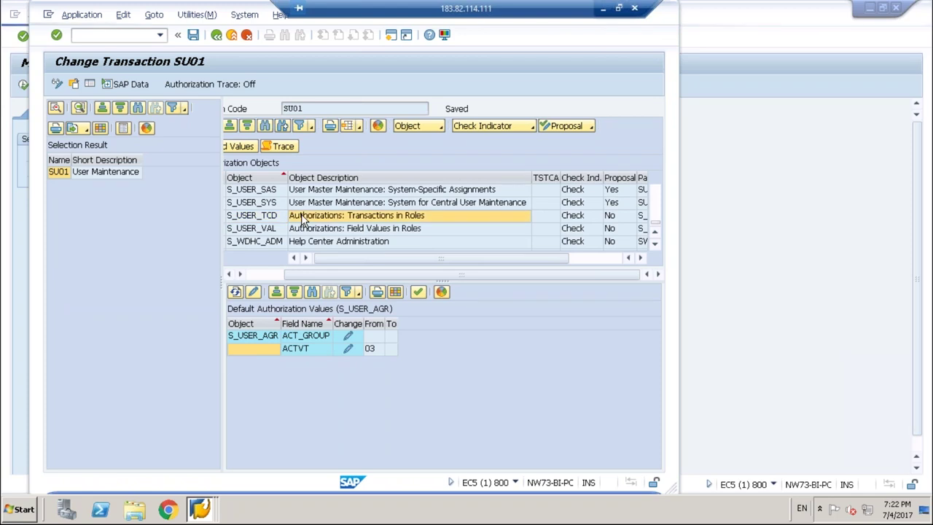
{"action": "left_click", "coordinate": [282, 216]}
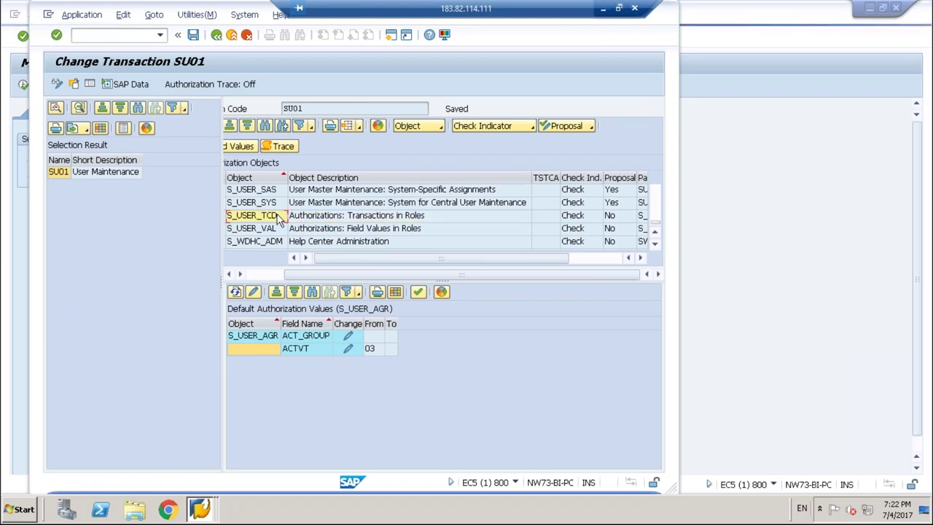
Save SU01's entries under workbench request ECSK900271 and reselect S_USER_TCD
{"action": "left_click", "coordinate": [193, 35]}
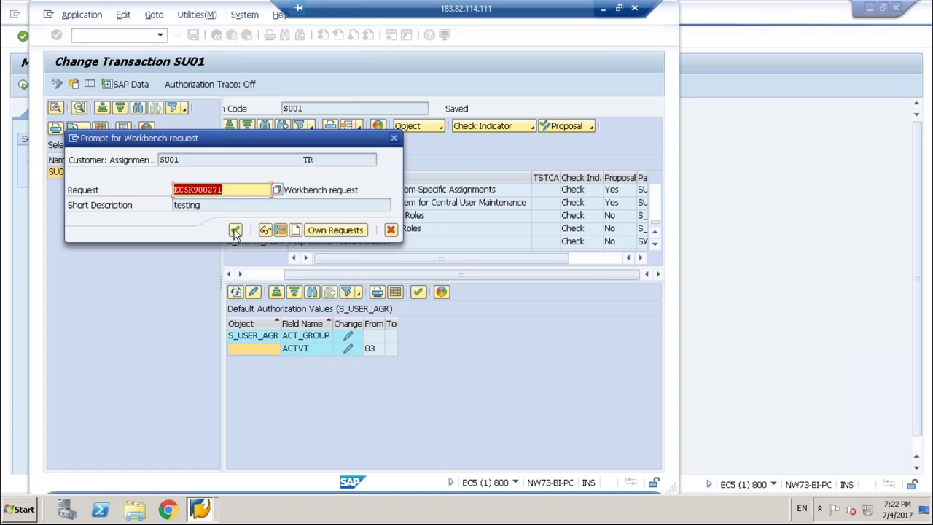
{"action": "left_click", "coordinate": [234, 230]}
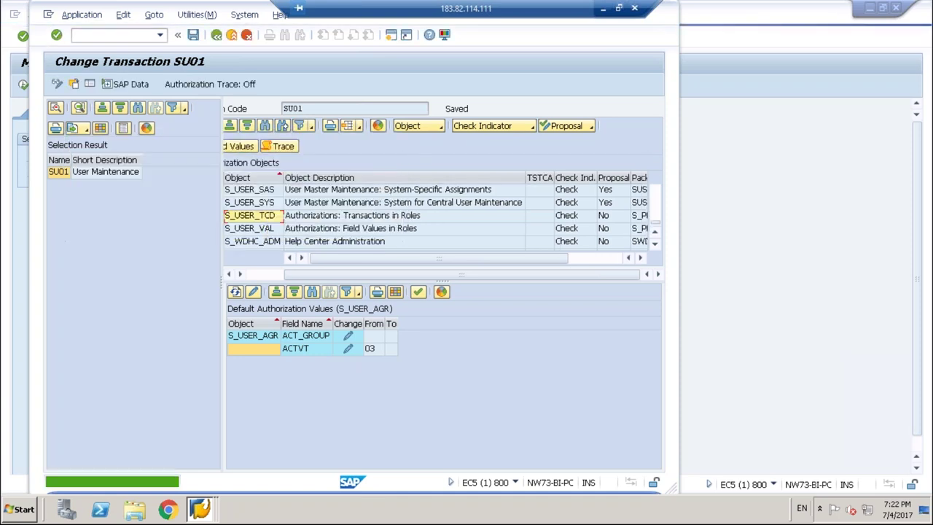
{"action": "left_click", "coordinate": [255, 217]}
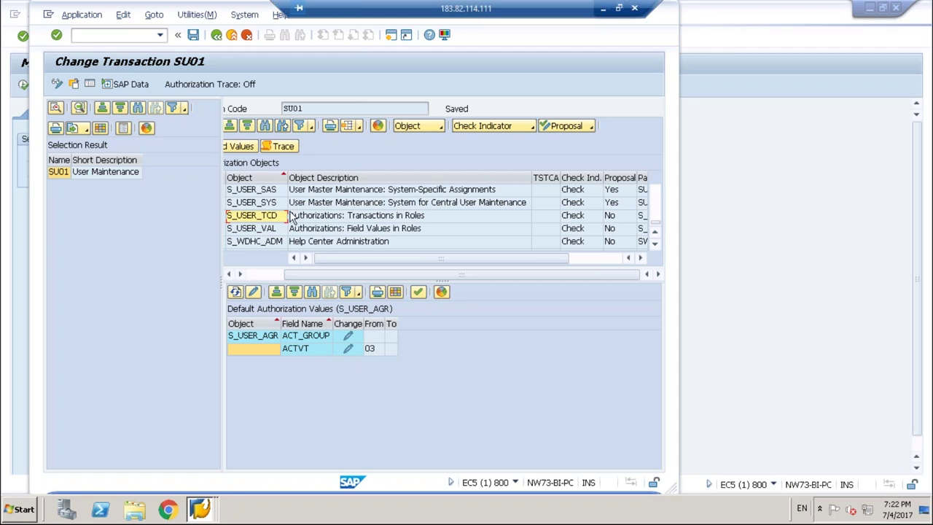
Set S_USER_TCD's proposal to Yes and save it under the workbench request
{"action": "left_click", "coordinate": [623, 219]}
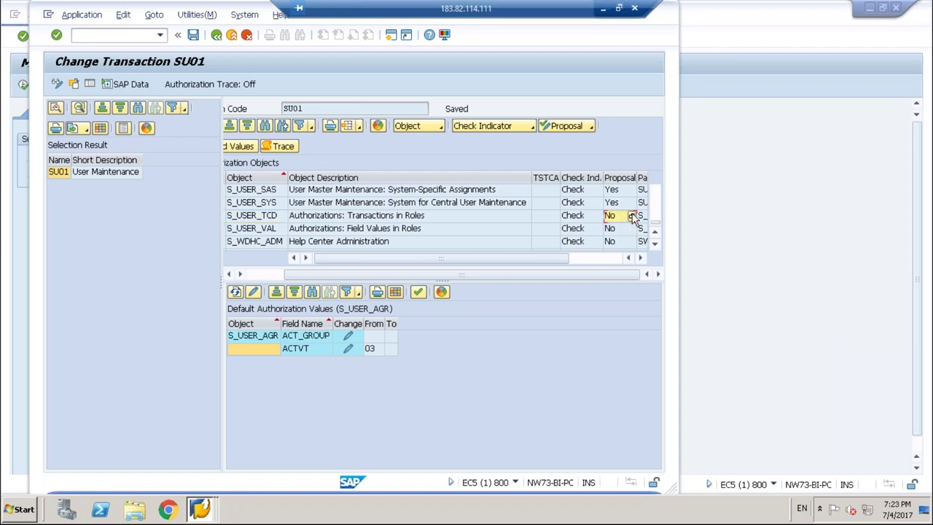
{"action": "left_click", "coordinate": [637, 216]}
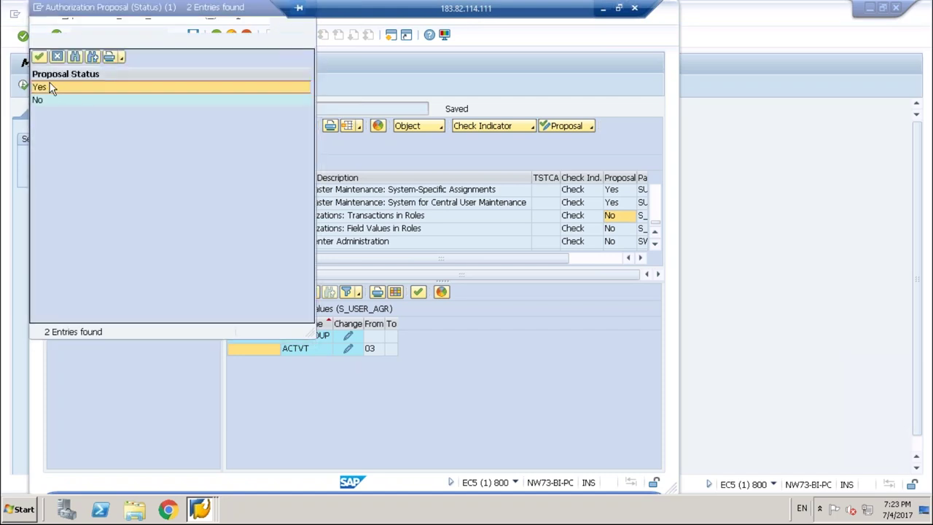
{"action": "left_click", "coordinate": [39, 58]}
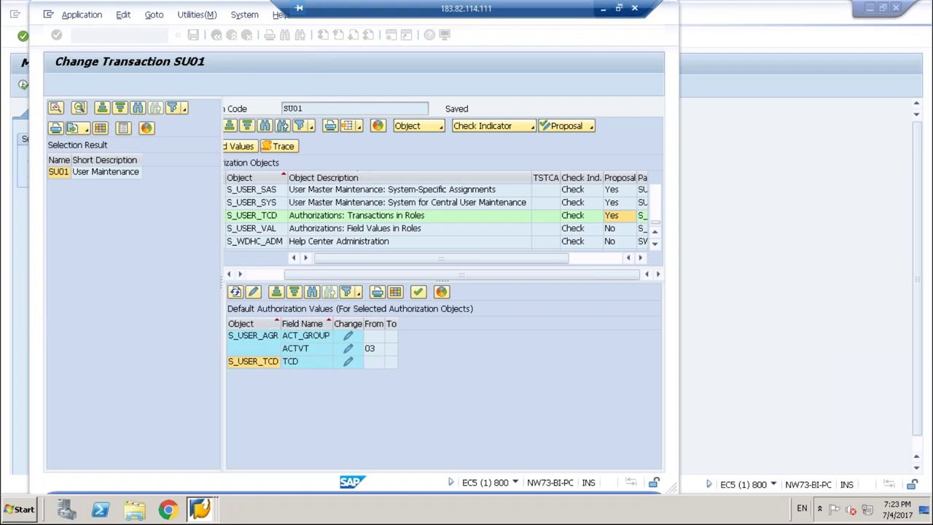
{"action": "left_click", "coordinate": [193, 36]}
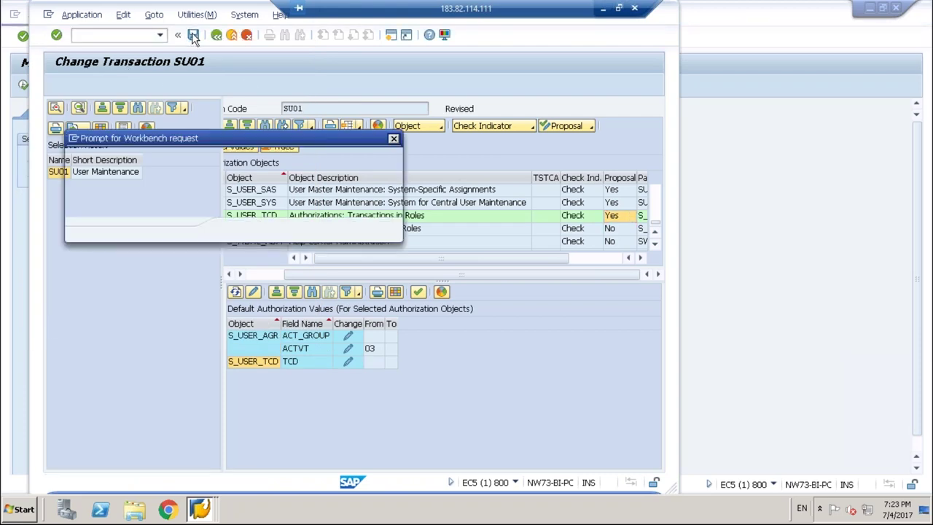
{"action": "left_click", "coordinate": [234, 230]}
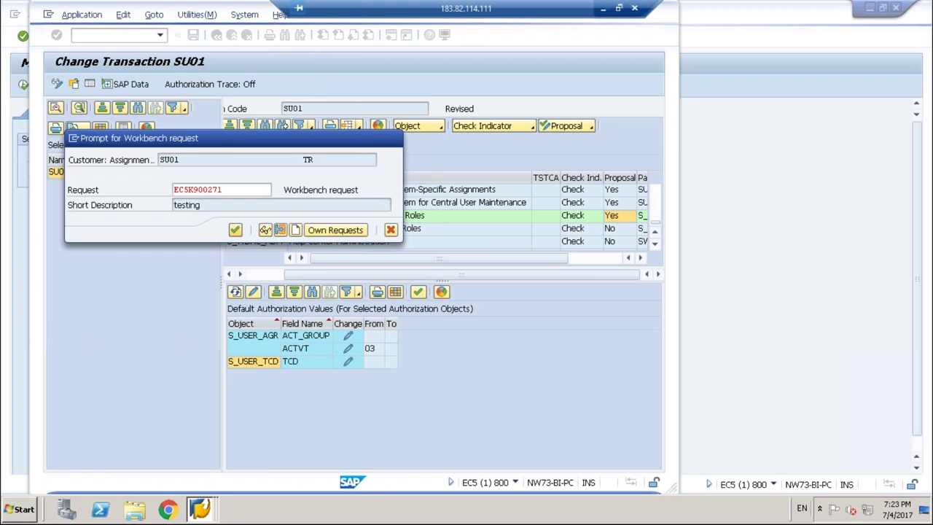
{"action": "left_click", "coordinate": [348, 361]}
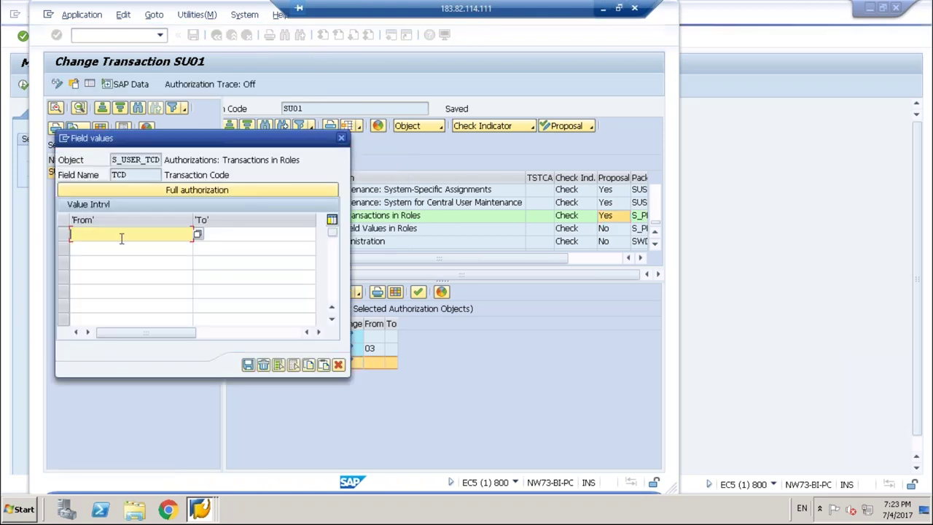
Enter SU01 as the TCD From value, confirm the field values and acknowledge the notice
{"action": "type", "text": "SU01"}
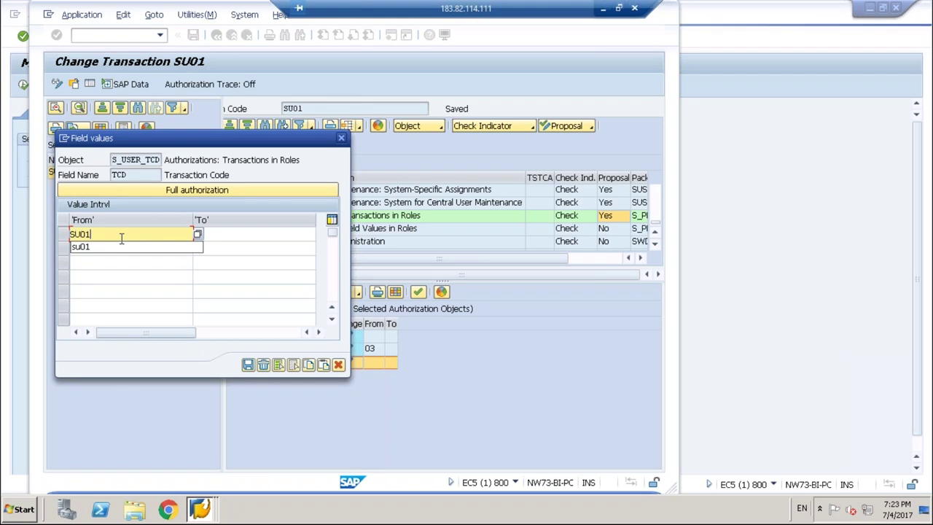
{"action": "key", "text": "Return"}
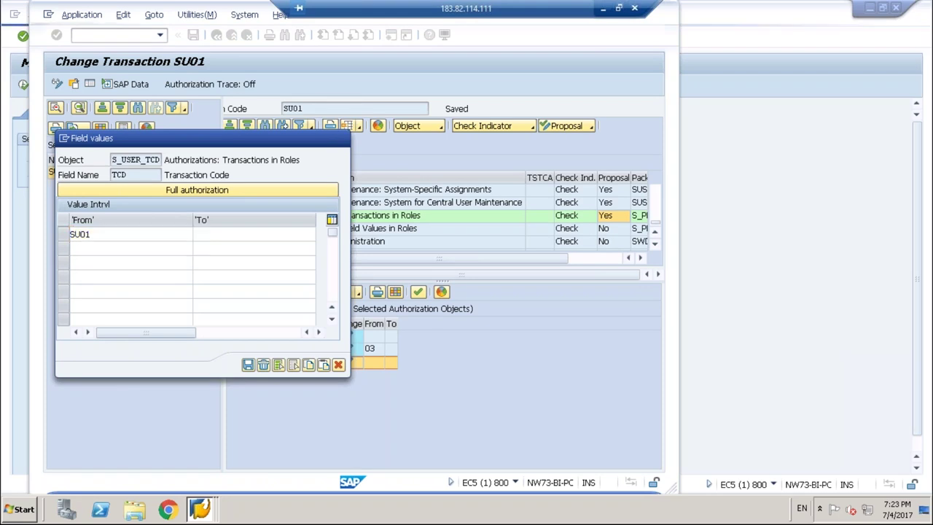
{"action": "key", "text": "Return"}
{"action": "left_click", "coordinate": [418, 411]}
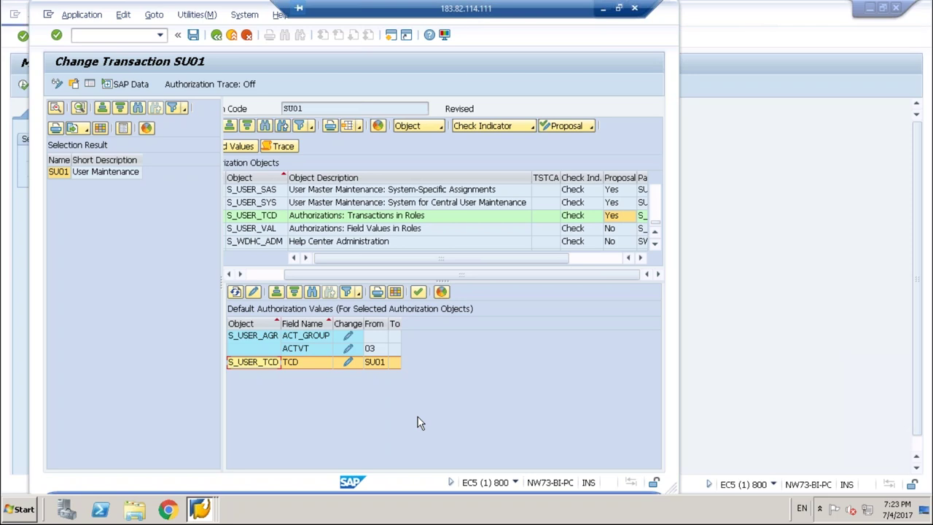
Save the SU01 defaults to the workbench request and move the SU01 window aside
{"action": "left_click", "coordinate": [194, 35]}
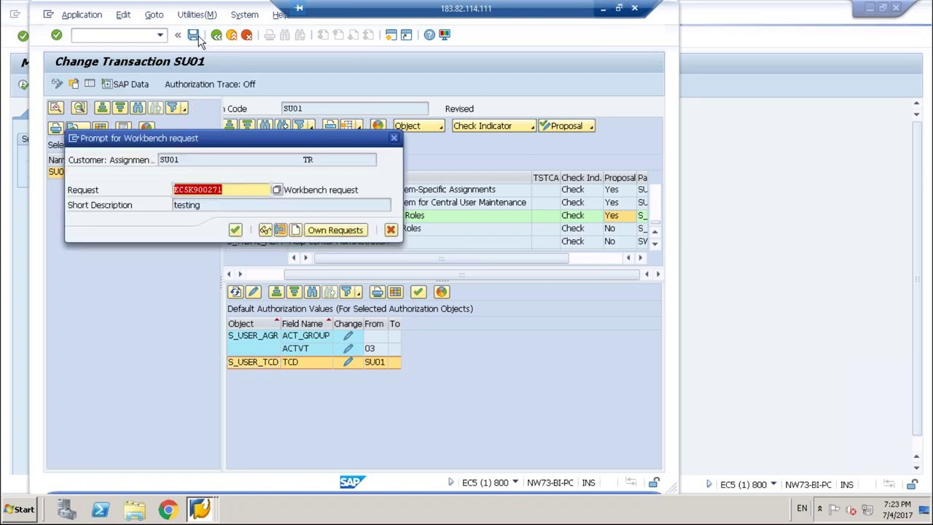
{"action": "left_click", "coordinate": [234, 230]}
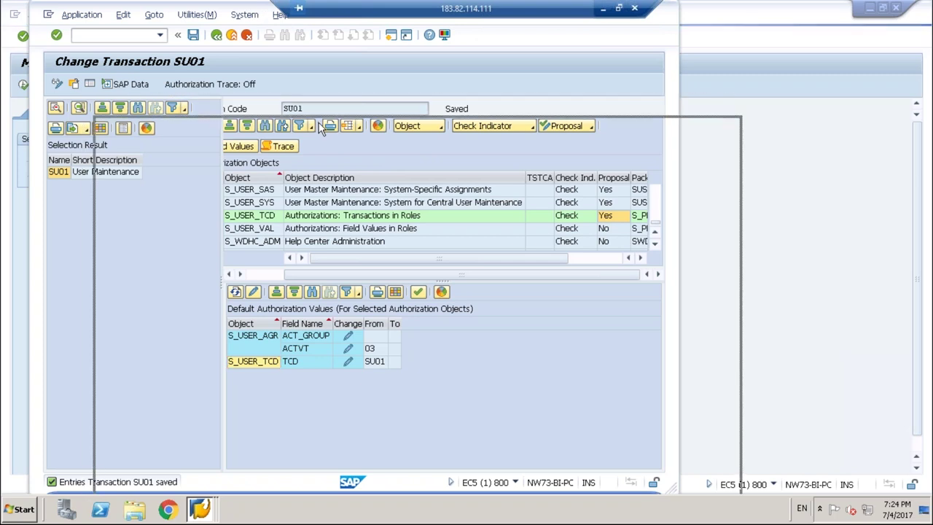
{"action": "left_click_drag", "start_coordinate": [320, 127], "coordinate": [321, 128]}
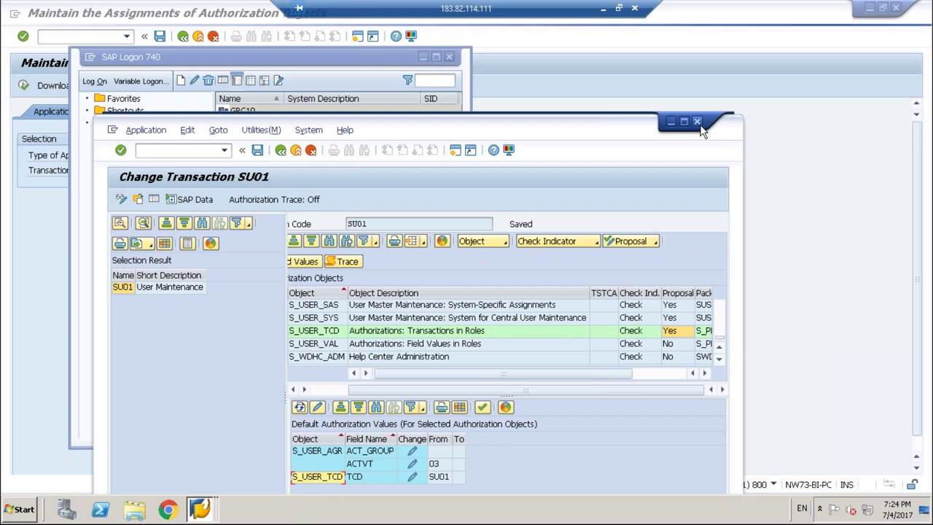
Log off the SU01 session, close SAP Logon, then bring SAP Logon 740 back to front
{"action": "left_click", "coordinate": [699, 124]}
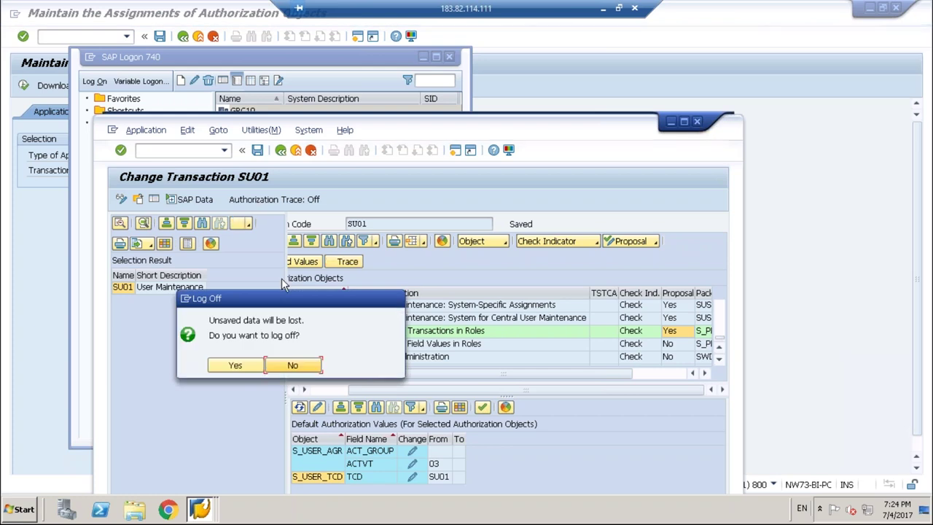
{"action": "left_click", "coordinate": [217, 366]}
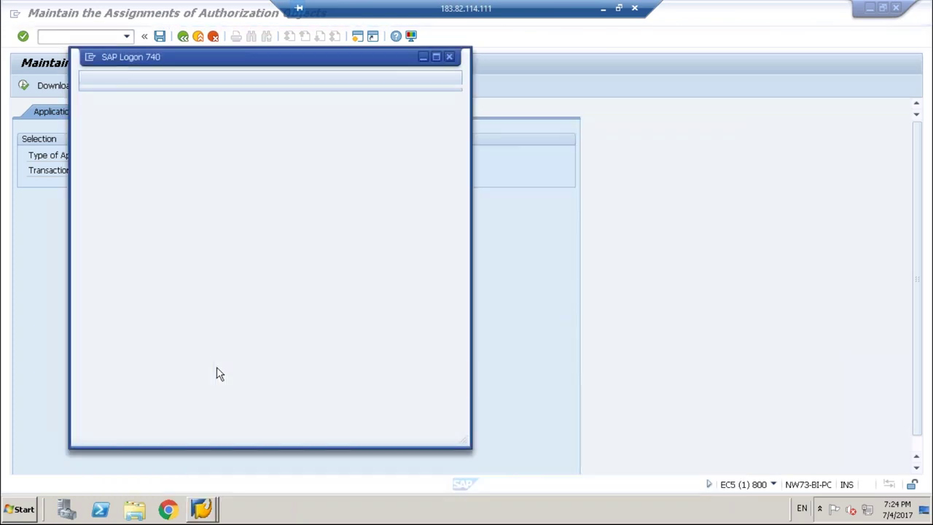
{"action": "left_click", "coordinate": [450, 56]}
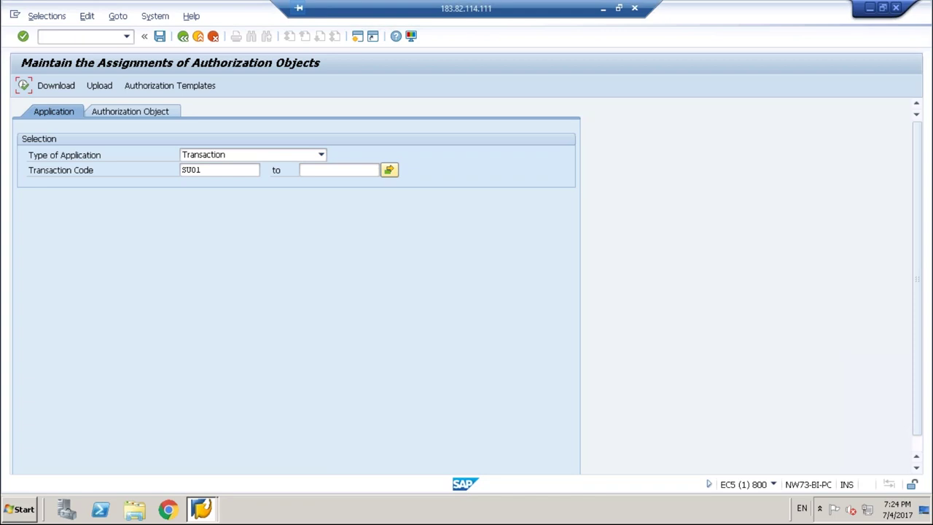
{"action": "left_click", "coordinate": [207, 500]}
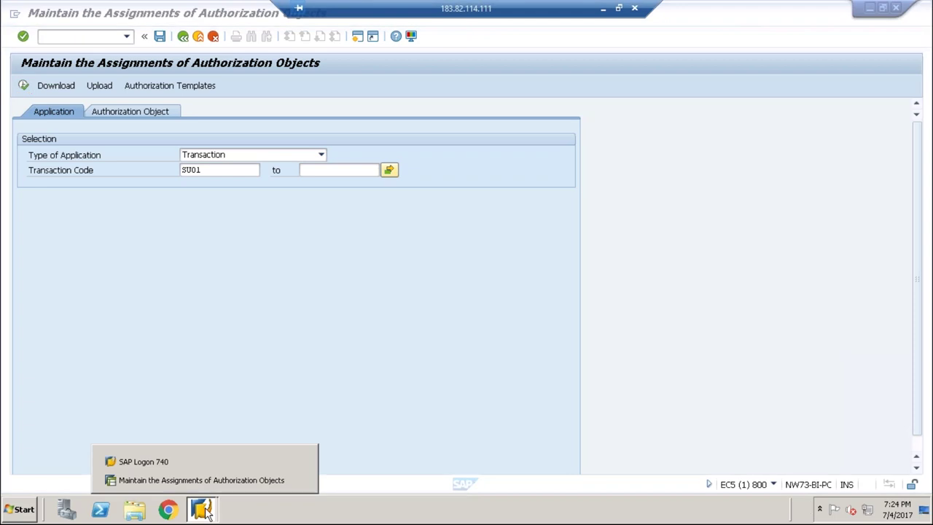
{"action": "left_click", "coordinate": [184, 459]}
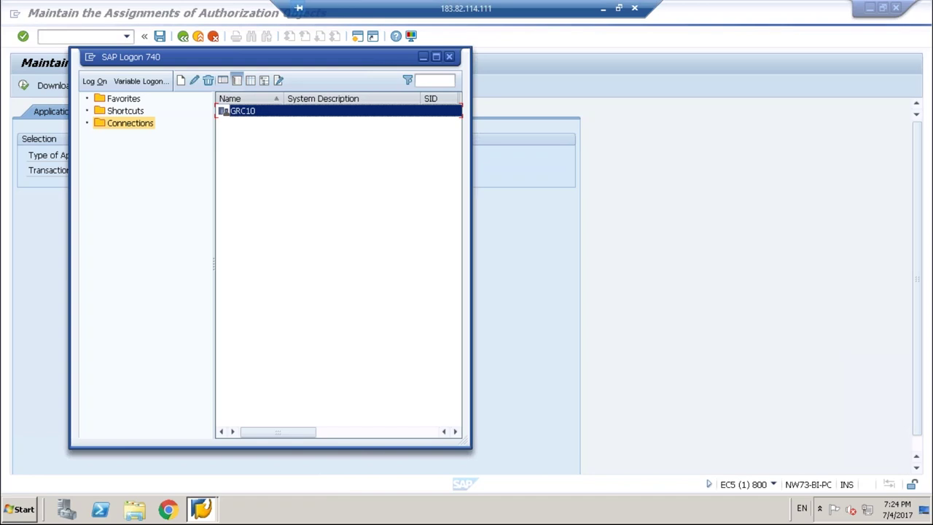
Open the GRC10 logon screen and fill in the user ID from the suggestions
{"action": "double_click", "coordinate": [224, 111]}
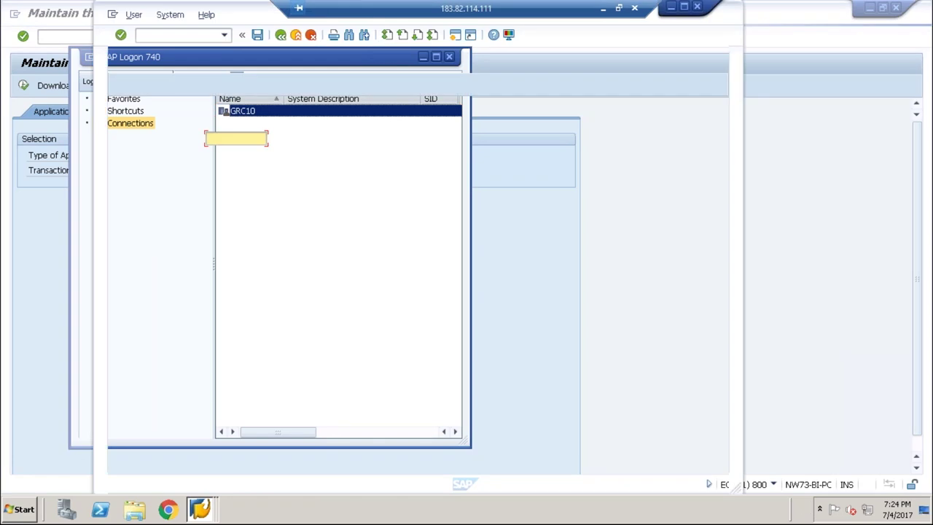
{"action": "type", "text": "s"}
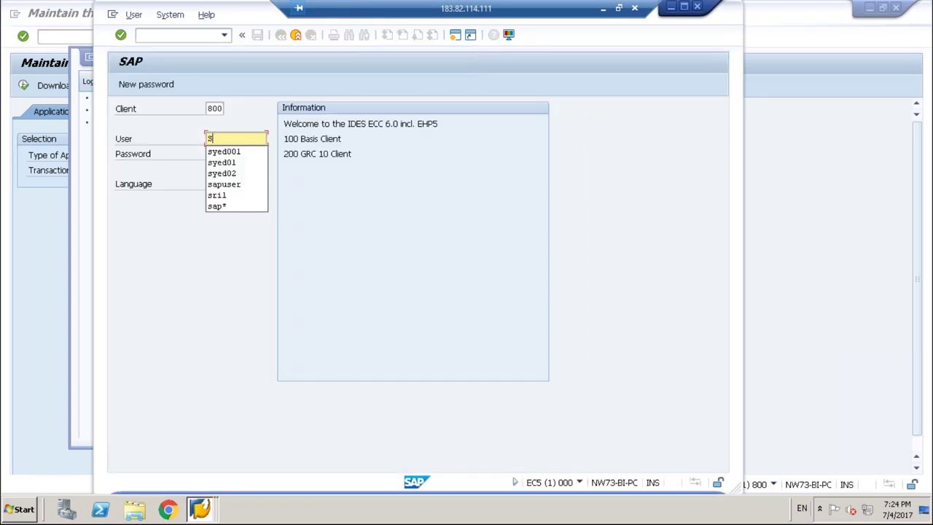
{"action": "key", "text": "BackSpace"}
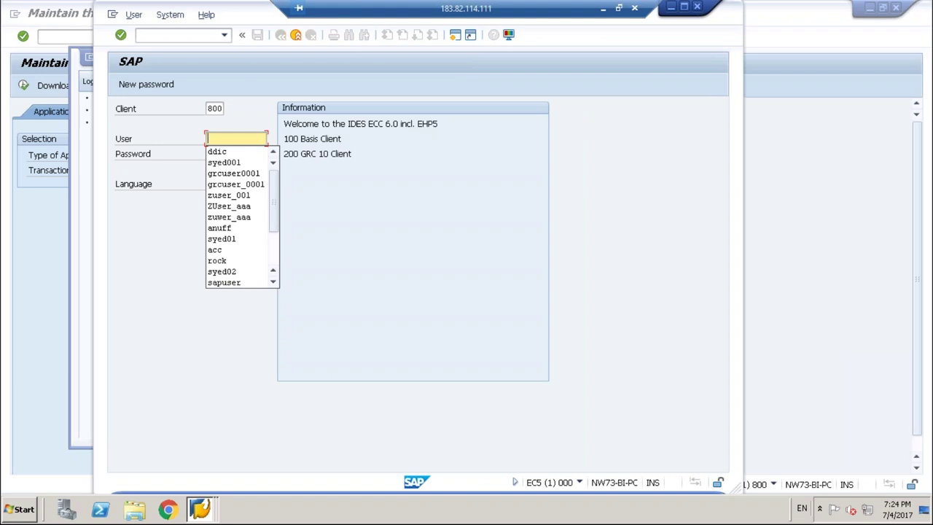
{"action": "type", "text": "GRC"}
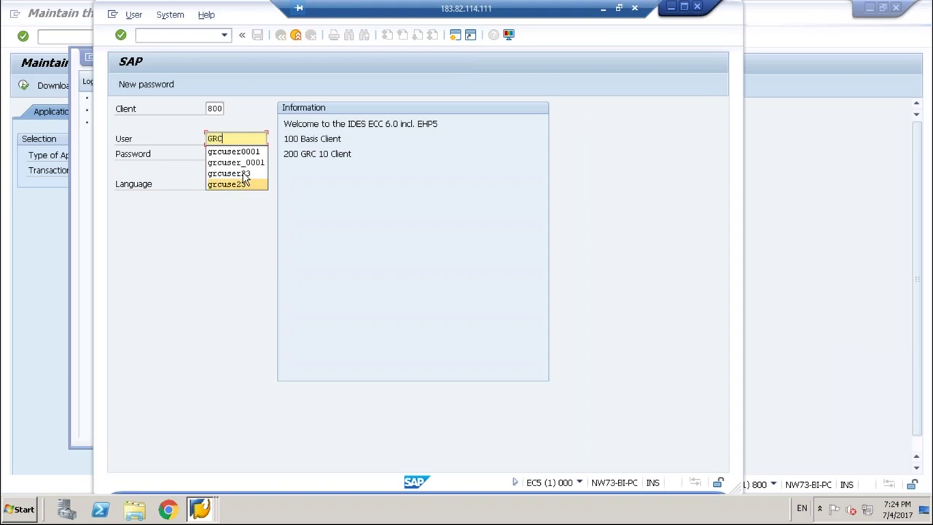
{"action": "left_click", "coordinate": [244, 174]}
{"action": "left_click", "coordinate": [231, 154]}
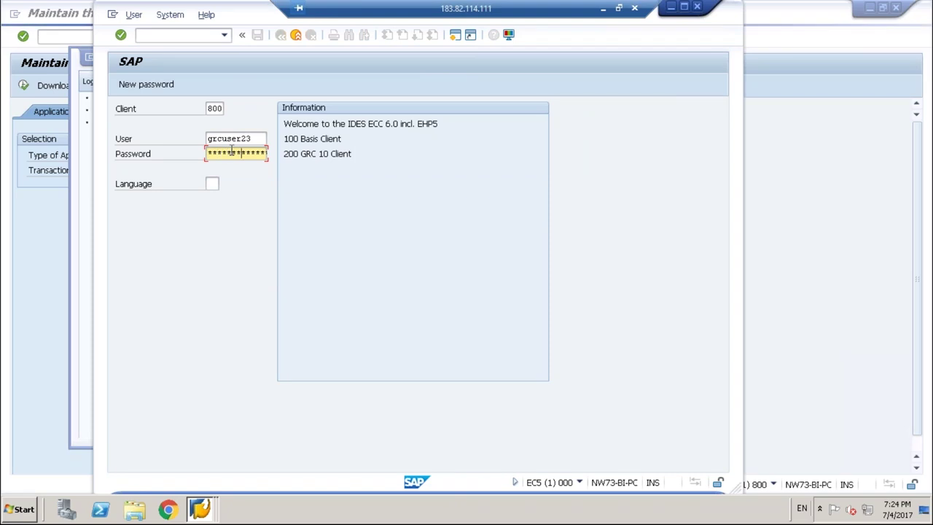
Log on to client 800 after retyping the password, keeping other logons, and maximize the window
{"action": "left_click", "coordinate": [121, 37]}
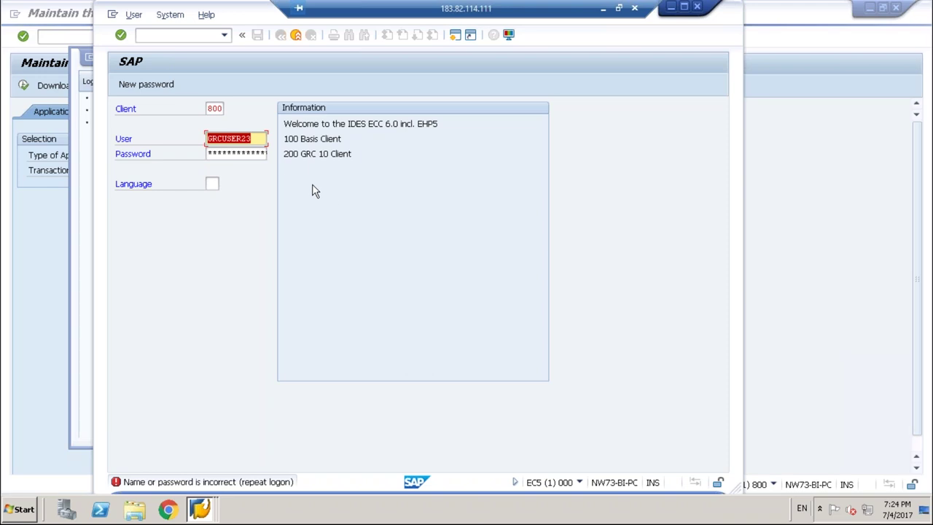
{"action": "left_click", "coordinate": [240, 155]}
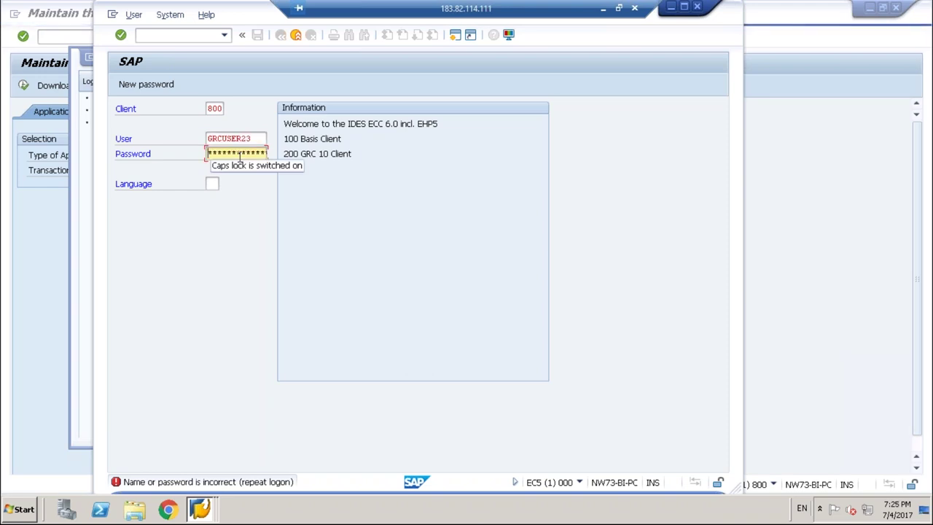
{"action": "key", "text": "Right"}
{"action": "key", "text": "Right"}
{"action": "key", "text": "Right"}
{"action": "key", "text": "Right"}
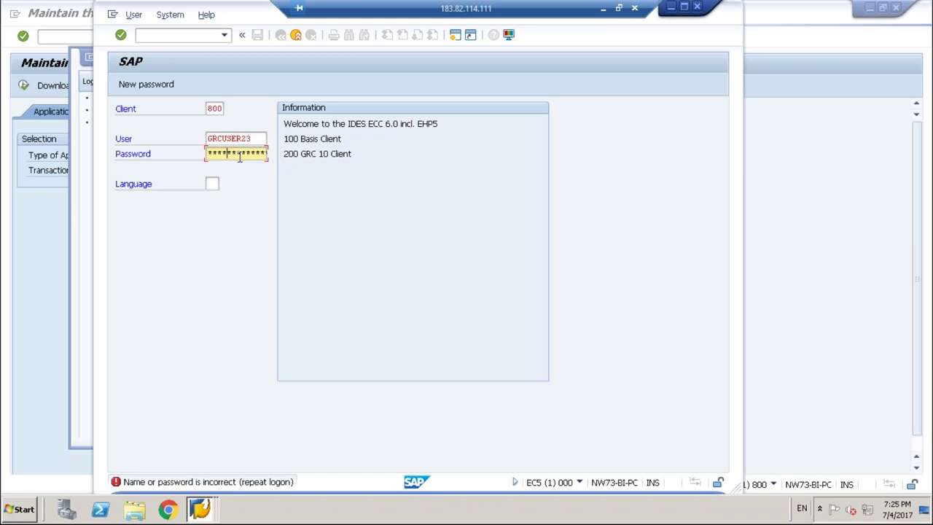
{"action": "key", "text": "Right"}
{"action": "key", "text": "Right"}
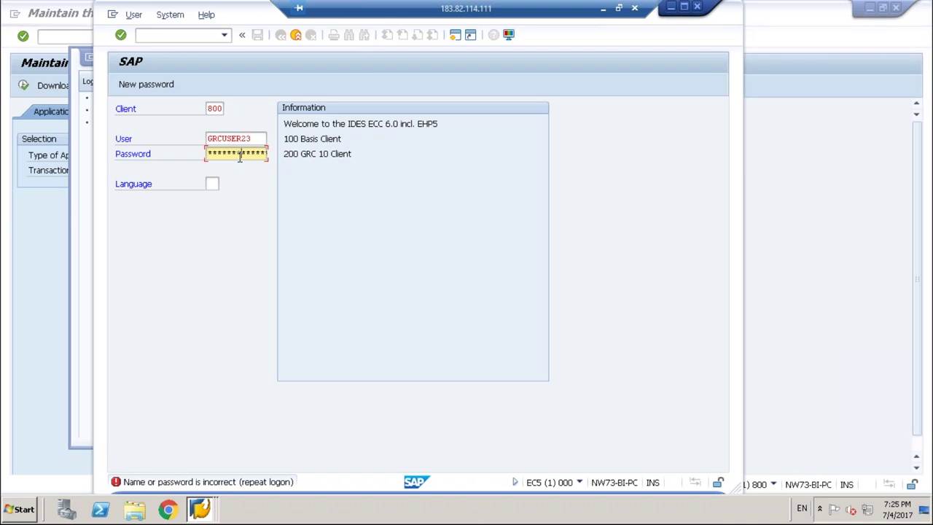
{"action": "left_click", "coordinate": [121, 35]}
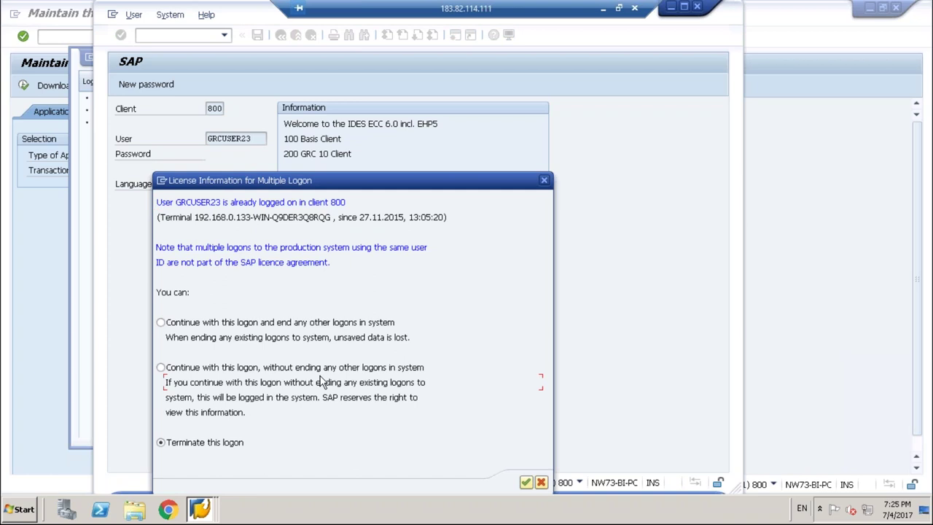
{"action": "left_click", "coordinate": [321, 368]}
{"action": "left_click", "coordinate": [526, 481]}
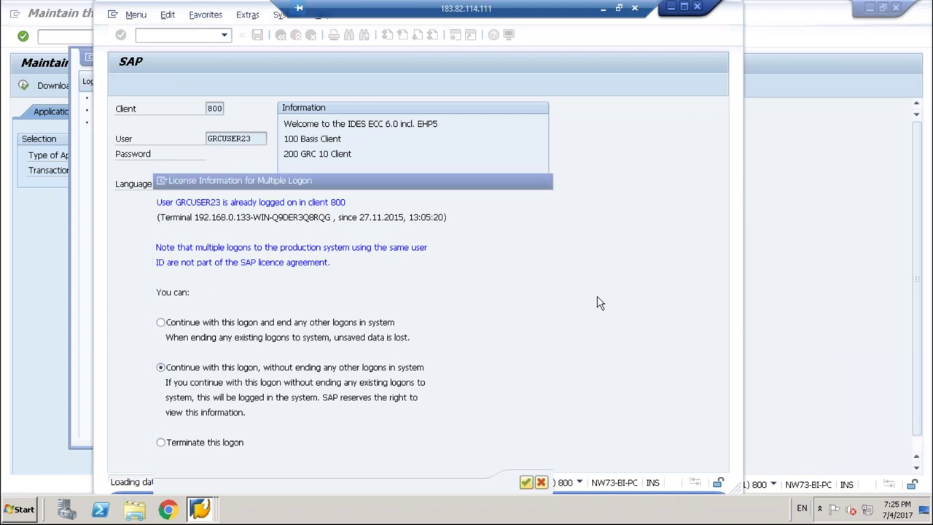
{"action": "left_click", "coordinate": [684, 8]}
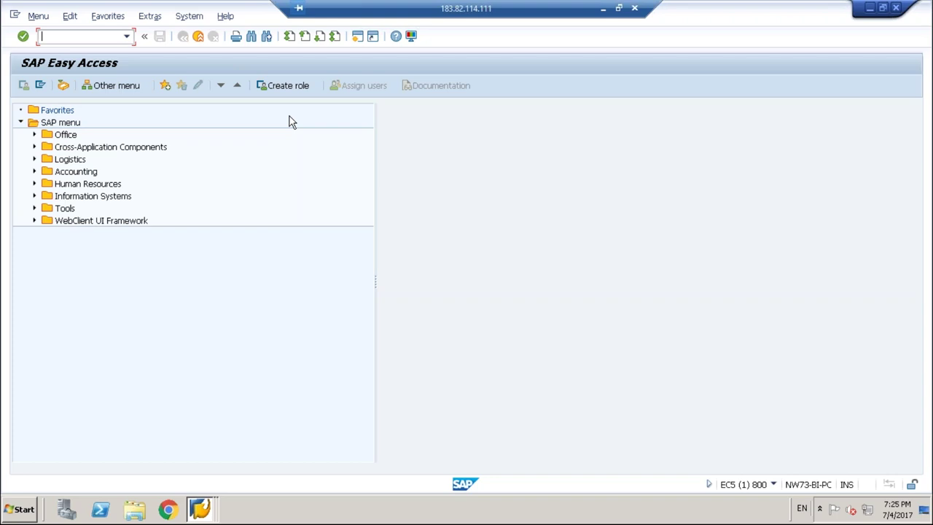
Start transaction su01 and put the cursor in an empty user field
{"action": "type", "text": "su01"}
{"action": "key", "text": "Return"}
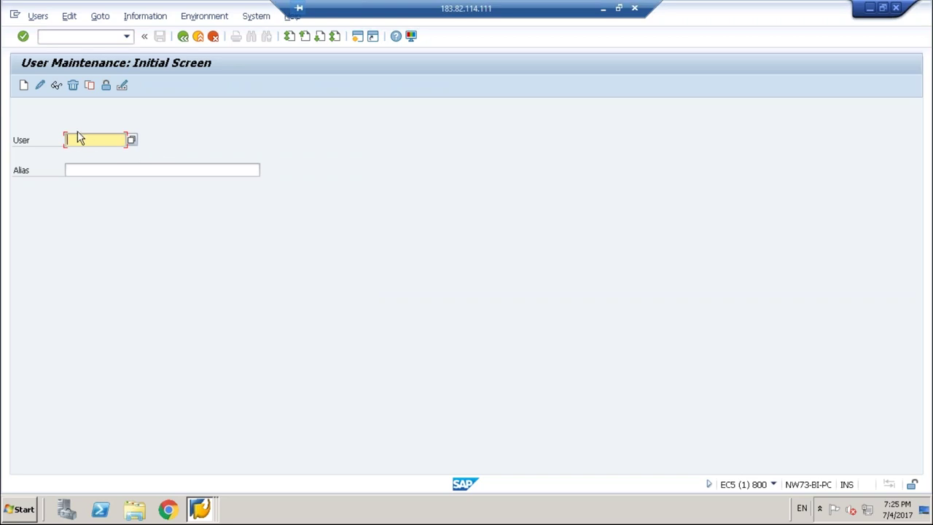
{"action": "type", "text": "h"}
{"action": "key", "text": "BackSpace"}
{"action": "left_click", "coordinate": [328, 243]}
{"action": "left_click", "coordinate": [92, 41]}
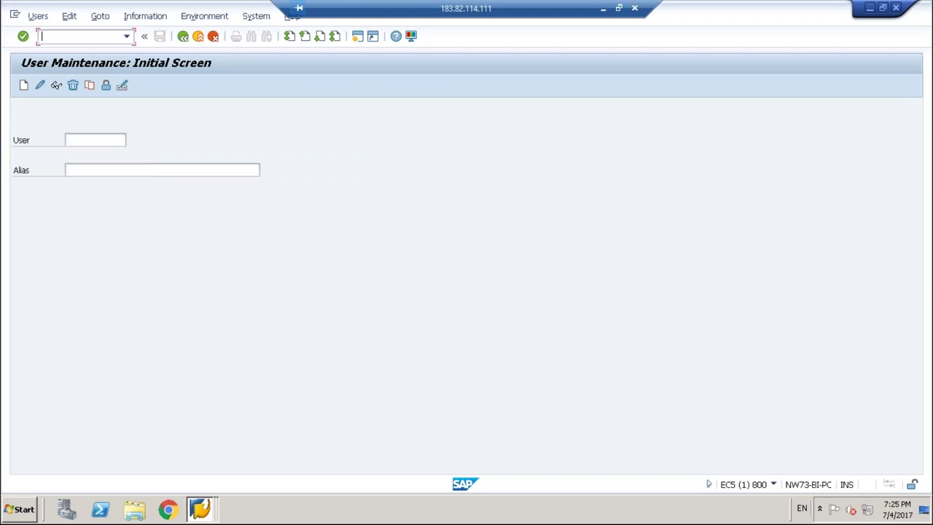
{"action": "left_click", "coordinate": [121, 145]}
Enter a new user ID, confirm it does not exist, and begin creating it
{"action": "type", "text": "SAD"}
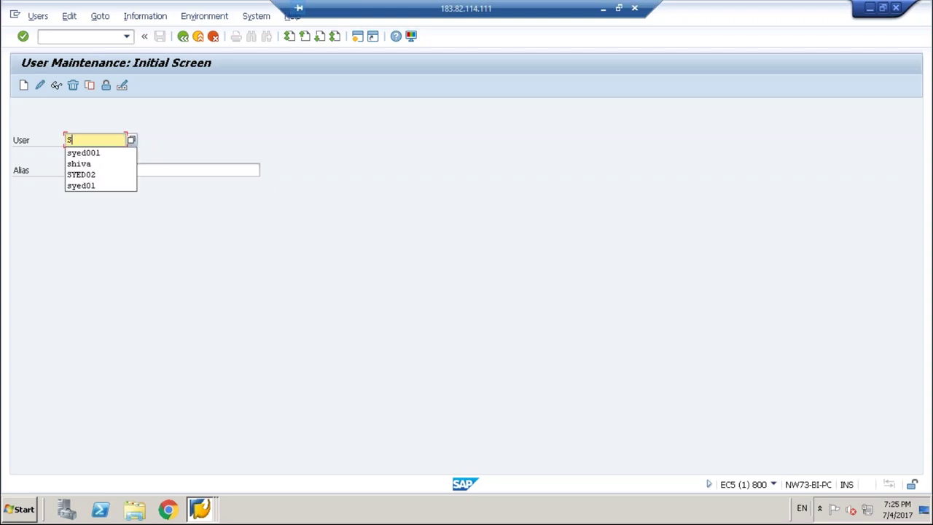
{"action": "type", "text": "FGF"}
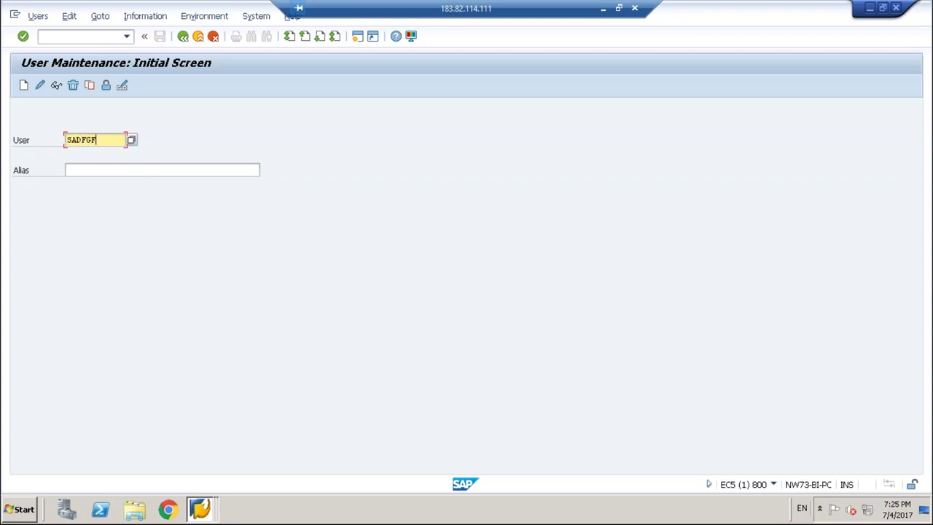
{"action": "left_click", "coordinate": [39, 86]}
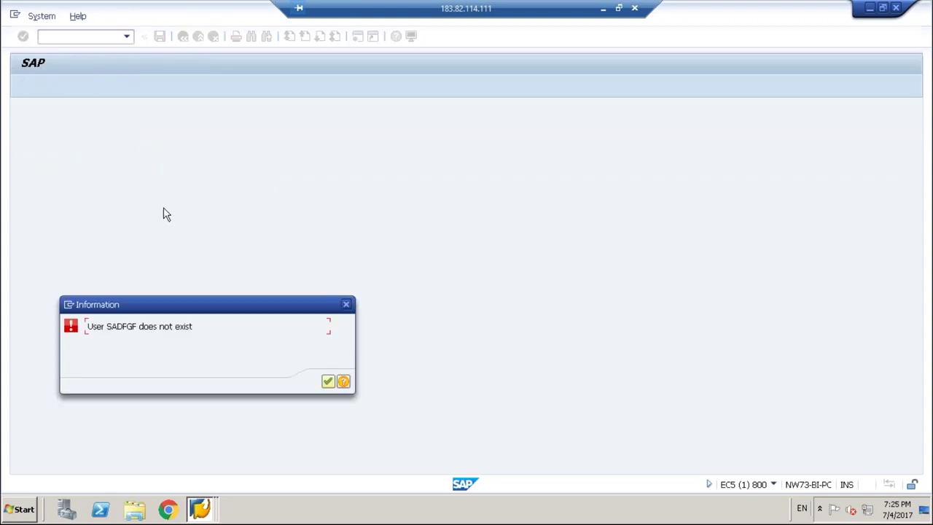
{"action": "left_click", "coordinate": [329, 382]}
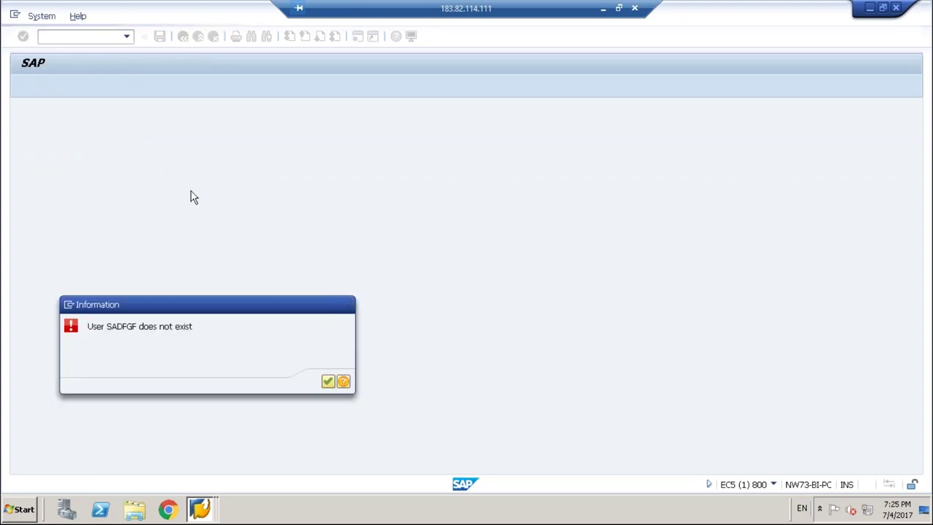
{"action": "left_click", "coordinate": [24, 85]}
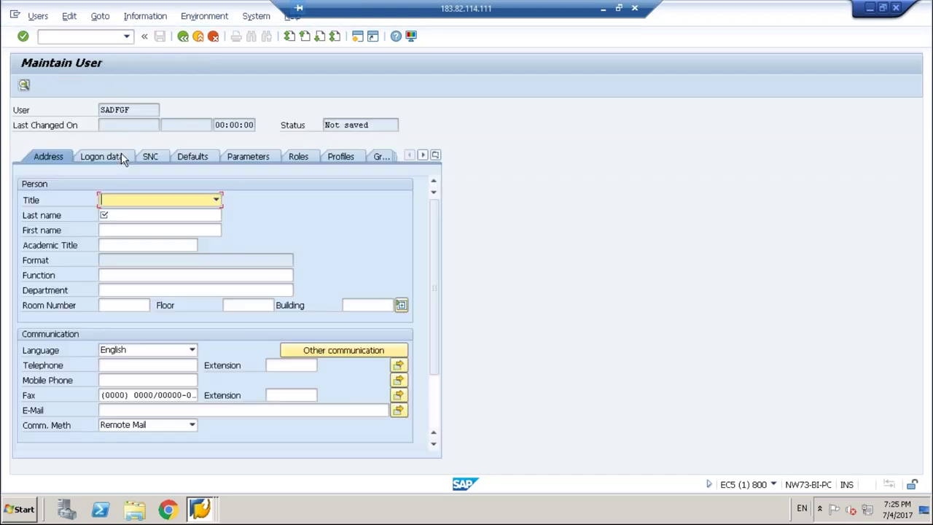
Set the user's title to Mr., enter the last name, and clear the overlong fax number
{"action": "left_click", "coordinate": [216, 200]}
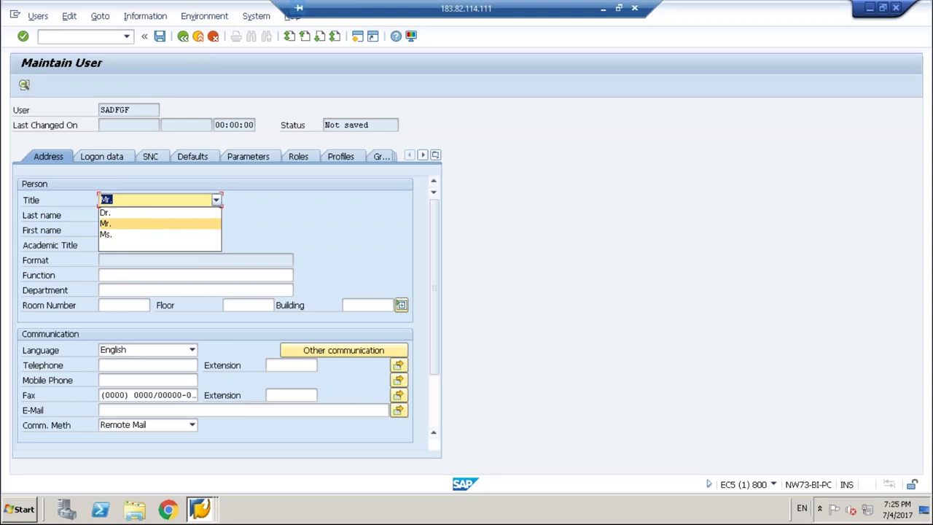
{"action": "left_click", "coordinate": [155, 224]}
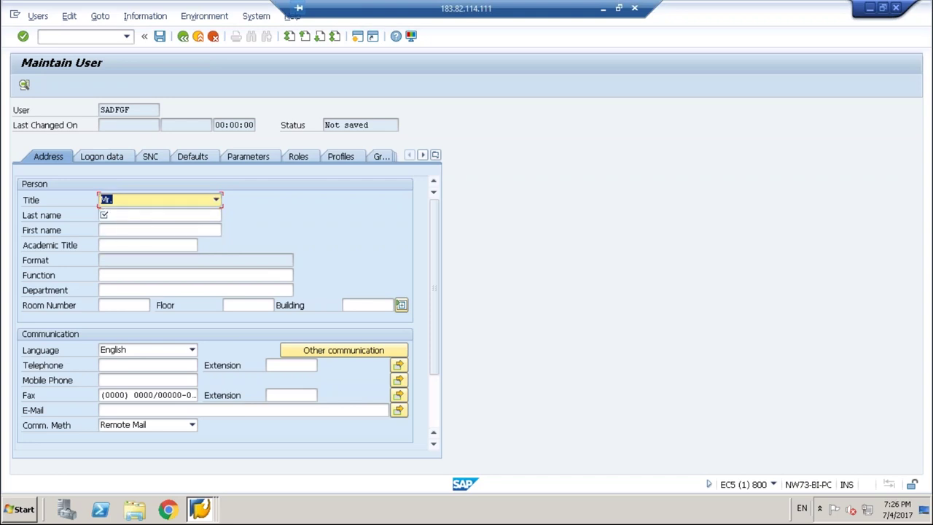
{"action": "left_click", "coordinate": [123, 216]}
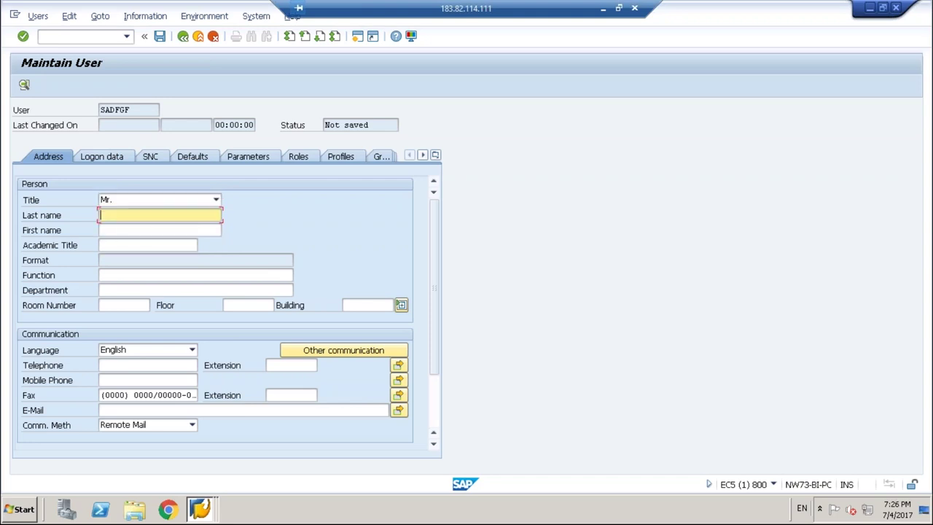
{"action": "type", "text": "JUG"}
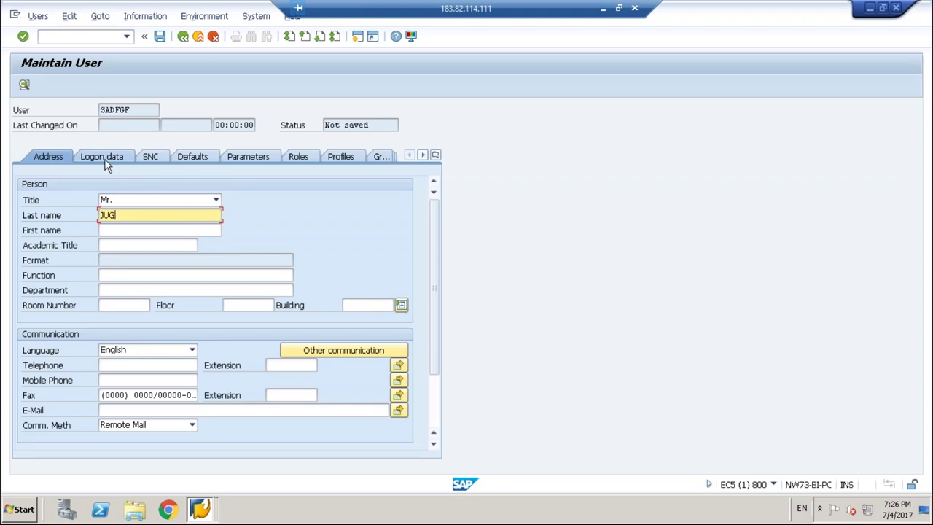
{"action": "key", "text": "Return"}
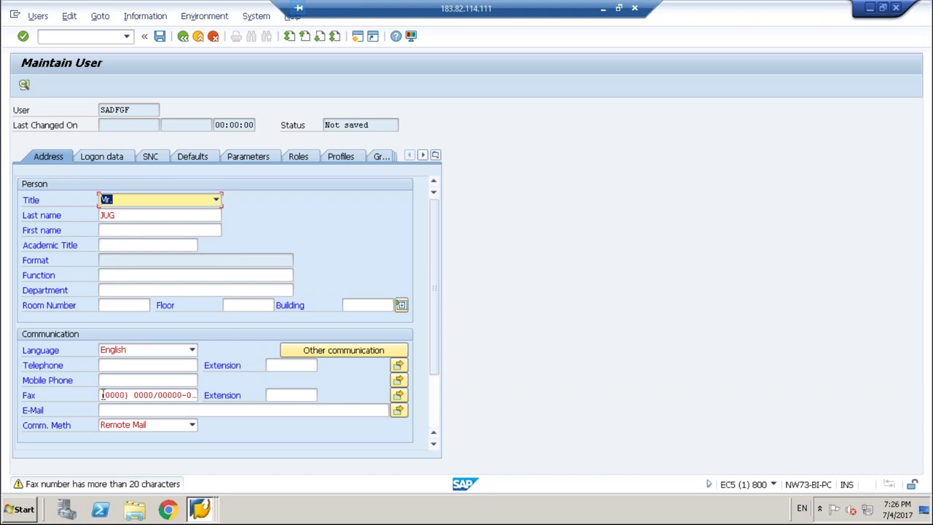
{"action": "key", "text": "Return"}
{"action": "key", "text": "Delete"}
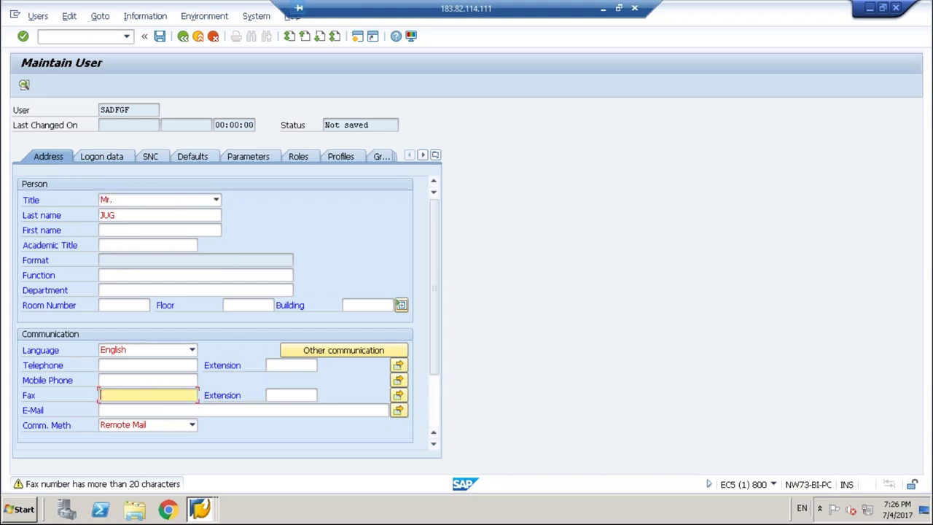
{"action": "left_click", "coordinate": [116, 157]}
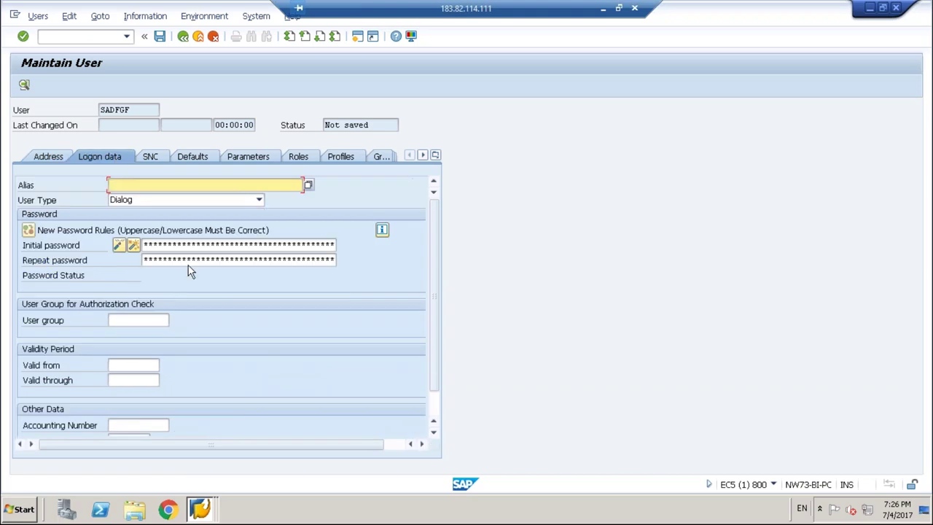
Enter and repeat the initial password, check the Roles tab, and save the new user
{"action": "left_click", "coordinate": [151, 245]}
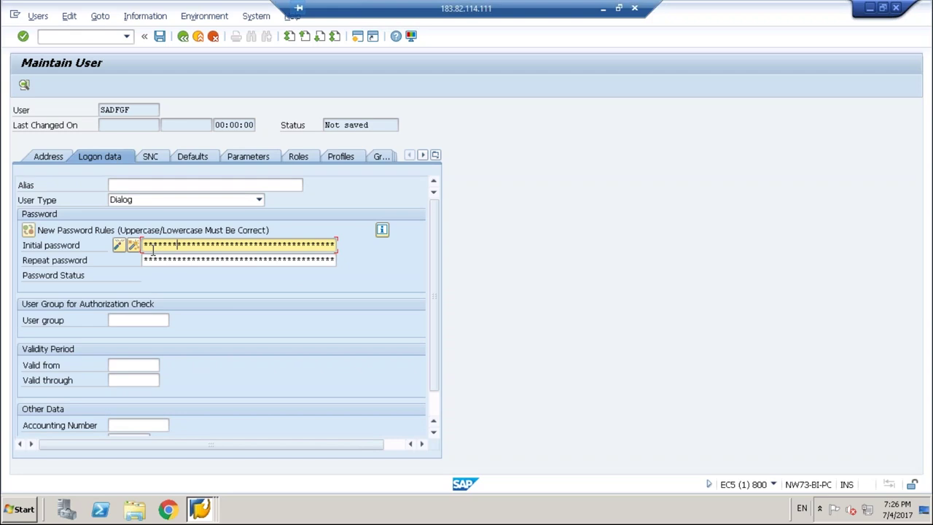
{"action": "left_click", "coordinate": [153, 258]}
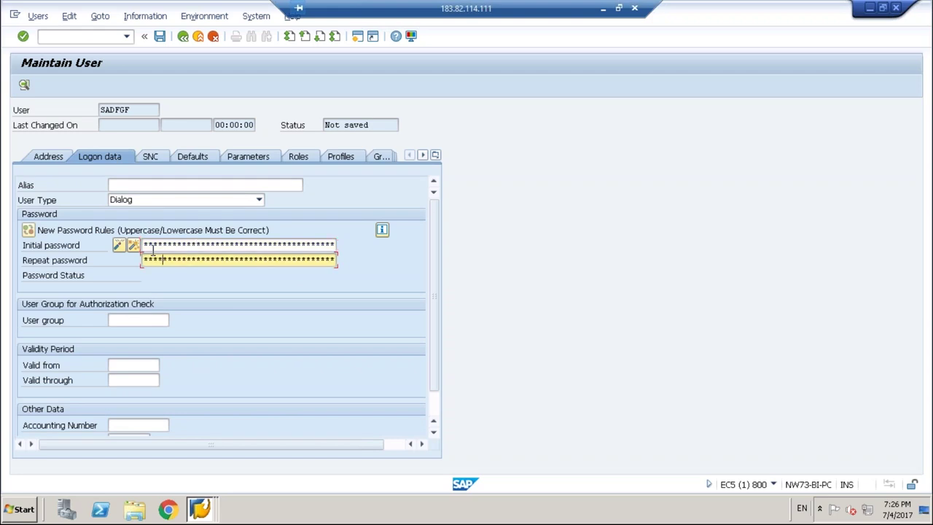
{"action": "type", "text": "aaa"}
{"action": "left_click", "coordinate": [302, 160]}
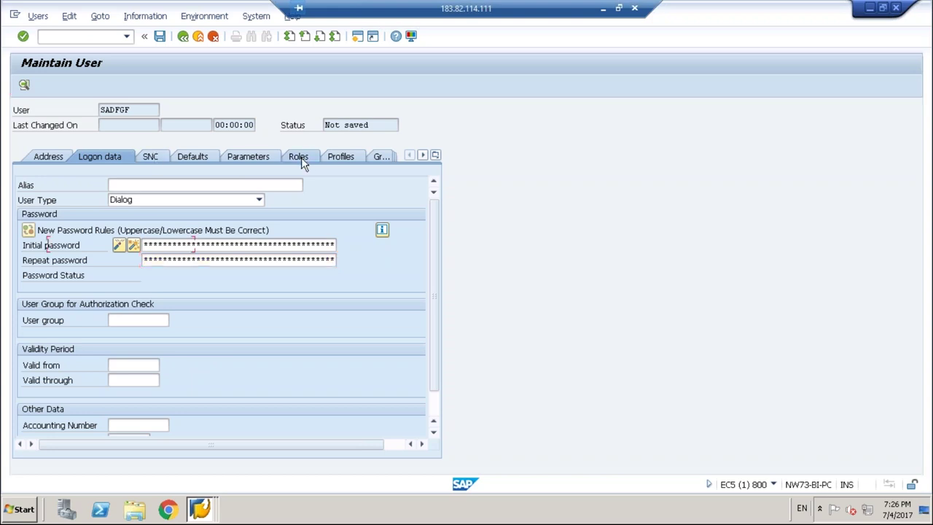
{"action": "left_click", "coordinate": [159, 38]}
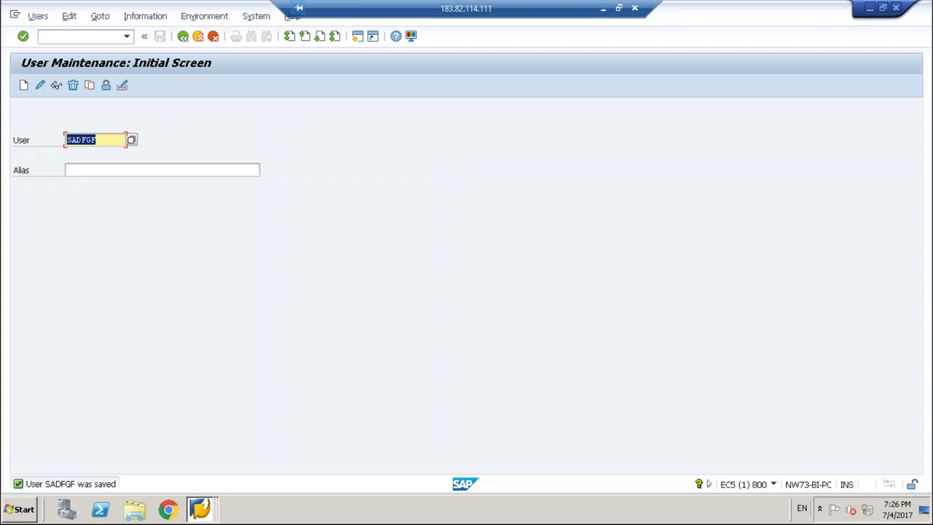
Run /npfcg and start creating the single role X:SAP_TEST
{"action": "left_click", "coordinate": [70, 38]}
{"action": "type", "text": "/npfcg"}
{"action": "key", "text": "Return"}
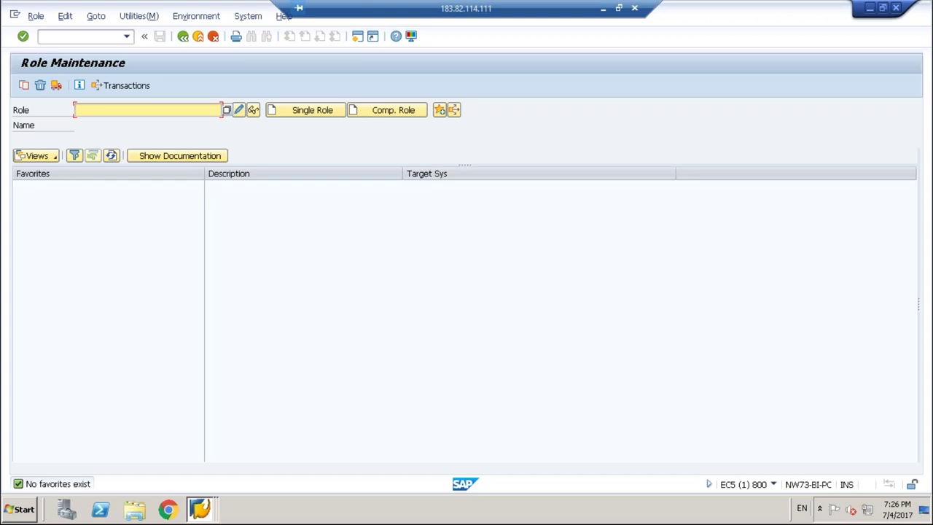
{"action": "type", "text": "X:SAP_TEST"}
{"action": "left_click", "coordinate": [306, 110]}
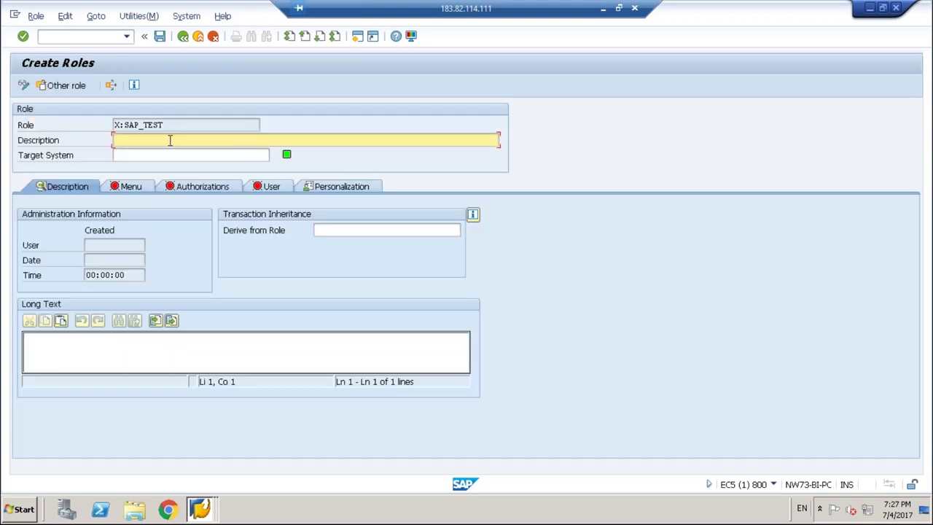
Give role X:SAP_TEST the description and long text SAMPLE, save it, and view its menu
{"action": "type", "text": "SAMPLE"}
{"action": "left_click", "coordinate": [90, 364]}
{"action": "type", "text": "SAMPL"}
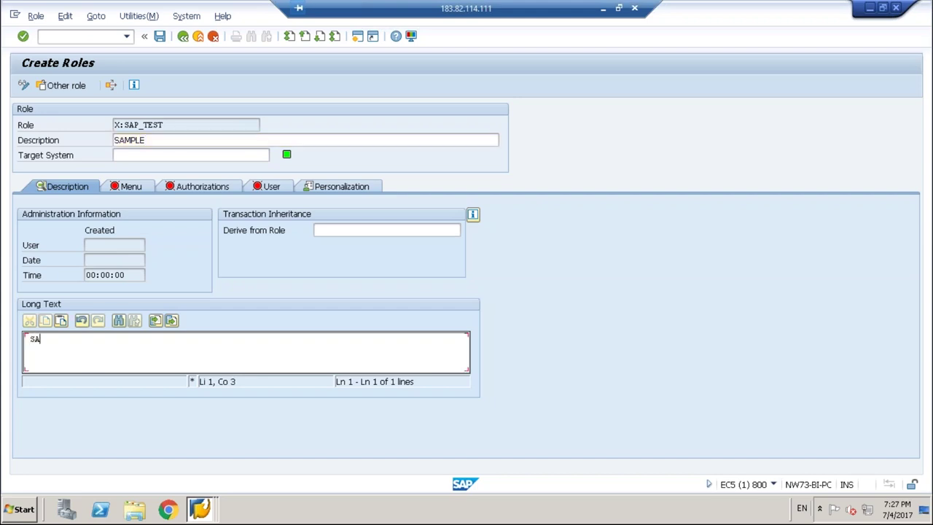
{"action": "type", "text": "E"}
{"action": "left_click", "coordinate": [159, 36]}
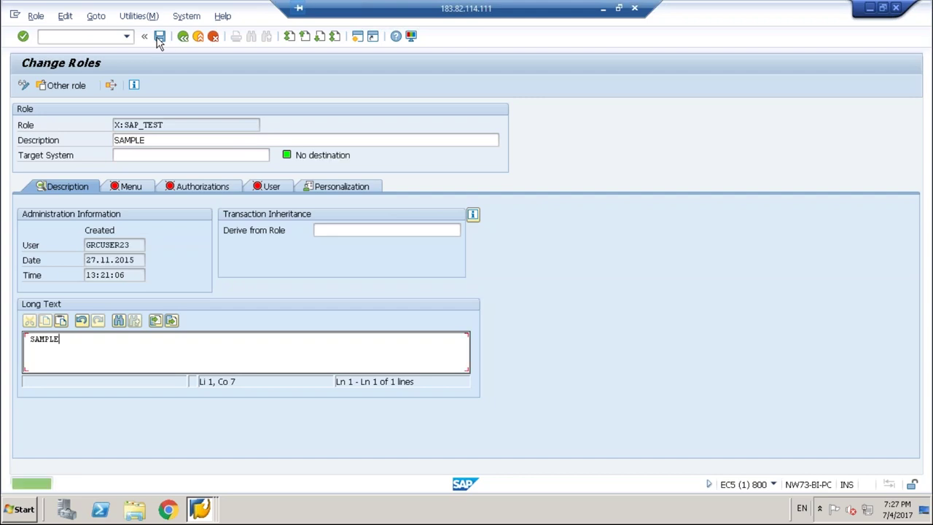
{"action": "left_click", "coordinate": [132, 187]}
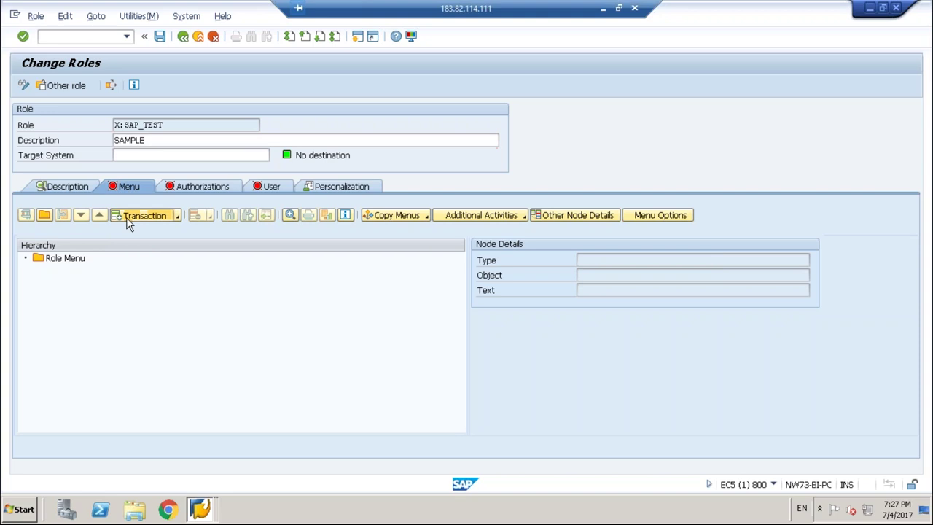
Add transactions SU01 and PFCG to the X:SAP_TEST role menu
{"action": "left_click", "coordinate": [129, 217]}
{"action": "type", "text": "su01"}
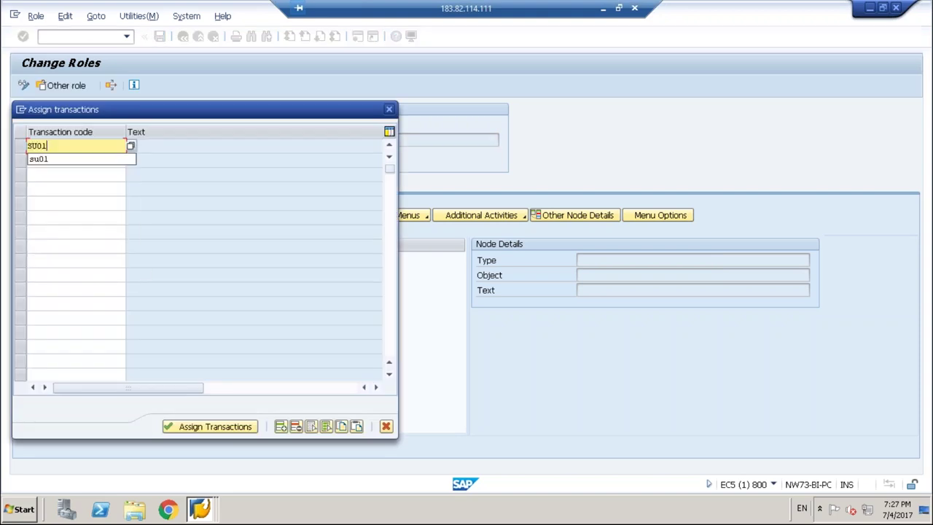
{"action": "key", "text": "Return"}
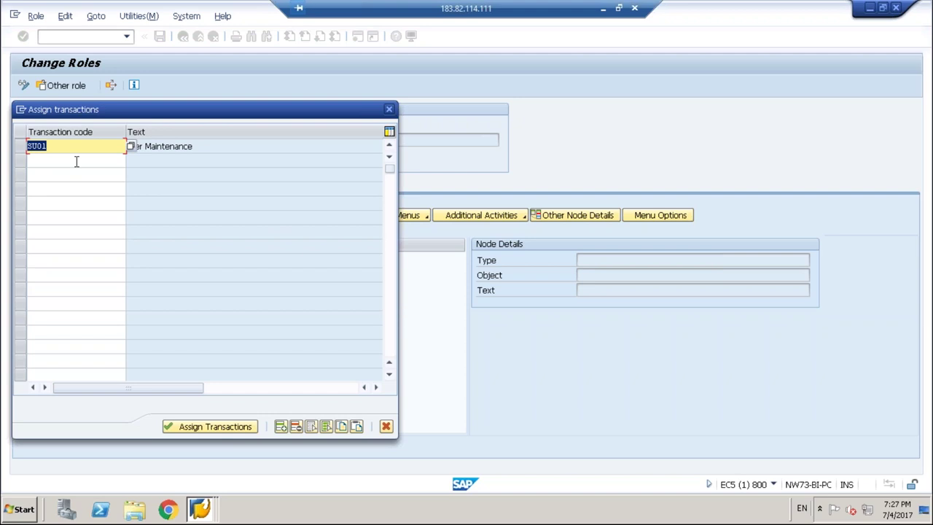
{"action": "left_click", "coordinate": [75, 161]}
{"action": "type", "text": "pfcg"}
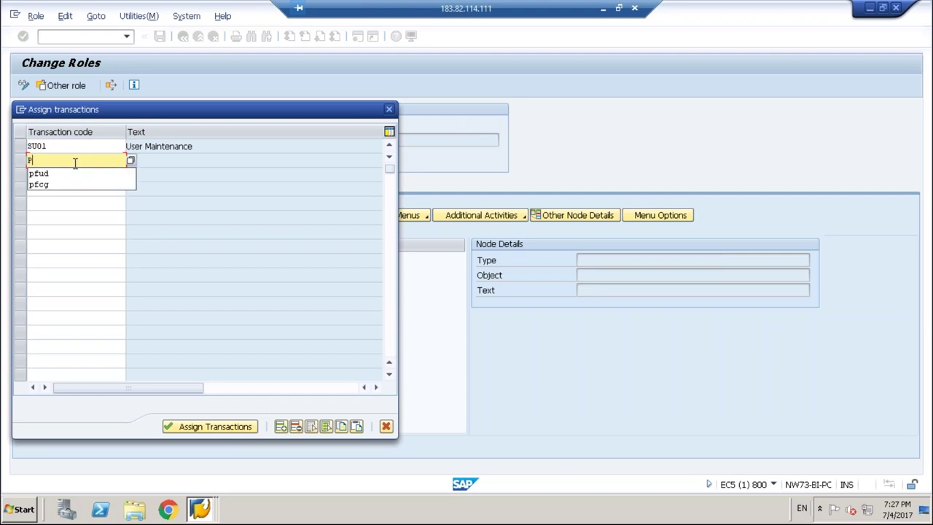
{"action": "key", "text": "Return"}
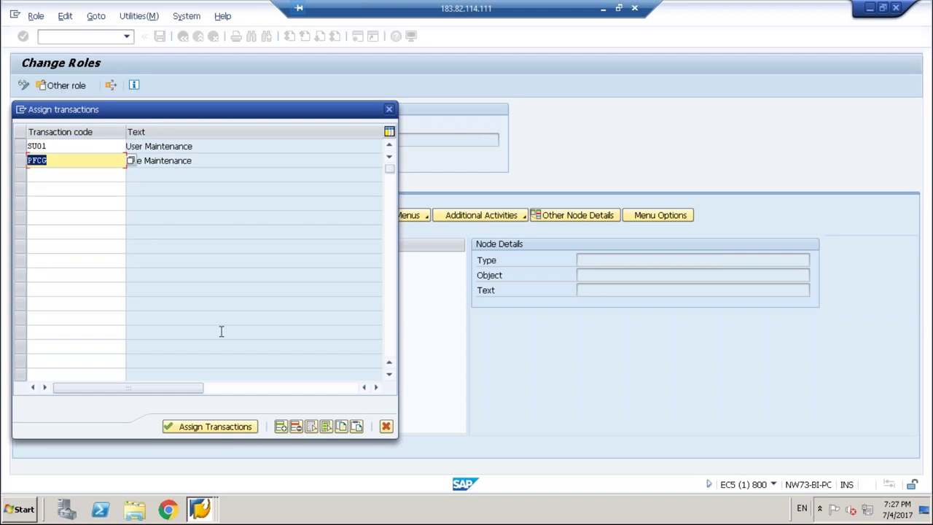
{"action": "left_click", "coordinate": [210, 426]}
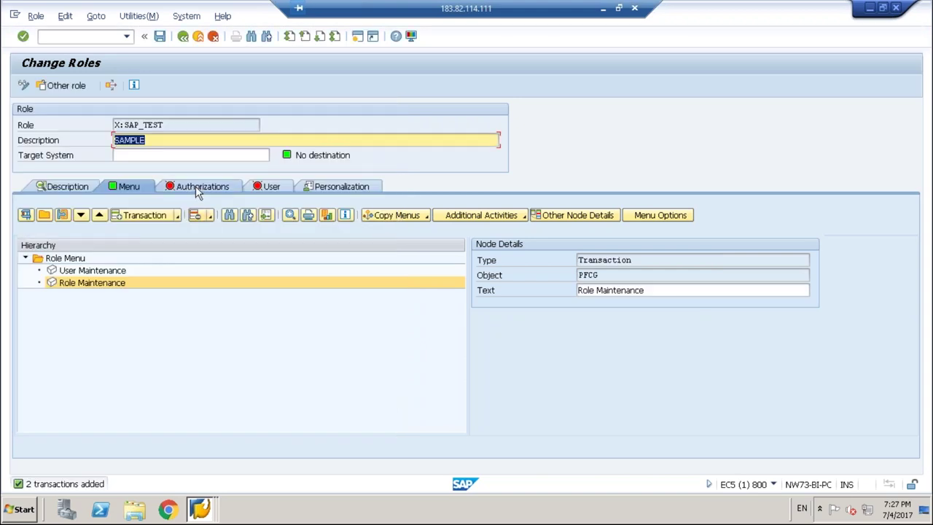
Propose a profile name, save the role, and open its authorization data, dismissing the org levels prompt
{"action": "left_click", "coordinate": [195, 186]}
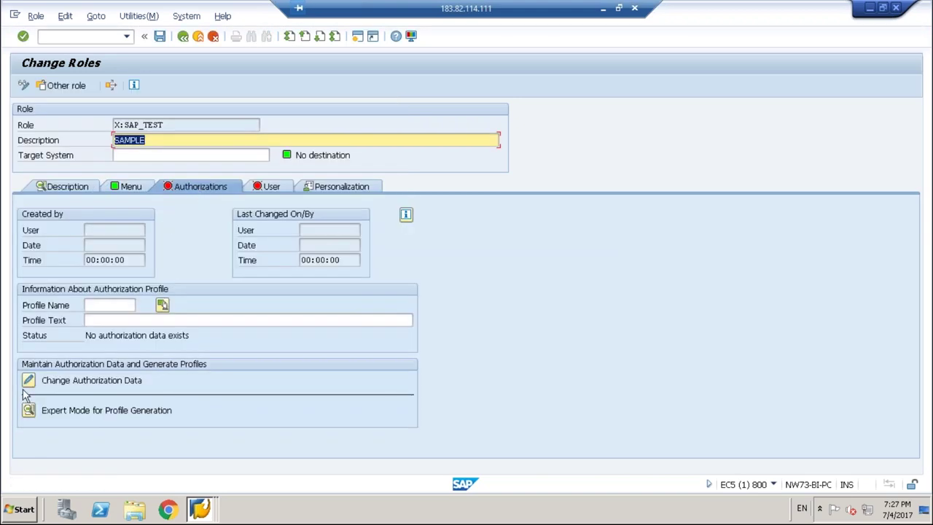
{"action": "left_click", "coordinate": [162, 307]}
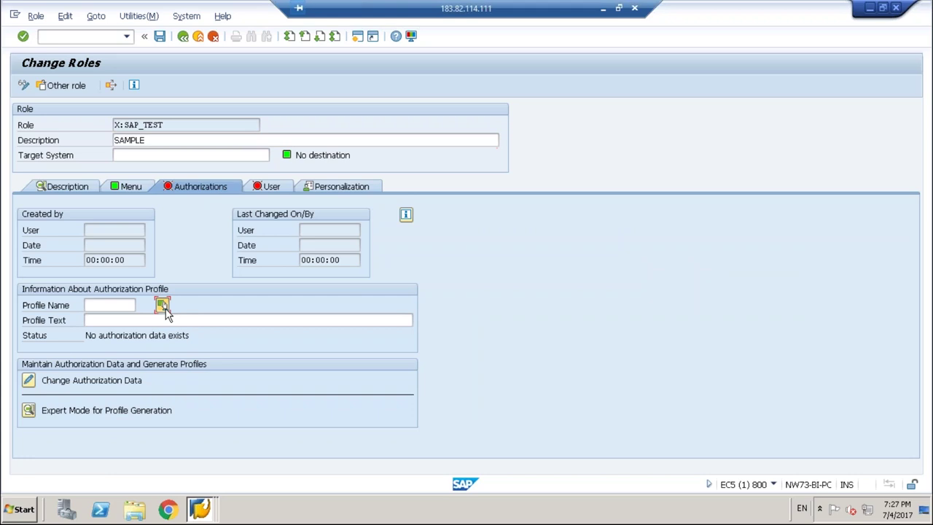
{"action": "left_click", "coordinate": [29, 382]}
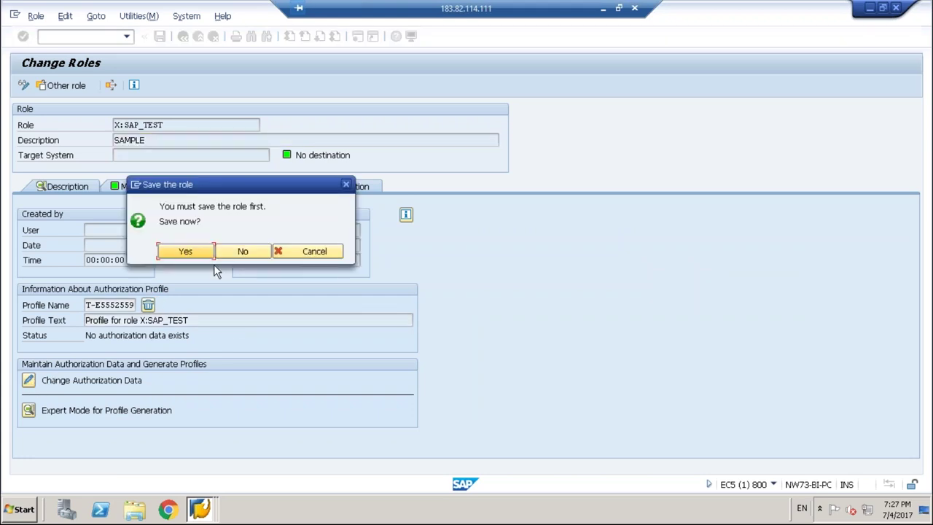
{"action": "left_click", "coordinate": [183, 251]}
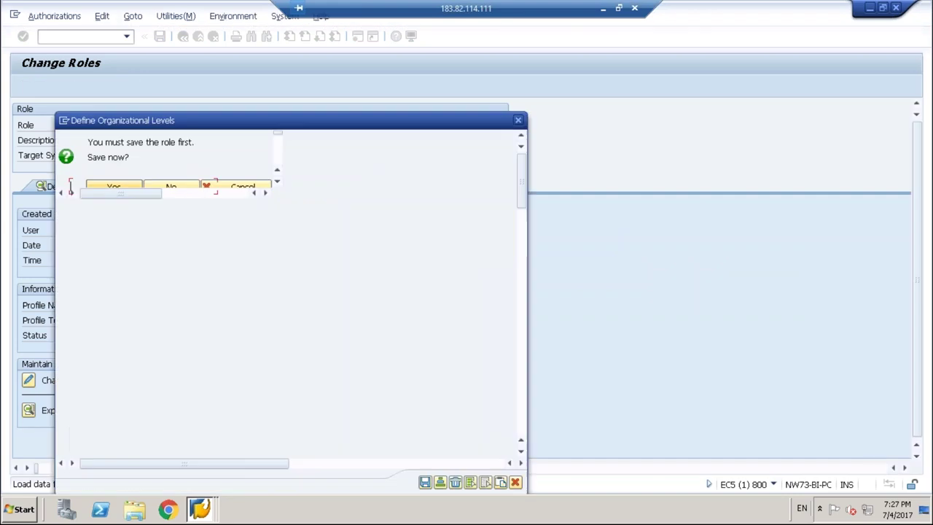
{"action": "left_click", "coordinate": [519, 120]}
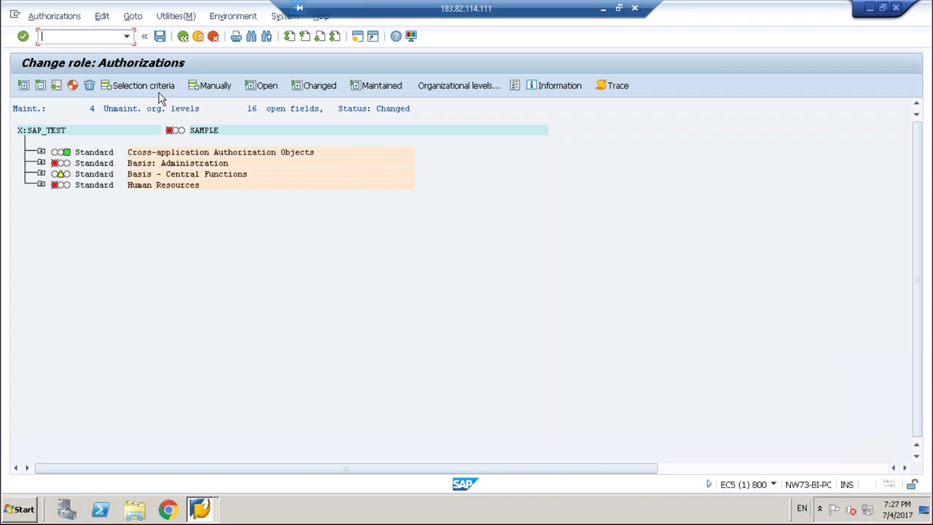
Turn on technical names and expand the Basis Administration, User Groups and Transactions in Roles objects
{"action": "left_click", "coordinate": [174, 16]}
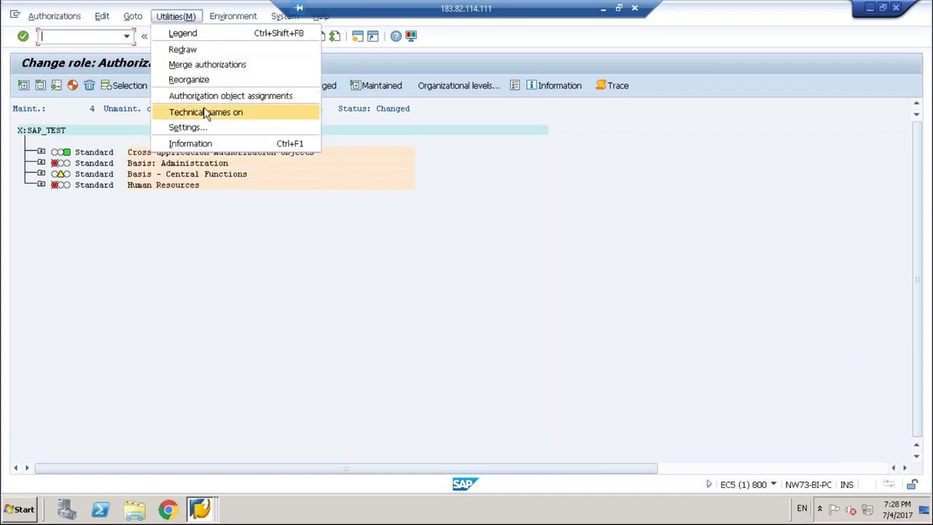
{"action": "left_click", "coordinate": [204, 110]}
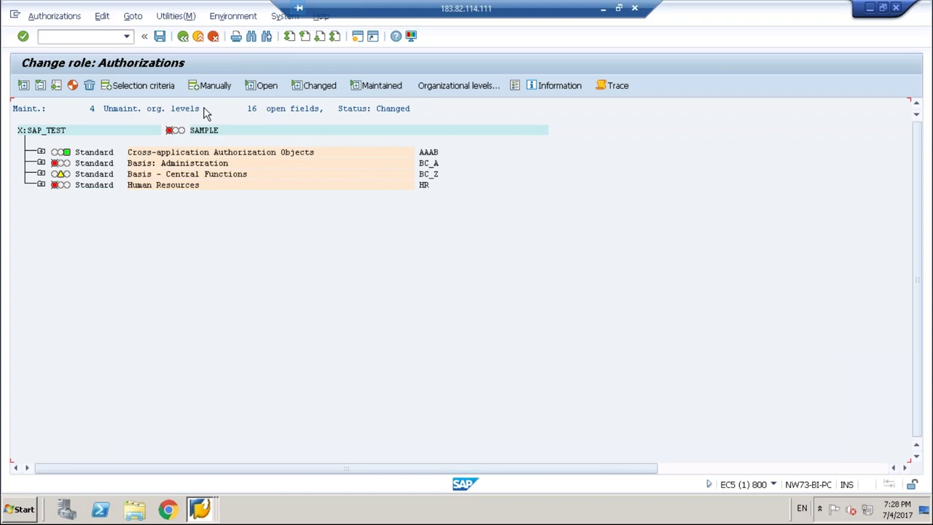
{"action": "left_click", "coordinate": [41, 163]}
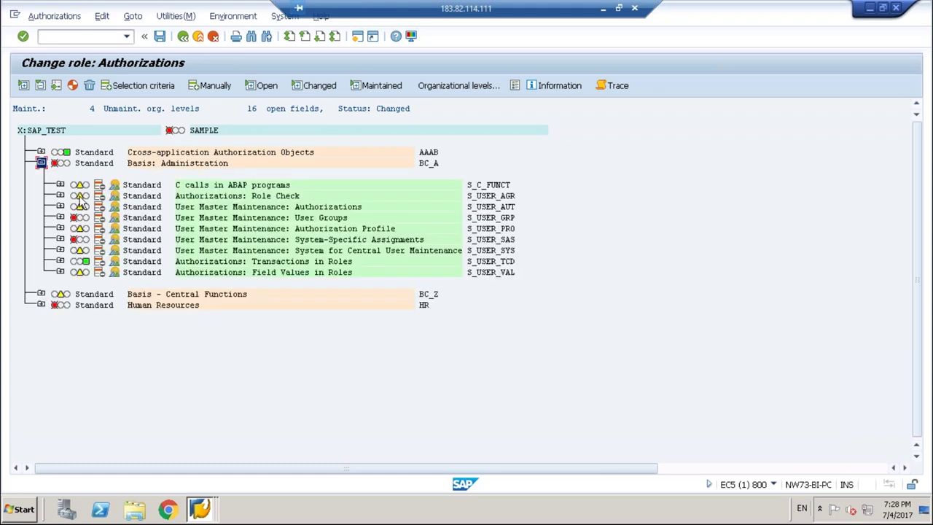
{"action": "left_click", "coordinate": [60, 197]}
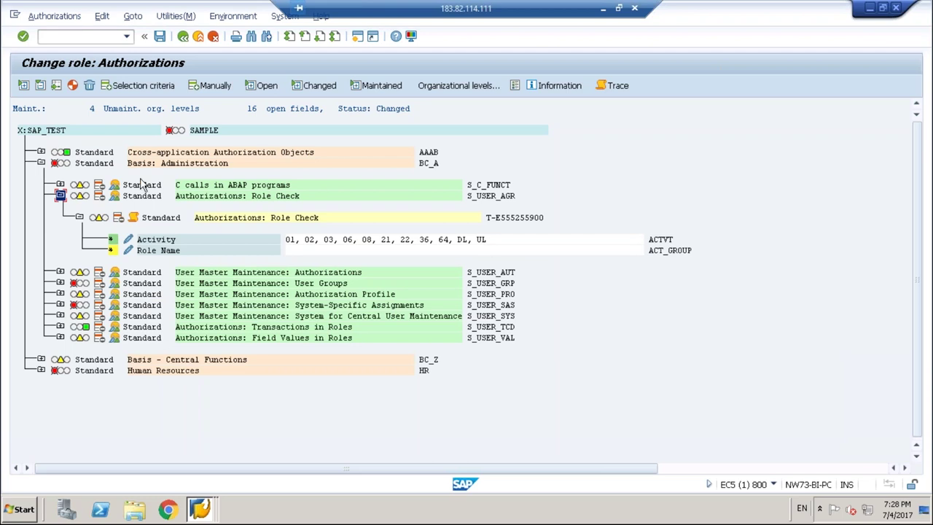
{"action": "left_click", "coordinate": [60, 196]}
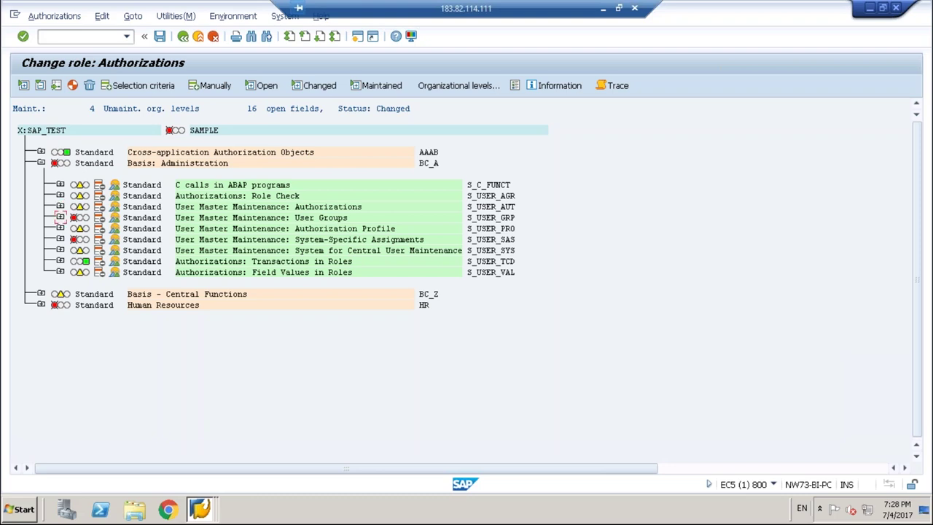
{"action": "left_click", "coordinate": [61, 217]}
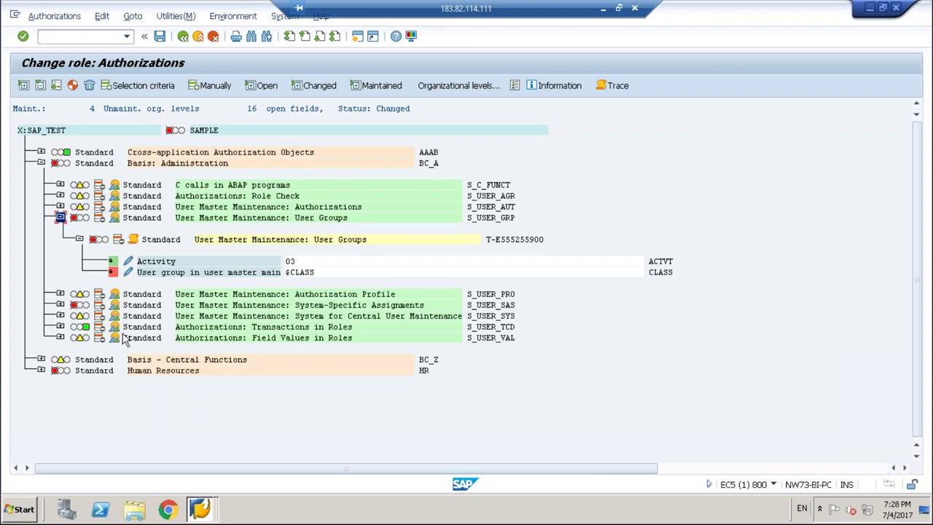
{"action": "left_click", "coordinate": [61, 327]}
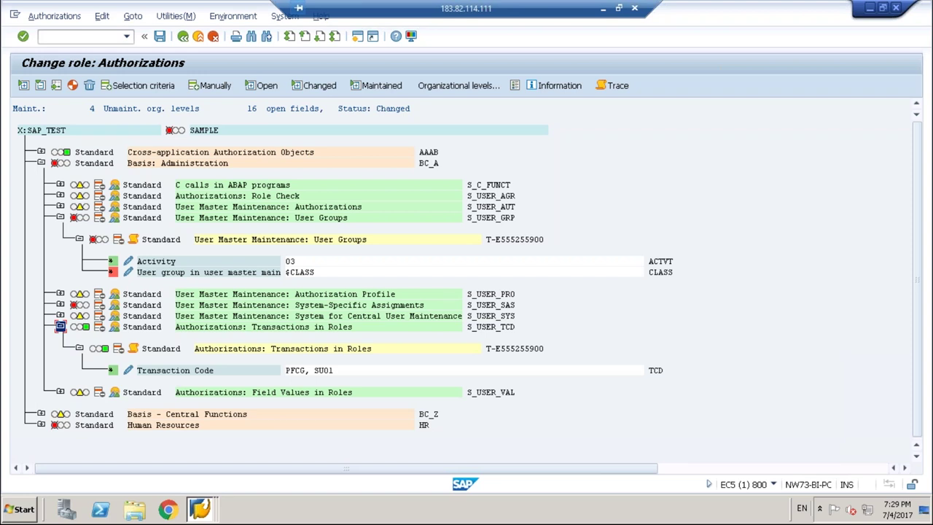
Generate the authorization profile despite open fields and return to the role screen
{"action": "left_click", "coordinate": [72, 86]}
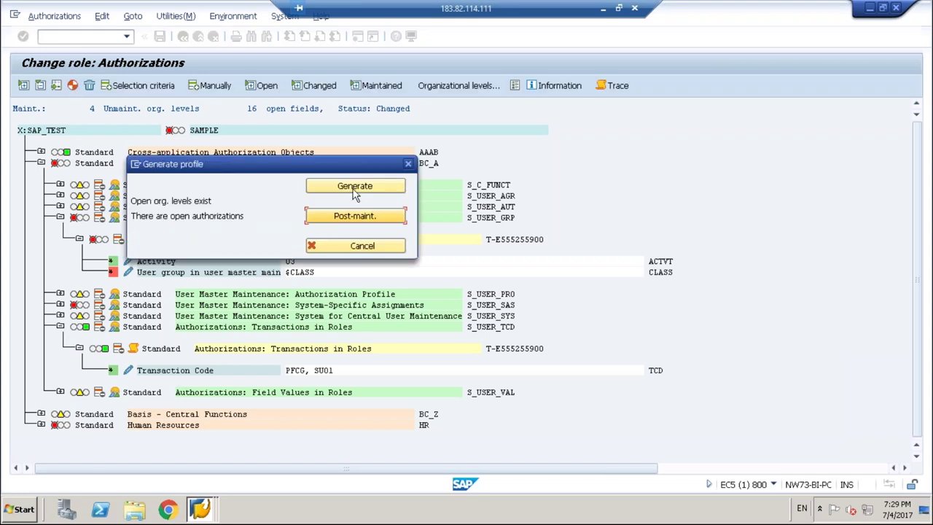
{"action": "left_click", "coordinate": [353, 188]}
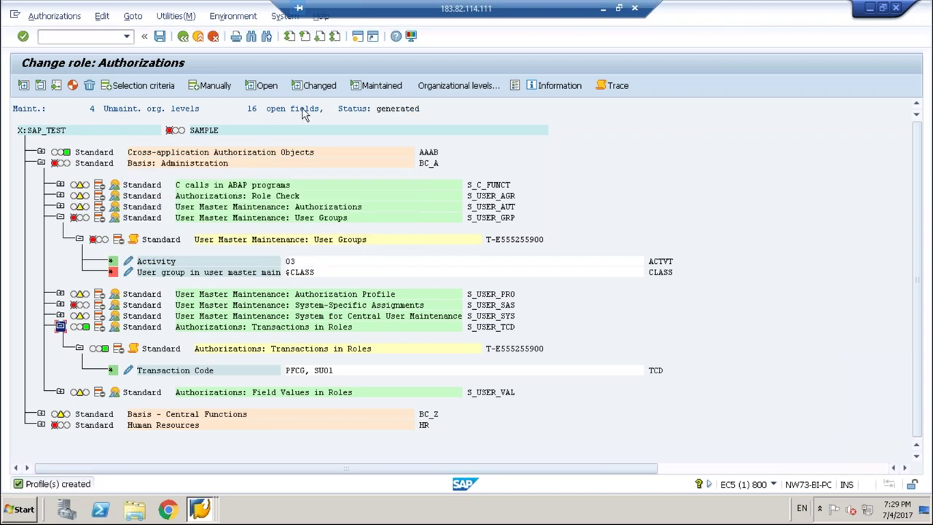
{"action": "left_click", "coordinate": [183, 38]}
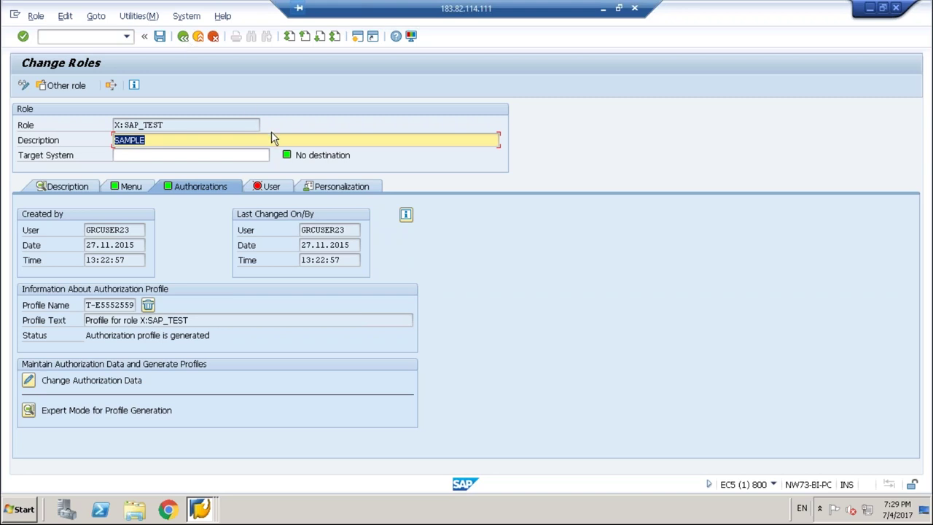
Assign a user to the role on the User tab, choosing the ID from suggestions
{"action": "left_click", "coordinate": [263, 188]}
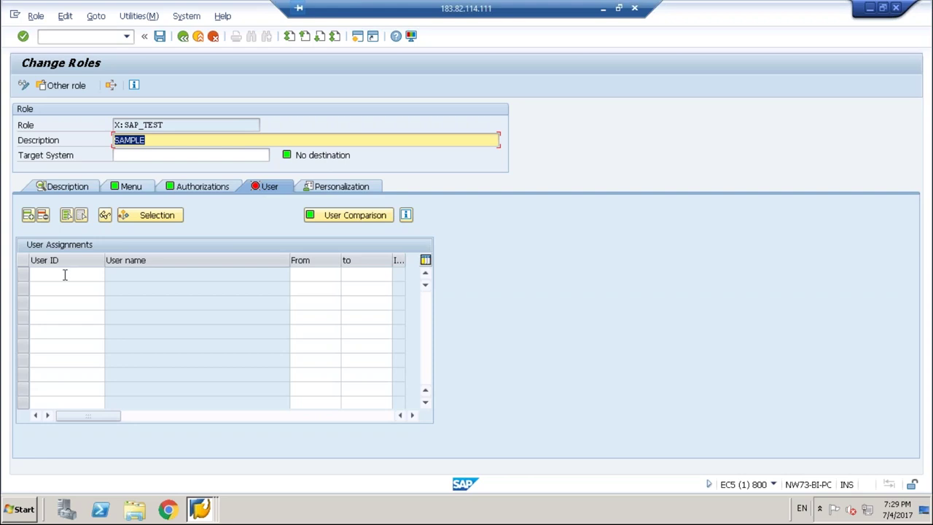
{"action": "left_click", "coordinate": [65, 272]}
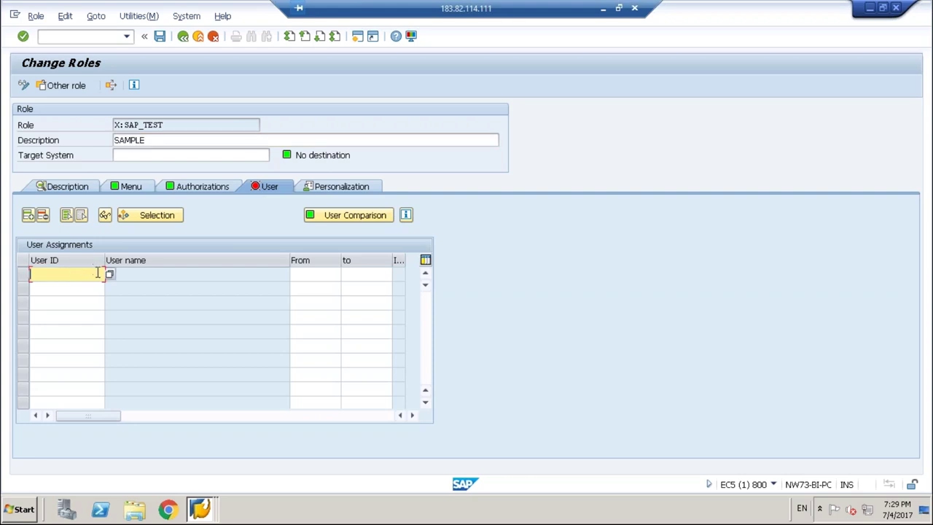
{"action": "type", "text": "JUG"}
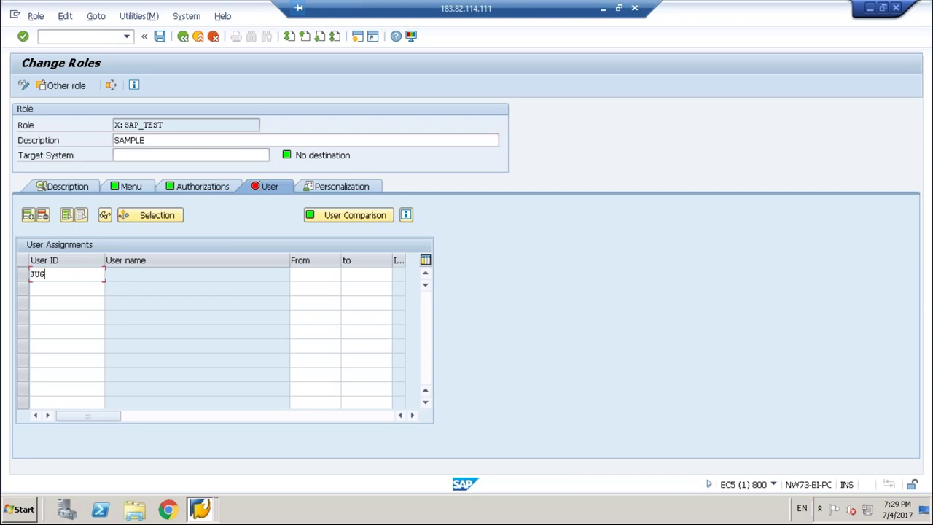
{"action": "key", "text": "Return"}
{"action": "key", "text": "BackSpace"}
{"action": "key", "text": "BackSpace"}
{"action": "key", "text": "BackSpace"}
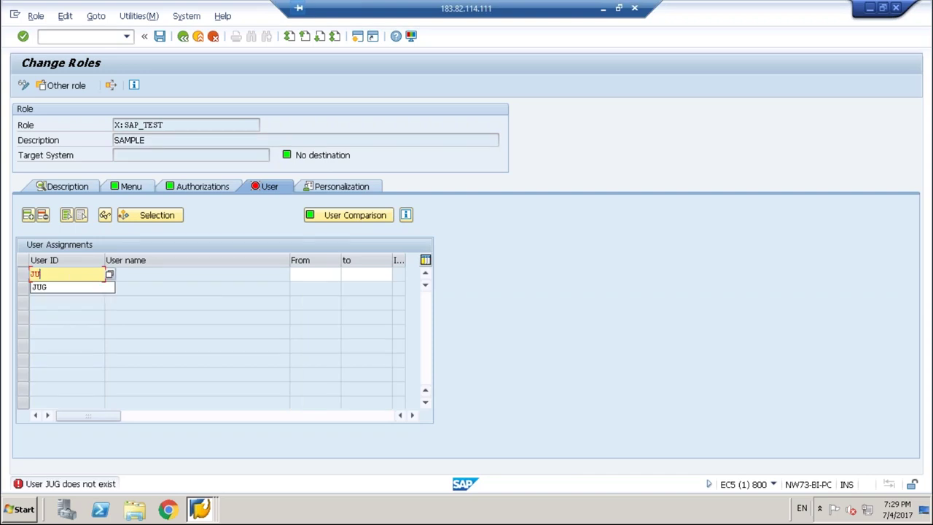
{"action": "type", "text": "HAR"}
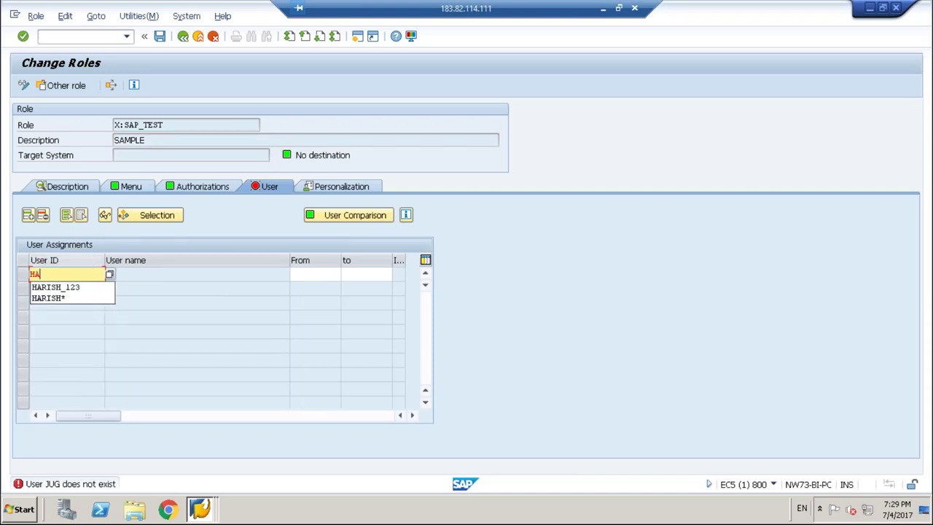
{"action": "key", "text": "Down"}
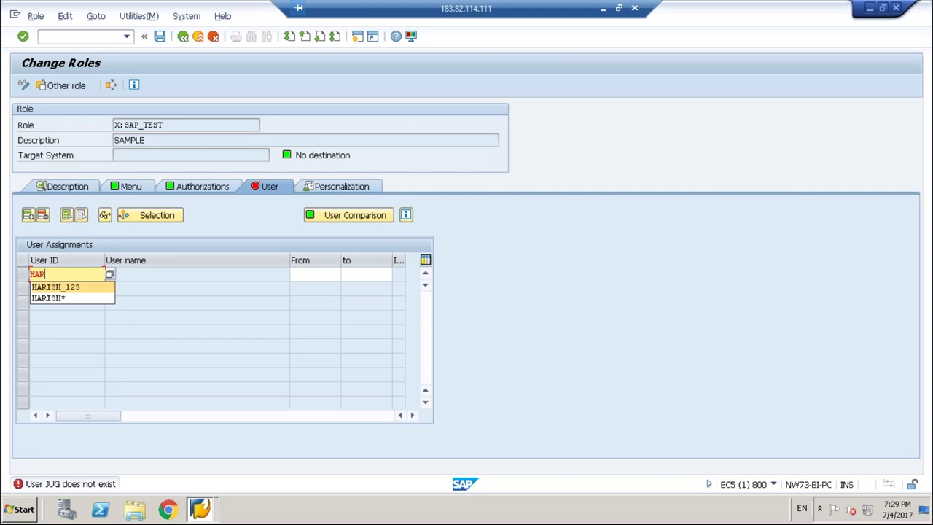
{"action": "key", "text": "Return"}
{"action": "key", "text": "Return"}
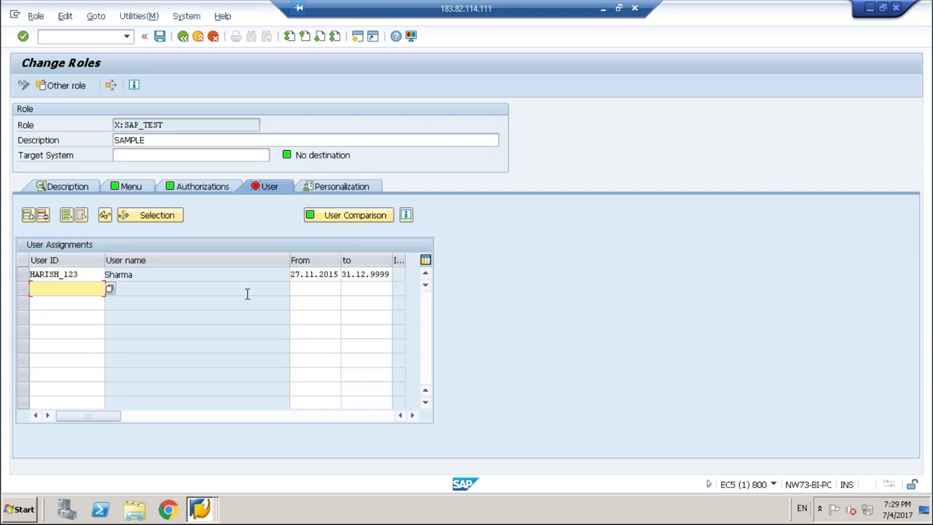
Save the role and run a complete user master comparison
{"action": "left_click", "coordinate": [355, 222]}
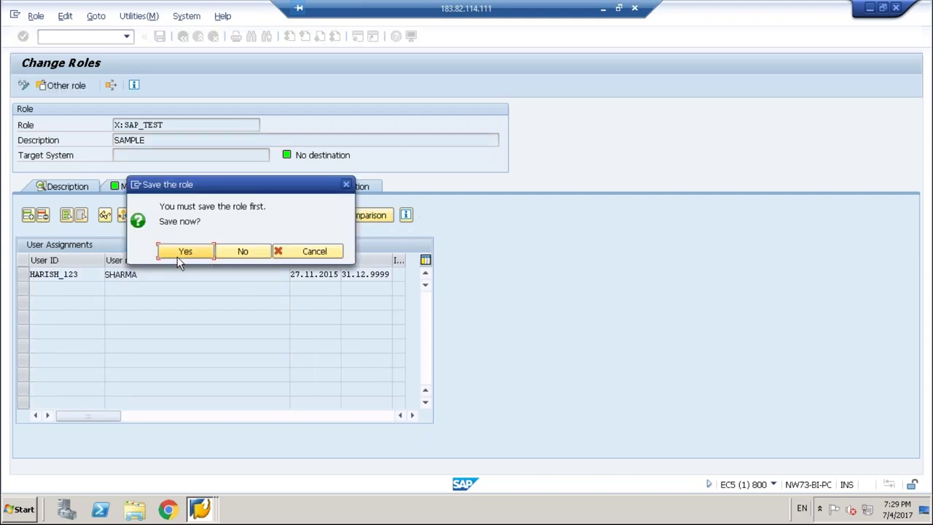
{"action": "left_click", "coordinate": [175, 255]}
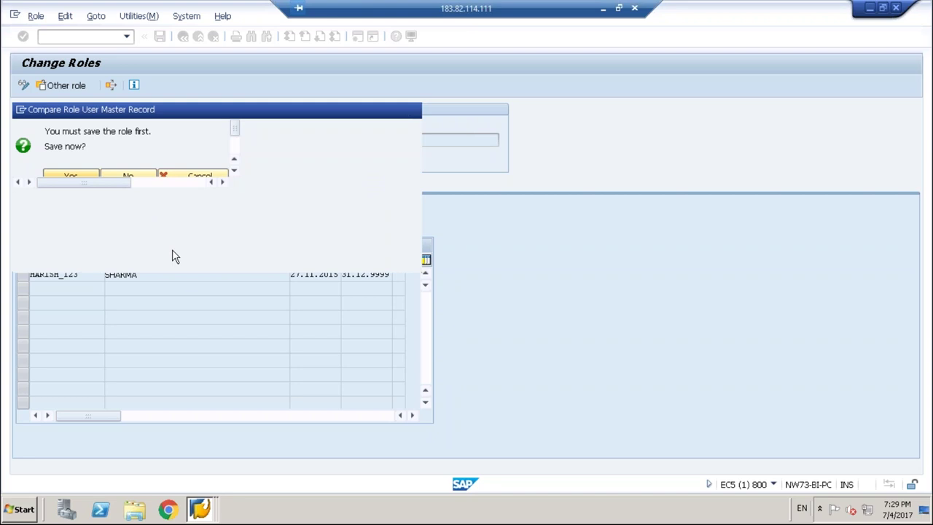
{"action": "left_click", "coordinate": [280, 259]}
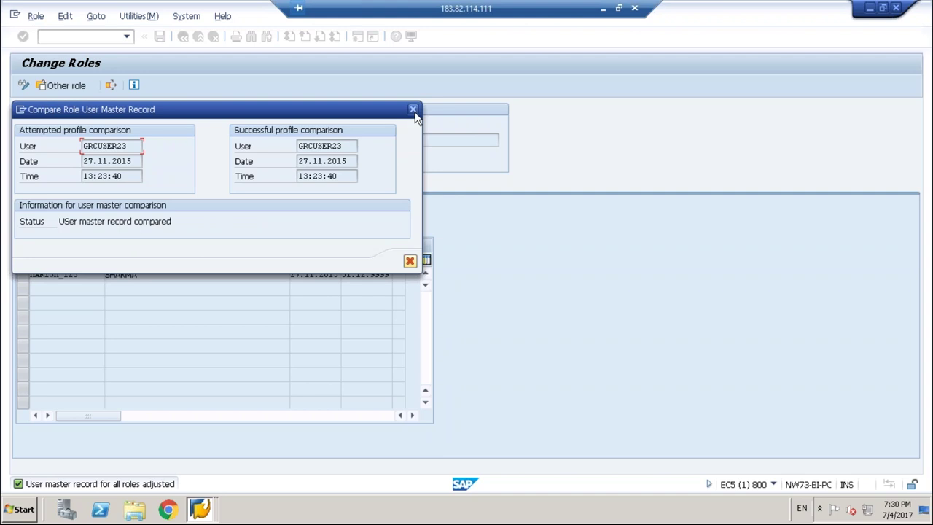
{"action": "left_click", "coordinate": [413, 110]}
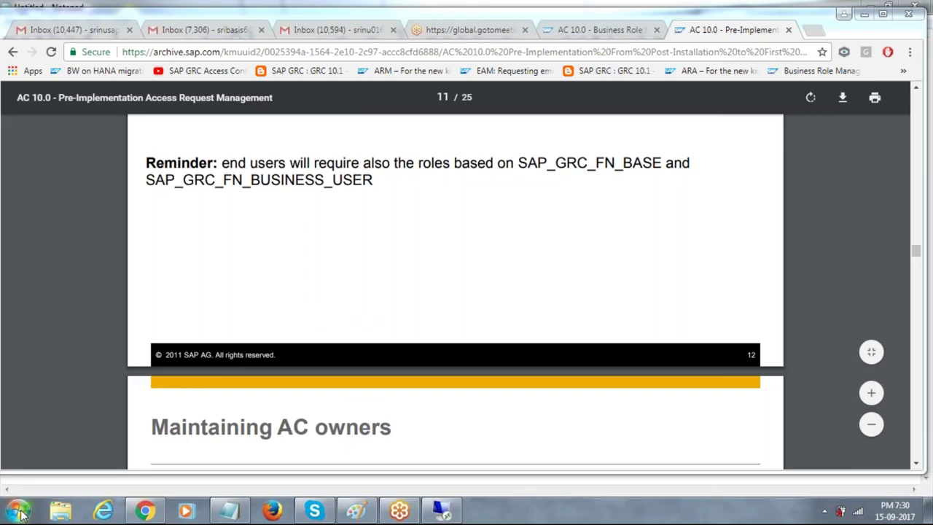
Launch Paint from the Start menu with a blank canvas
{"action": "left_click", "coordinate": [16, 510]}
{"action": "left_click", "coordinate": [44, 295]}
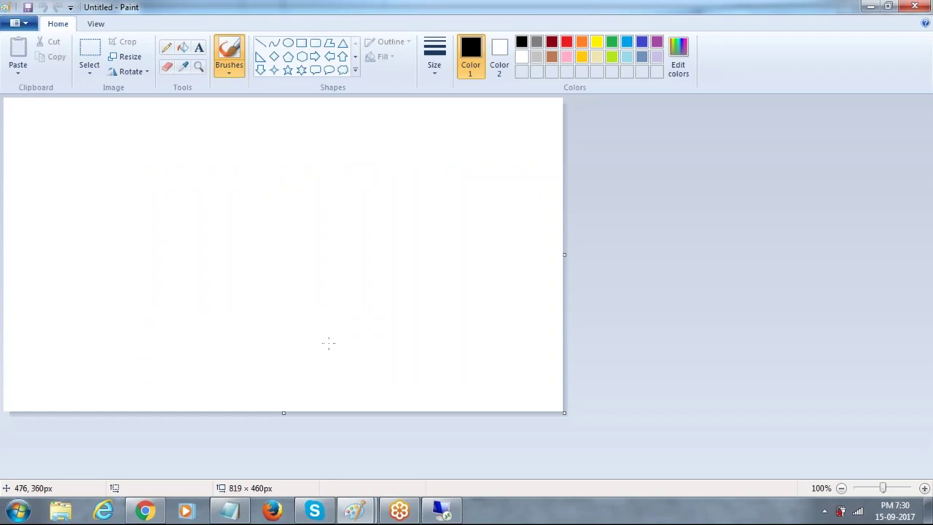
Switch to Notepad and clear all the existing notes
{"action": "left_click", "coordinate": [229, 512]}
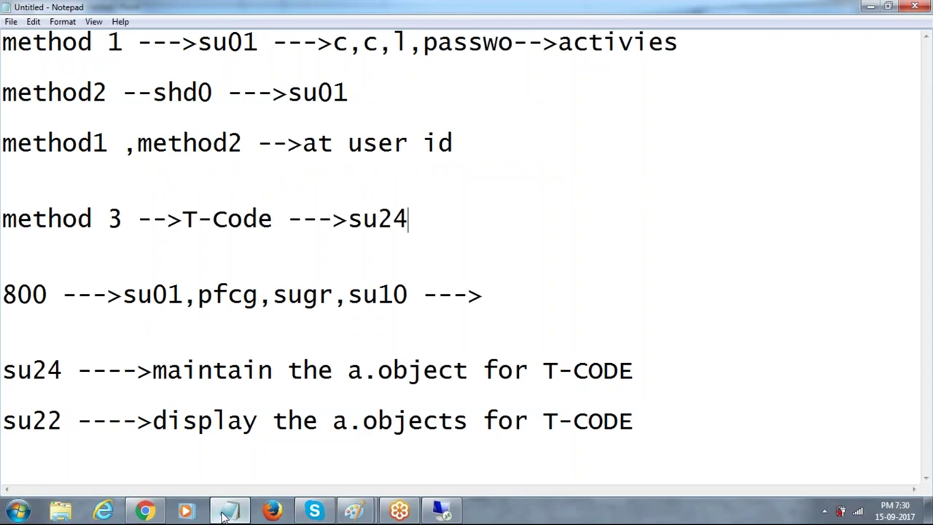
{"action": "key", "text": "ctrl+a"}
{"action": "key", "text": "Delete"}
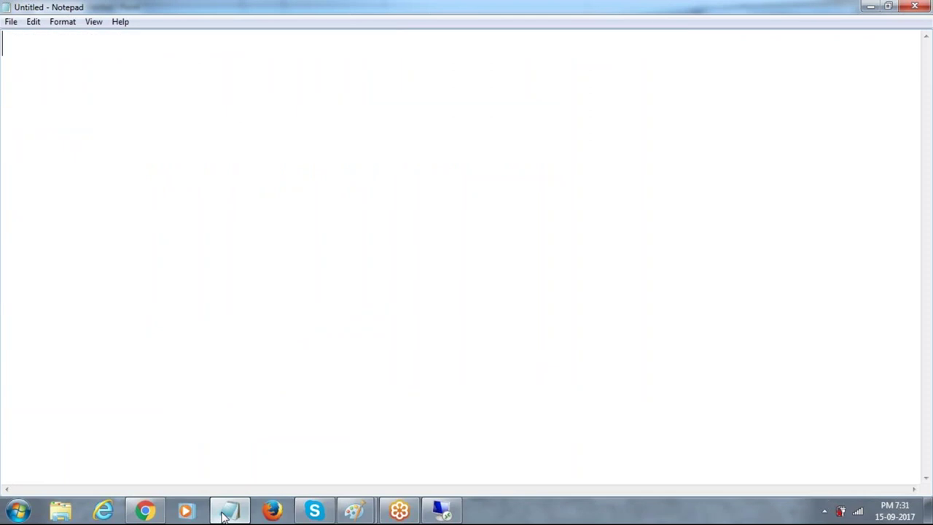
Type the heading 'Custominizg Method ----->Security' with blank lines below, then return to Paint
{"action": "type", "text": "Cust"}
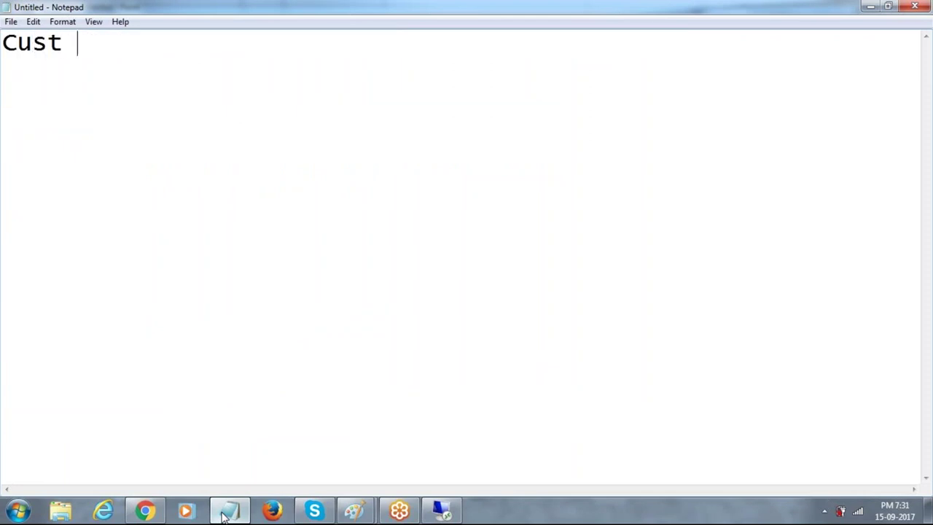
{"action": "key", "text": "BackSpace"}
{"action": "type", "text": "moni"}
{"action": "key", "text": "BackSpace"}
{"action": "key", "text": "BackSpace"}
{"action": "key", "text": "BackSpace"}
{"action": "key", "text": "BackSpace"}
{"action": "type", "text": "ominizg O"}
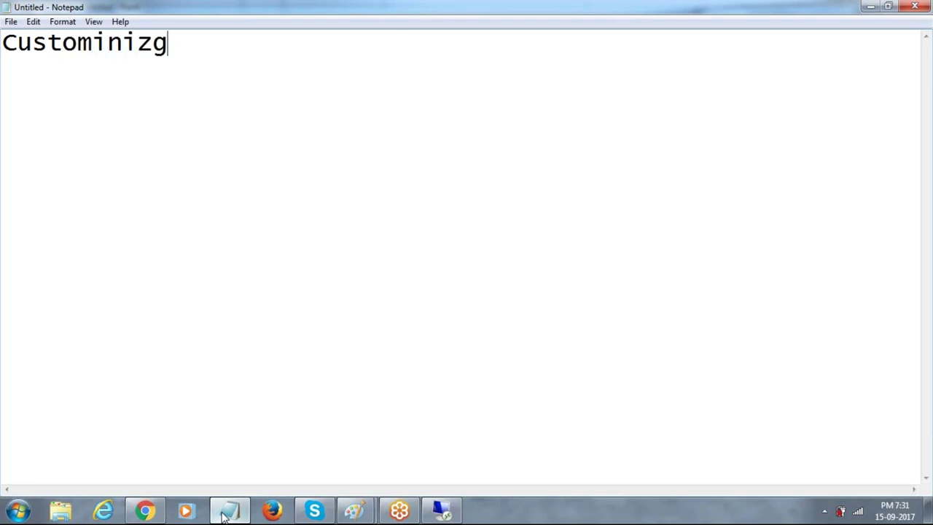
{"action": "key", "text": "BackSpace"}
{"action": "type", "text": "mE"}
{"action": "key", "text": "BackSpace"}
{"action": "key", "text": "BackSpace"}
{"action": "type", "text": "Met"}
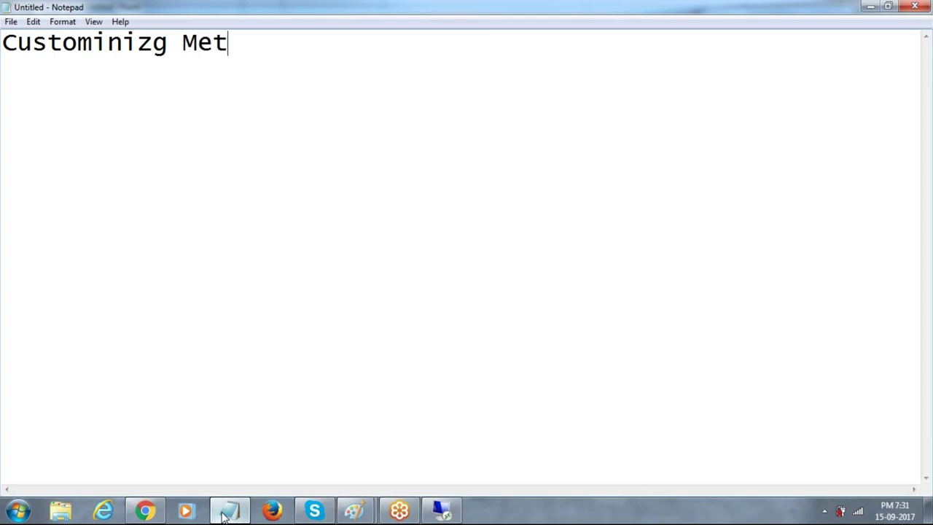
{"action": "type", "text": "hod ---"}
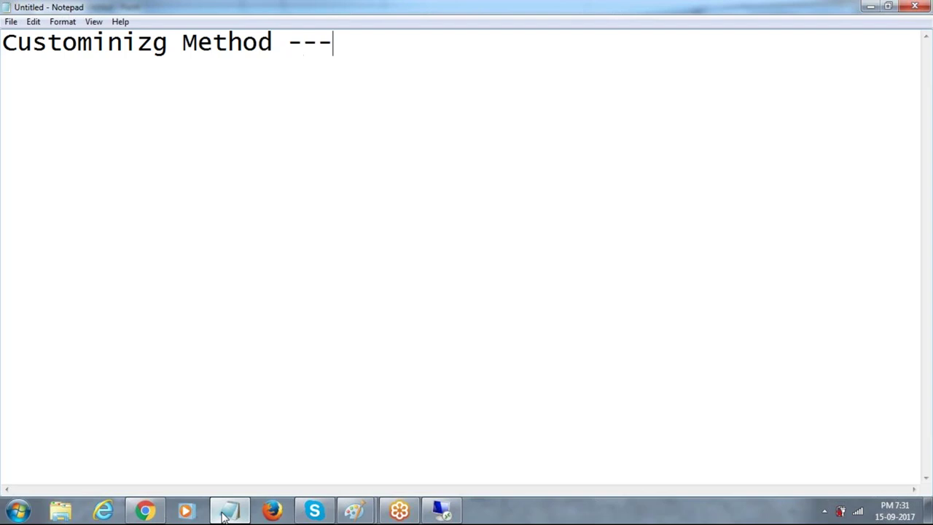
{"action": "type", "text": "-->Sec"}
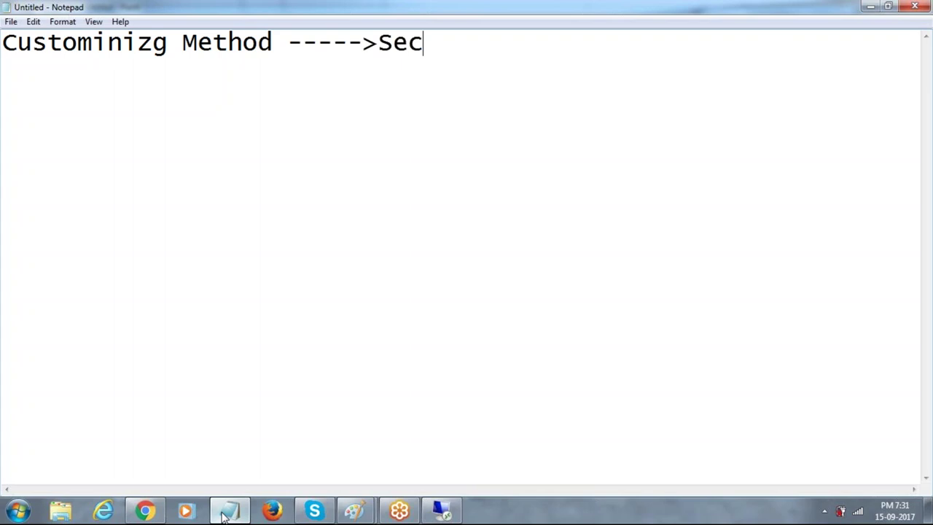
{"action": "type", "text": "urit"}
{"action": "key", "text": "BackSpace"}
{"action": "type", "text": "ity"}
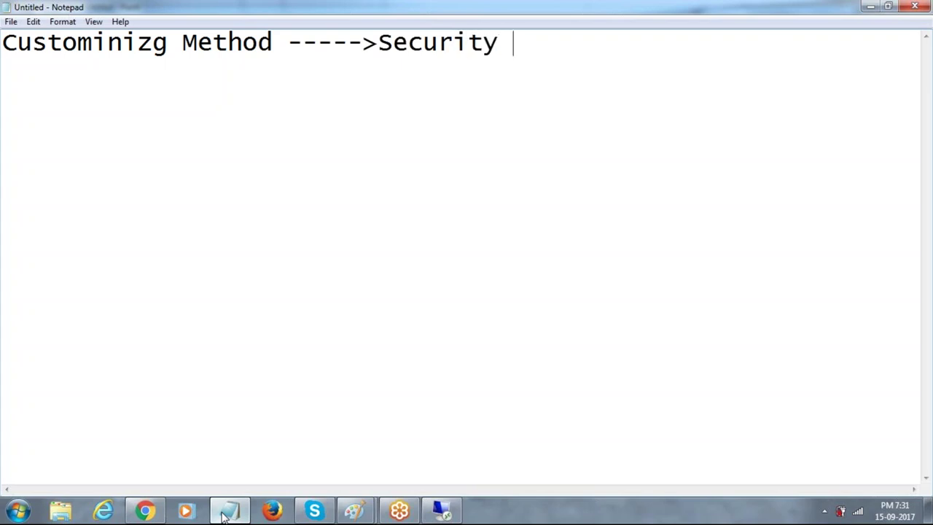
{"action": "key", "text": "Return"}
{"action": "key", "text": "Return"}
{"action": "mouse_move", "coordinate": [354, 510]}
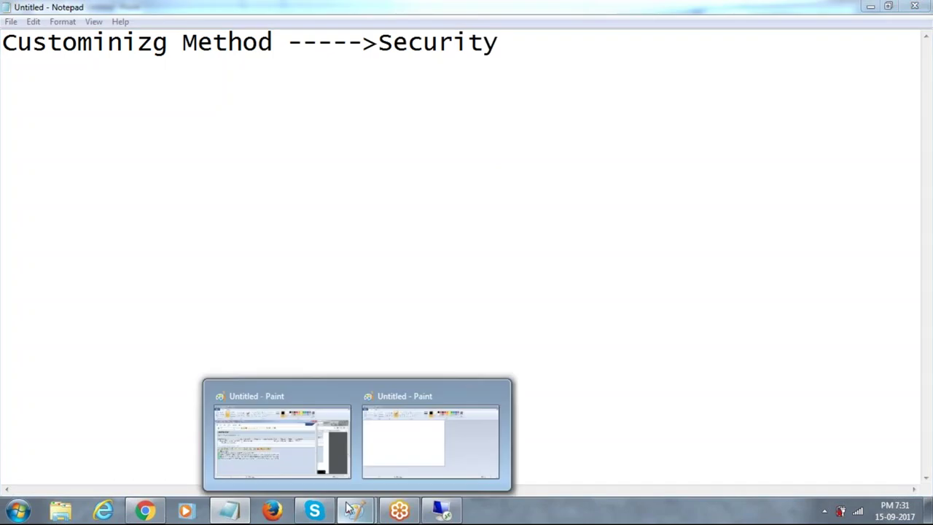
{"action": "left_click", "coordinate": [402, 466]}
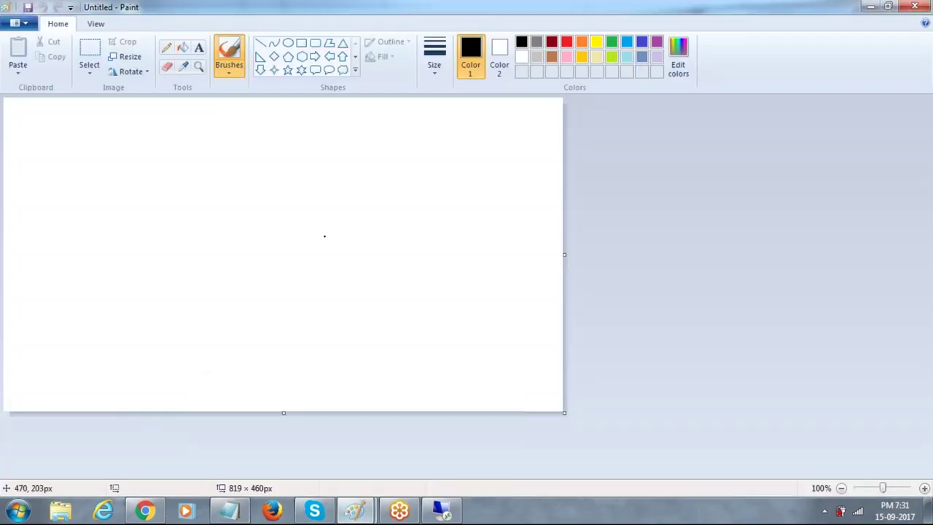
Draw a wide rectangle near the top-left of the canvas
{"action": "left_click", "coordinate": [288, 43]}
{"action": "left_click", "coordinate": [301, 44]}
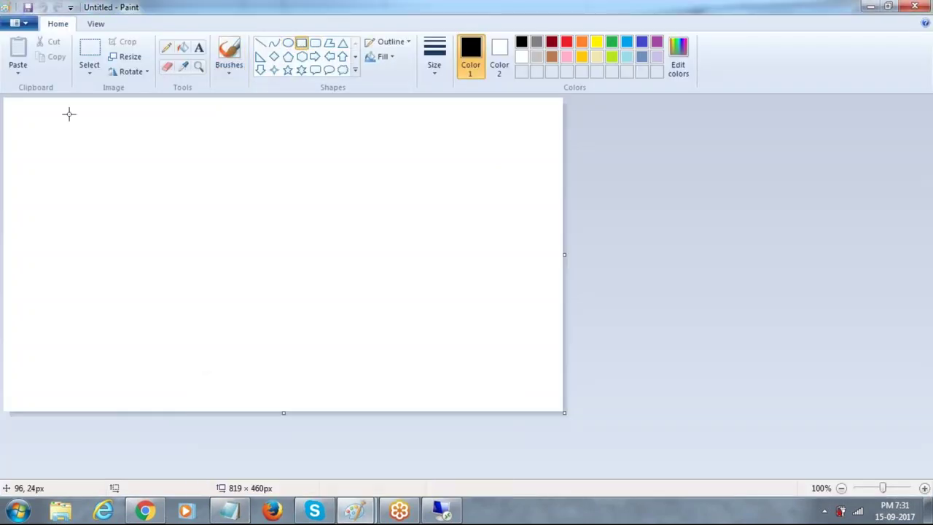
{"action": "left_click_drag", "start_coordinate": [79, 114], "coordinate": [267, 155]}
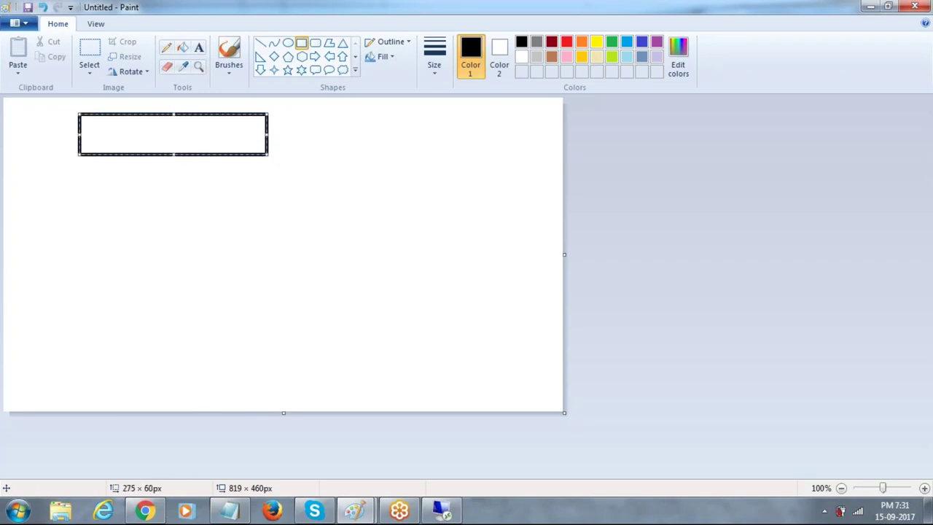
Label the box 'T-CODE' and draw a tall empty rectangle beneath it
{"action": "left_click", "coordinate": [199, 47]}
{"action": "left_click_drag", "start_coordinate": [121, 125], "coordinate": [176, 139]}
{"action": "type", "text": "T-CO"}
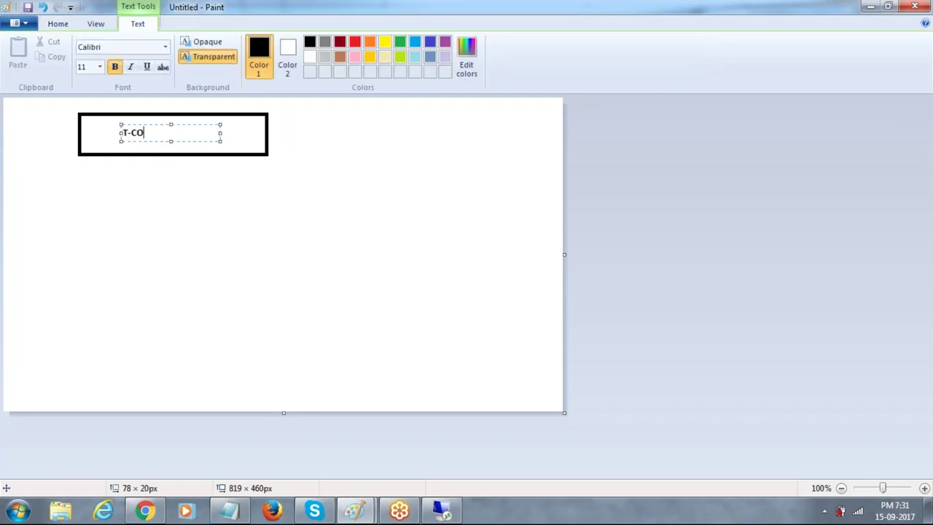
{"action": "type", "text": "DE"}
{"action": "left_click", "coordinate": [151, 246]}
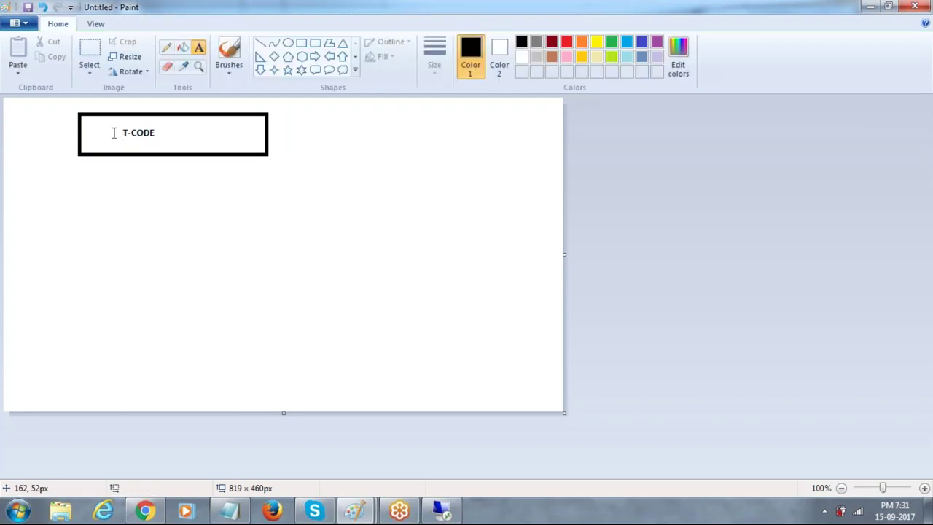
{"action": "left_click", "coordinate": [301, 43]}
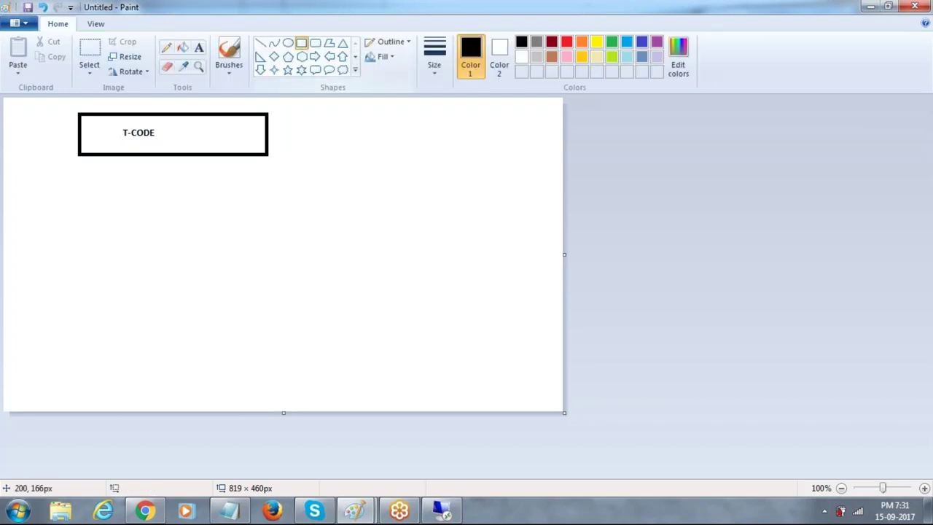
{"action": "left_click_drag", "start_coordinate": [80, 182], "coordinate": [263, 400]}
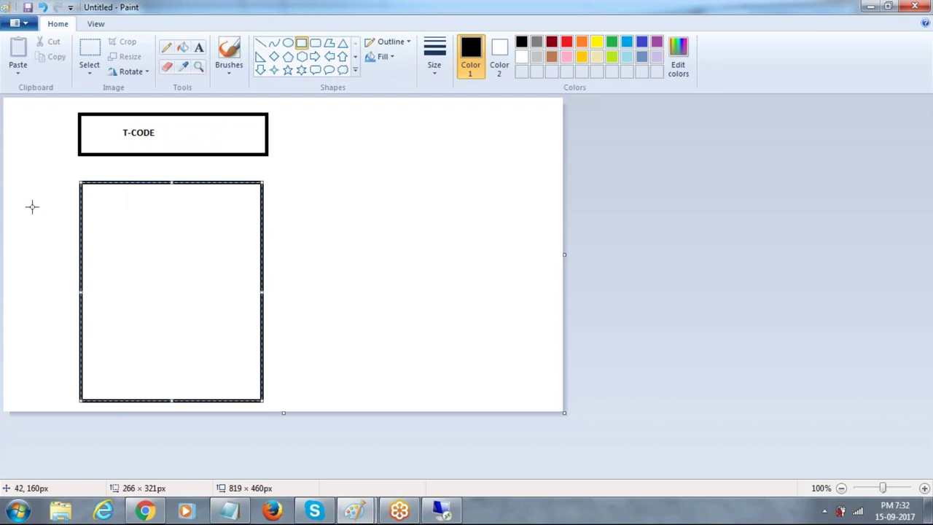
Draw four stacked rectangles inside the tall box and start a text box in the top one
{"action": "left_click", "coordinate": [301, 43]}
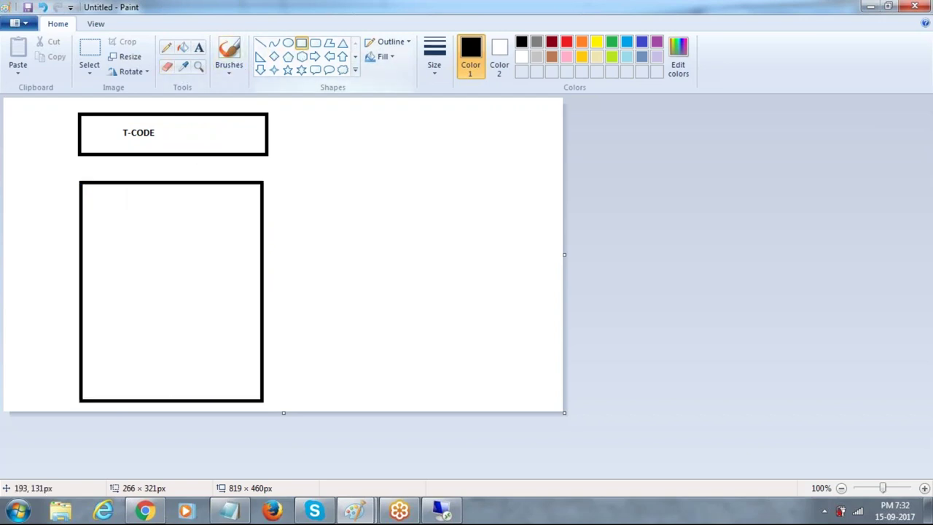
{"action": "left_click_drag", "start_coordinate": [99, 198], "coordinate": [233, 236]}
{"action": "left_click", "coordinate": [101, 251]}
{"action": "left_click_drag", "start_coordinate": [101, 251], "coordinate": [229, 290]}
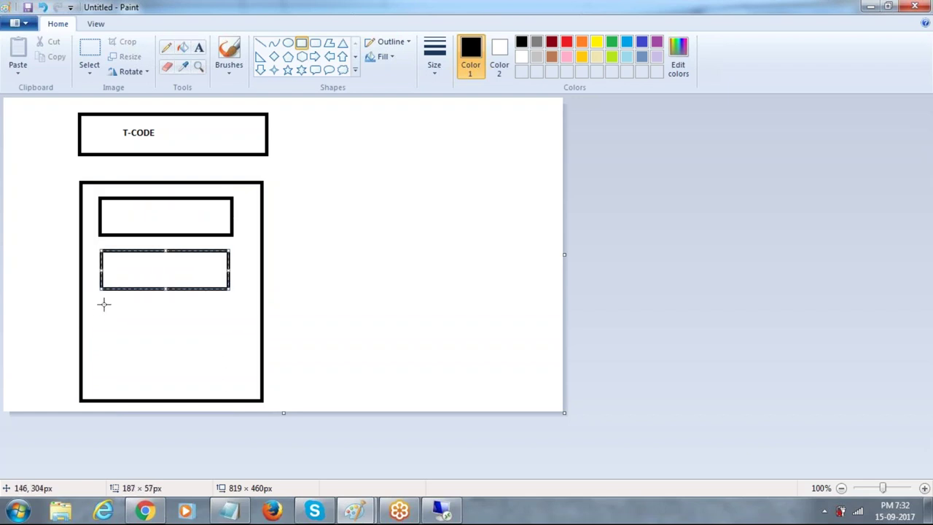
{"action": "left_click_drag", "start_coordinate": [100, 303], "coordinate": [229, 338]}
{"action": "left_click_drag", "start_coordinate": [99, 337], "coordinate": [102, 348]}
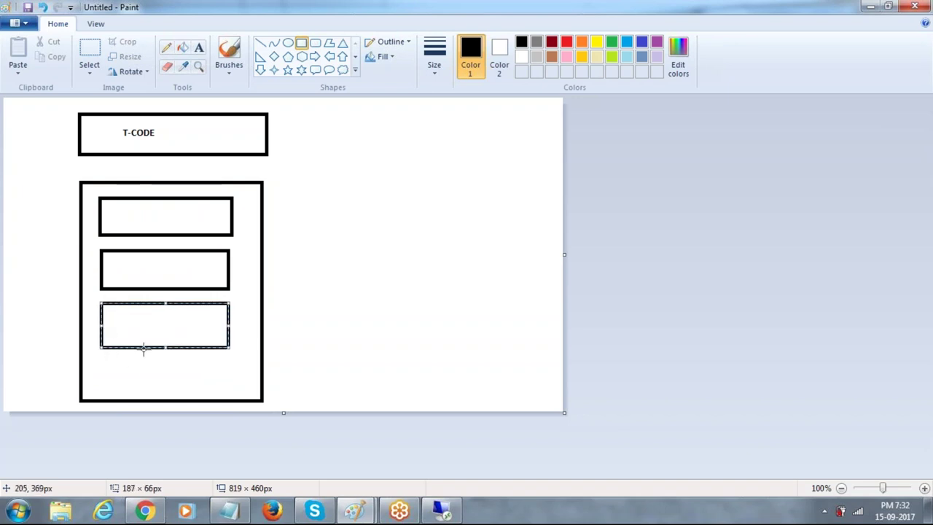
{"action": "left_click_drag", "start_coordinate": [165, 348], "coordinate": [165, 336]}
{"action": "mouse_move", "coordinate": [101, 349]}
{"action": "left_mouse_down"}
{"action": "mouse_move", "coordinate": [117, 374]}
{"action": "mouse_move", "coordinate": [229, 377]}
{"action": "left_mouse_up"}
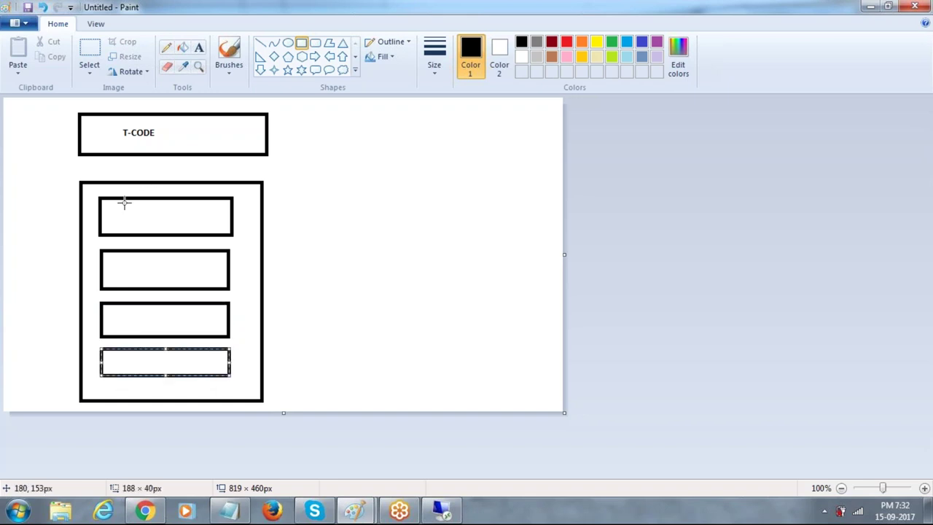
{"action": "left_click", "coordinate": [197, 48]}
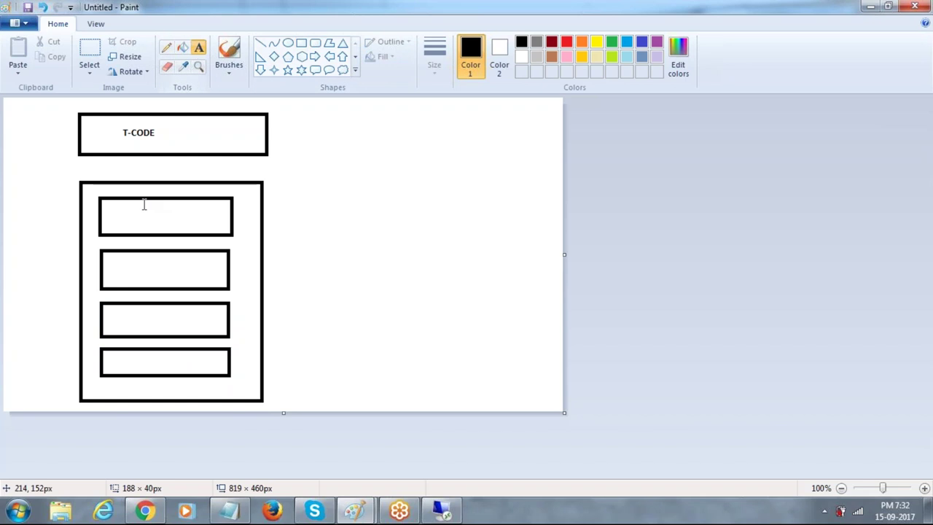
{"action": "left_click_drag", "start_coordinate": [126, 205], "coordinate": [226, 234]}
Label the top inner rectangle 'A.Class (BC,MM,FI,CO,SD'
{"action": "type", "text": "AL"}
{"action": "key", "text": "BackSpace"}
{"action": "type", "text": ".CLN"}
{"action": "key", "text": "BackSpace"}
{"action": "key", "text": "BackSpace"}
{"action": "type", "text": "lass ("}
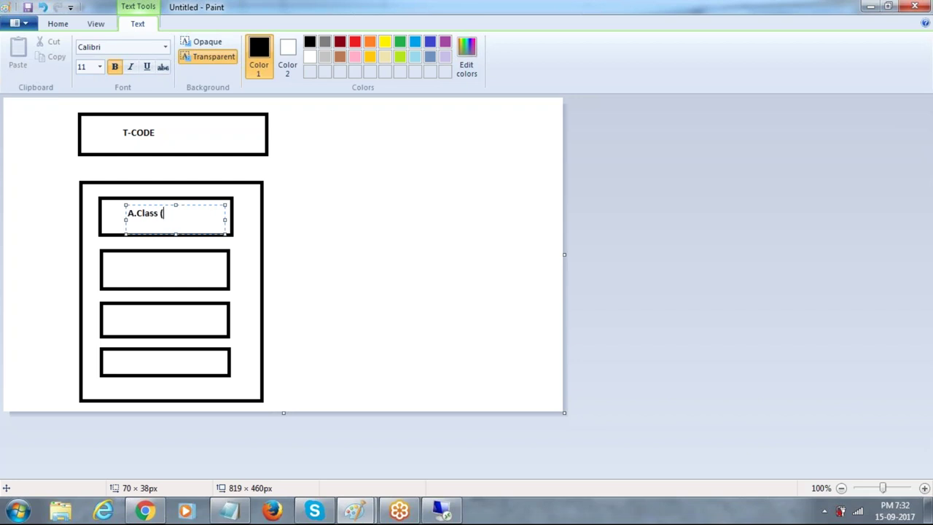
{"action": "key", "text": "BackSpace"}
{"action": "type", "text": "(BC,MM"}
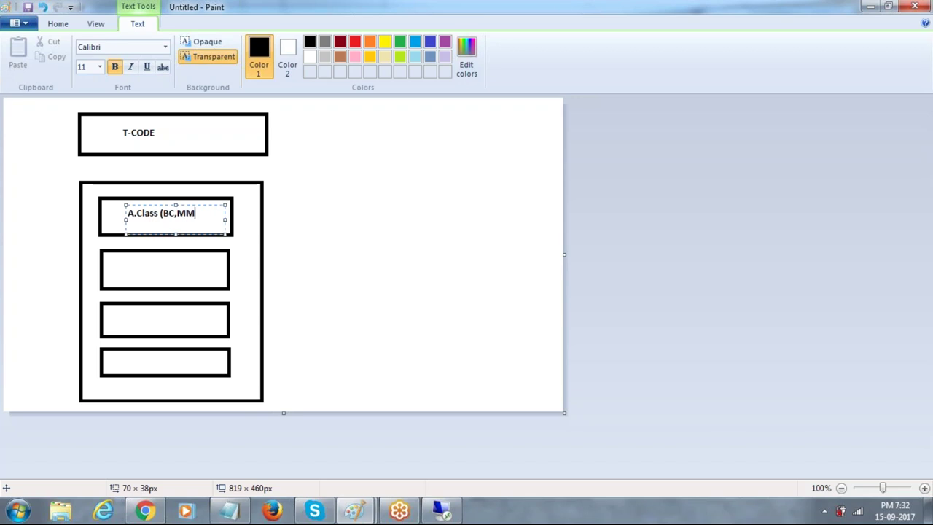
{"action": "type", "text": ",FI,CO,S"}
{"action": "key", "text": "BackSpace"}
{"action": "key", "text": "BackSpace"}
{"action": "type", "text": ",SD"}
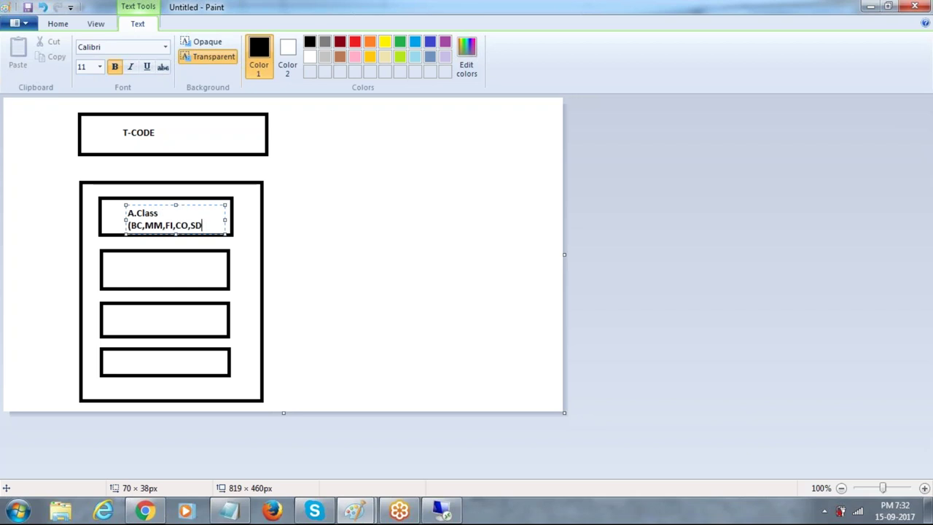
{"action": "left_click_drag", "start_coordinate": [177, 133], "coordinate": [112, 132]}
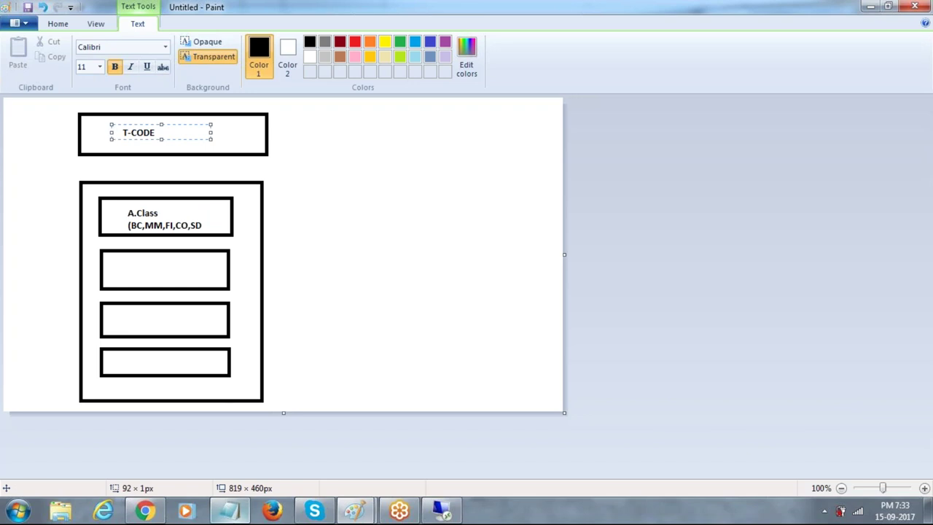
Switch to Notepad and start a new line with 'S'
{"action": "left_click", "coordinate": [230, 511]}
{"action": "key", "text": "Return"}
{"action": "type", "text": "S"}
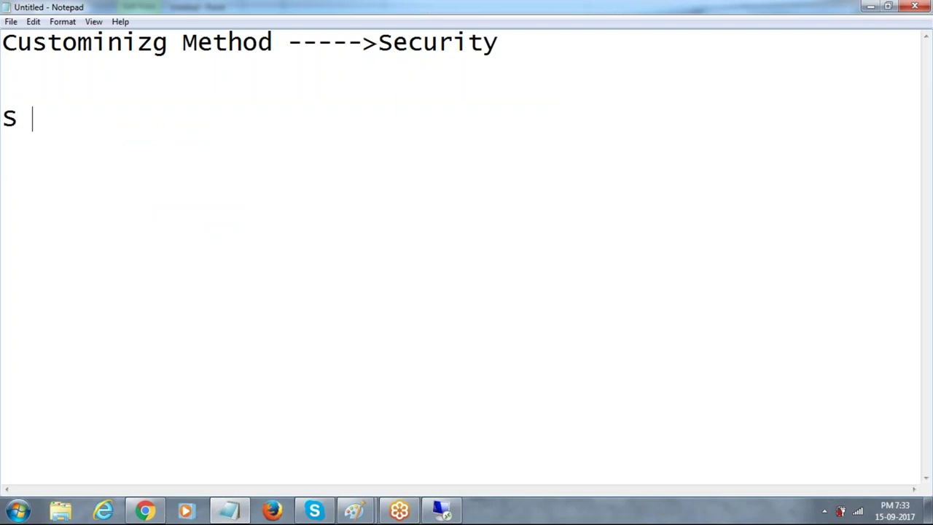
Complete the line 'S ----->T.M' in the notes
{"action": "type", "text": "----->S,B,A"}
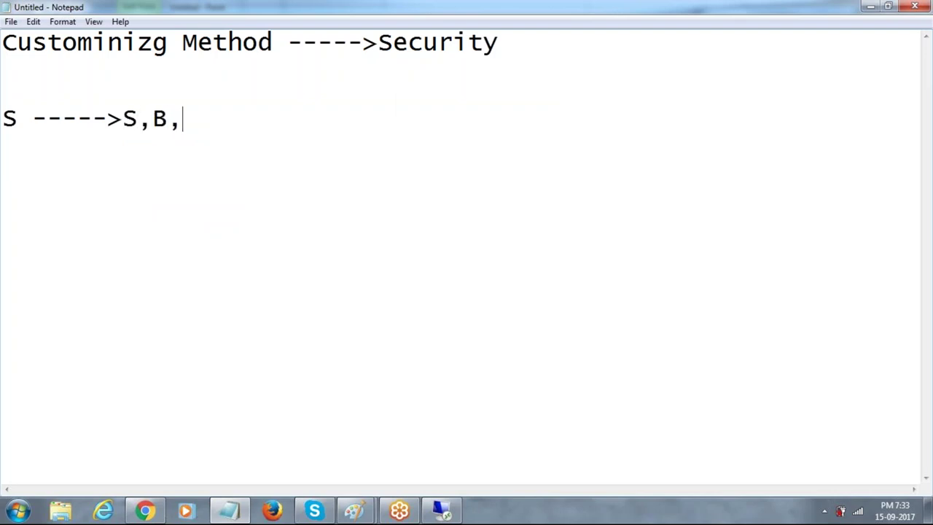
{"action": "key", "text": "BackSpace"}
{"action": "key", "text": "BackSpace"}
{"action": "key", "text": "BackSpace"}
{"action": "key", "text": "BackSpace"}
{"action": "key", "text": "BackSpace"}
{"action": "type", "text": "T.M"}
{"action": "key", "text": "Return"}
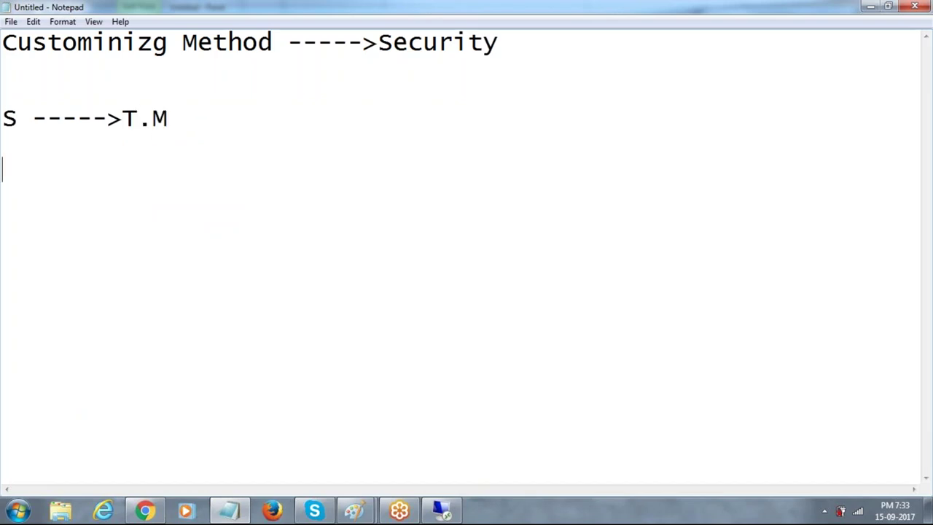
Add the lines 'FI--->F' and 'MM--->MM01'
{"action": "key", "text": "Return"}
{"action": "type", "text": "FI--->F"}
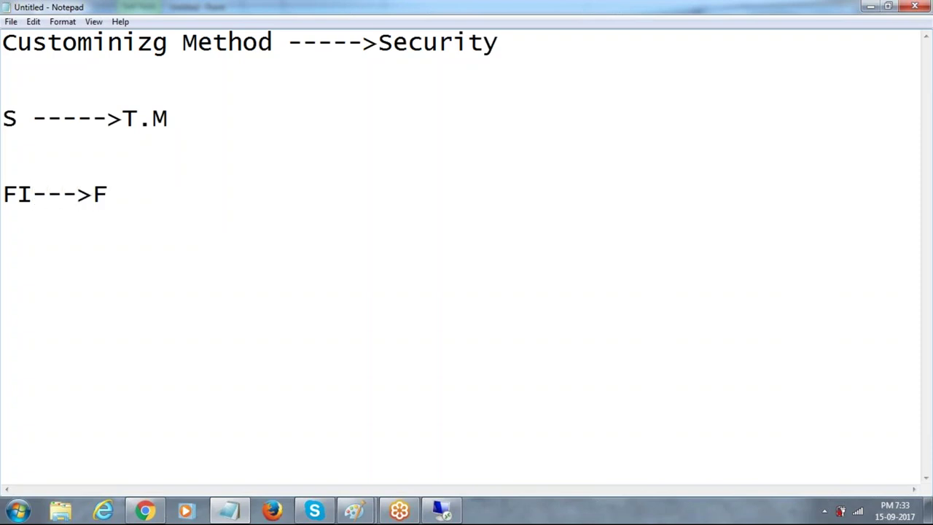
{"action": "type", "text": "MM--->MM01"}
{"action": "key", "text": "Return"}
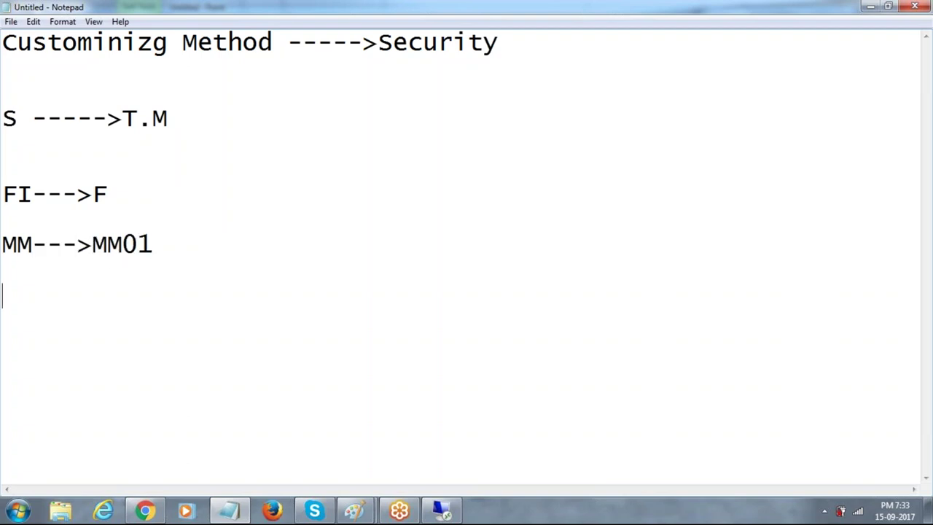
Add 'SD -->EK01', complete 'FI--->FB01', and return to the Paint diagram
{"action": "type", "text": "SD --"}
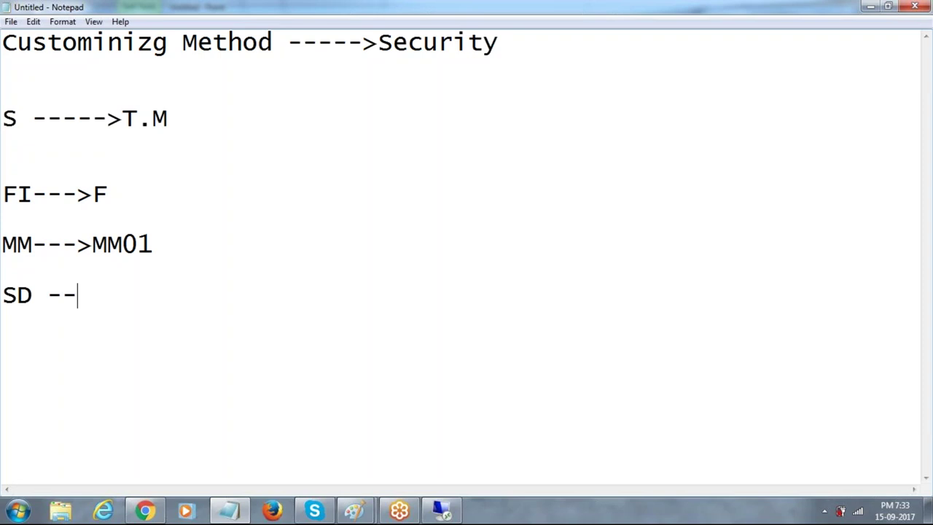
{"action": "type", "text": ">E"}
{"action": "left_click_drag", "start_coordinate": [3, 295], "coordinate": [113, 292]}
{"action": "left_click", "coordinate": [112, 291]}
{"action": "type", "text": "K01"}
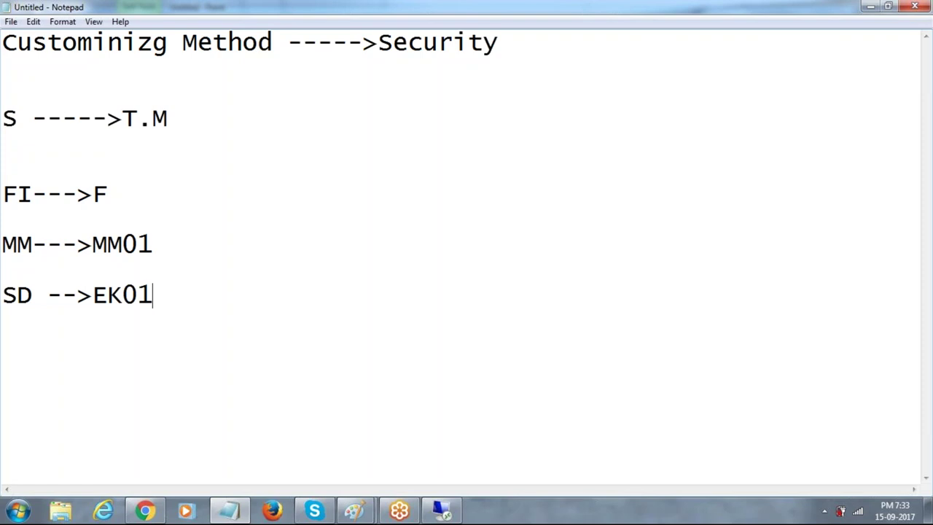
{"action": "left_click", "coordinate": [113, 192]}
{"action": "type", "text": "B01"}
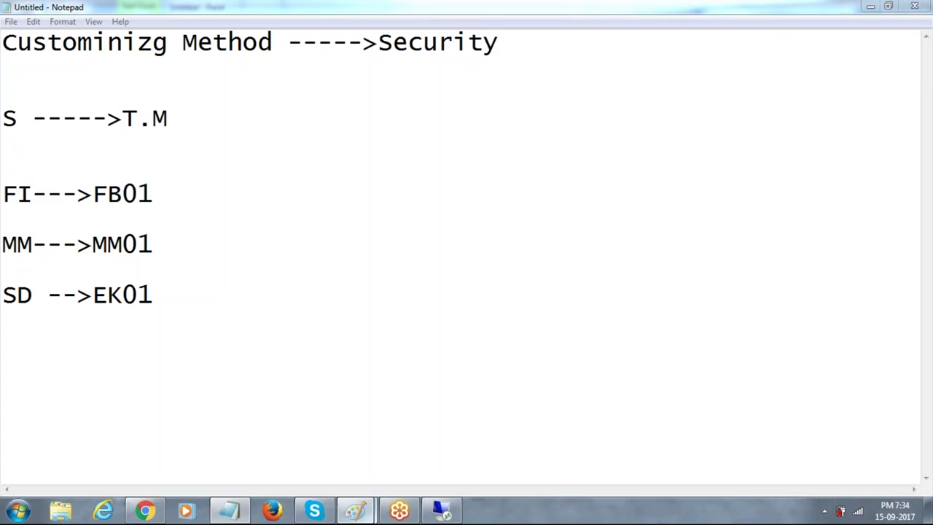
{"action": "mouse_move", "coordinate": [355, 511]}
{"action": "left_click", "coordinate": [430, 423]}
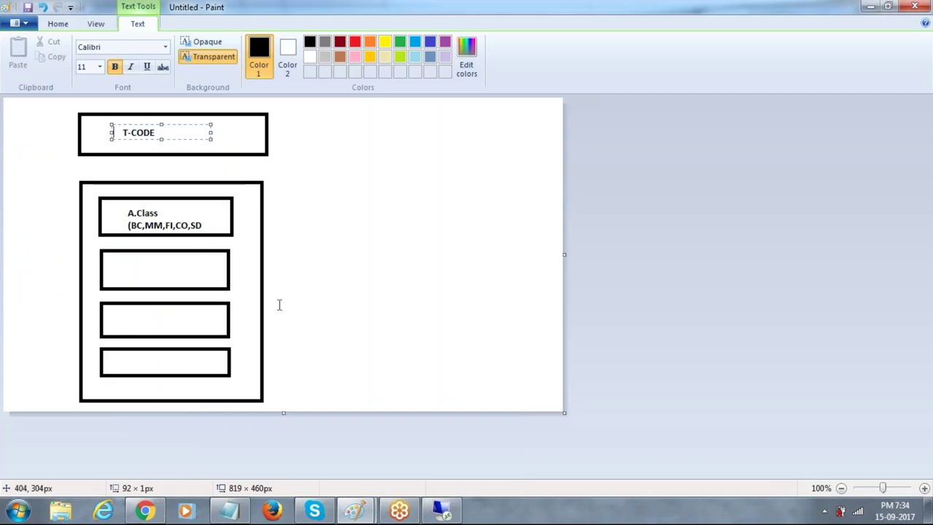
Return to Notepad and start a new line below 'SD -->EK01'
{"action": "left_click", "coordinate": [218, 225]}
{"action": "left_click", "coordinate": [216, 225]}
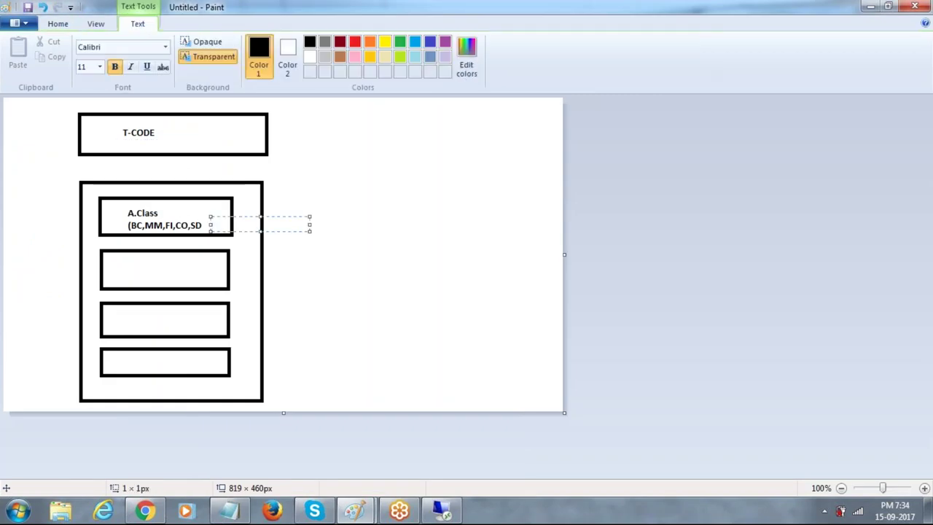
{"action": "left_click", "coordinate": [231, 509]}
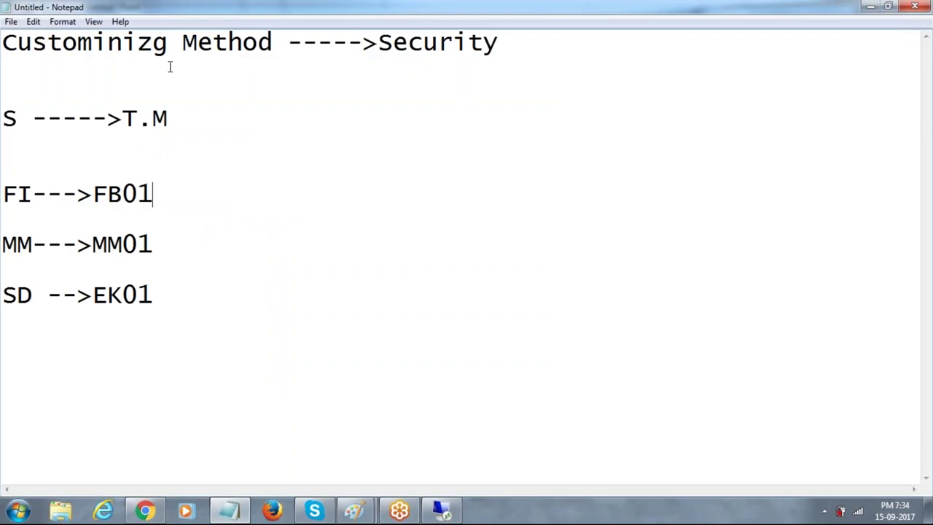
{"action": "left_click", "coordinate": [182, 107]}
{"action": "left_click", "coordinate": [170, 304]}
{"action": "key", "text": "Return"}
{"action": "key", "text": "Return"}
Add the lines 'BW/BI/BO --->R' and 'HR -->PA10,PA20'
{"action": "type", "text": "BW/B"}
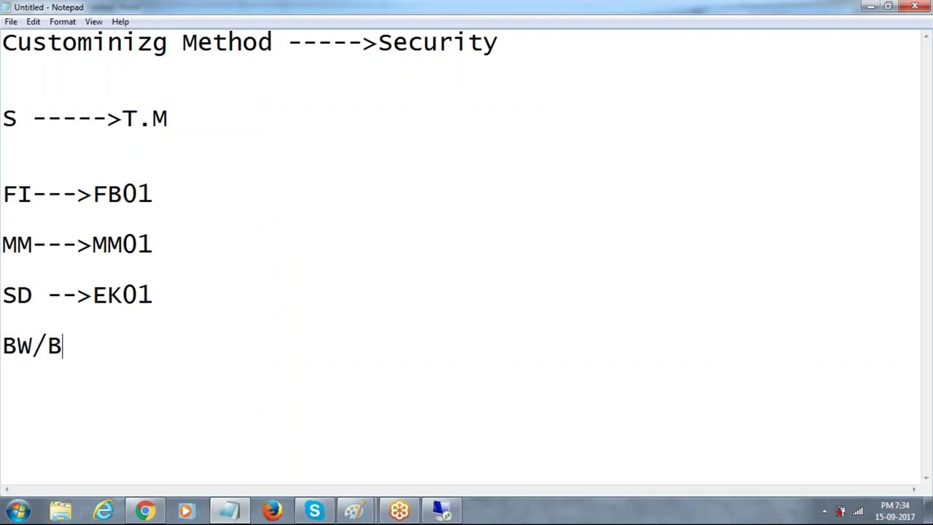
{"action": "type", "text": "I/BO --"}
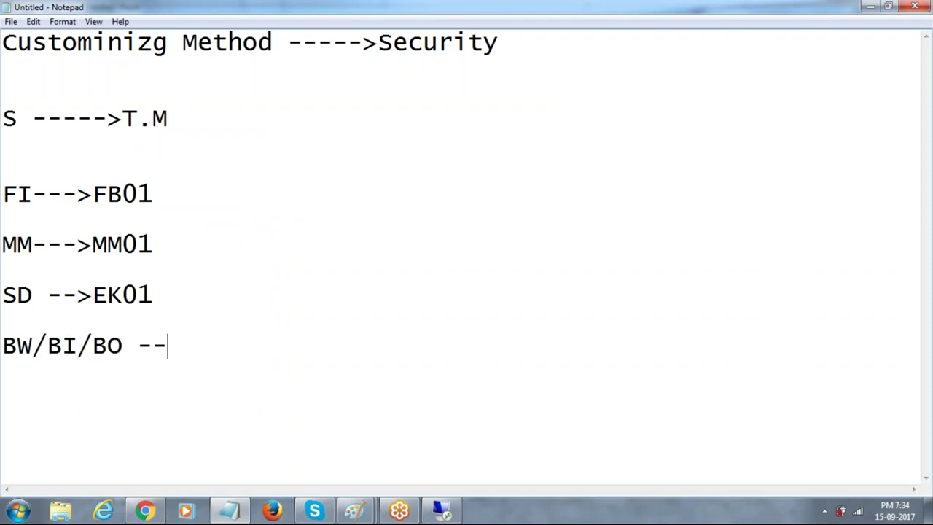
{"action": "type", "text": "->E"}
{"action": "key", "text": "BackSpace"}
{"action": "type", "text": "R"}
{"action": "key", "text": "Return"}
{"action": "key", "text": "Return"}
{"action": "type", "text": "HR"}
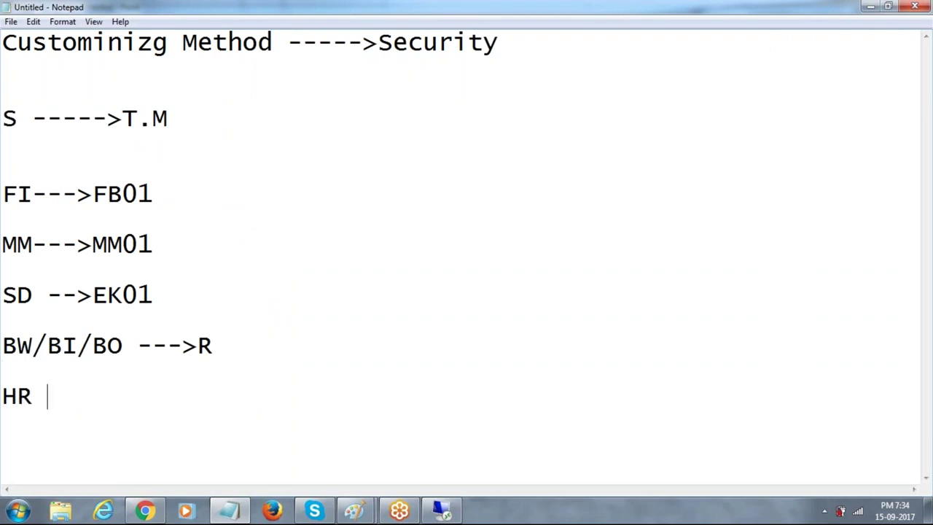
{"action": "type", "text": " -->PA10"}
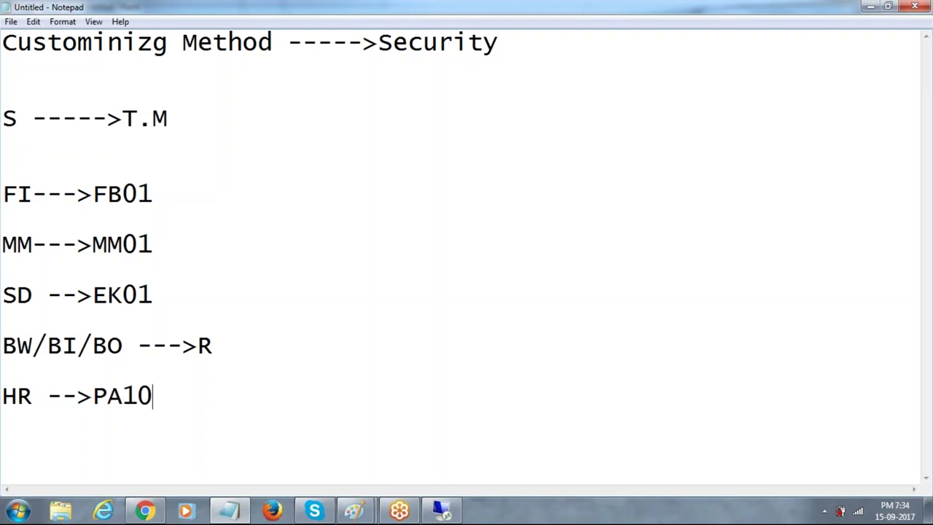
{"action": "type", "text": ",PA20"}
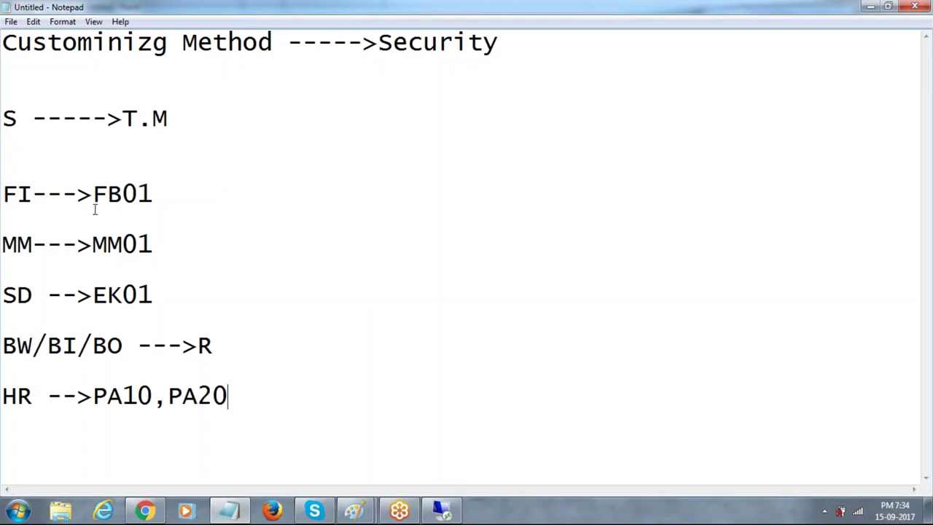
Select the module entries from FI down to HR
{"action": "left_click_drag", "start_coordinate": [93, 194], "coordinate": [187, 395]}
{"action": "left_click", "coordinate": [185, 396]}
{"action": "left_click", "coordinate": [32, 395]}
{"action": "left_click", "coordinate": [4, 321], "text": "shift"}
{"action": "left_click", "coordinate": [4, 167], "text": "shift"}
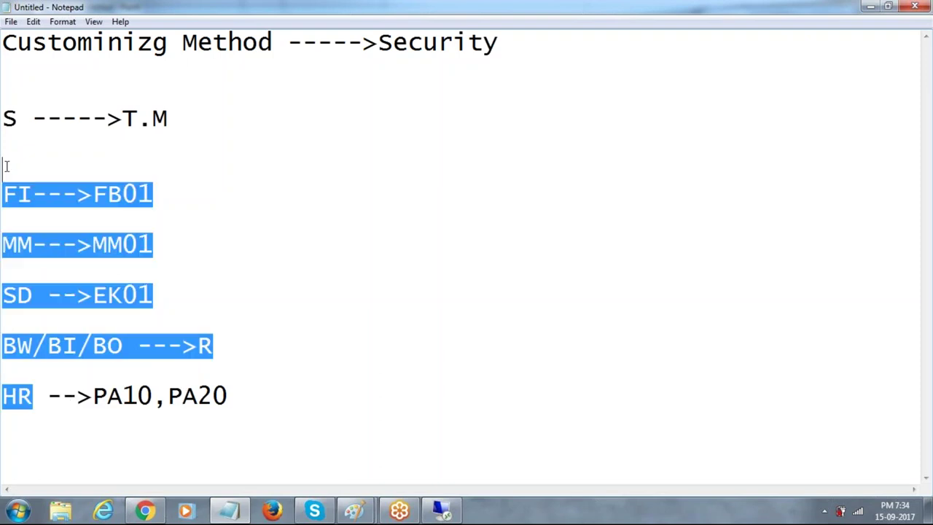
Back in Paint, create an empty text box inside the second inner rectangle
{"action": "mouse_move", "coordinate": [363, 515]}
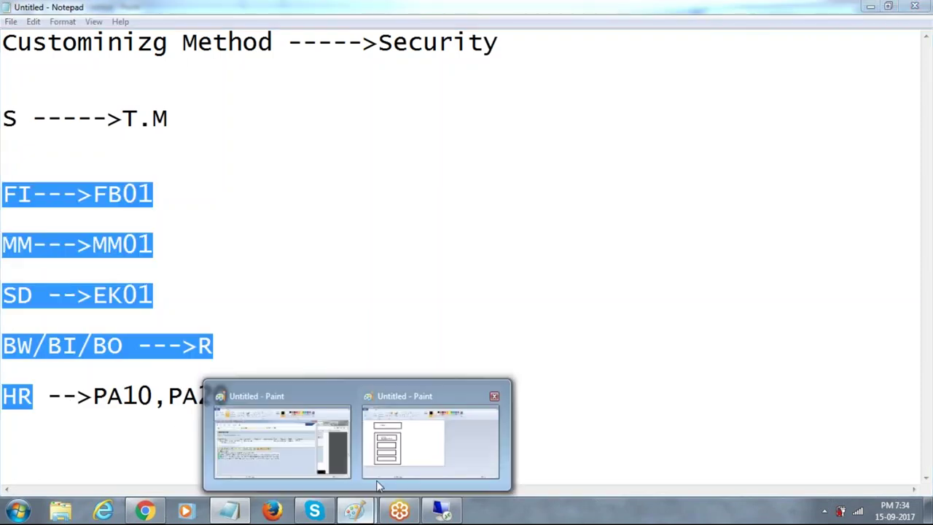
{"action": "left_click", "coordinate": [377, 482]}
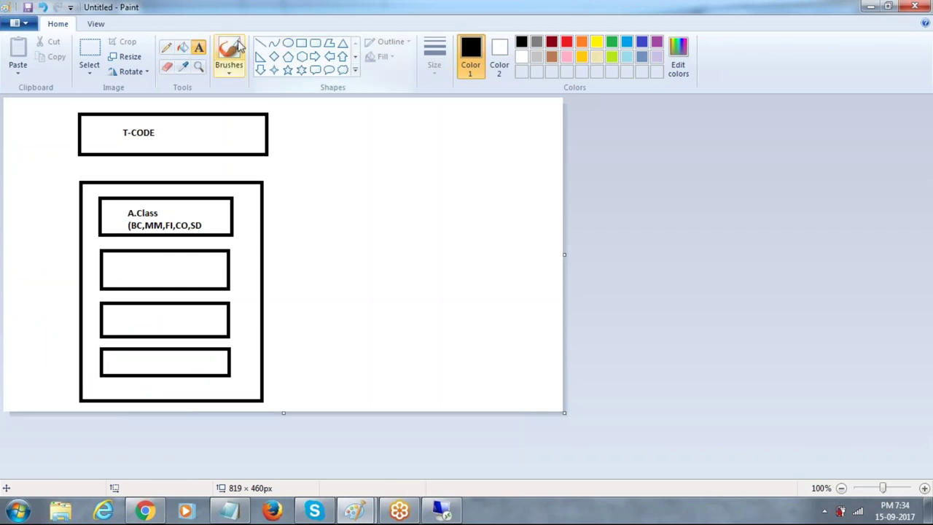
{"action": "left_click", "coordinate": [199, 47]}
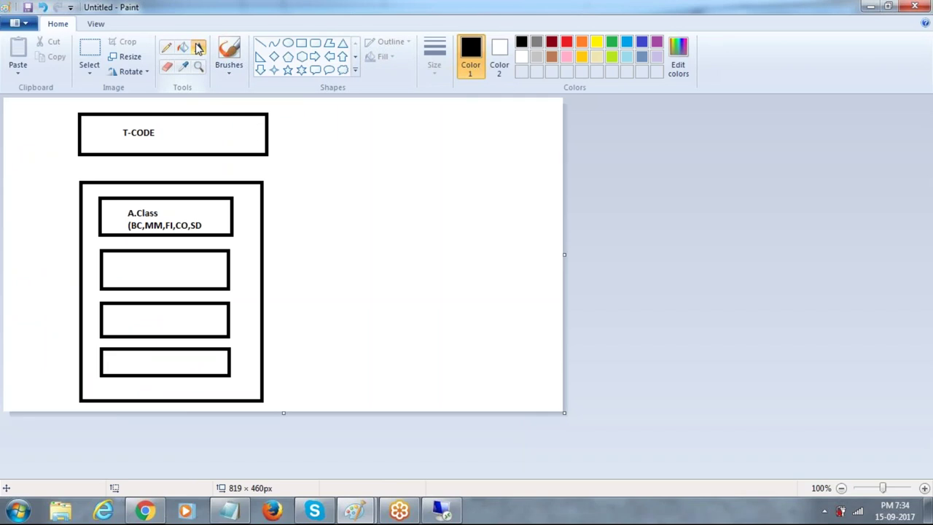
{"action": "left_click_drag", "start_coordinate": [121, 262], "coordinate": [174, 271]}
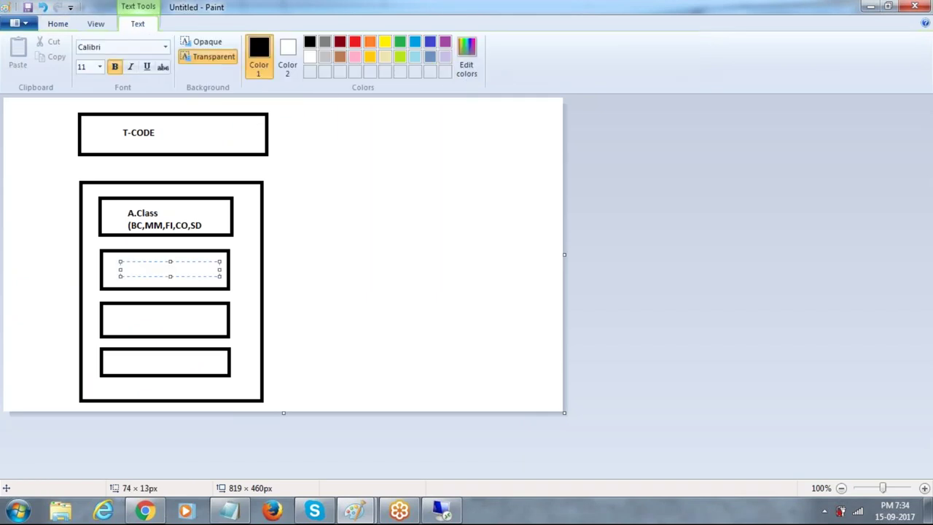
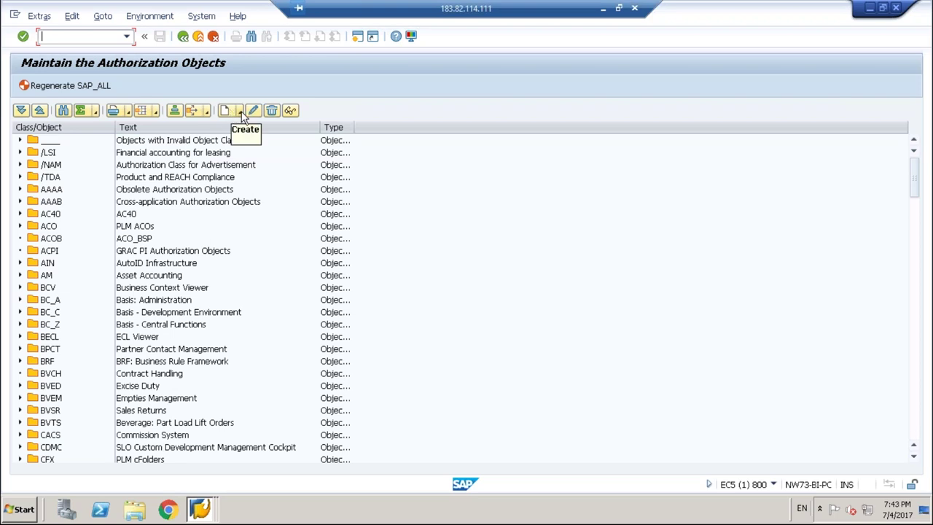
Expand the BC_A class and search the object list for S_USER_GRP (User Master Maintenance: User Groups)
{"action": "left_click", "coordinate": [240, 113]}
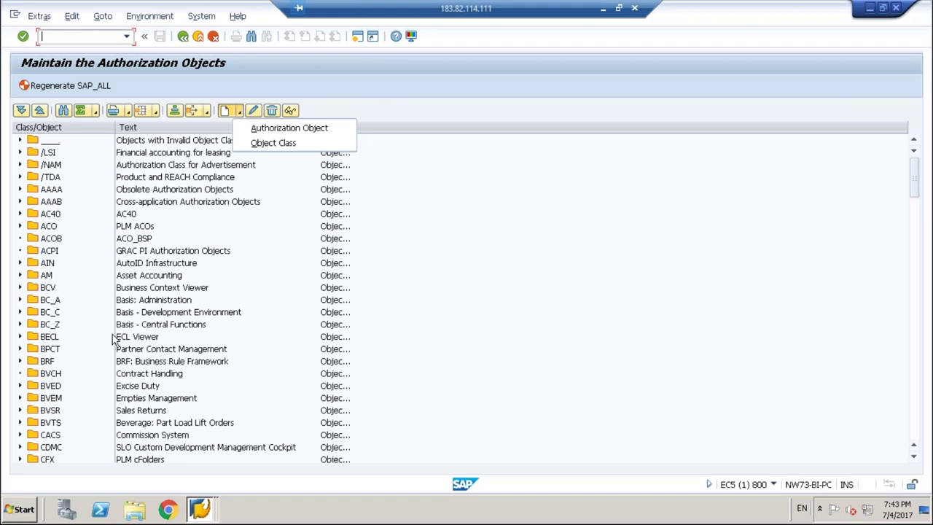
{"action": "left_click", "coordinate": [21, 300]}
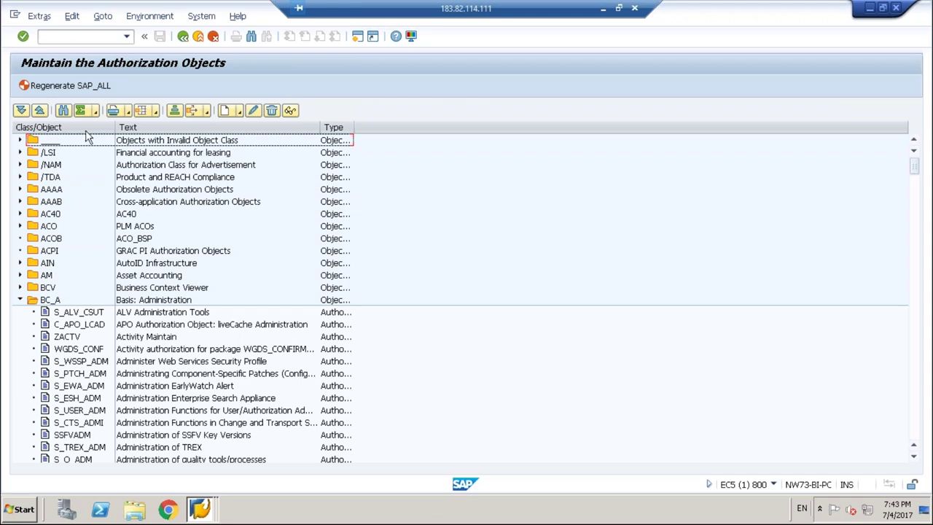
{"action": "left_click", "coordinate": [65, 111]}
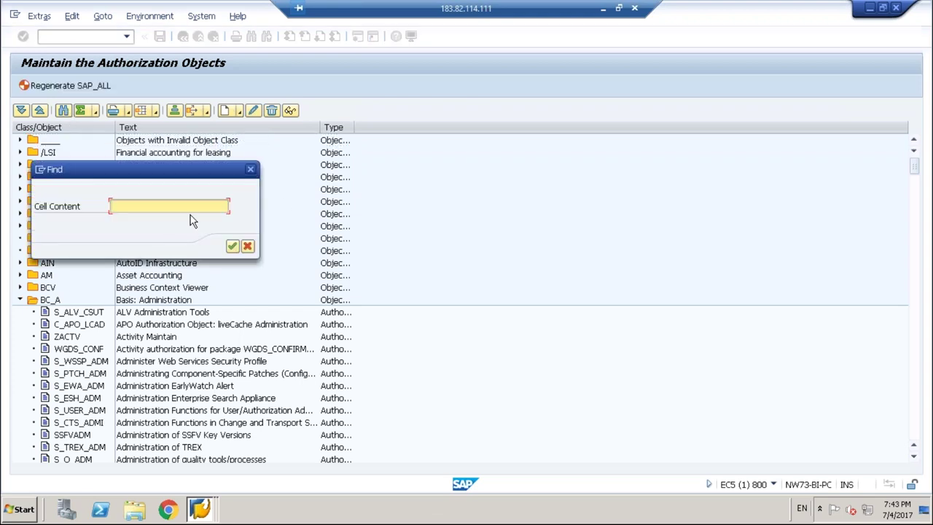
{"action": "type", "text": "S_USER_GRP"}
{"action": "key", "text": "Return"}
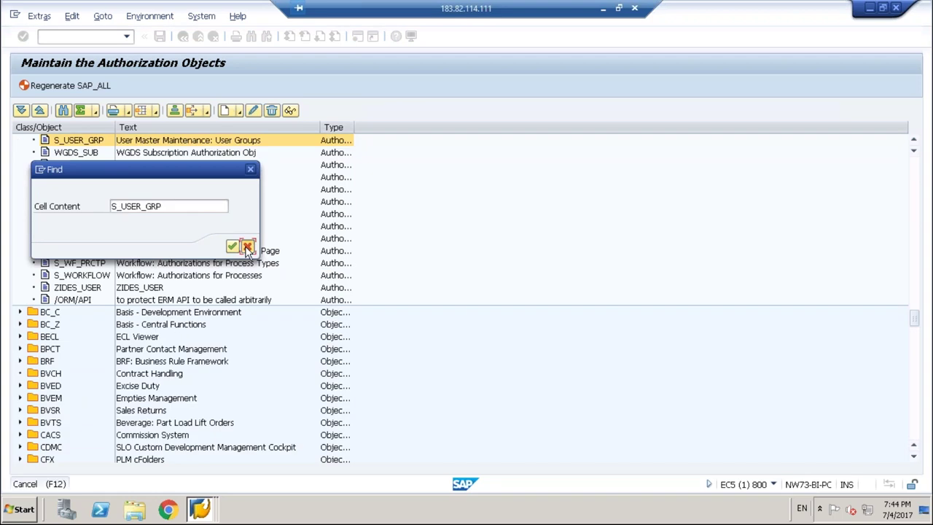
{"action": "left_click", "coordinate": [248, 247]}
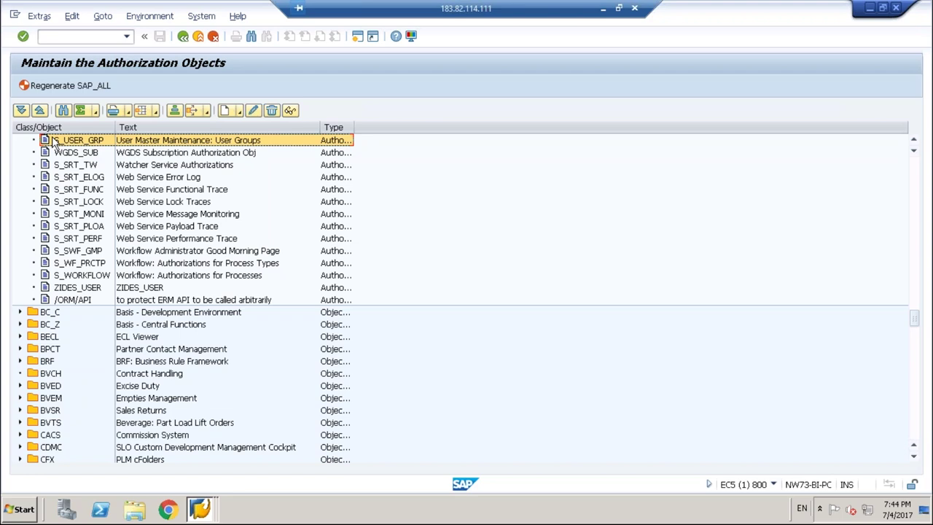
{"action": "double_click", "coordinate": [53, 141]}
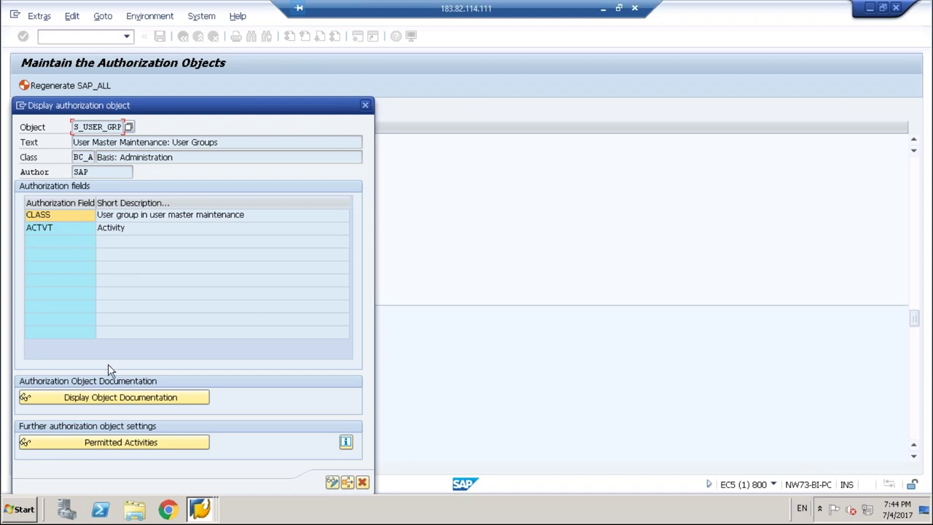
{"action": "left_click", "coordinate": [139, 444]}
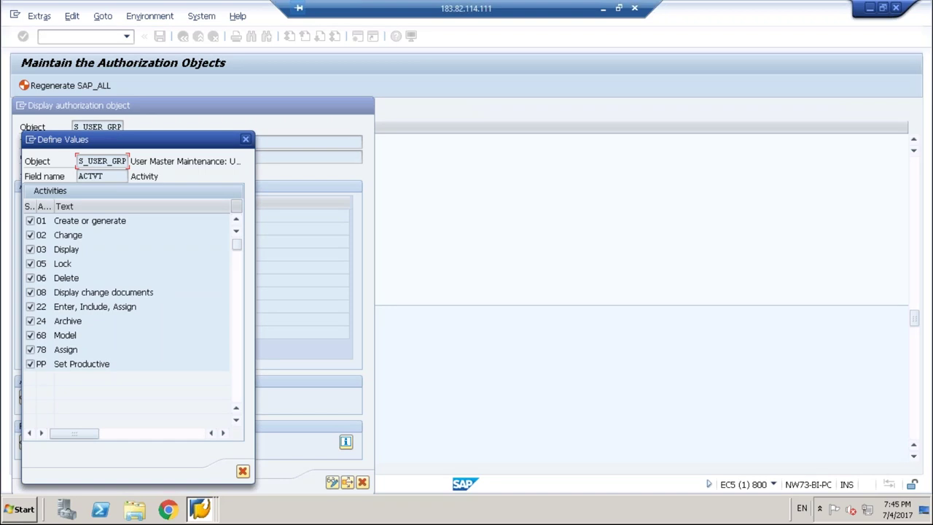
{"action": "left_click_drag", "start_coordinate": [134, 144], "coordinate": [406, 236]}
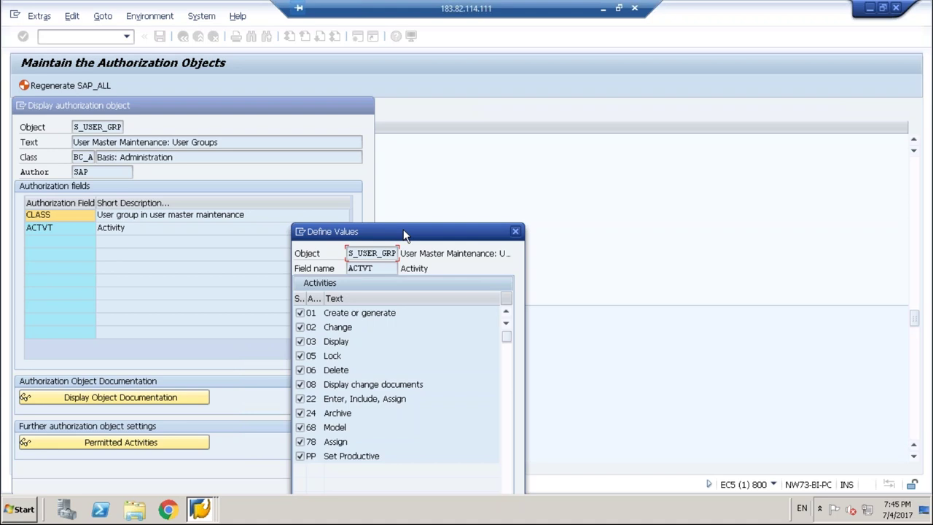
{"action": "left_click", "coordinate": [516, 233]}
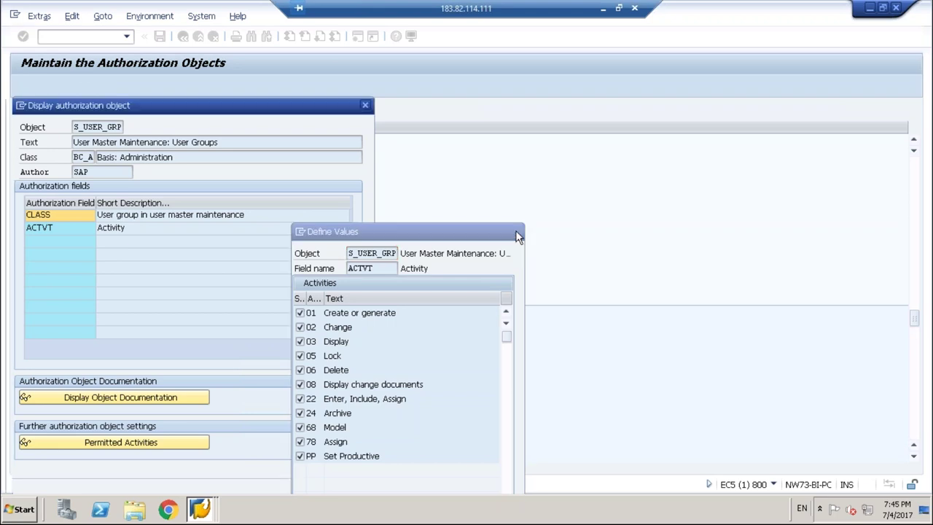
{"action": "left_click", "coordinate": [366, 107]}
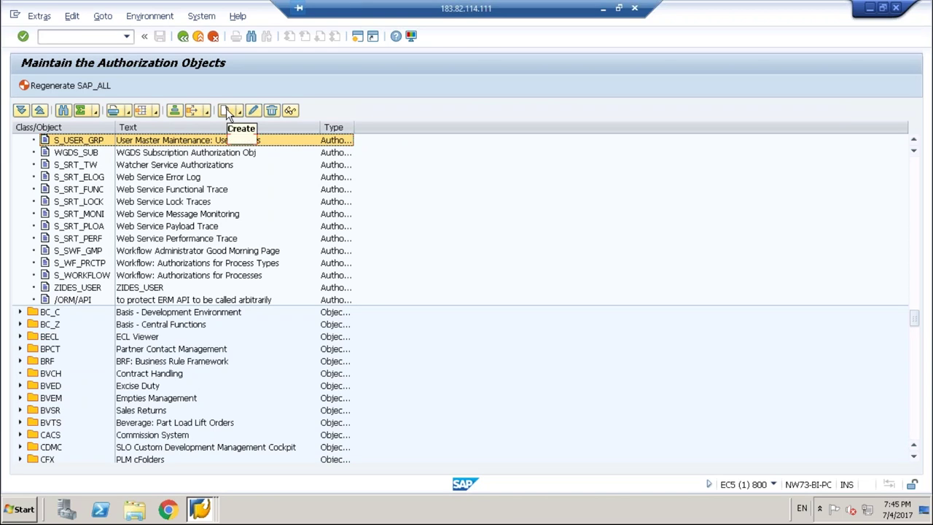
Reopen SU21 with /NSU21 and collapse the Objects with Invalid Object Class folder again
{"action": "left_click", "coordinate": [195, 35]}
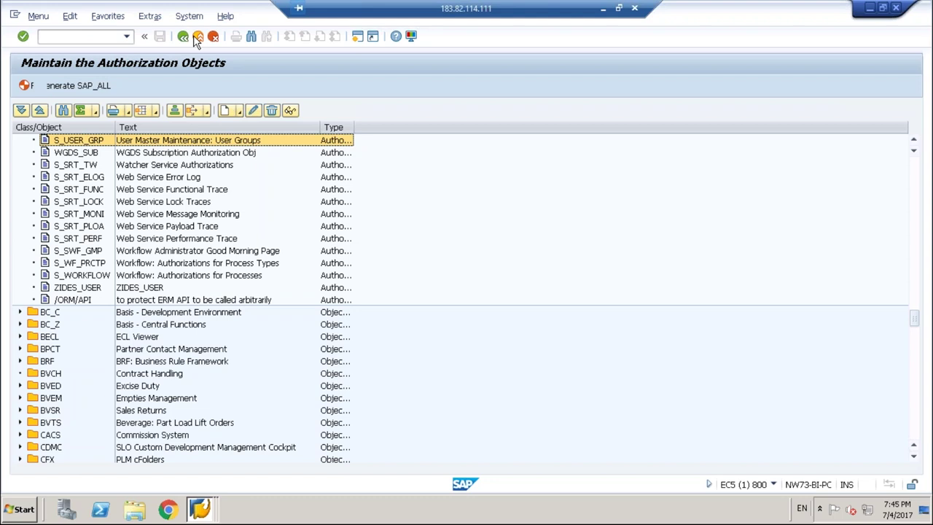
{"action": "type", "text": "/N"}
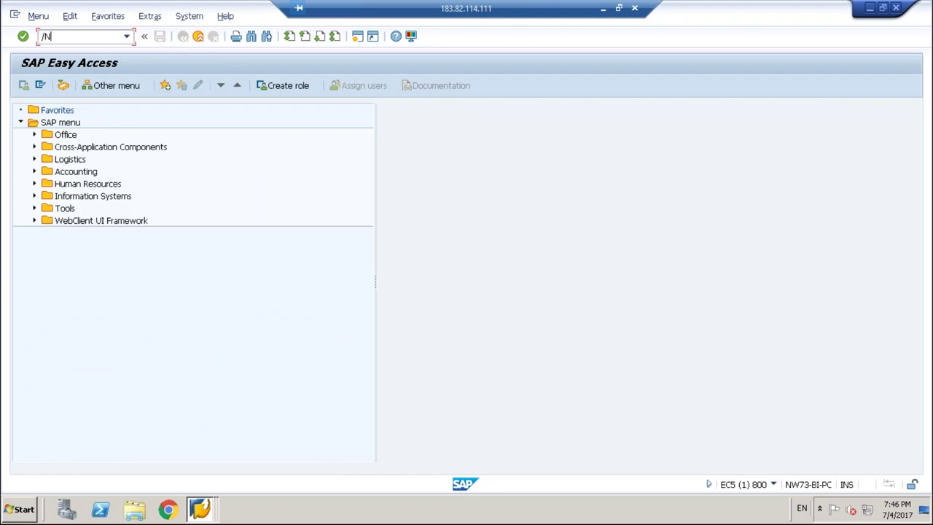
{"action": "type", "text": "SU21"}
{"action": "key", "text": "Return"}
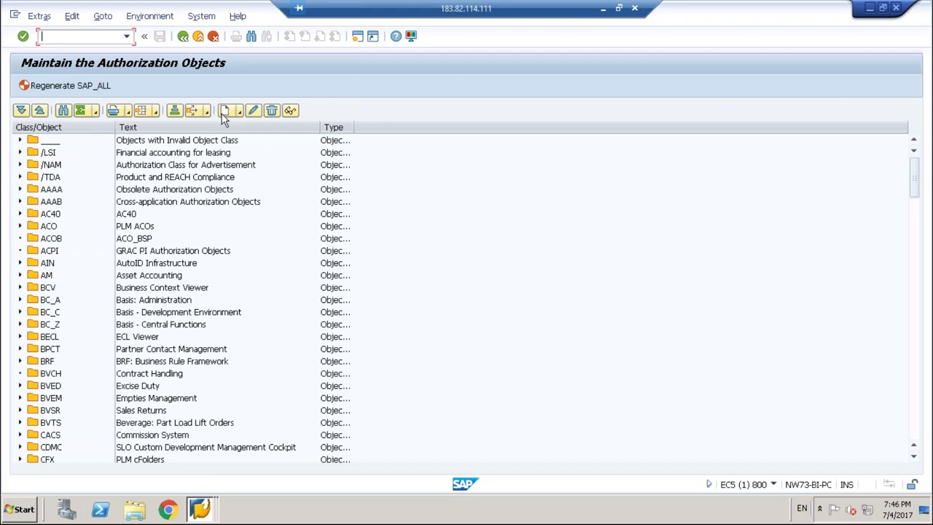
{"action": "left_click", "coordinate": [226, 114]}
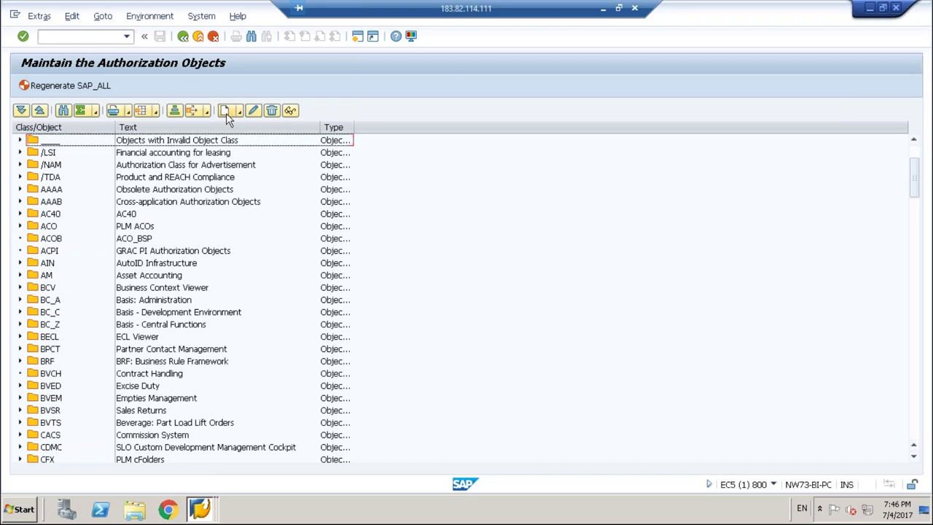
{"action": "left_click", "coordinate": [20, 141]}
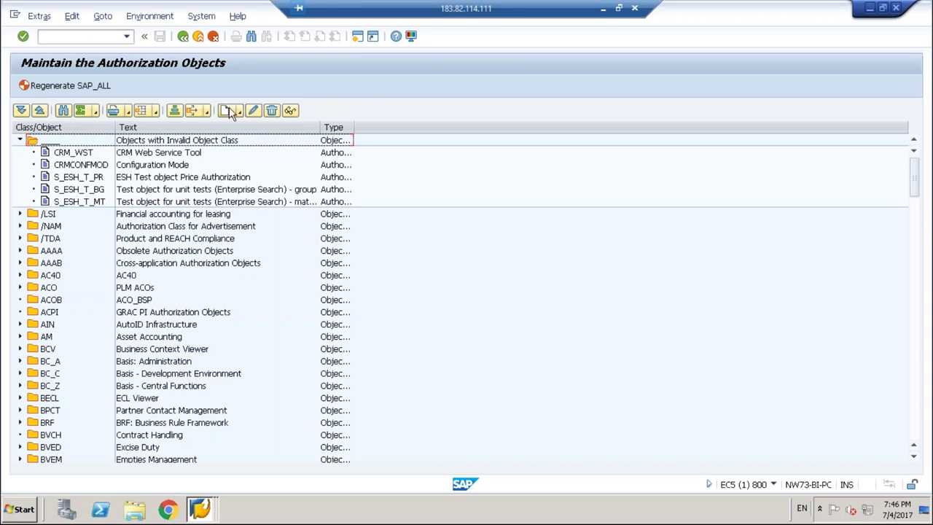
{"action": "right_click", "coordinate": [60, 142]}
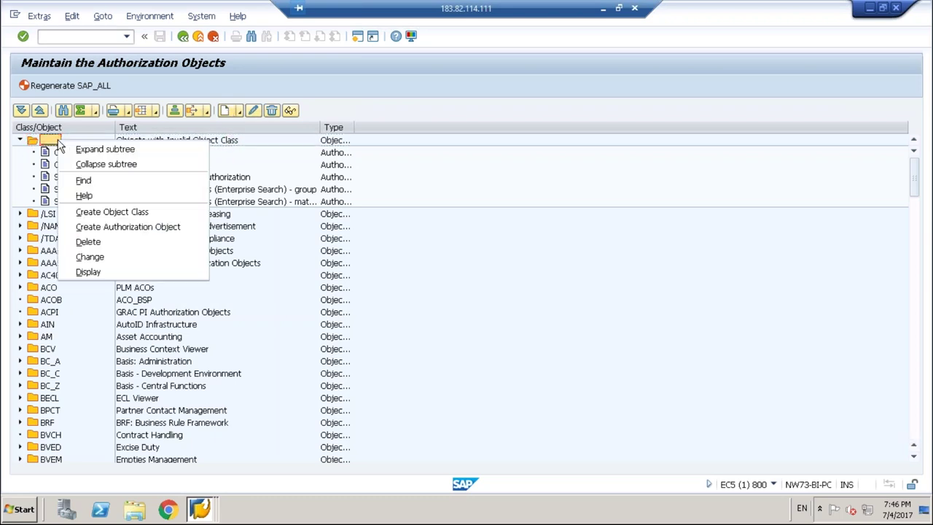
{"action": "left_click", "coordinate": [20, 141]}
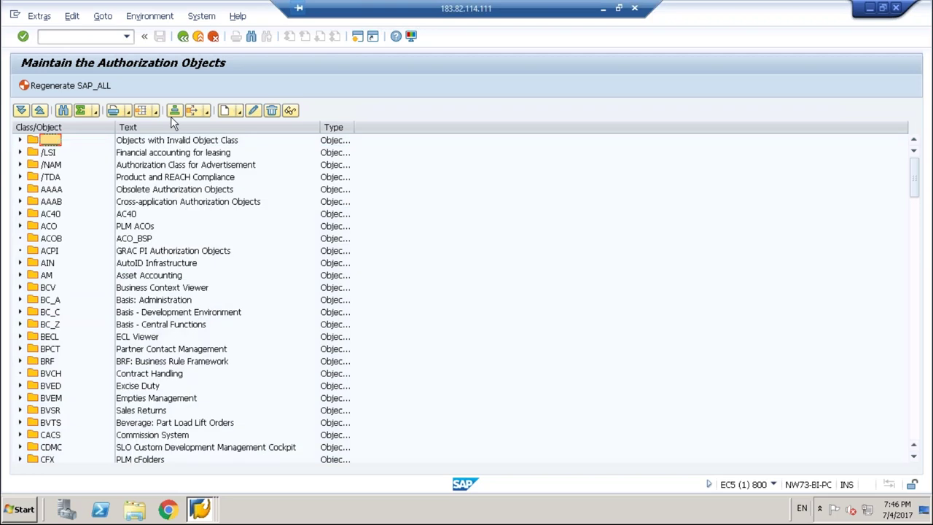
Create object class Z:HA with a security class description and save it
{"action": "left_click", "coordinate": [241, 116]}
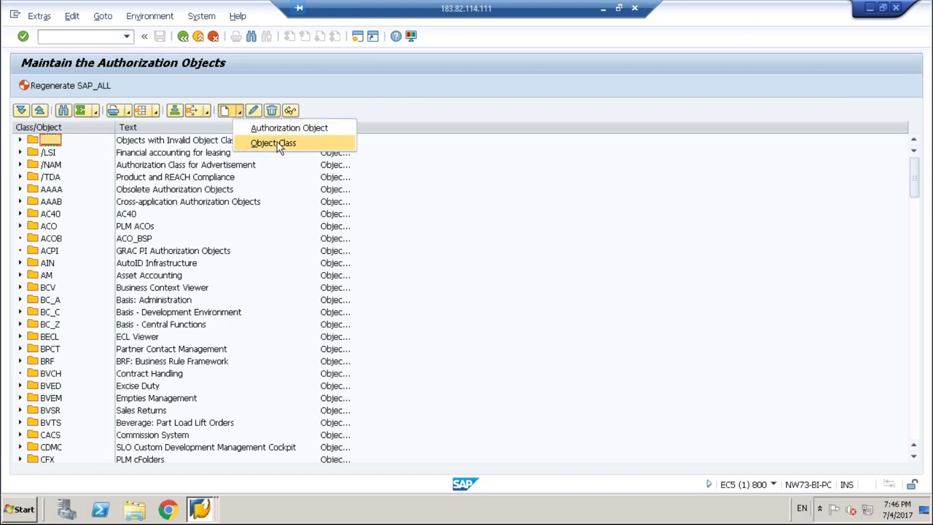
{"action": "left_click", "coordinate": [278, 144]}
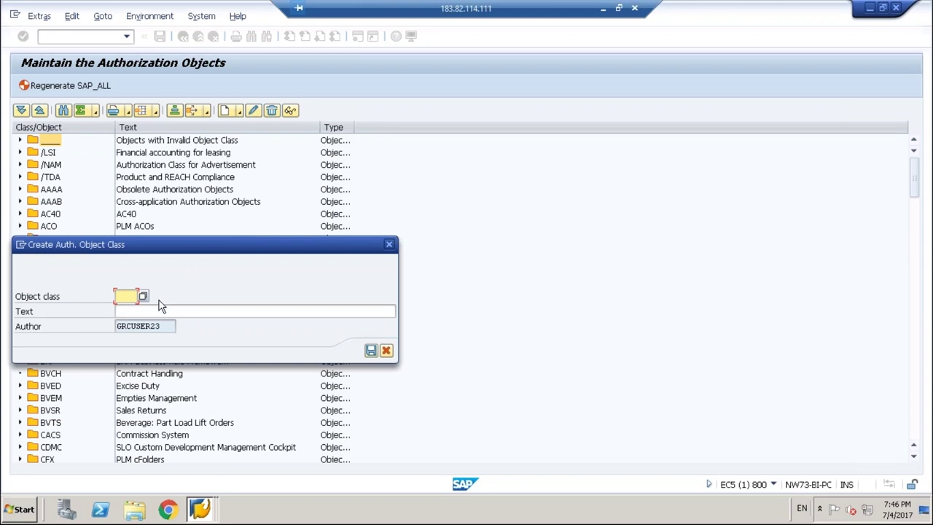
{"action": "type", "text": "Z:hA"}
{"action": "key", "text": "BackSpace"}
{"action": "key", "text": "BackSpace"}
{"action": "type", "text": "HA"}
{"action": "left_click", "coordinate": [180, 313]}
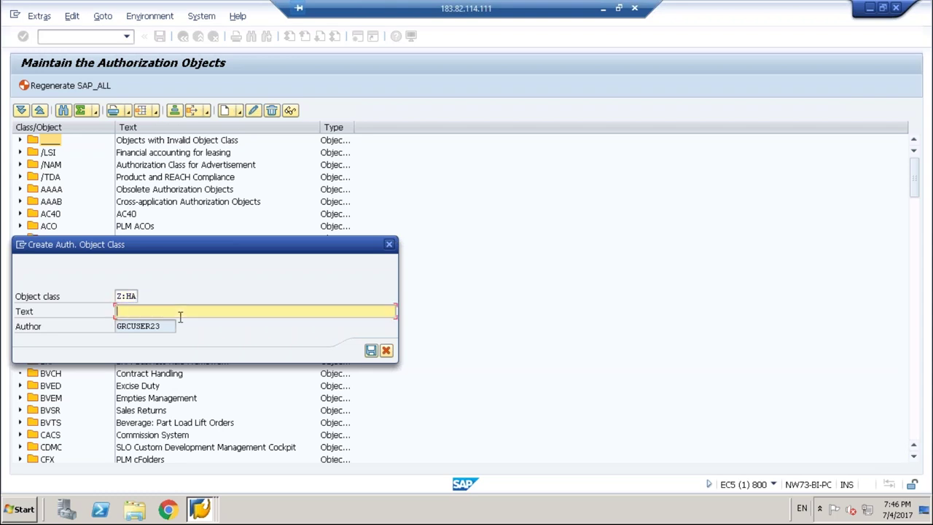
{"action": "type", "text": "HARISH SECURITY C"}
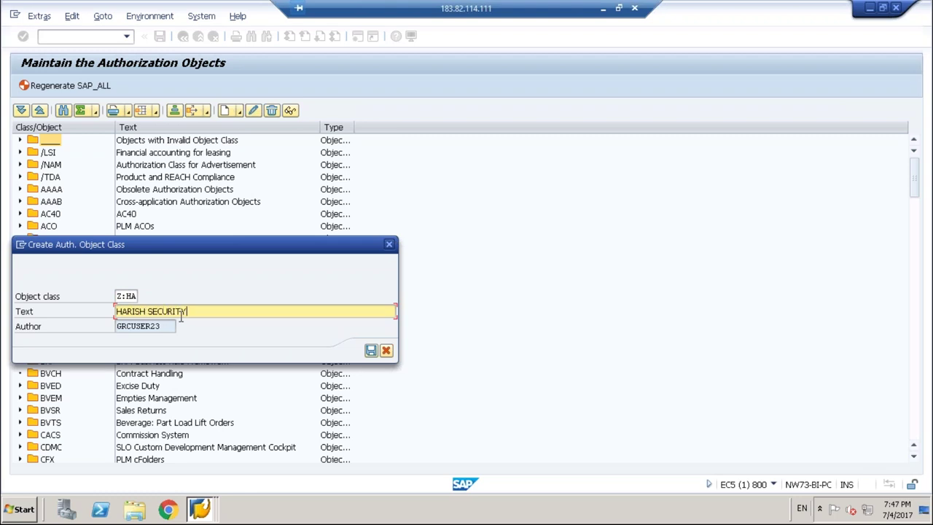
{"action": "type", "text": "LSS"}
{"action": "left_click", "coordinate": [371, 350]}
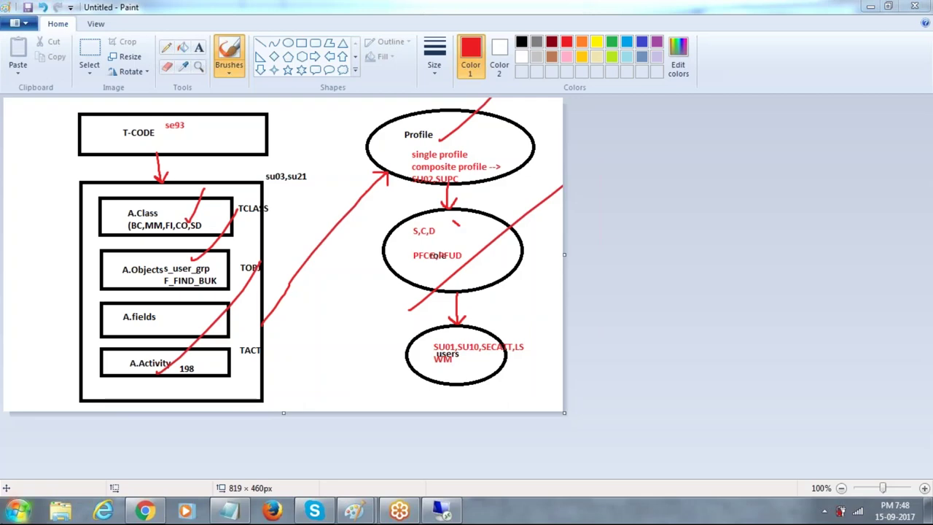
Bring up the Start menu to launch SAP Logon, then close it
{"action": "left_click", "coordinate": [18, 511]}
{"action": "key", "text": "Escape"}
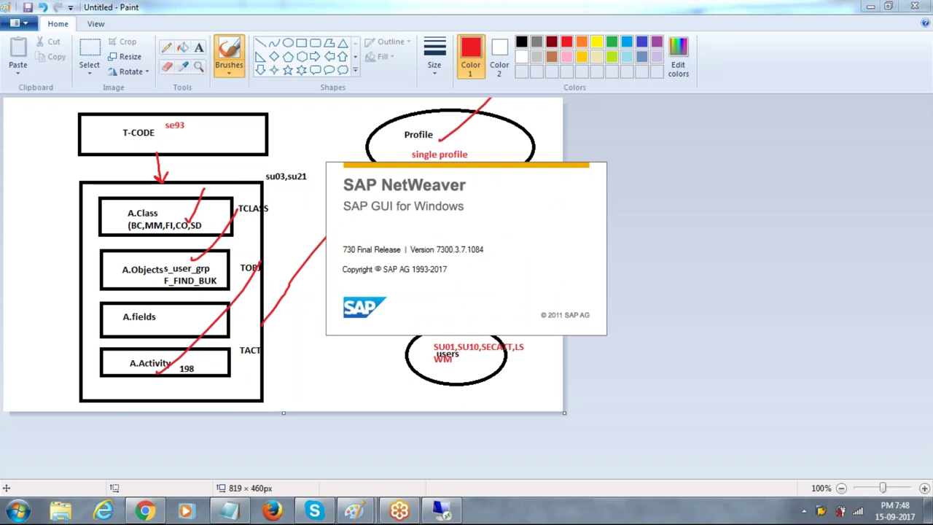
Log on to the SAPBASISSSS system with the saved user name and password
{"action": "left_click", "coordinate": [240, 136]}
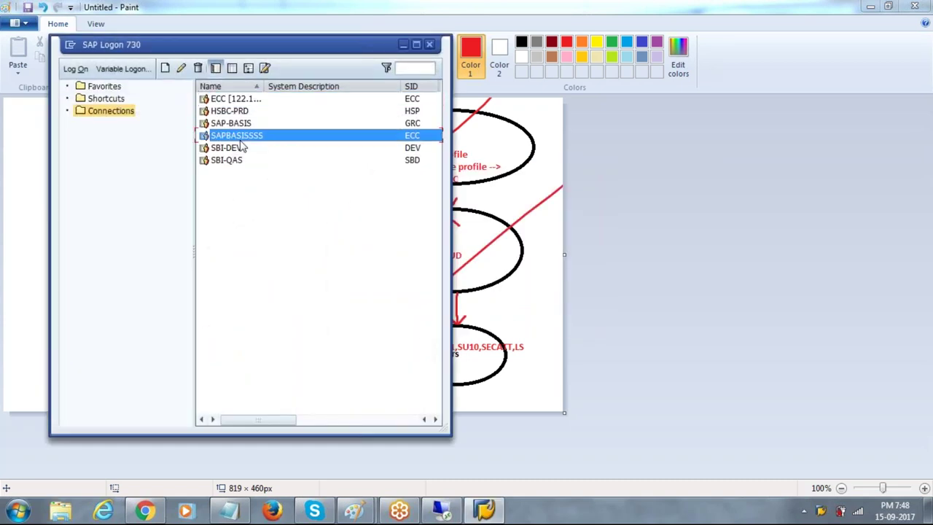
{"action": "left_click", "coordinate": [75, 68]}
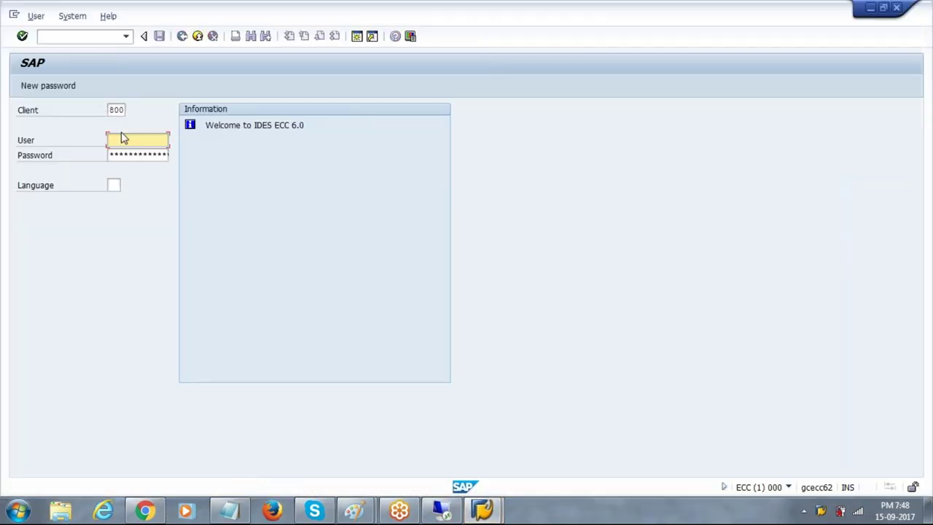
{"action": "type", "text": "ba"}
{"action": "key", "text": "BackSpace"}
{"action": "key", "text": "BackSpace"}
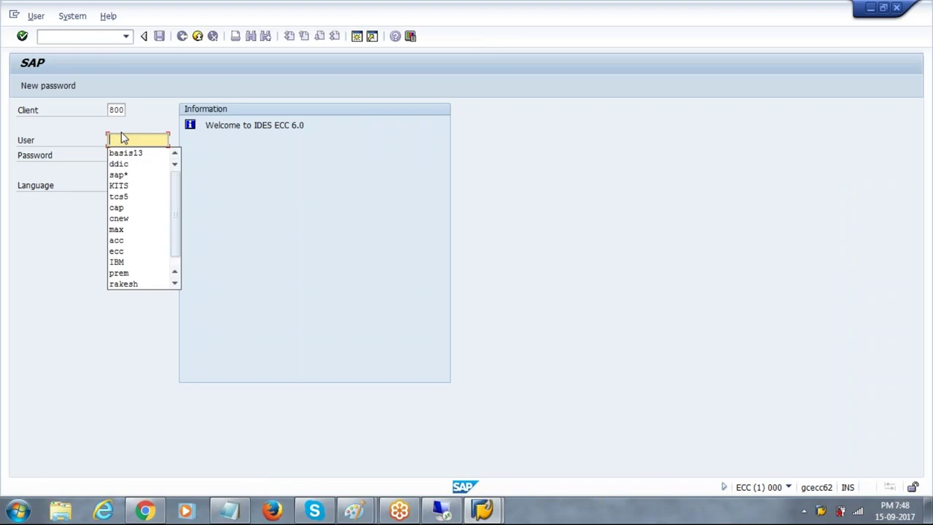
{"action": "type", "text": "ba"}
{"action": "key", "text": "Return"}
{"action": "key", "text": "Tab"}
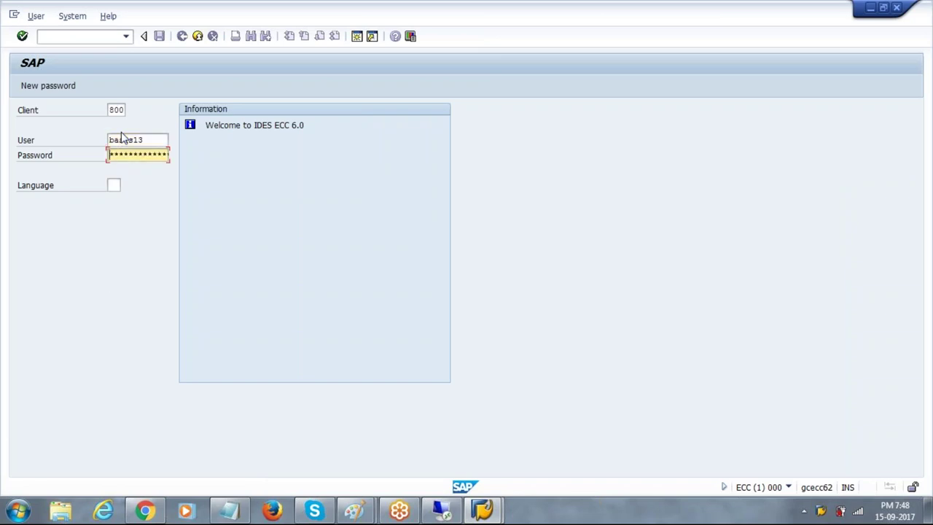
{"action": "key", "text": "Return"}
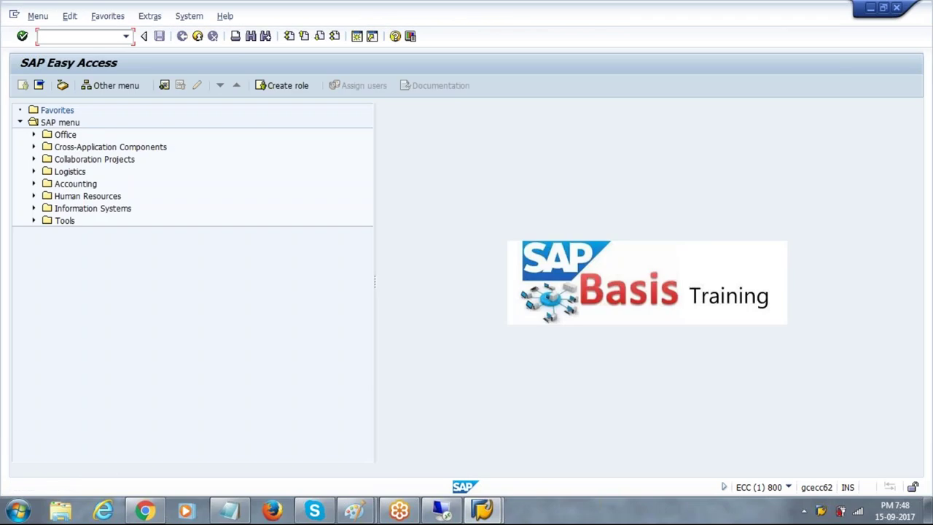
Start transaction SU21 to maintain authorization objects
{"action": "type", "text": "su01"}
{"action": "key", "text": "BackSpace"}
{"action": "key", "text": "BackSpace"}
{"action": "key", "text": "BackSpace"}
{"action": "key", "text": "BackSpace"}
{"action": "type", "text": "su"}
{"action": "key", "text": "BackSpace"}
{"action": "key", "text": "BackSpace"}
{"action": "type", "text": "su"}
{"action": "key", "text": "BackSpace"}
{"action": "type", "text": "u21"}
{"action": "key", "text": "Return"}
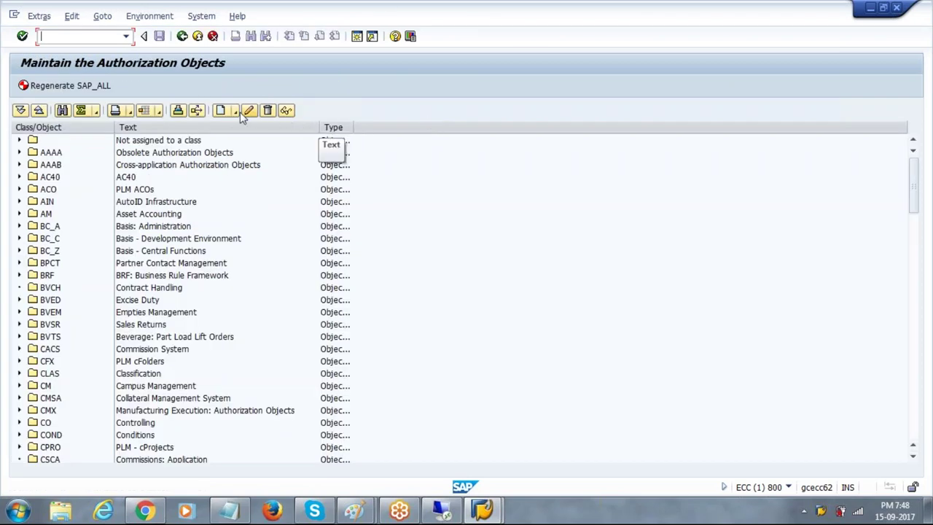
Create object class ZHA described 'Security Class' and save it as a local object
{"action": "left_click", "coordinate": [235, 113]}
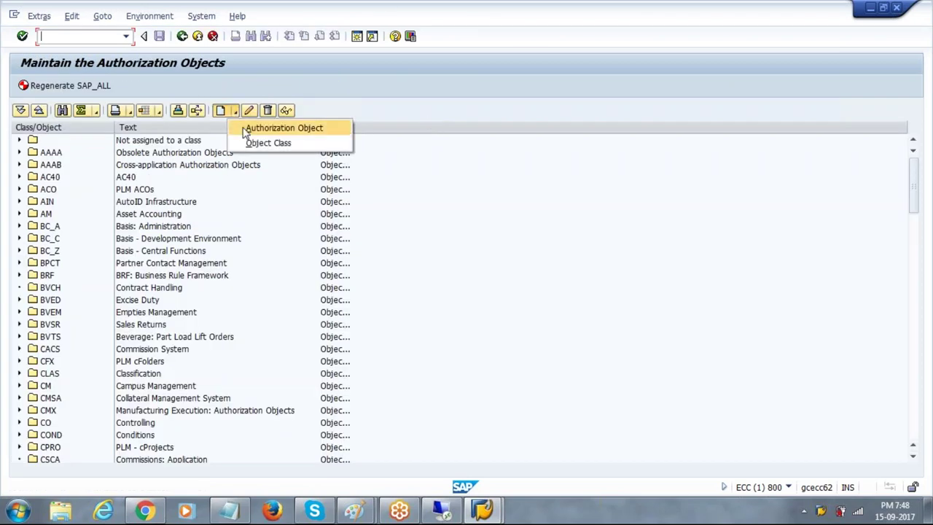
{"action": "left_click", "coordinate": [248, 142]}
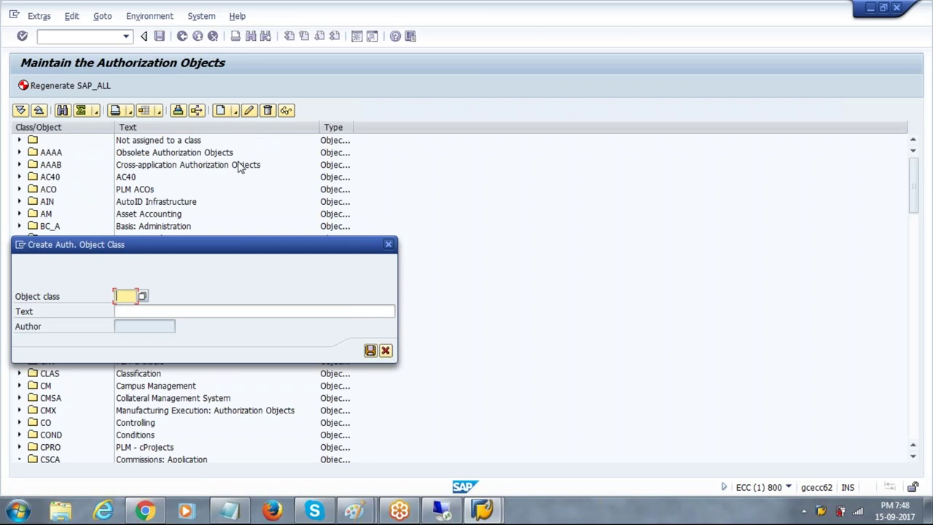
{"action": "type", "text": "ZBA"}
{"action": "key", "text": "Tab"}
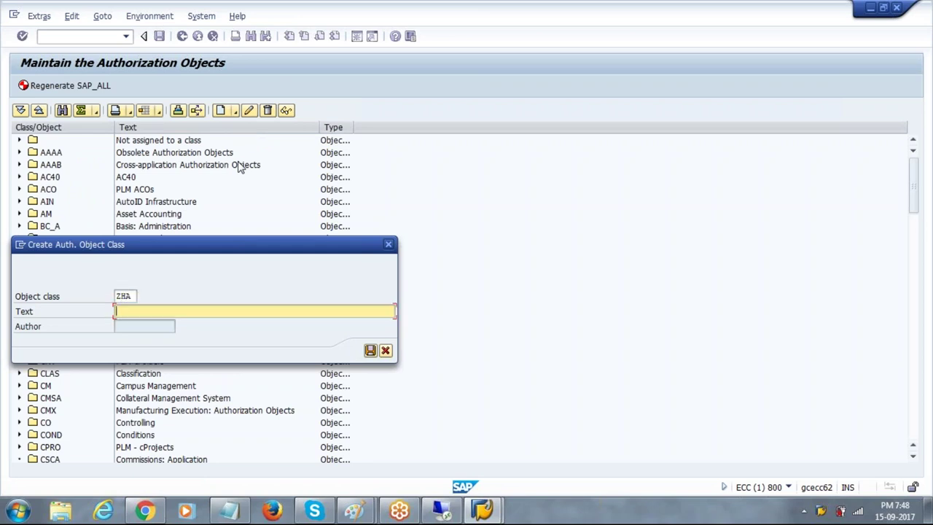
{"action": "type", "text": "Secu"}
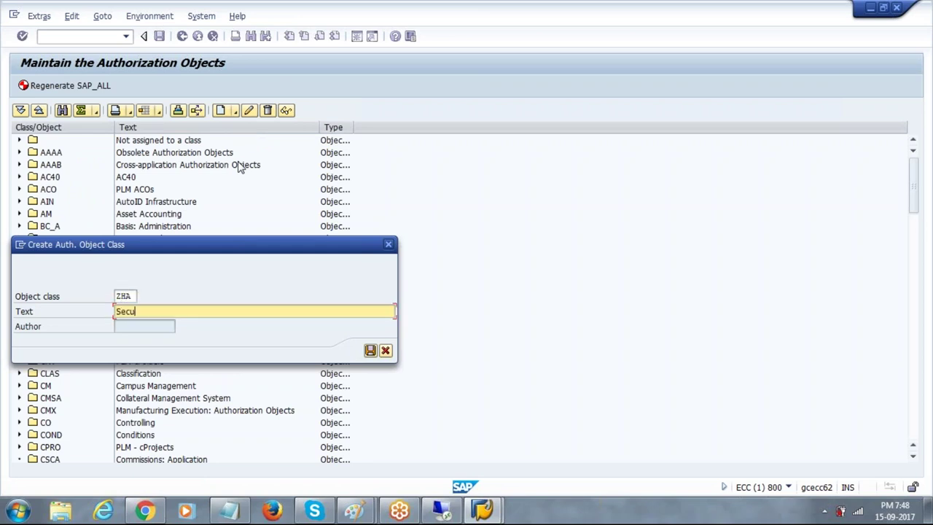
{"action": "type", "text": "rity Class"}
{"action": "key", "text": "BackSpace"}
{"action": "key", "text": "BackSpace"}
{"action": "type", "text": "ss"}
{"action": "key", "text": "Return"}
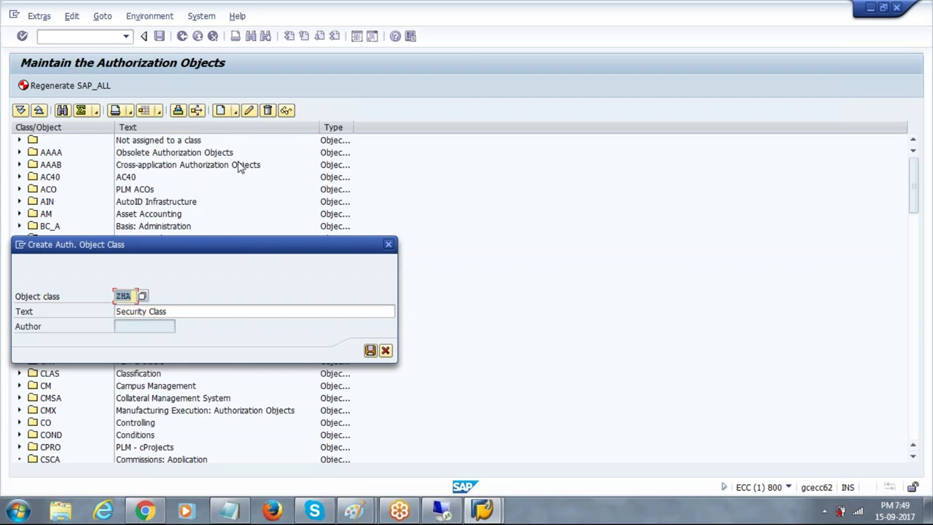
{"action": "left_click", "coordinate": [370, 350]}
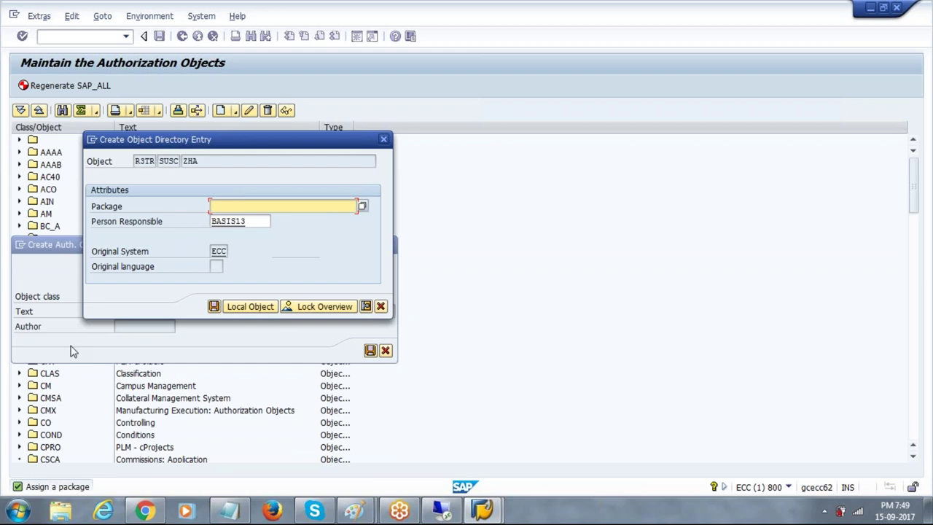
{"action": "left_click", "coordinate": [253, 306]}
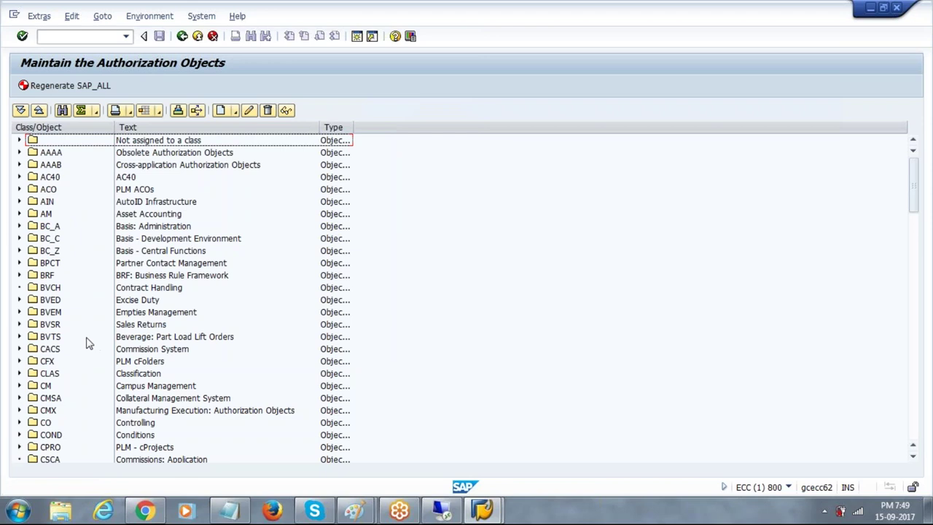
Select the new ZHA class in the class list
{"action": "left_click", "coordinate": [53, 338]}
{"action": "key", "text": "Down"}
{"action": "key", "text": "Down"}
{"action": "key", "text": "Down"}
{"action": "key", "text": "Down"}
{"action": "key", "text": "Down"}
{"action": "key", "text": "Down"}
{"action": "key", "text": "Down"}
{"action": "key", "text": "Down"}
{"action": "key", "text": "Down"}
{"action": "key", "text": "Down"}
{"action": "key", "text": "Down"}
{"action": "key", "text": "Down"}
{"action": "key", "text": "Down"}
{"action": "key", "text": "Down"}
{"action": "key", "text": "Down"}
{"action": "key", "text": "Down"}
{"action": "key", "text": "Down"}
{"action": "key", "text": "Down"}
{"action": "key", "text": "Down"}
{"action": "key", "text": "Down"}
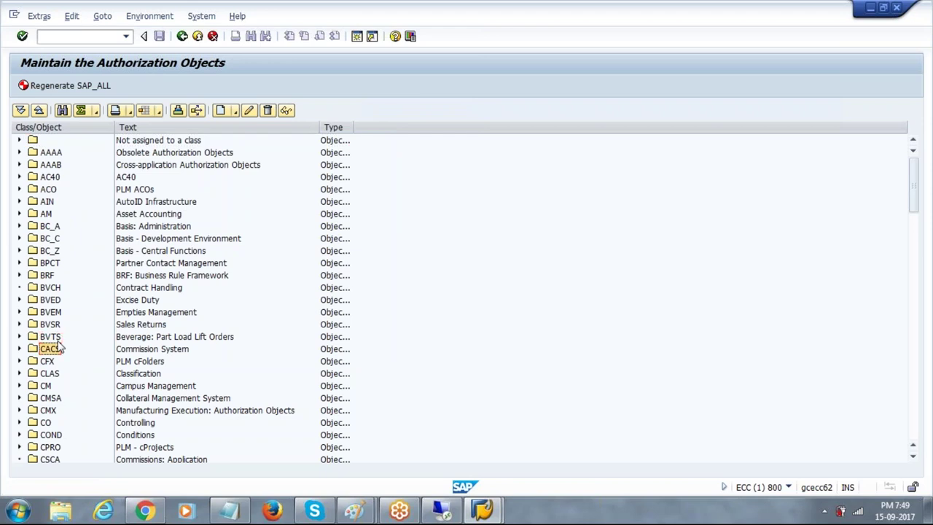
{"action": "key", "text": "Down"}
{"action": "key", "text": "Down"}
{"action": "key", "text": "Down"}
{"action": "key", "text": "Down"}
{"action": "key", "text": "Down"}
{"action": "key", "text": "Down"}
{"action": "key", "text": "Down"}
{"action": "key", "text": "Down"}
{"action": "key", "text": "Down"}
{"action": "key", "text": "Down"}
{"action": "key", "text": "Down"}
{"action": "key", "text": "Down"}
{"action": "key", "text": "Down"}
{"action": "key", "text": "Down"}
{"action": "key", "text": "Down"}
{"action": "key", "text": "Down"}
{"action": "key", "text": "Down"}
{"action": "key", "text": "Down"}
{"action": "key", "text": "Down"}
{"action": "key", "text": "Down"}
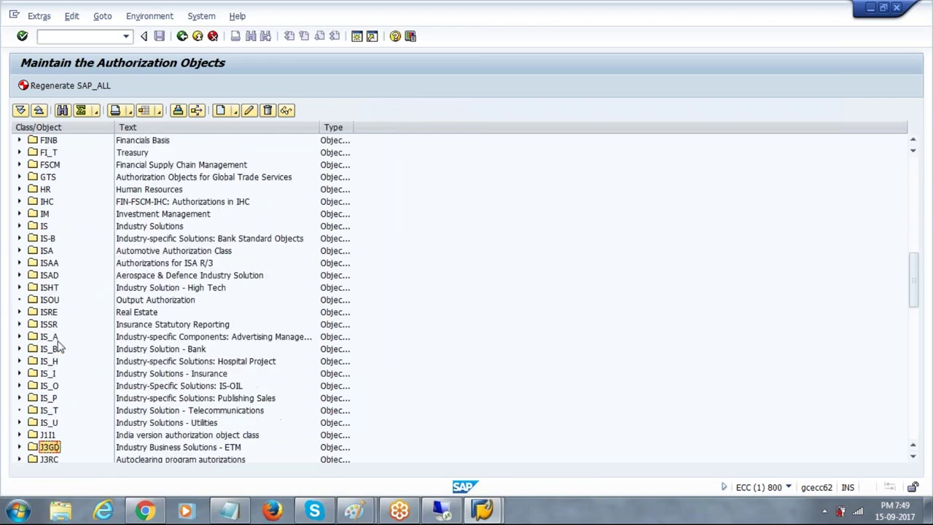
{"action": "key", "text": "Down"}
{"action": "key", "text": "Down"}
{"action": "key", "text": "Down"}
{"action": "key", "text": "Down"}
{"action": "key", "text": "Down"}
{"action": "key", "text": "Down"}
{"action": "key", "text": "Down"}
{"action": "key", "text": "Down"}
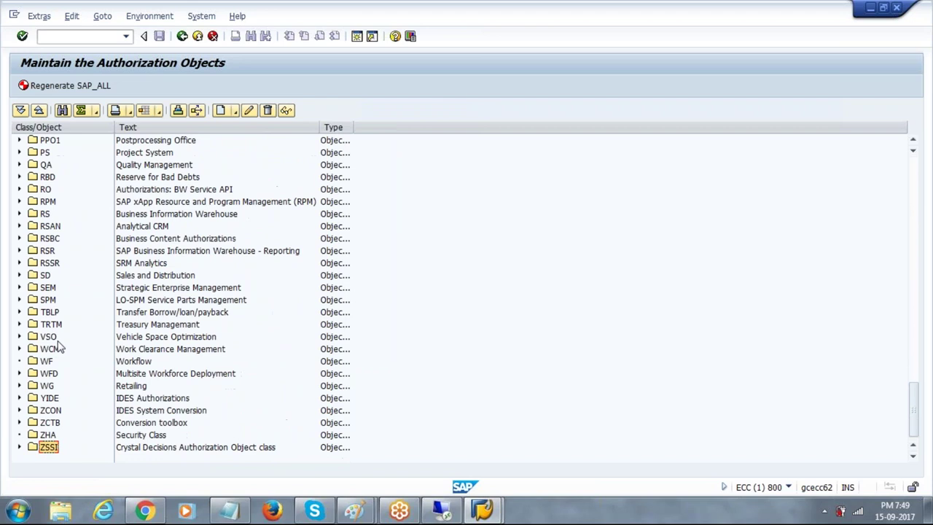
{"action": "left_click", "coordinate": [47, 435]}
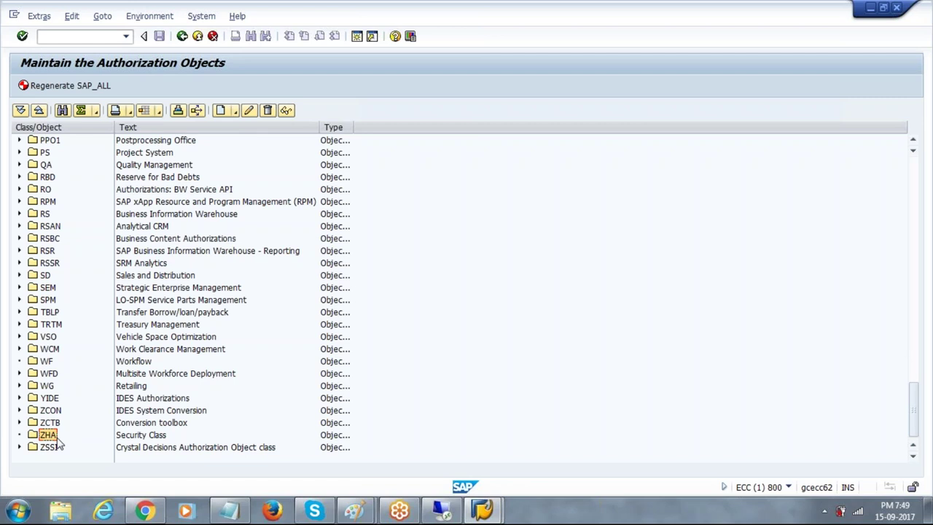
{"action": "left_click", "coordinate": [230, 510]}
Replace the notes with 'sscr --->' and a 'SAP Software Change Request' line
{"action": "left_click", "coordinate": [226, 396]}
{"action": "key", "text": "ctrl+a"}
{"action": "key", "text": "Delete"}
{"action": "type", "text": "sscr --->"}
{"action": "key", "text": "Return"}
{"action": "key", "text": "Return"}
{"action": "key", "text": "Return"}
{"action": "type", "text": "SAP"}
{"action": "type", "text": " Sof"}
{"action": "type", "text": "twa"}
{"action": "type", "text": "C"}
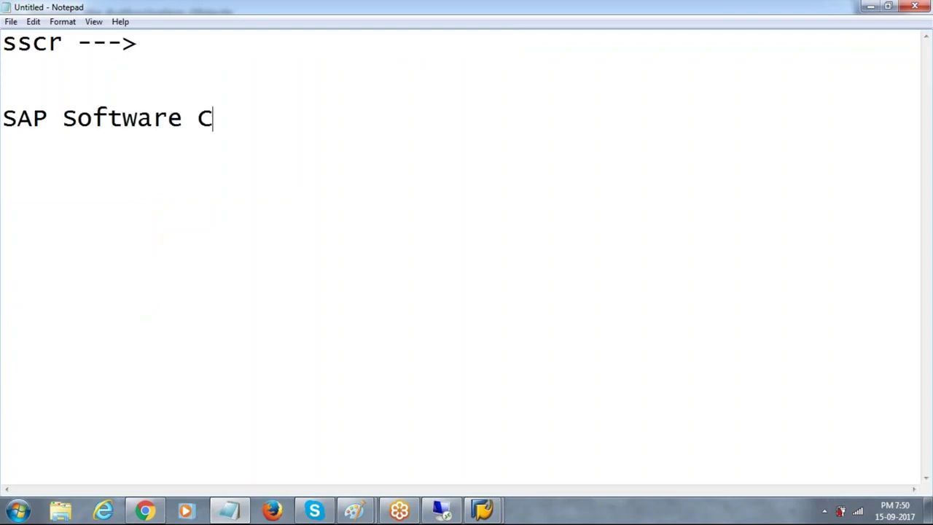
{"action": "type", "text": "hange R"}
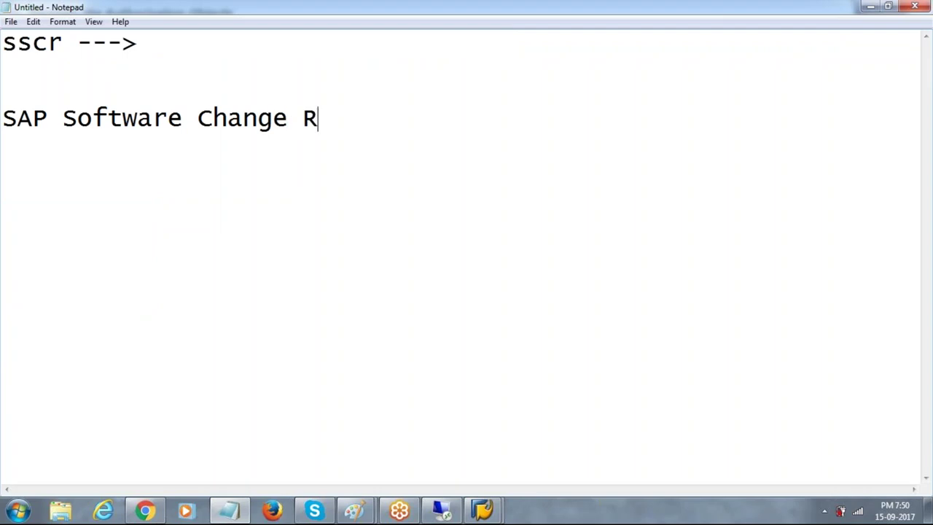
{"action": "type", "text": "equest"}
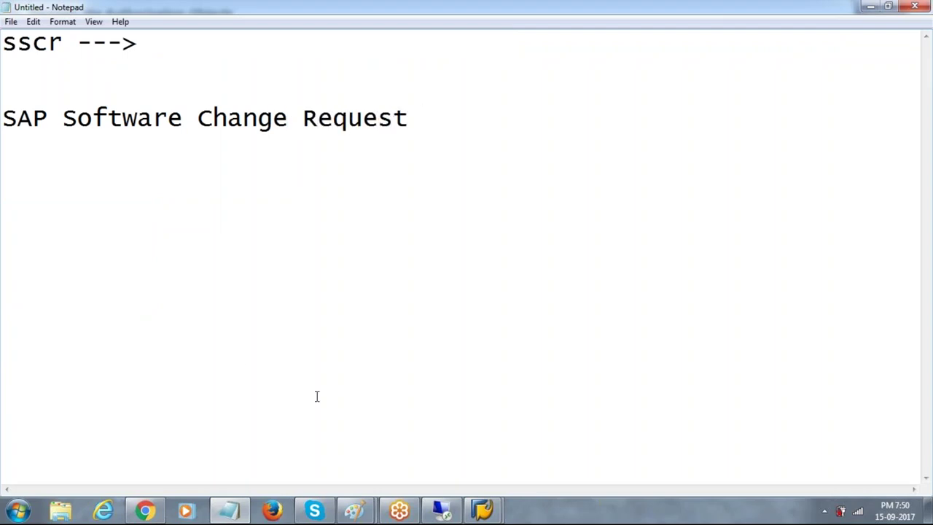
{"action": "key", "text": "Return"}
{"action": "key", "text": "Return"}
Append 'key -- basis' to the Software Change Request line
{"action": "type", "text": "a"}
{"action": "key", "text": "BackSpace"}
{"action": "type", "text": "c"}
{"action": "key", "text": "BackSpace"}
{"action": "left_click", "coordinate": [458, 118]}
{"action": "type", "text": "key --bs"}
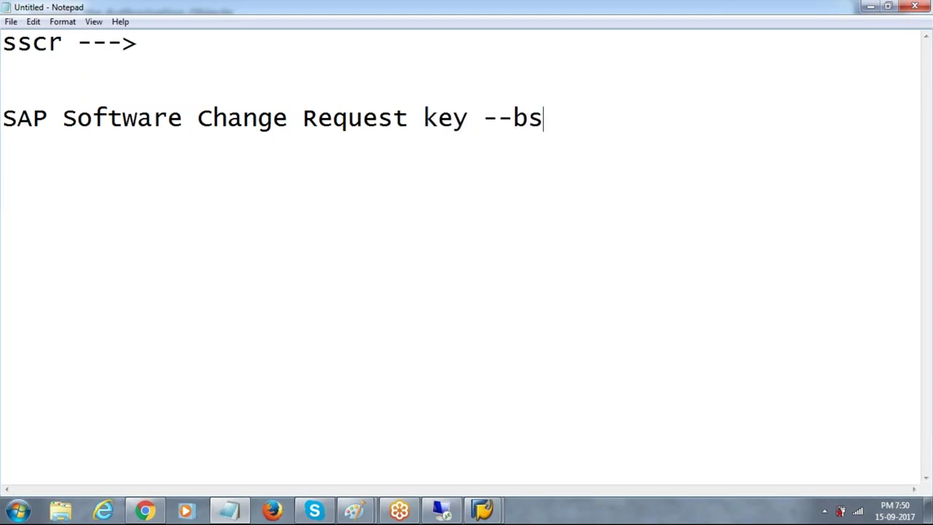
{"action": "key", "text": "BackSpace"}
{"action": "type", "text": "assi"}
{"action": "key", "text": "BackSpace"}
{"action": "key", "text": "BackSpace"}
{"action": "type", "text": "is"}
{"action": "key", "text": "Return"}
{"action": "key", "text": "Return"}
{"action": "key", "text": "Return"}
{"action": "key", "text": "Return"}
Add 'security' and 'ABAP' lines below the definition
{"action": "type", "text": "se93"}
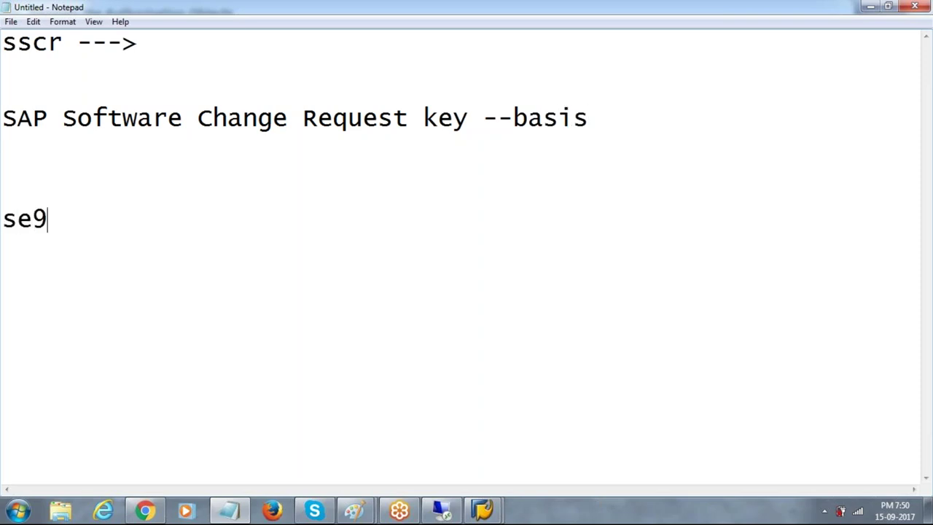
{"action": "key", "text": "BackSpace"}
{"action": "key", "text": "BackSpace"}
{"action": "key", "text": "BackSpace"}
{"action": "key", "text": "BackSpace"}
{"action": "type", "text": "ecurity"}
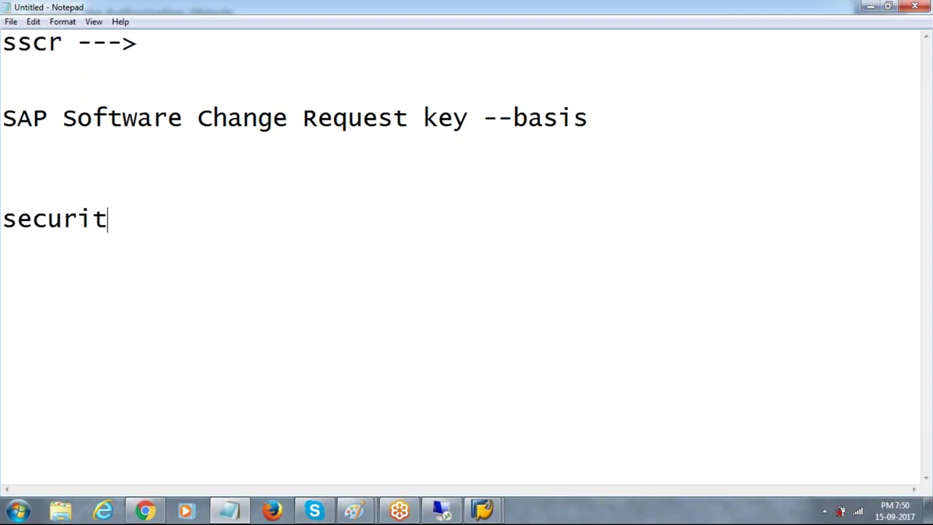
{"action": "key", "text": "Return"}
{"action": "key", "text": "Return"}
{"action": "type", "text": "ABAP"}
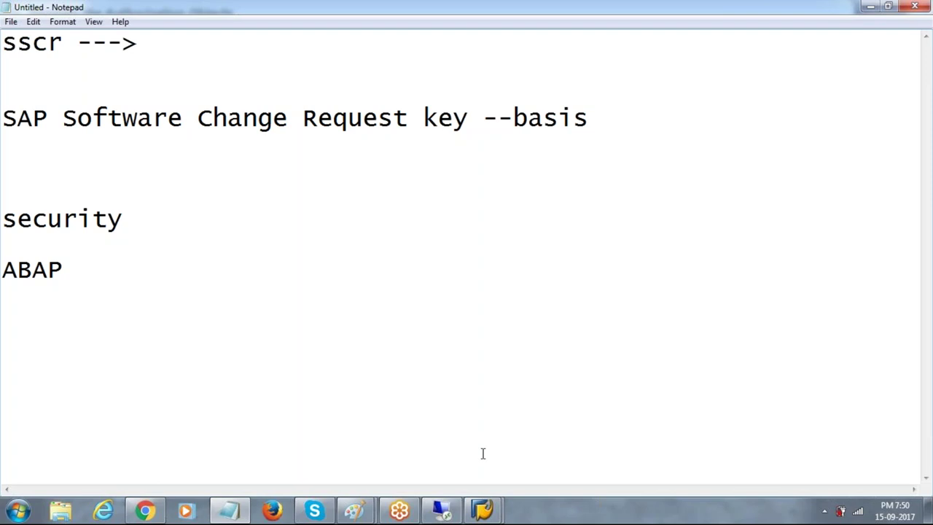
{"action": "mouse_move", "coordinate": [482, 510]}
{"action": "left_click", "coordinate": [535, 439]}
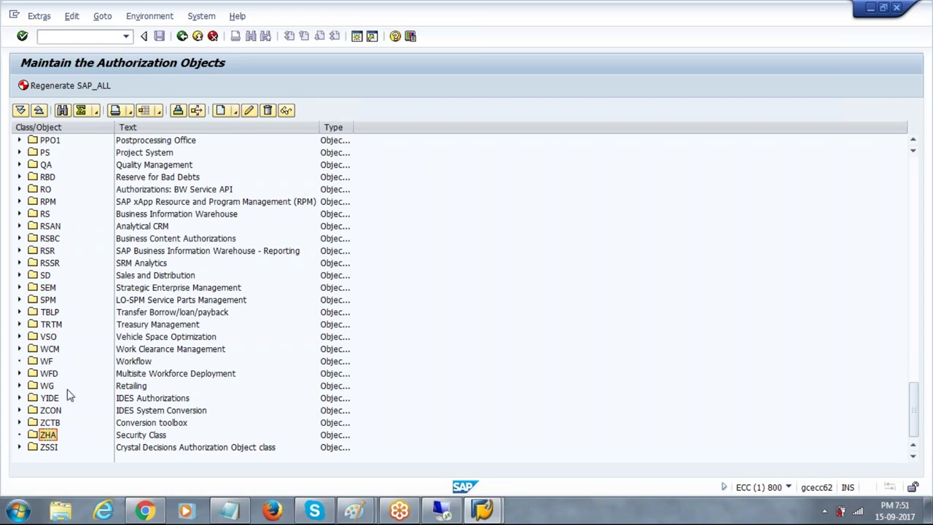
Create authorization object Z_USER_GRP in class ZHA with a single user maintenance description
{"action": "left_click", "coordinate": [236, 114]}
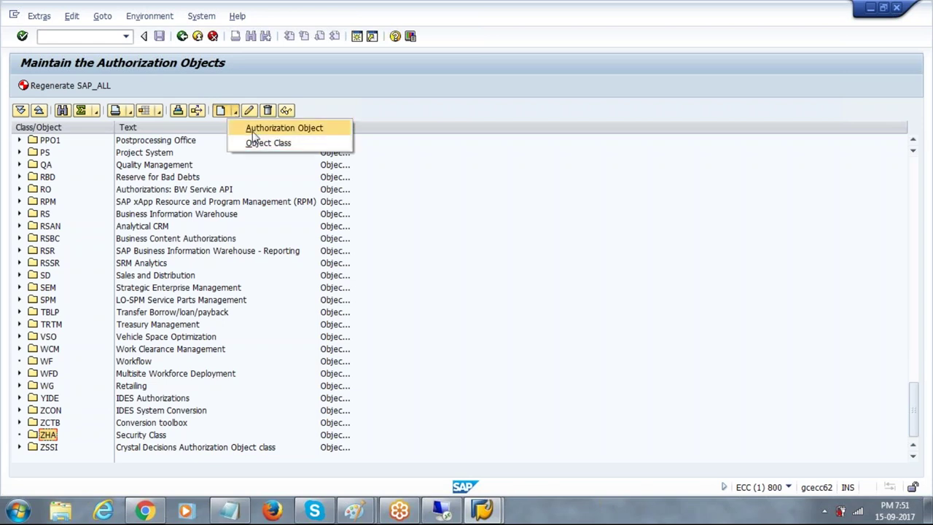
{"action": "left_click", "coordinate": [253, 133]}
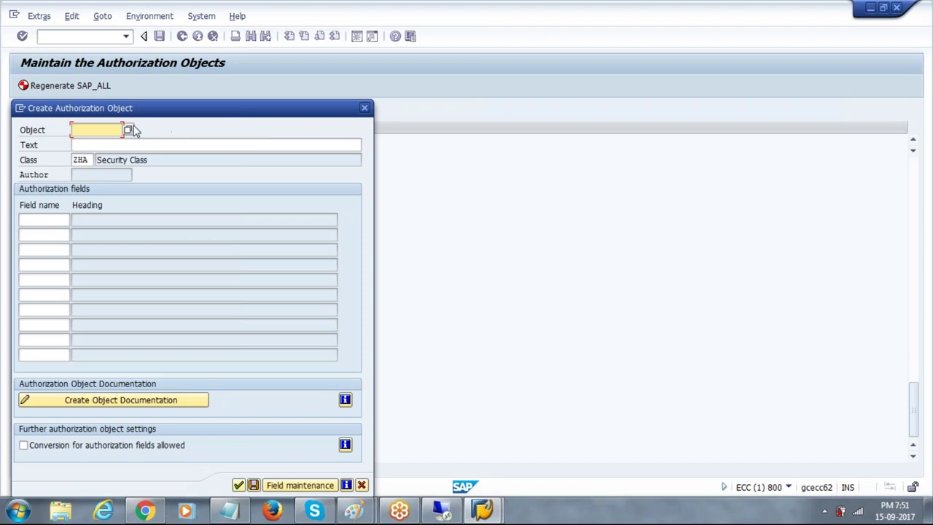
{"action": "type", "text": "z_"}
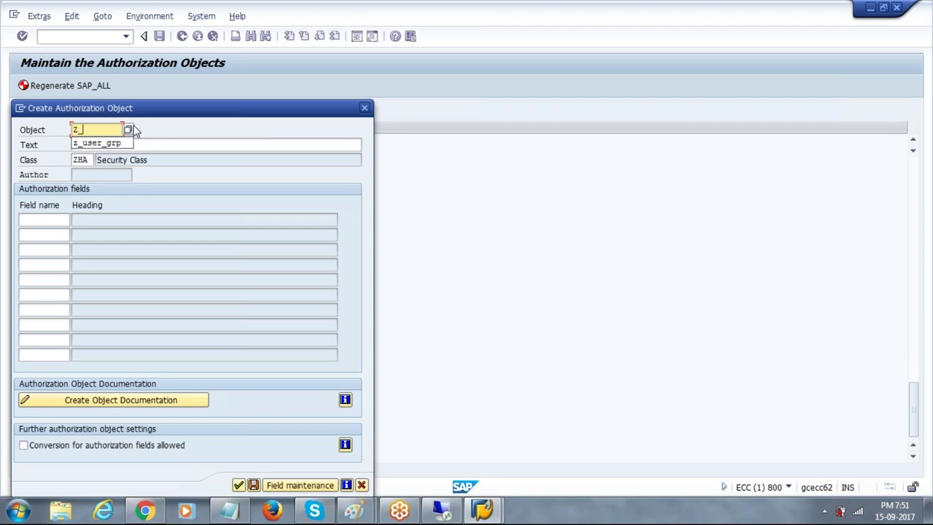
{"action": "type", "text": "USER_GRP"}
{"action": "left_click", "coordinate": [142, 141]}
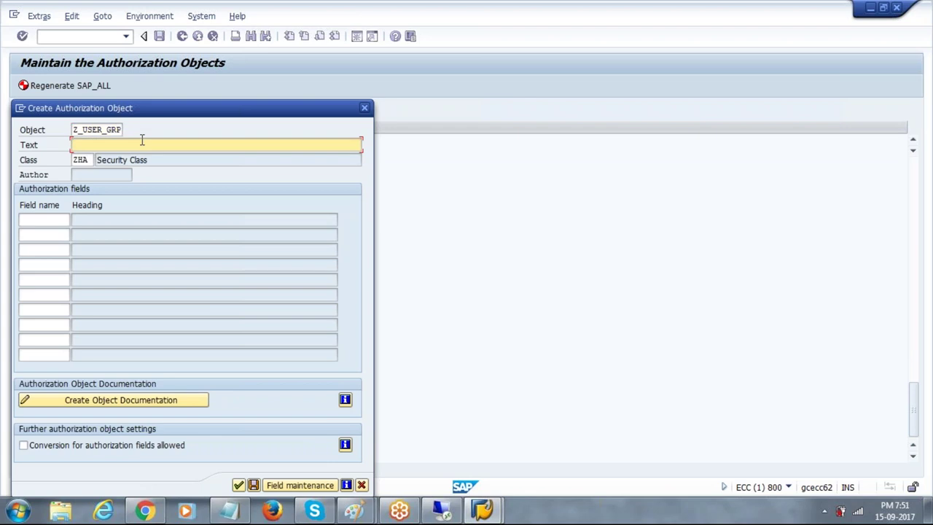
{"action": "type", "text": "User gr"}
{"action": "key", "text": "BackSpace"}
{"action": "key", "text": "BackSpace"}
{"action": "key", "text": "BackSpace"}
{"action": "key", "text": "BackSpace"}
{"action": "key", "text": "BackSpace"}
{"action": "key", "text": "BackSpace"}
{"action": "key", "text": "BackSpace"}
{"action": "type", "text": "Single user maintaince "}
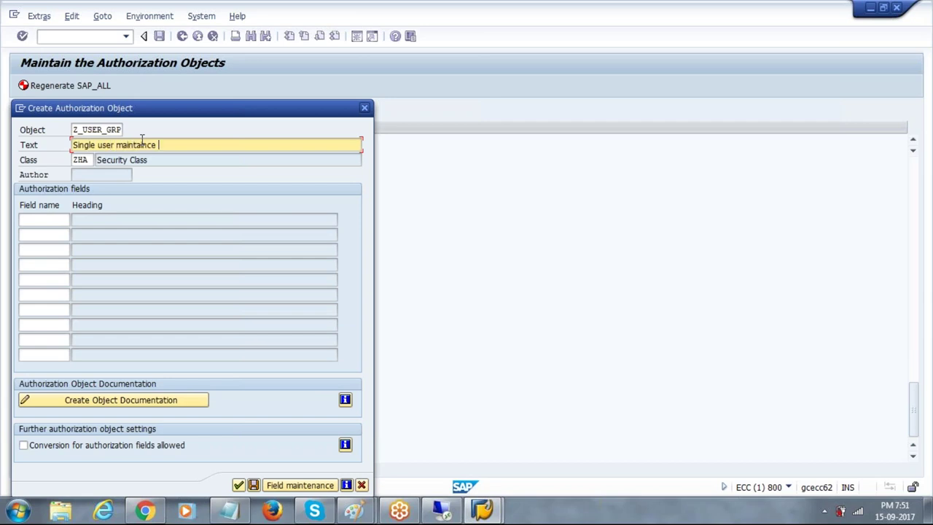
{"action": "type", "text": "for HARISH"}
Enter ACTVT (Activity) as the first authorization field of Z_USER_GRP
{"action": "left_click", "coordinate": [54, 222]}
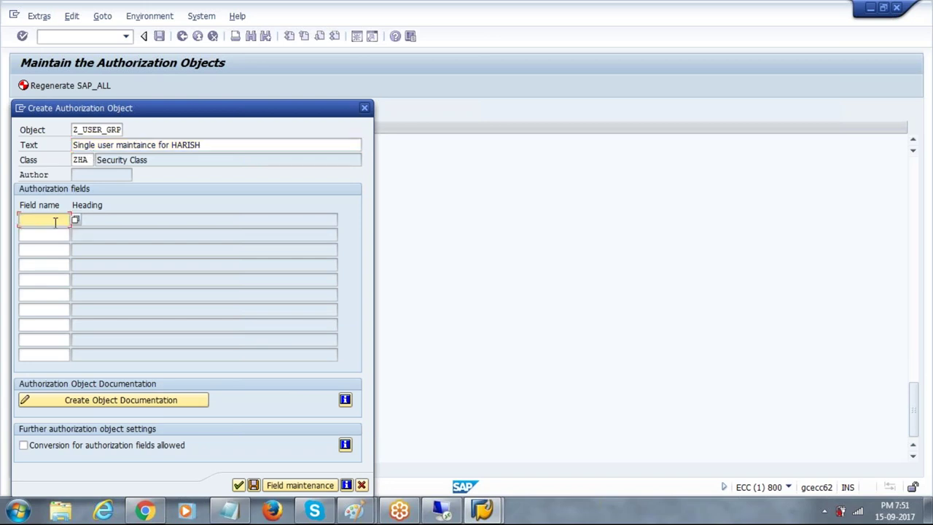
{"action": "type", "text": "ACTVITY"}
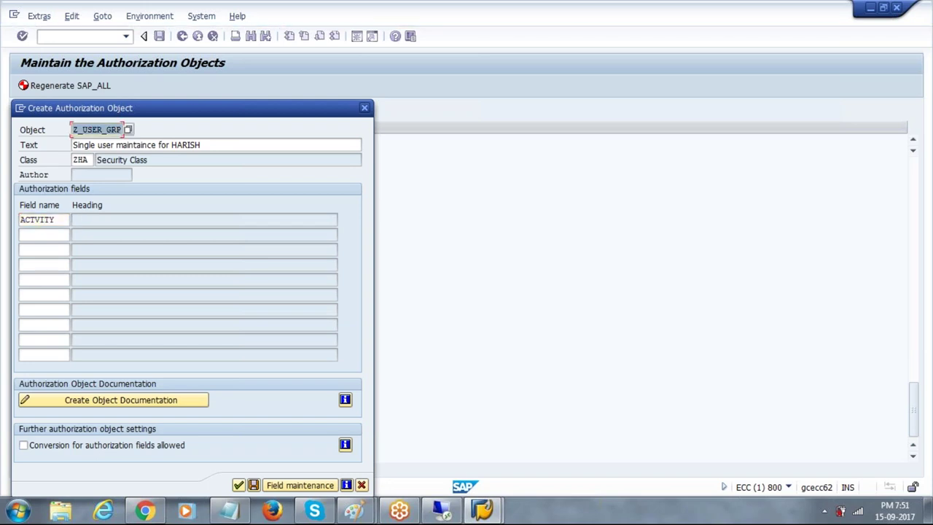
{"action": "left_click", "coordinate": [59, 220]}
{"action": "key", "text": "Return"}
{"action": "left_click", "coordinate": [37, 220]}
{"action": "type", "text": "I"}
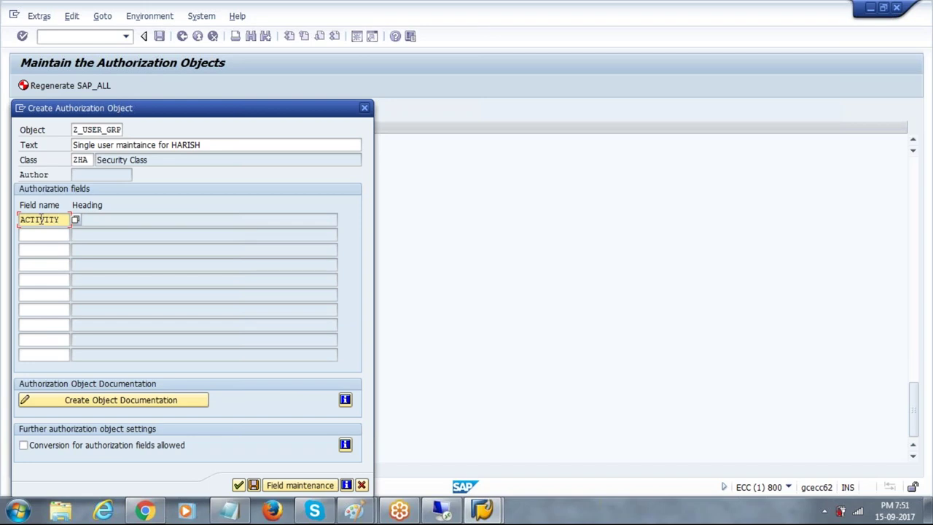
{"action": "key", "text": "BackSpace"}
{"action": "key", "text": "BackSpace"}
{"action": "key", "text": "BackSpace"}
{"action": "key", "text": "BackSpace"}
{"action": "key", "text": "BackSpace"}
{"action": "type", "text": "V"}
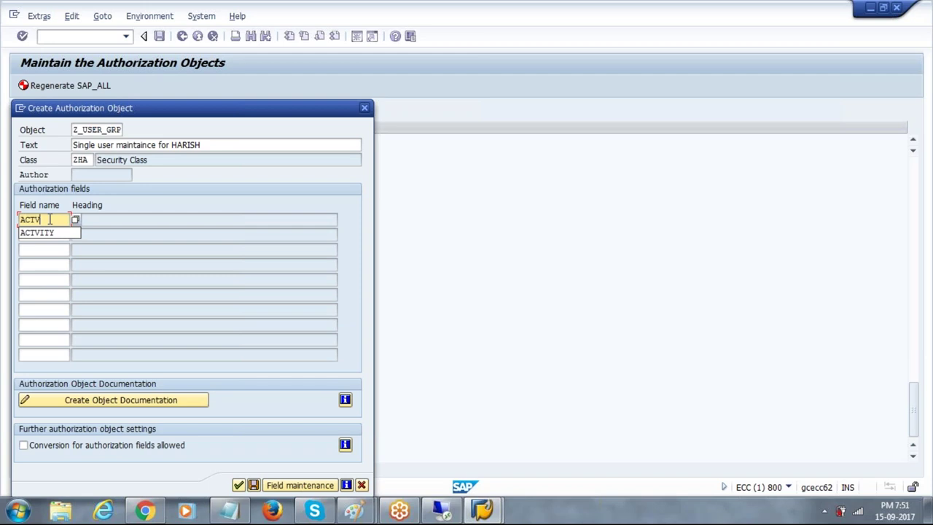
{"action": "key", "text": "BackSpace"}
{"action": "key", "text": "BackSpace"}
{"action": "type", "text": "T"}
{"action": "key", "text": "Escape"}
{"action": "type", "text": "VT"}
{"action": "key", "text": "Return"}
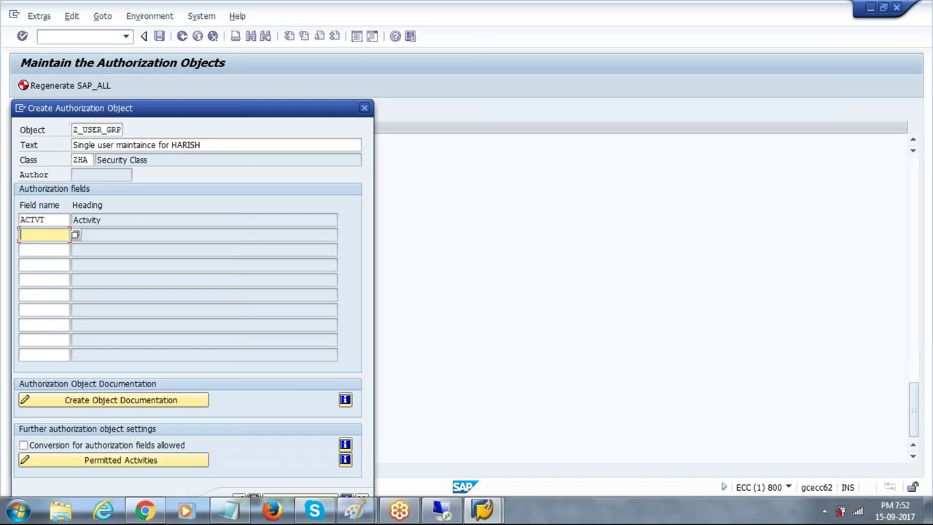
Add CLASS as the second authorization field and select the class value ZHA
{"action": "type", "text": "CLADD"}
{"action": "key", "text": "BackSpace"}
{"action": "key", "text": "BackSpace"}
{"action": "type", "text": "SS"}
{"action": "key", "text": "Return"}
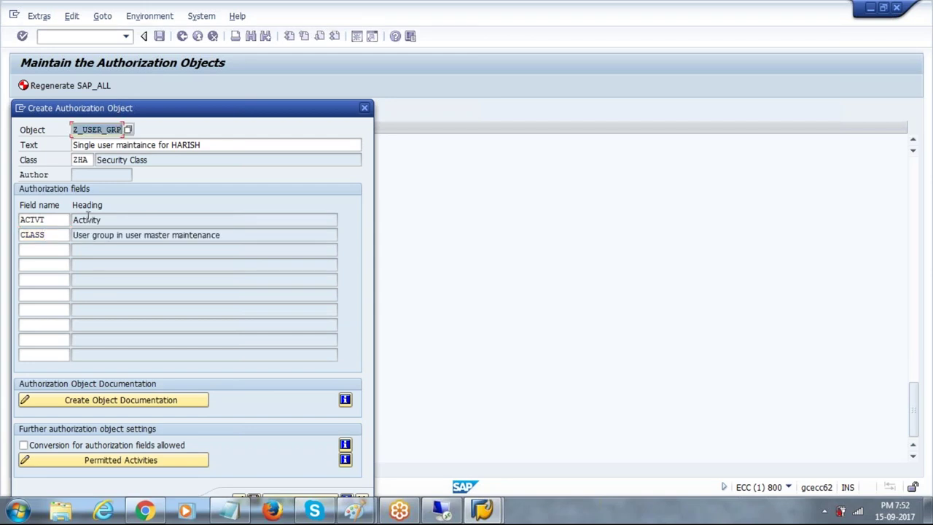
{"action": "left_click", "coordinate": [91, 160]}
{"action": "left_click_drag", "start_coordinate": [91, 161], "coordinate": [73, 159]}
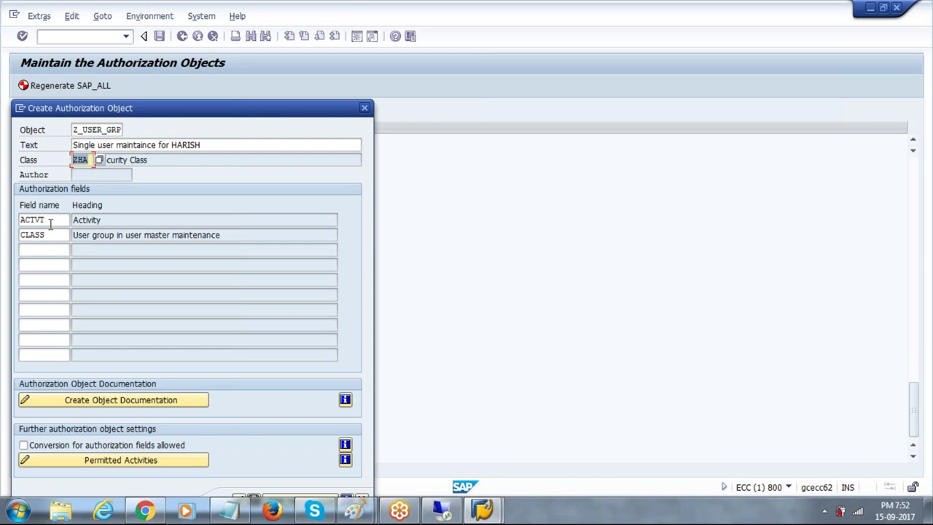
Save Z_USER_GRP's object directory entry and acknowledge the maintain permitted activities message
{"action": "left_click", "coordinate": [150, 462]}
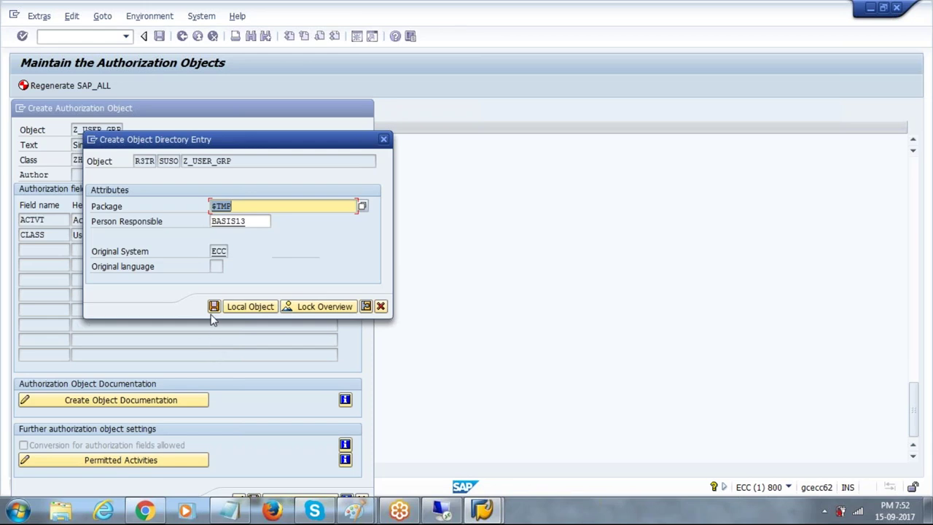
{"action": "left_click", "coordinate": [214, 307]}
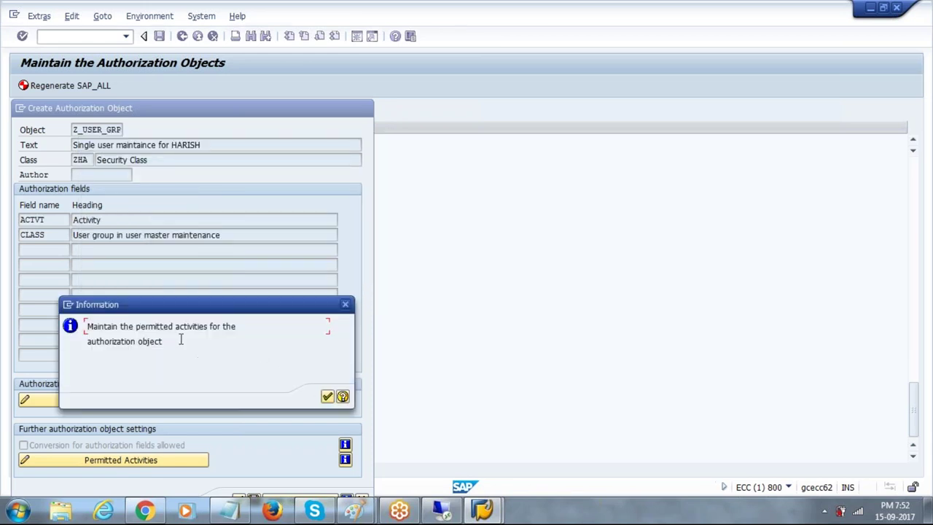
{"action": "left_click", "coordinate": [327, 396]}
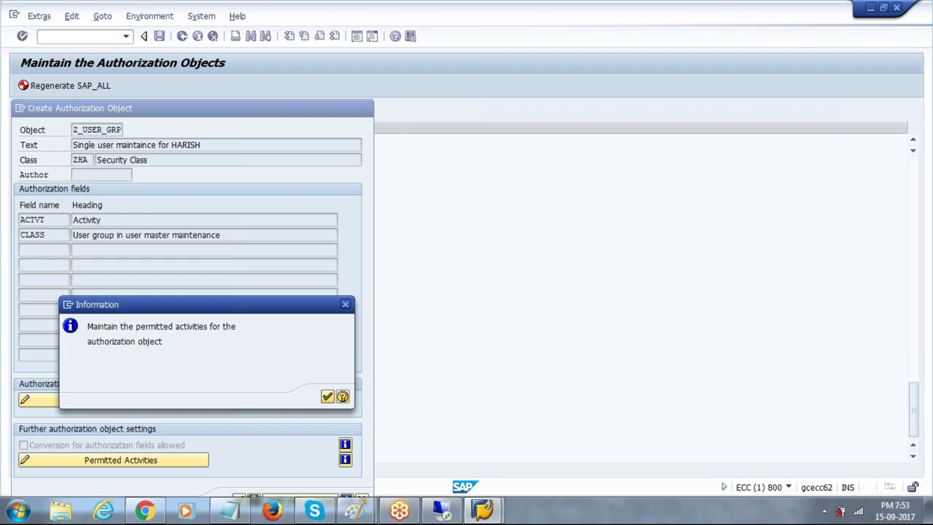
In Notepad, add the note line 'SE93--->Create --->ABAP -->Coding'
{"action": "key", "text": "alt+Tab"}
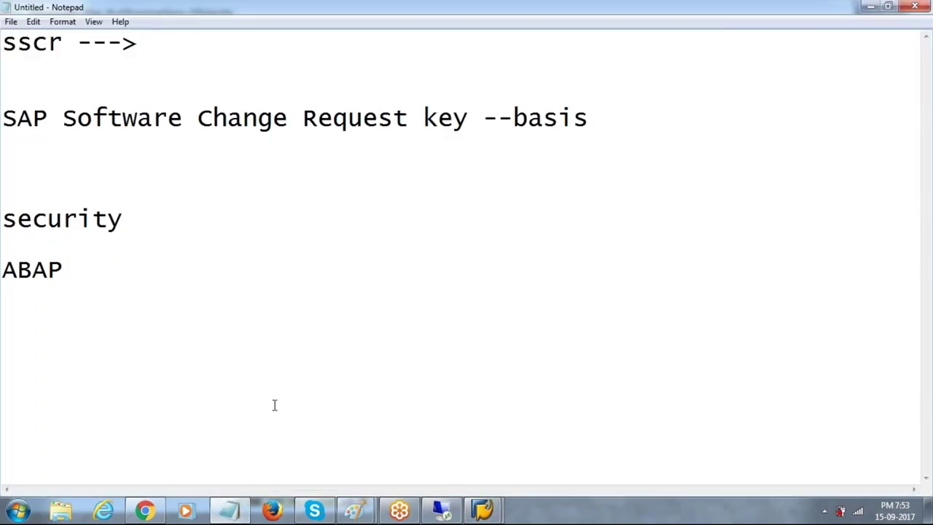
{"action": "type", "text": "SE9"}
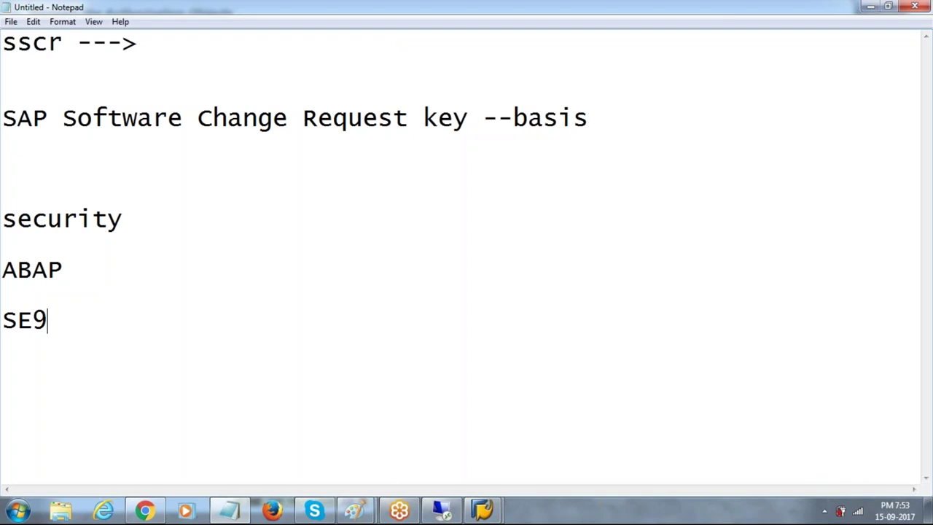
{"action": "type", "text": "3---.C"}
{"action": "key", "text": "BackSpace"}
{"action": "key", "text": "BackSpace"}
{"action": "type", "text": ">C"}
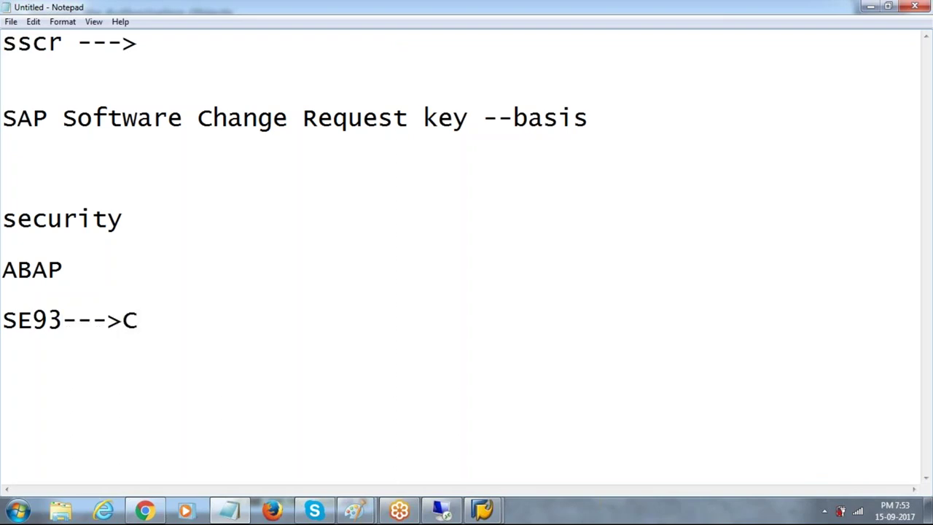
{"action": "type", "text": "reate --->ABAP -->Create"}
{"action": "key", "text": "BackSpace"}
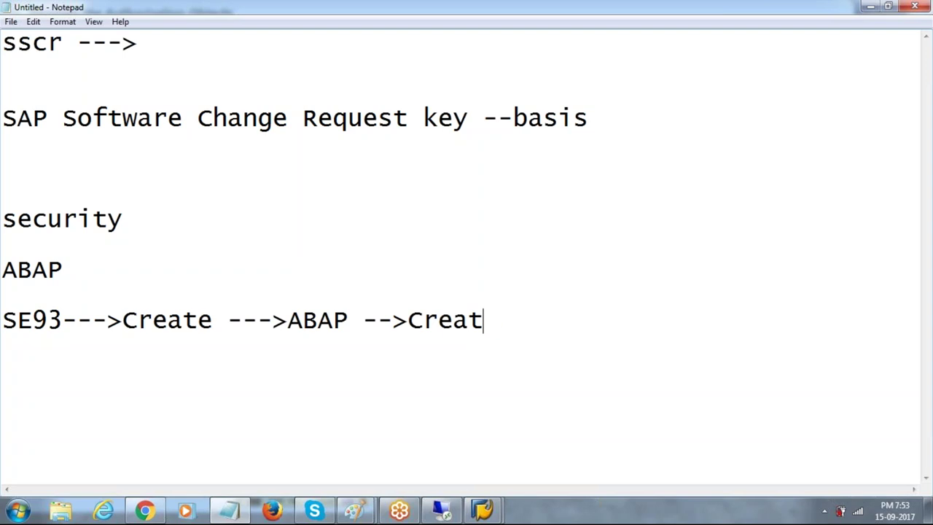
{"action": "key", "text": "BackSpace"}
{"action": "key", "text": "BackSpace"}
{"action": "key", "text": "BackSpace"}
{"action": "key", "text": "BackSpace"}
{"action": "type", "text": "oding"}
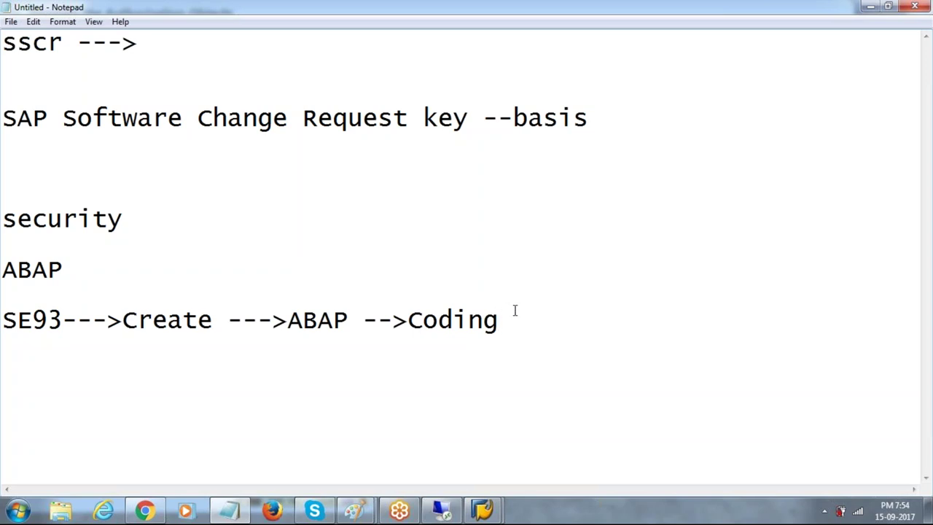
Add 'AU01 OR SU01' on the next line and briefly highlight it
{"action": "key", "text": "Return"}
{"action": "key", "text": "Return"}
{"action": "type", "text": "AU01"}
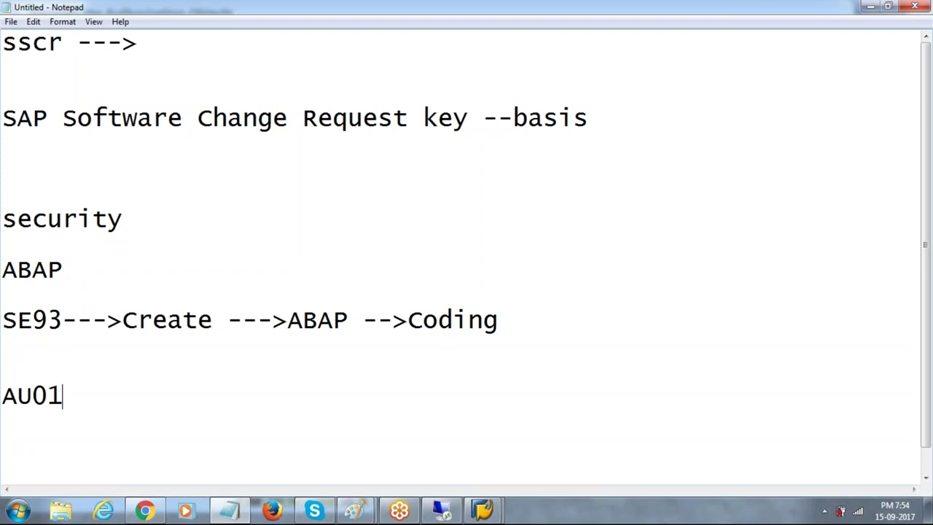
{"action": "type", "text": " OR SU"}
{"action": "type", "text": "01"}
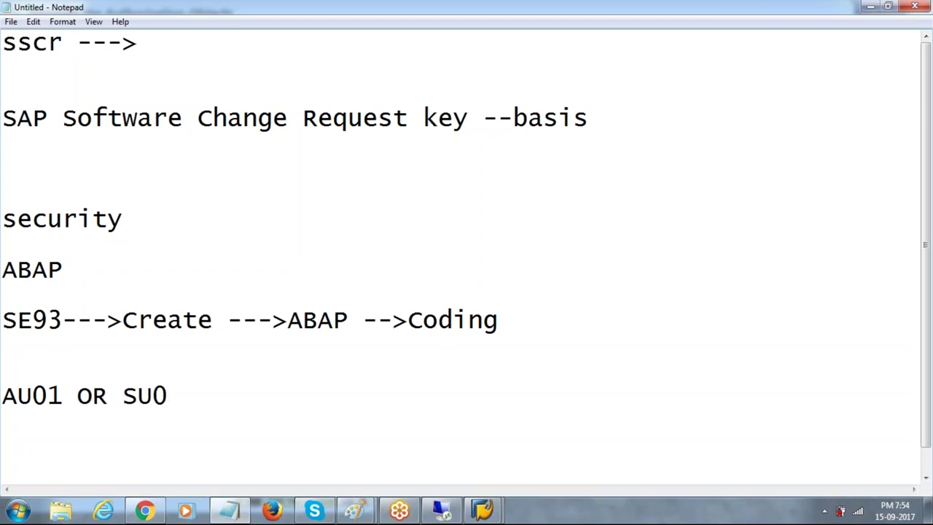
{"action": "key", "text": "Return"}
{"action": "key", "text": "Return"}
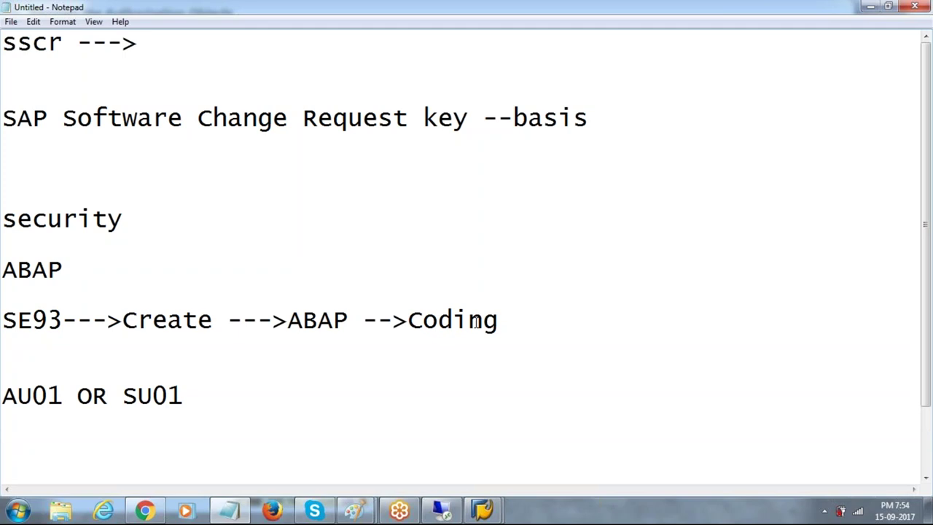
{"action": "left_click_drag", "start_coordinate": [184, 394], "coordinate": [4, 365]}
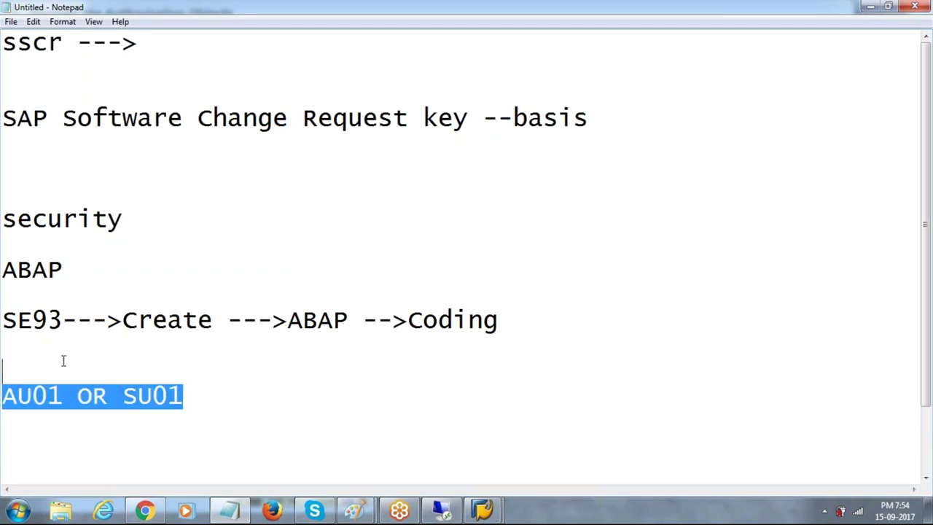
{"action": "left_click", "coordinate": [176, 390]}
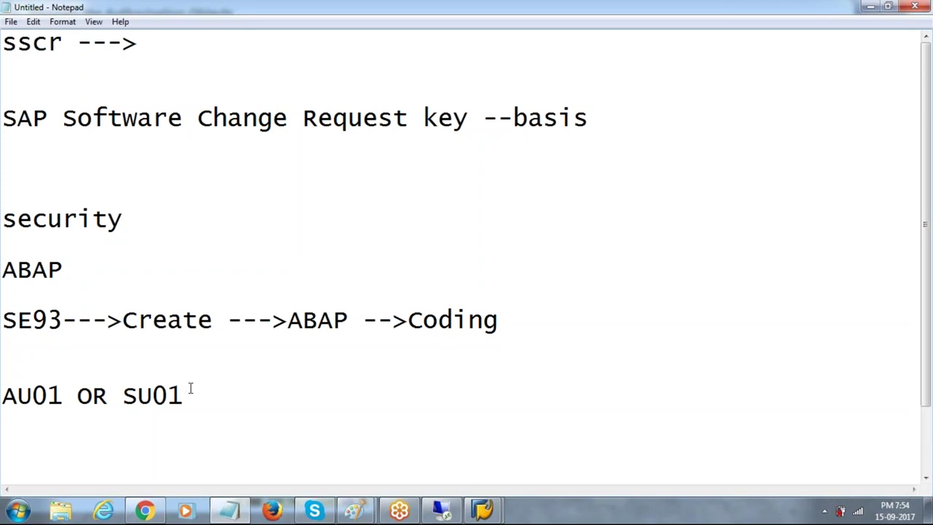
{"action": "left_click", "coordinate": [78, 341]}
{"action": "left_click", "coordinate": [195, 389]}
{"action": "mouse_move", "coordinate": [399, 510]}
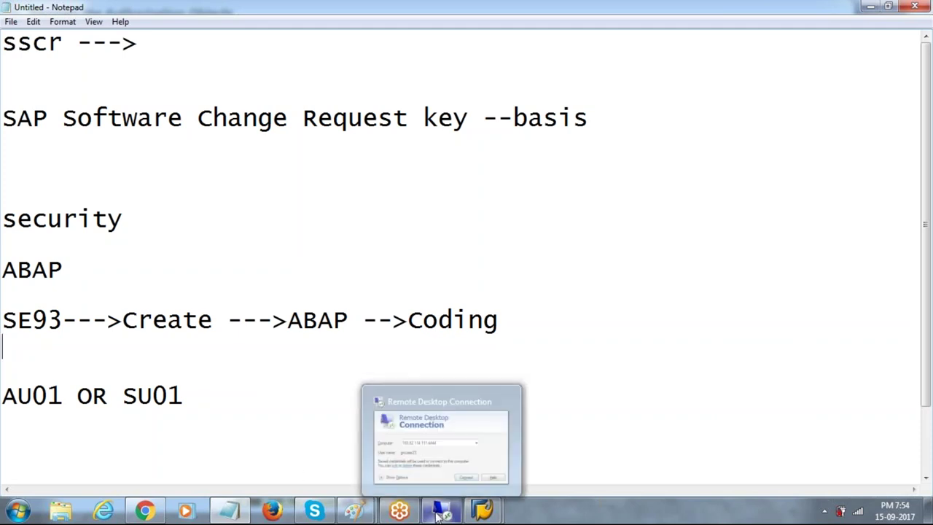
{"action": "mouse_move", "coordinate": [481, 510]}
{"action": "left_click", "coordinate": [537, 417]}
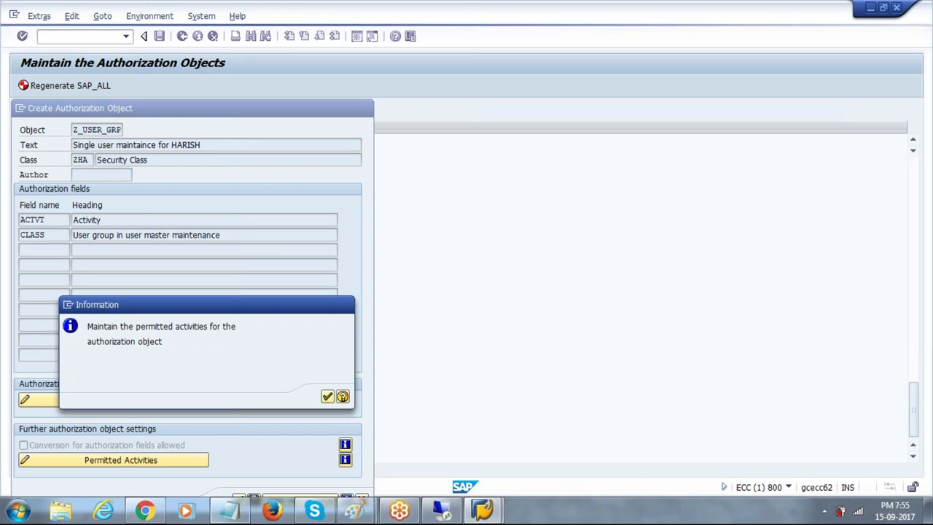
{"action": "left_click", "coordinate": [230, 510]}
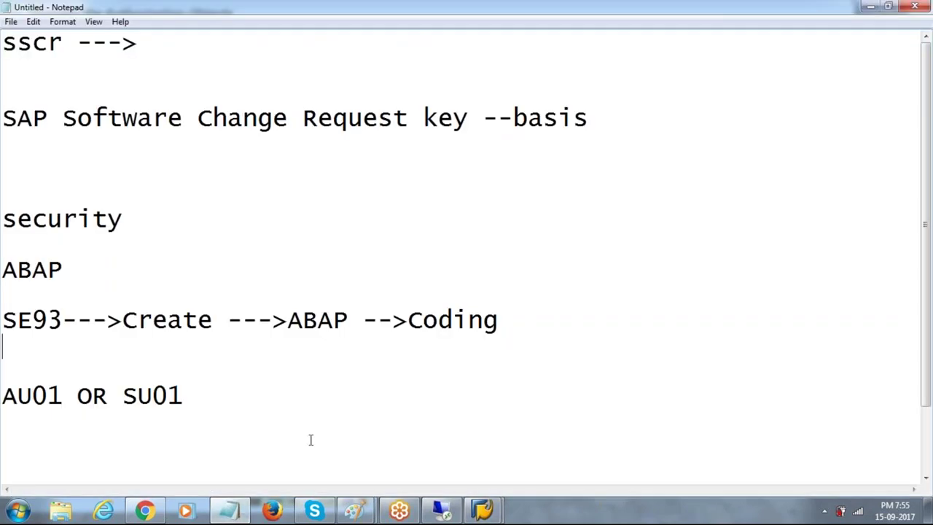
Clear the notes and begin the line 'A,CLASS,A.OBJECT,FIELDS'
{"action": "key", "text": "ctrl+a"}
{"action": "key", "text": "Delete"}
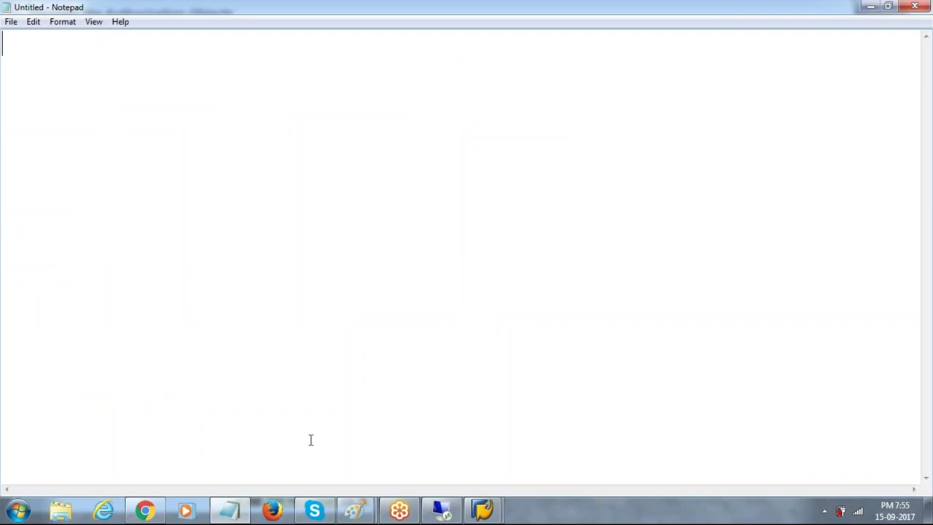
{"action": "type", "text": "A."}
{"action": "key", "text": "BackSpace"}
{"action": "type", "text": ",CLASS,A.OBJECTF"}
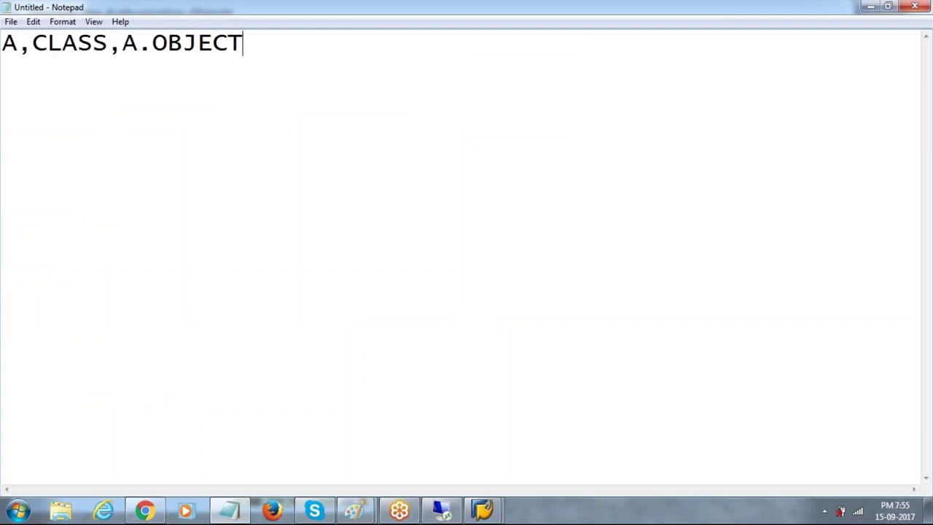
{"action": "key", "text": "BackSpace"}
{"action": "key", "text": "BackSpace"}
{"action": "type", "text": "T,FIE"}
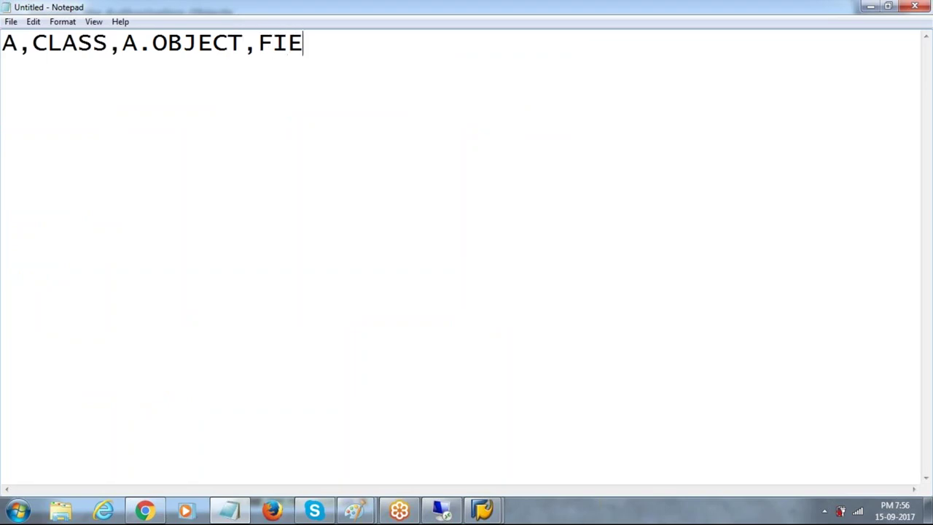
{"action": "type", "text": "LDS ,C"}
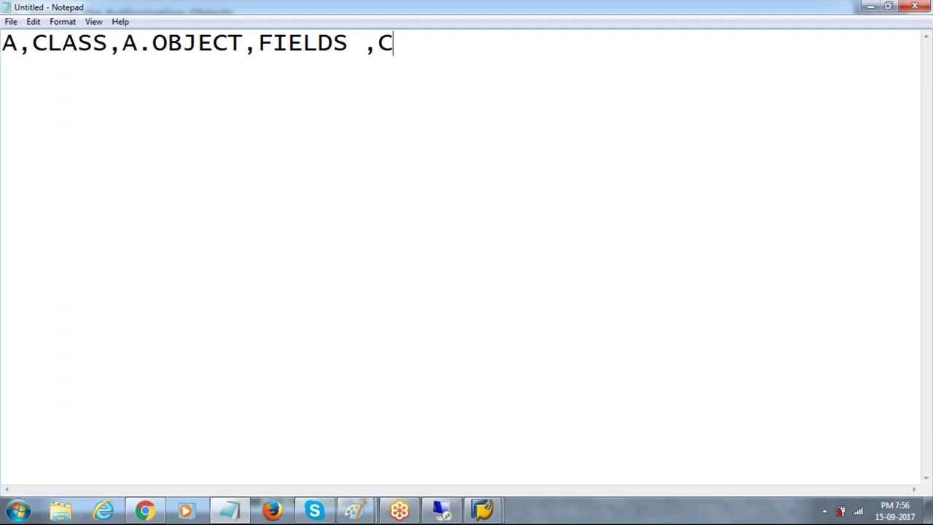
Complete the line as 'A,CLASS,A.OBJECT,FIELDS ,A.values'
{"action": "key", "text": "BackSpace"}
{"action": "type", "text": "AV"}
{"action": "key", "text": "BackSpace"}
{"action": "key", "text": "BackSpace"}
{"action": "type", "text": "a.c"}
{"action": "key", "text": "BackSpace"}
{"action": "key", "text": "BackSpace"}
{"action": "key", "text": "BackSpace"}
{"action": "type", "text": "A.values"}
Add a dashed arrow line below and point out CLASS, OBJECT and values
{"action": "key", "text": "Return"}
{"action": "key", "text": "Return"}
{"action": "key", "text": "Return"}
{"action": "key", "text": "Return"}
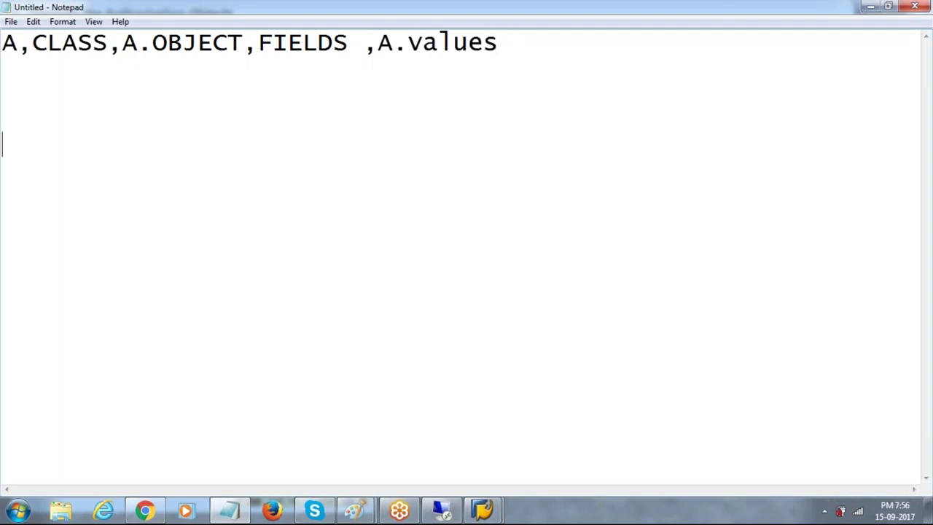
{"action": "type", "text": "--------------------->"}
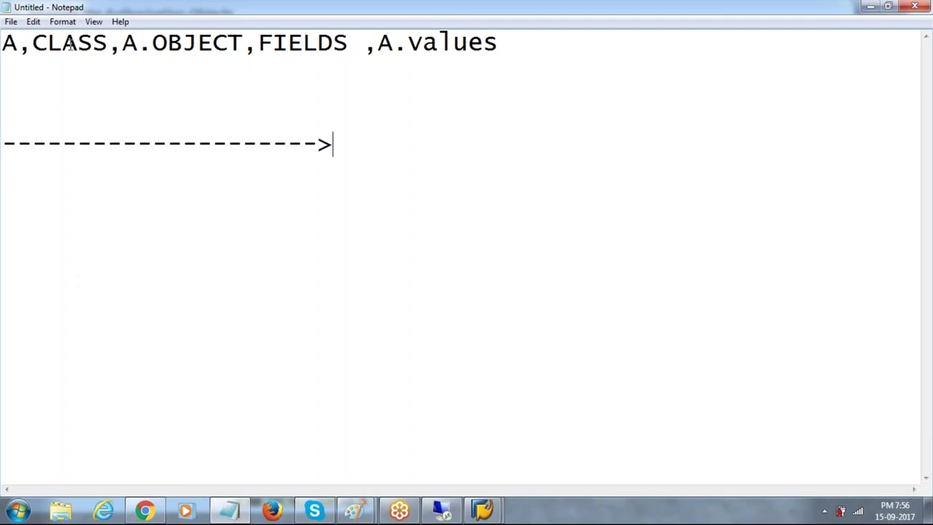
{"action": "left_click", "coordinate": [167, 45]}
{"action": "left_click", "coordinate": [272, 59]}
{"action": "left_click", "coordinate": [424, 42]}
Type the lines zHA, Z_USER_gRP, SU01 and PFCG above the arrow
{"action": "left_click", "coordinate": [319, 103]}
{"action": "type", "text": "zHA"}
{"action": "key", "text": "Return"}
{"action": "type", "text": "Z"}
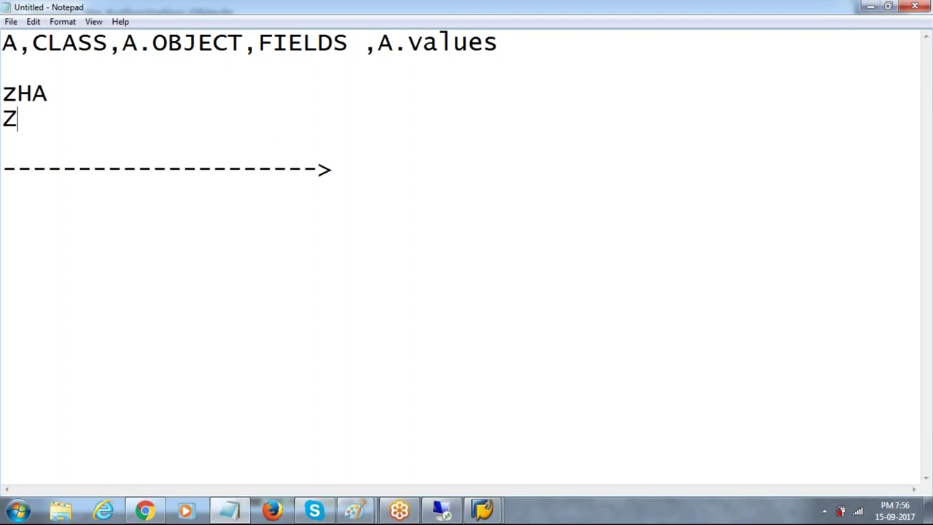
{"action": "type", "text": "_USER_gRP"}
{"action": "key", "text": "Return"}
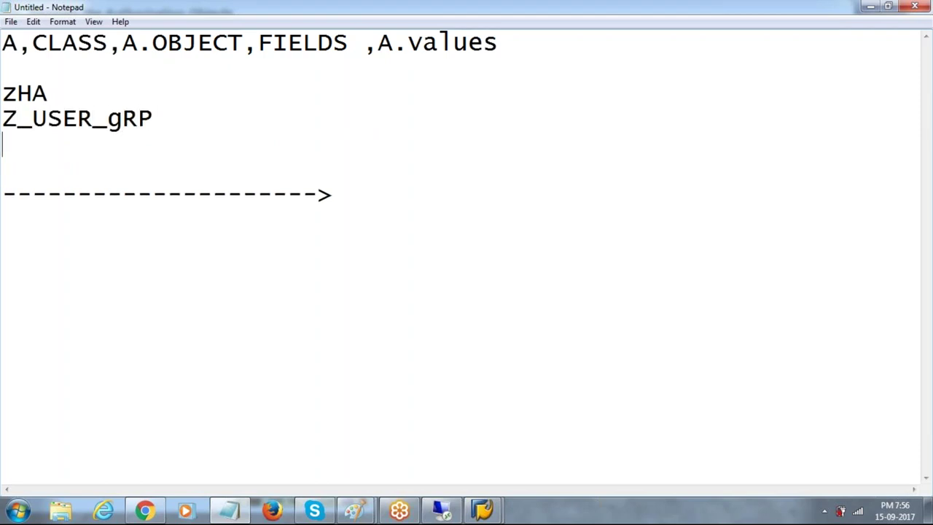
{"action": "key", "text": "Return"}
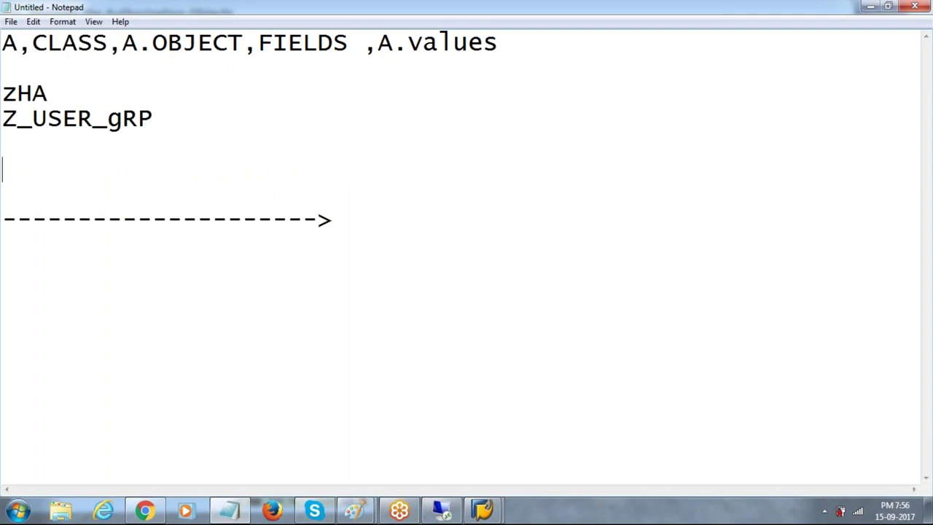
{"action": "type", "text": "SU01"}
{"action": "key", "text": "Return"}
{"action": "key", "text": "Return"}
{"action": "type", "text": "PFCG"}
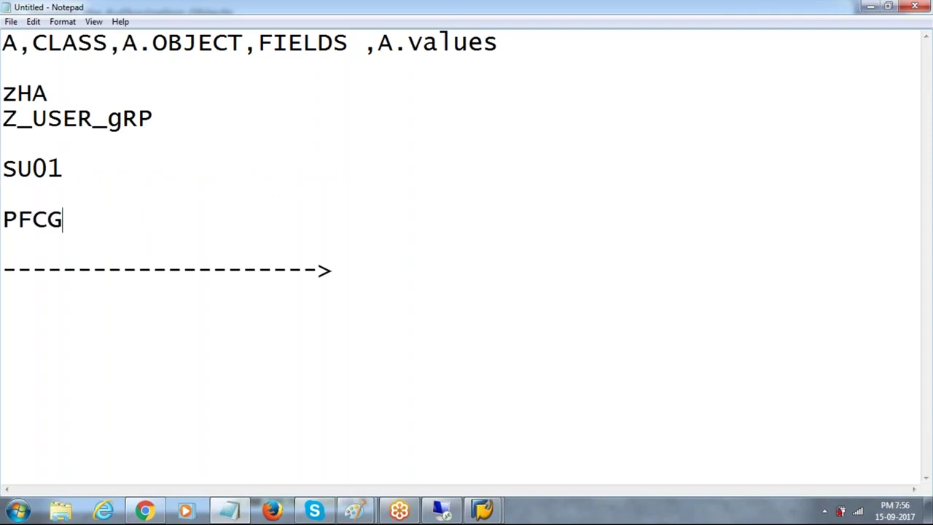
{"action": "key", "text": "Return"}
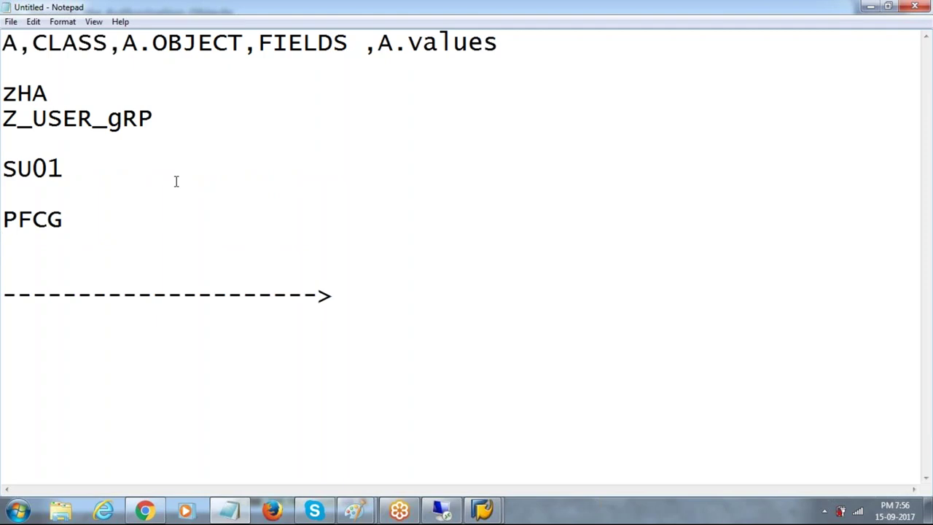
Briefly bring the SAP authorization objects window forward, then return to Notepad
{"action": "mouse_move", "coordinate": [481, 509]}
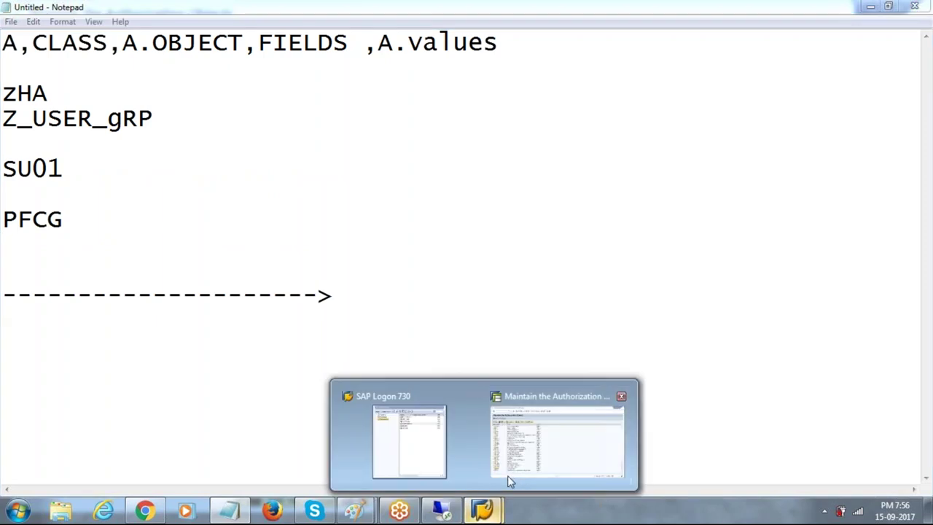
{"action": "left_click", "coordinate": [513, 472]}
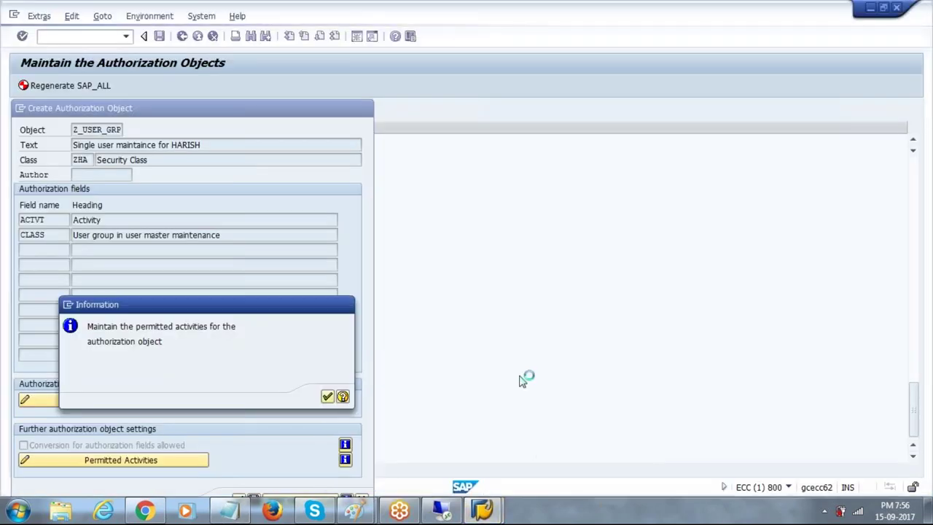
{"action": "left_click", "coordinate": [232, 511]}
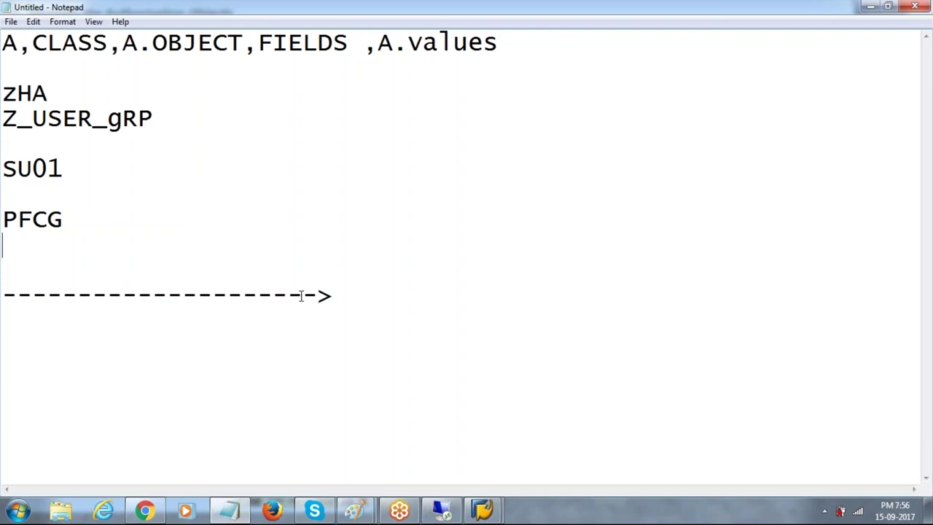
Start a new note line reading 'SU24 -->SU01 --->Change -->Add objects'
{"action": "key", "text": "Return"}
{"action": "key", "text": "Return"}
{"action": "key", "text": "Up"}
{"action": "type", "text": "SU24 "}
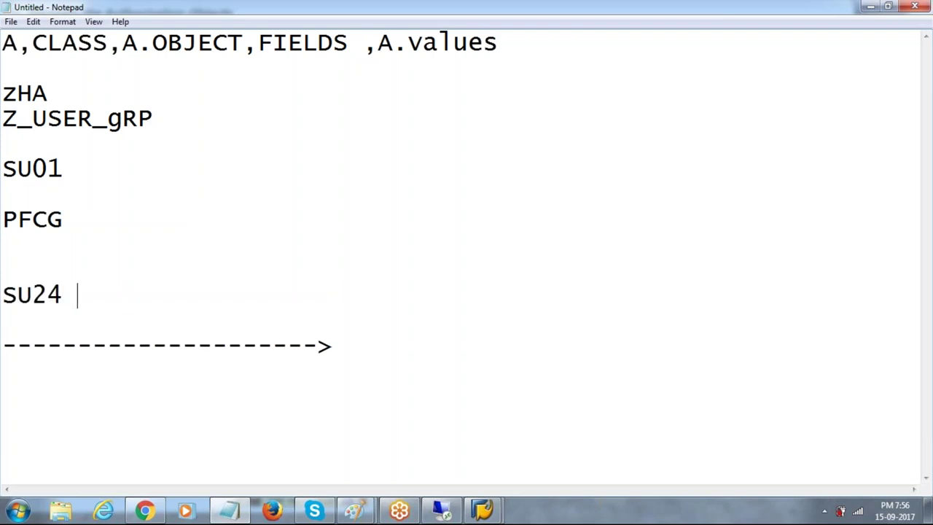
{"action": "type", "text": "-->SU01"}
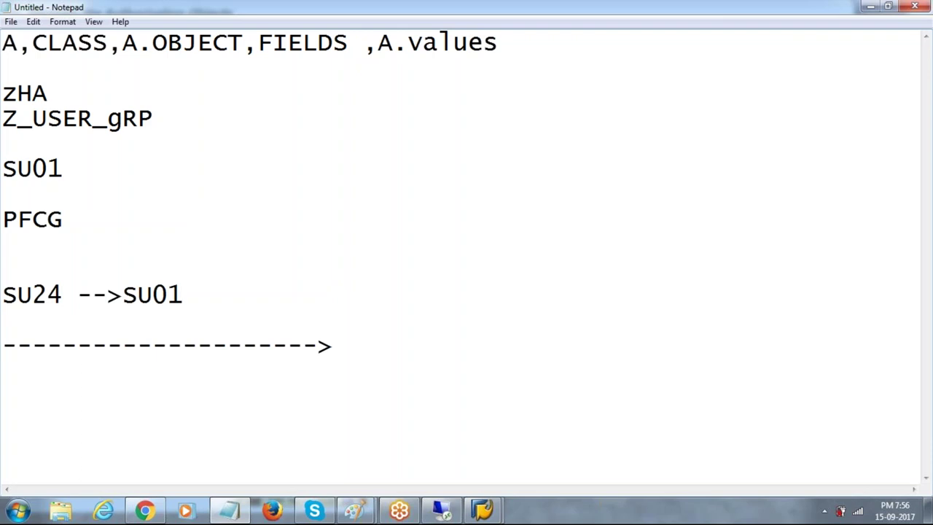
{"action": "type", "text": " --->Change"}
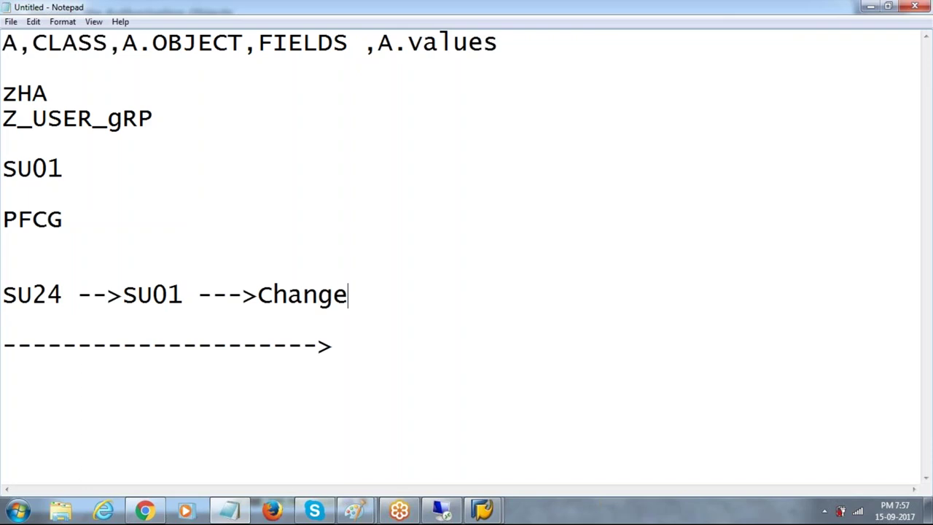
{"action": "type", "text": " -->"}
{"action": "type", "text": "ADD"}
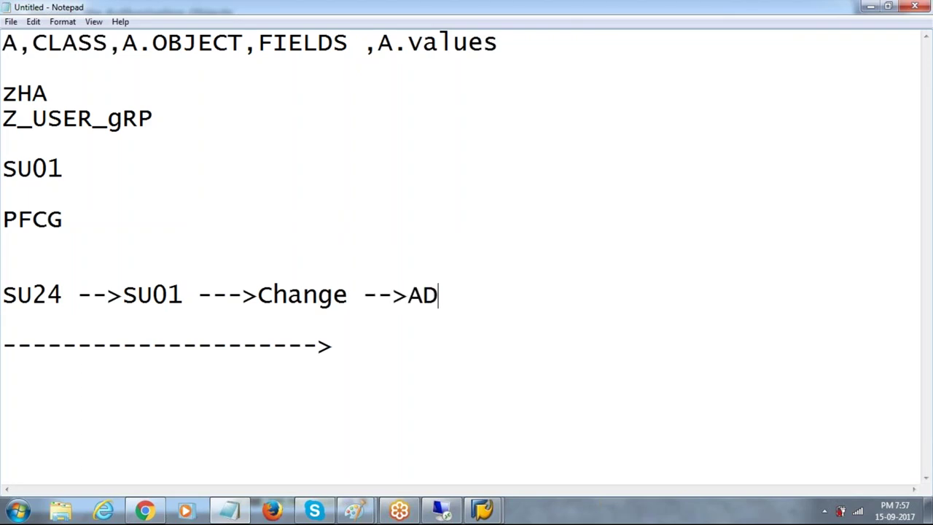
{"action": "key", "text": "BackSpace"}
{"action": "key", "text": "BackSpace"}
{"action": "type", "text": "dd oo"}
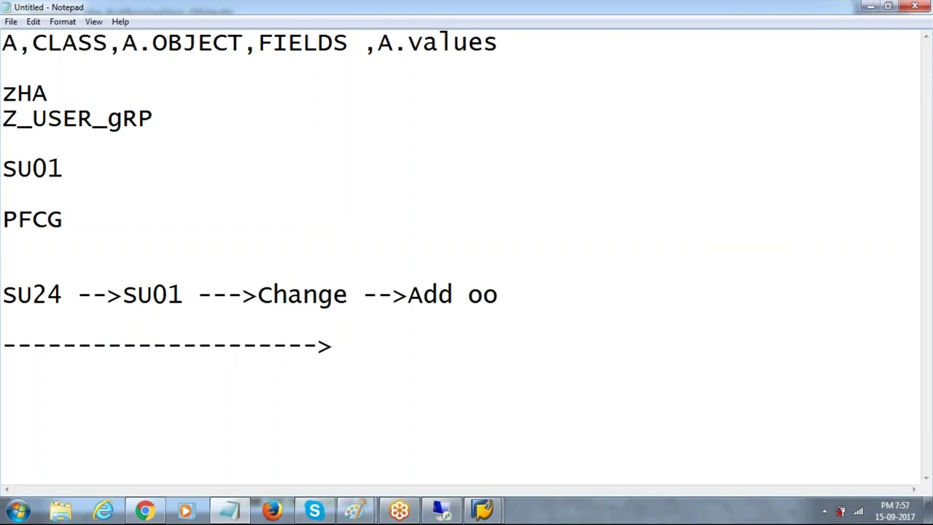
{"action": "key", "text": "BackSpace"}
{"action": "type", "text": "j"}
{"action": "key", "text": "BackSpace"}
{"action": "type", "text": "bjects-->s"}
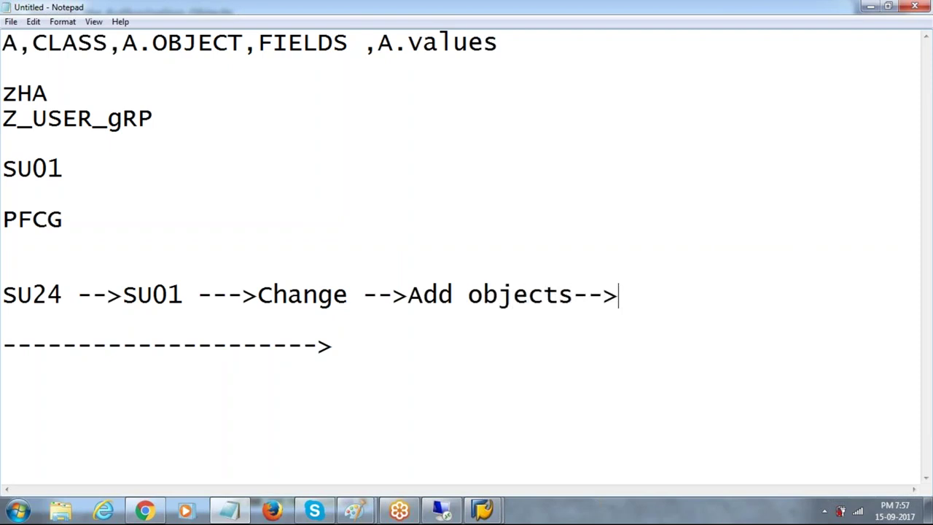
{"action": "type", "text": "lec"}
Finish it with '-->selectt' and add '-->add->' on the next line
{"action": "key", "text": "BackSpace"}
{"action": "key", "text": "BackSpace"}
{"action": "key", "text": "BackSpace"}
{"action": "type", "text": "ecl"}
{"action": "key", "text": "BackSpace"}
{"action": "key", "text": "BackSpace"}
{"action": "type", "text": "lectt"}
{"action": "key", "text": "Return"}
{"action": "key", "text": "Return"}
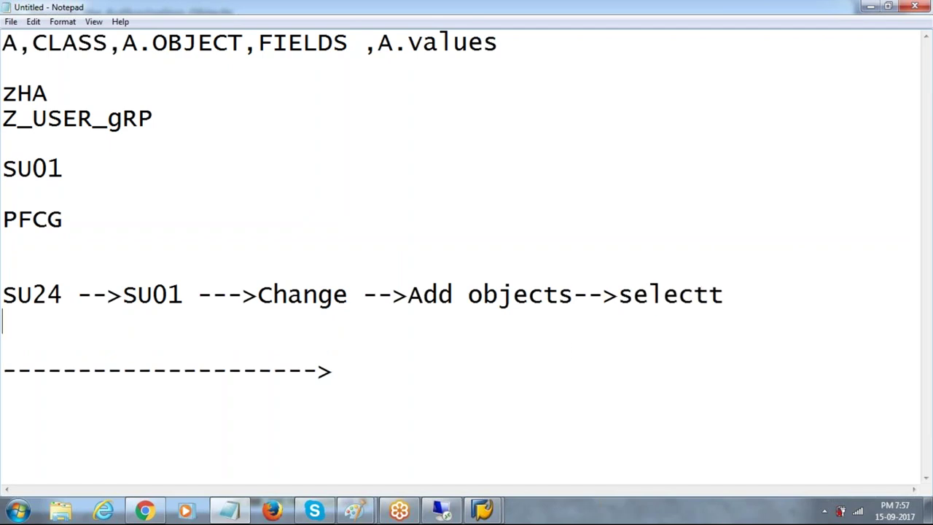
{"action": "type", "text": "-->ad"}
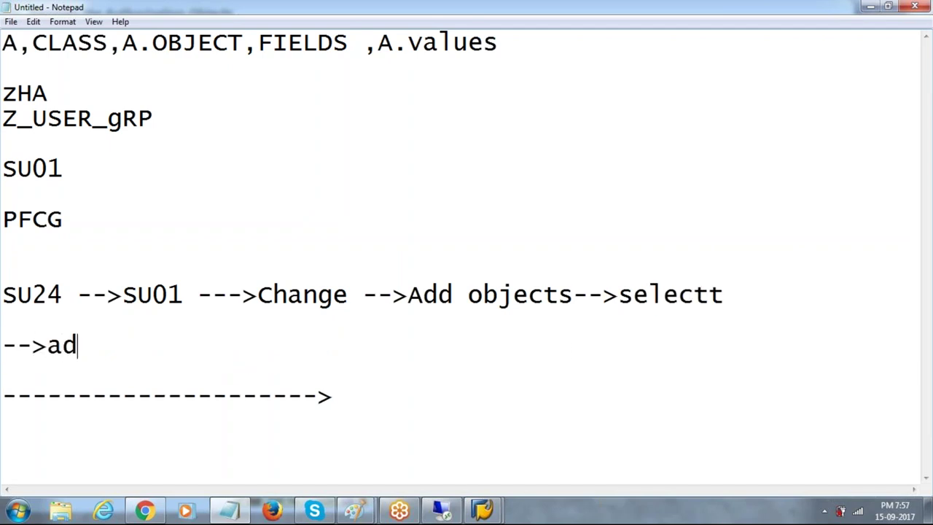
{"action": "type", "text": "d->"}
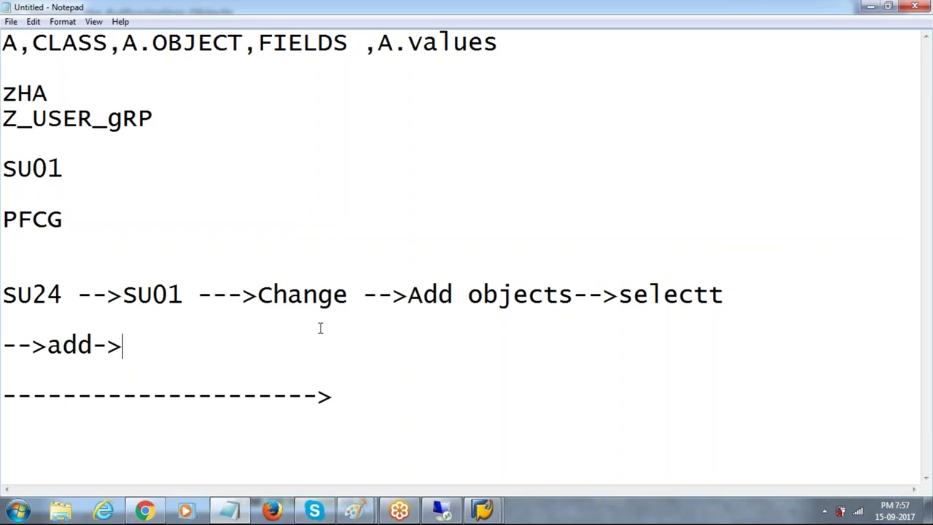
Bring up the SAP window and start logging on to the ECC system from SAP Logon
{"action": "mouse_move", "coordinate": [481, 511]}
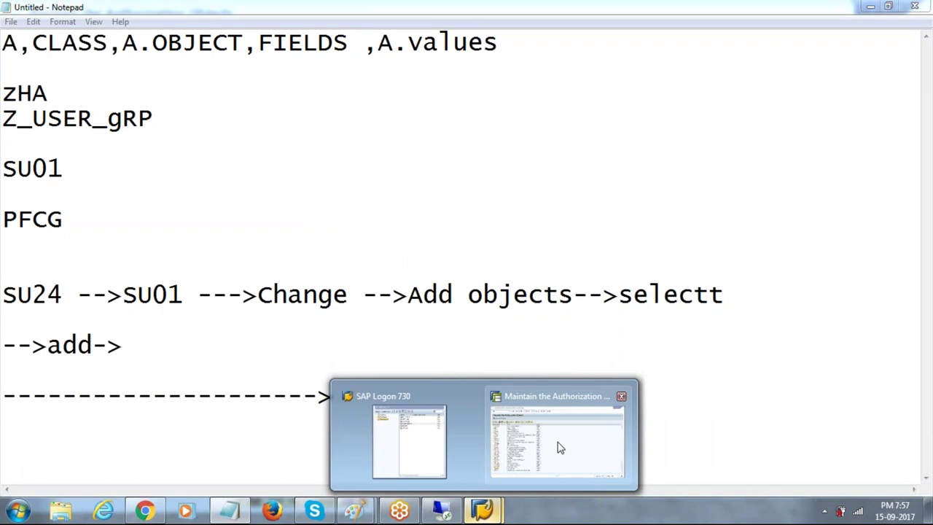
{"action": "left_click", "coordinate": [555, 448]}
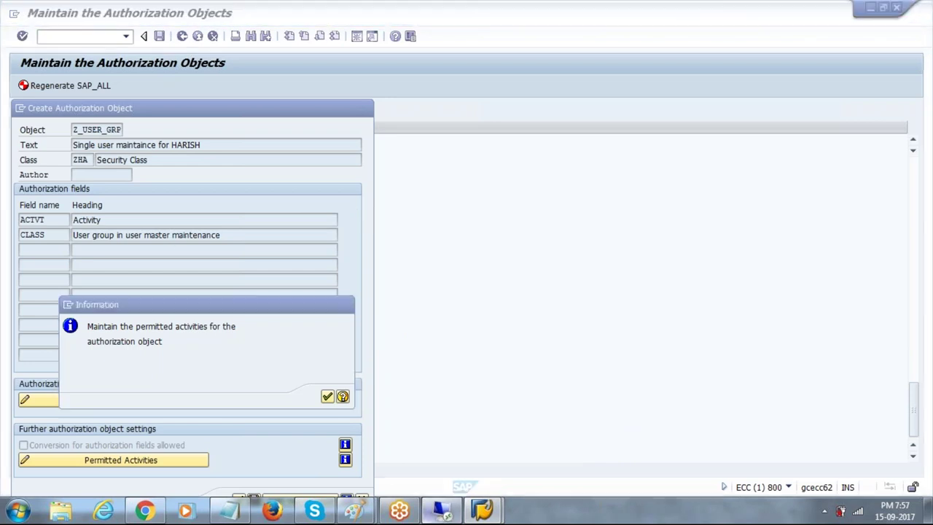
{"action": "mouse_move", "coordinate": [481, 510]}
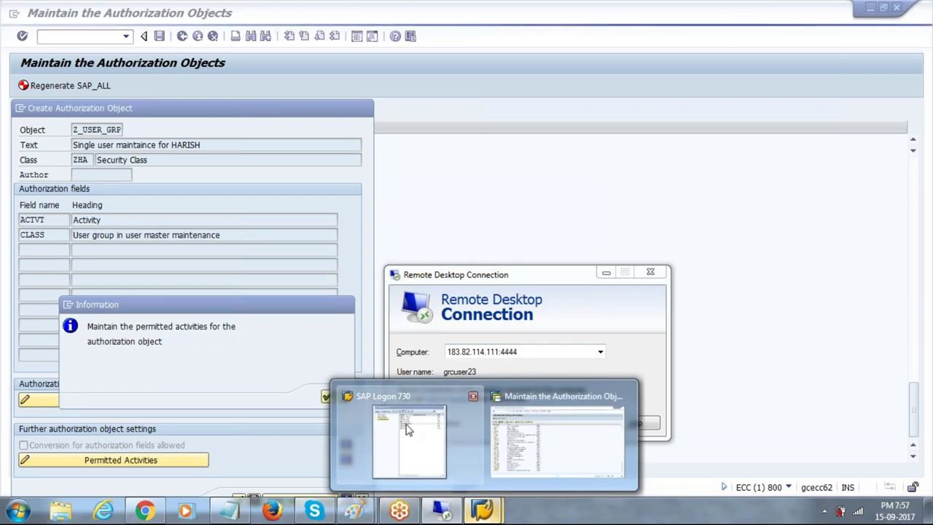
{"action": "left_click", "coordinate": [408, 431]}
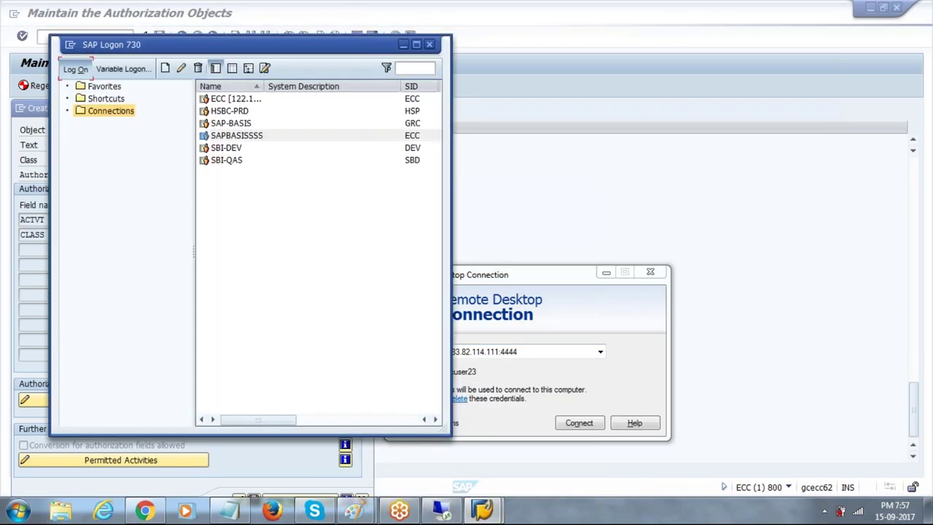
{"action": "left_click", "coordinate": [75, 69]}
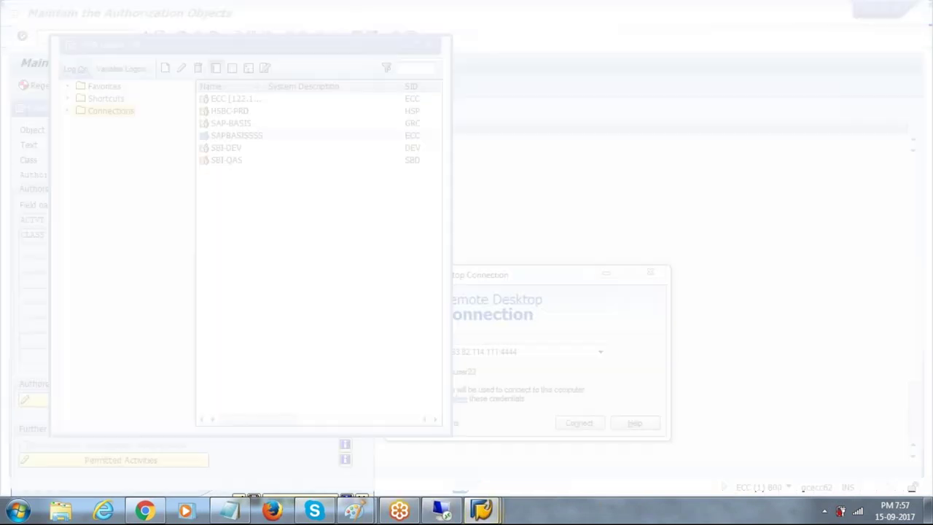
Enter the user name and password for client 800 and continue with this logon
{"action": "type", "text": "basis1"}
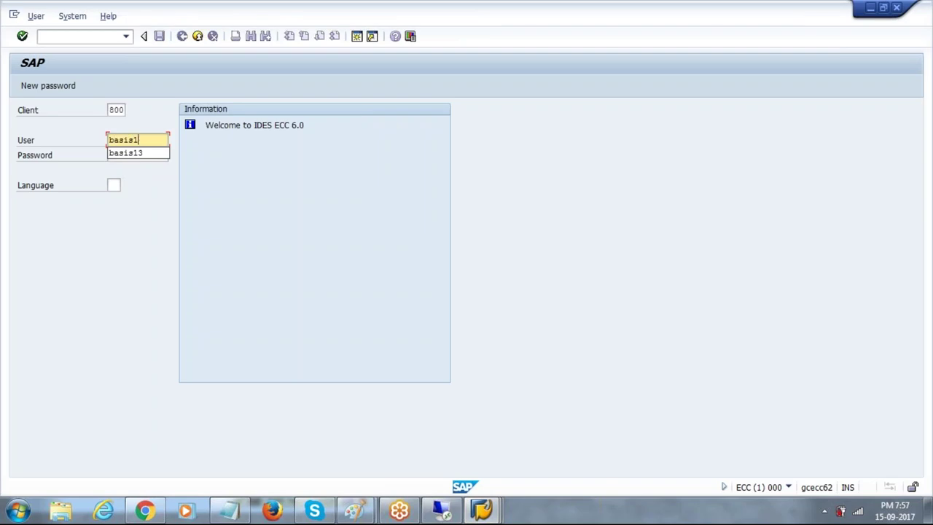
{"action": "type", "text": "4"}
{"action": "key", "text": "Tab"}
{"action": "type", "text": "************"}
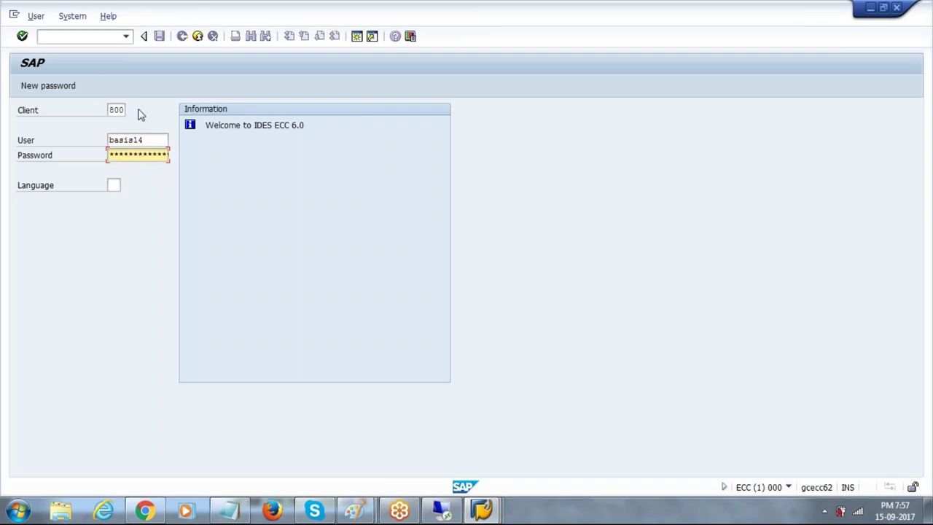
{"action": "left_click", "coordinate": [146, 139]}
{"action": "left_click", "coordinate": [135, 154]}
{"action": "key", "text": "Return"}
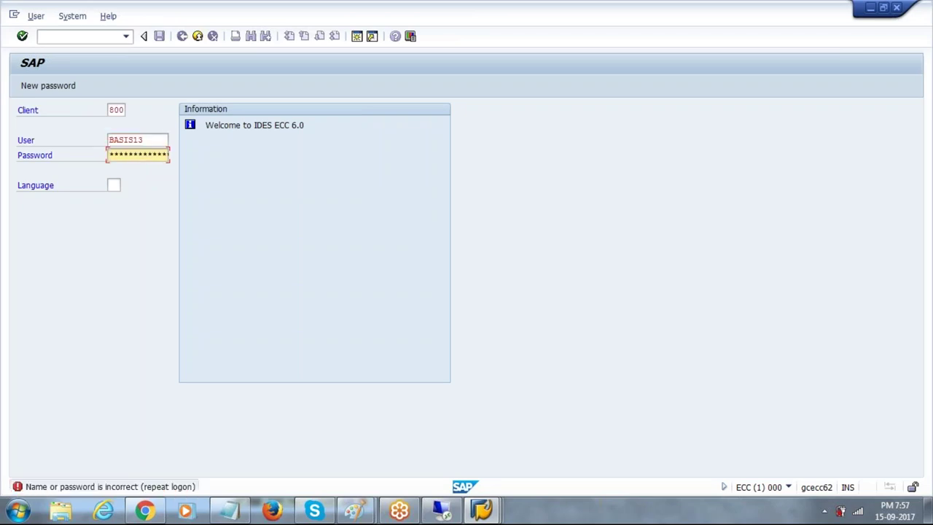
{"action": "key", "text": "Return"}
{"action": "left_click", "coordinate": [76, 373]}
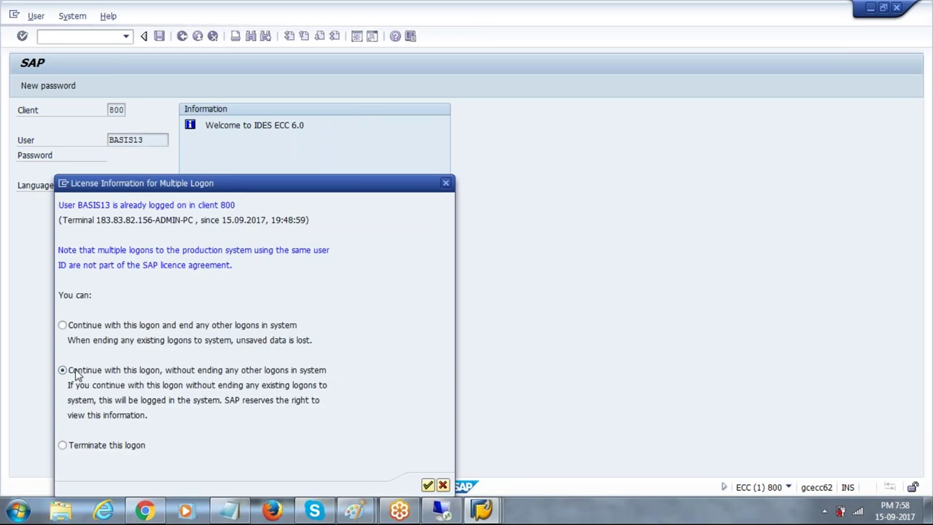
{"action": "key", "text": "Return"}
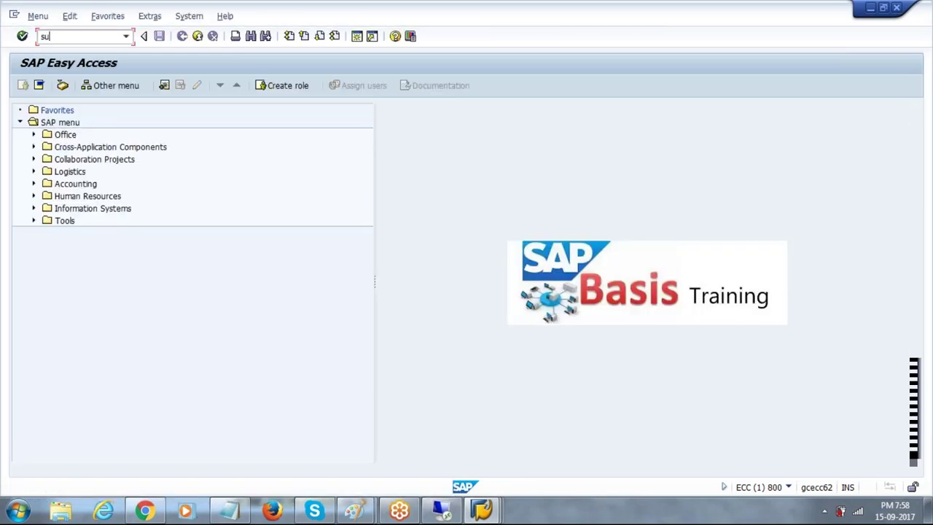
Run SU24 for transaction SU01, switch to change mode and start adding Z_USER_GRP
{"action": "type", "text": "su24"}
{"action": "key", "text": "Return"}
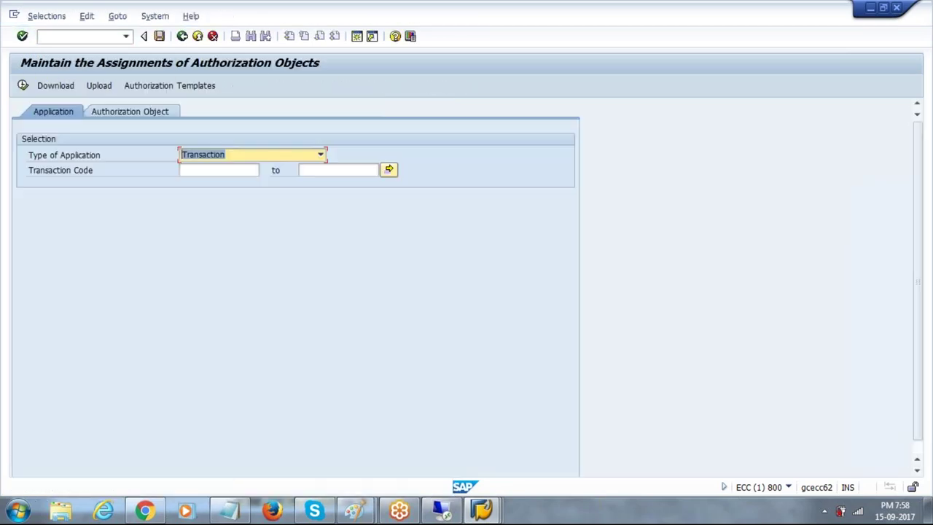
{"action": "left_click", "coordinate": [219, 169]}
{"action": "type", "text": "su01"}
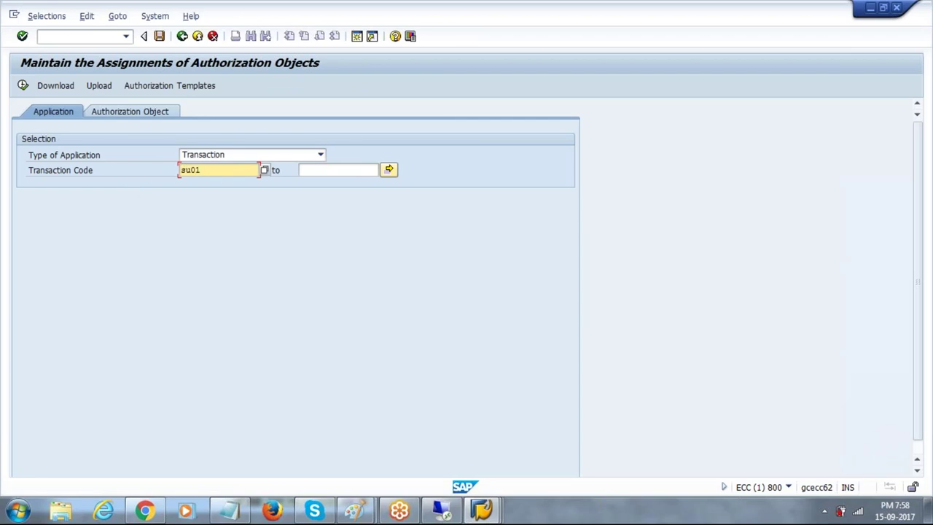
{"action": "key", "text": "Return"}
{"action": "left_click", "coordinate": [23, 86]}
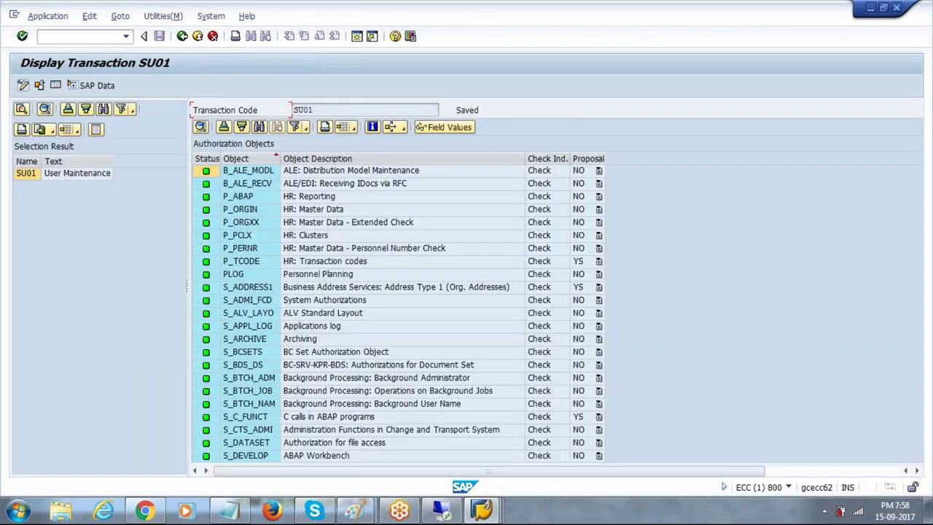
{"action": "left_click", "coordinate": [23, 85]}
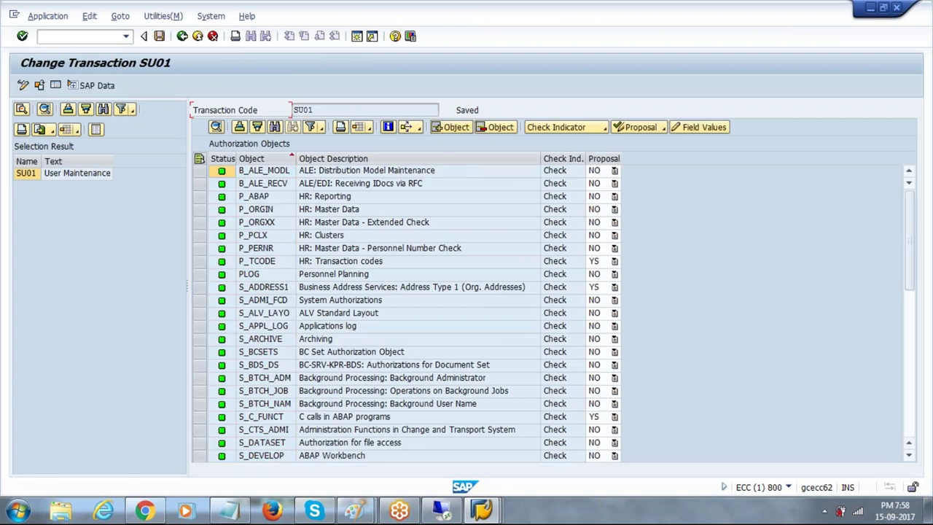
{"action": "left_click", "coordinate": [454, 128]}
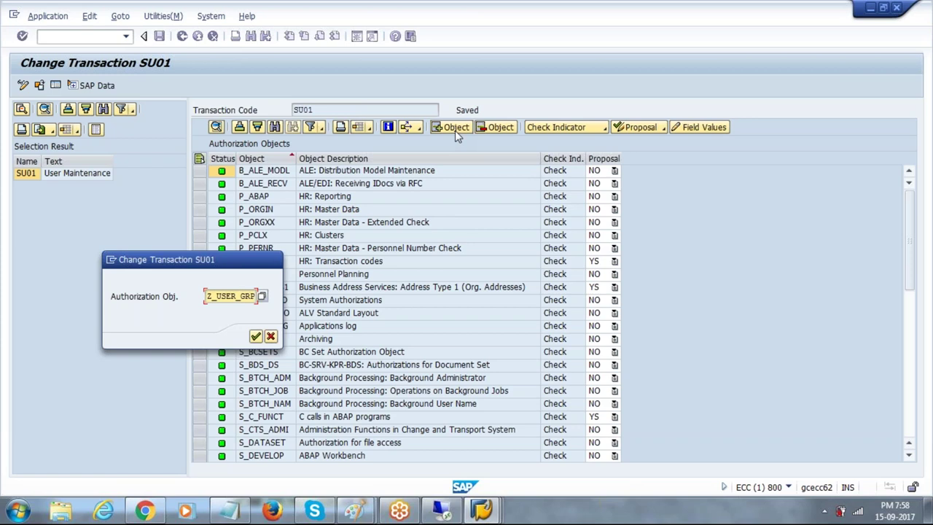
Confirm Z_USER_GRP, select its ACTVT default row and open that field's activity list
{"action": "key", "text": "Return"}
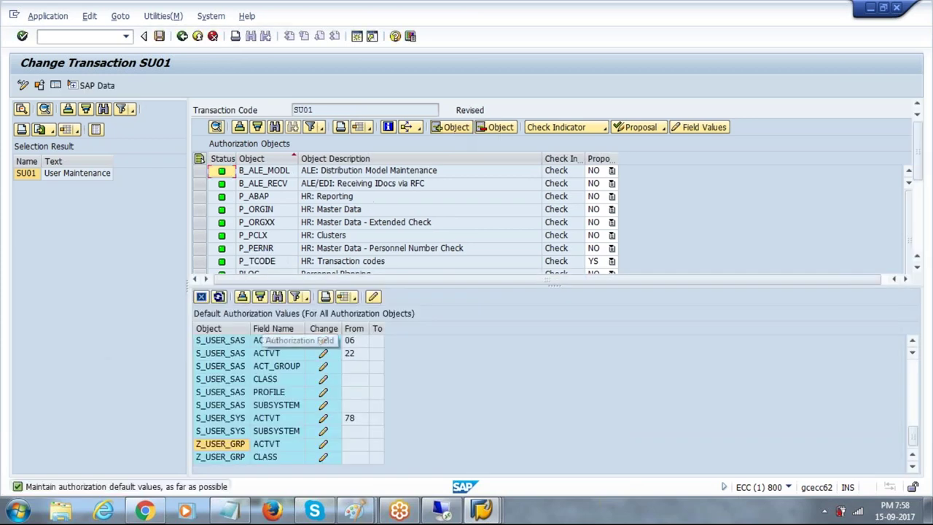
{"action": "left_click", "coordinate": [226, 446]}
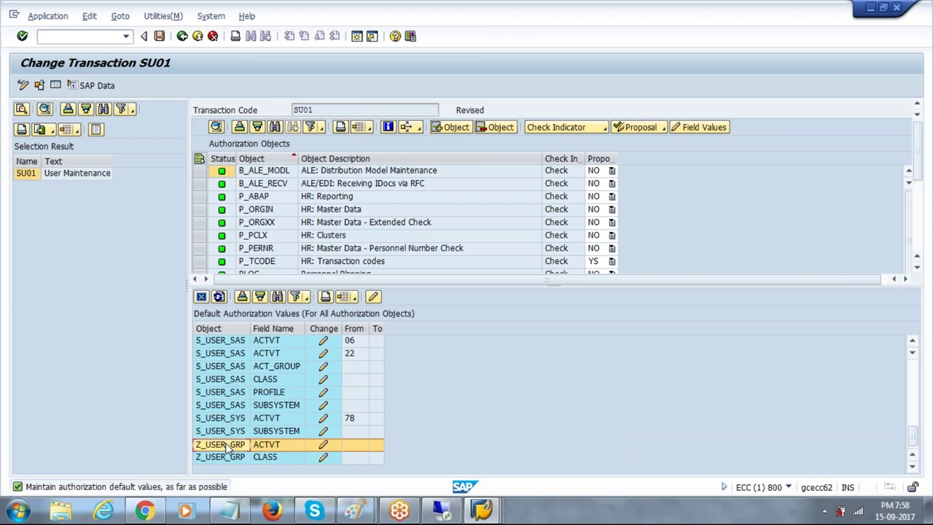
{"action": "left_click", "coordinate": [323, 445]}
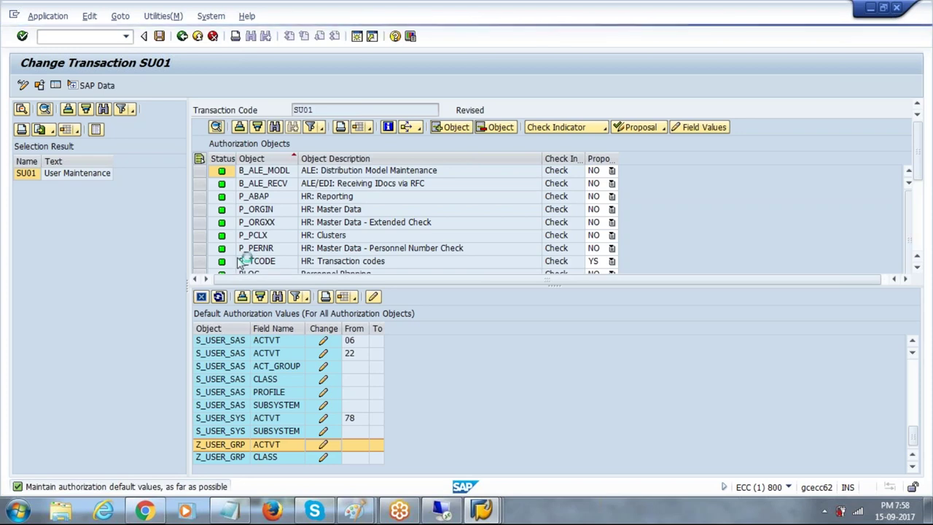
{"action": "left_click", "coordinate": [273, 451]}
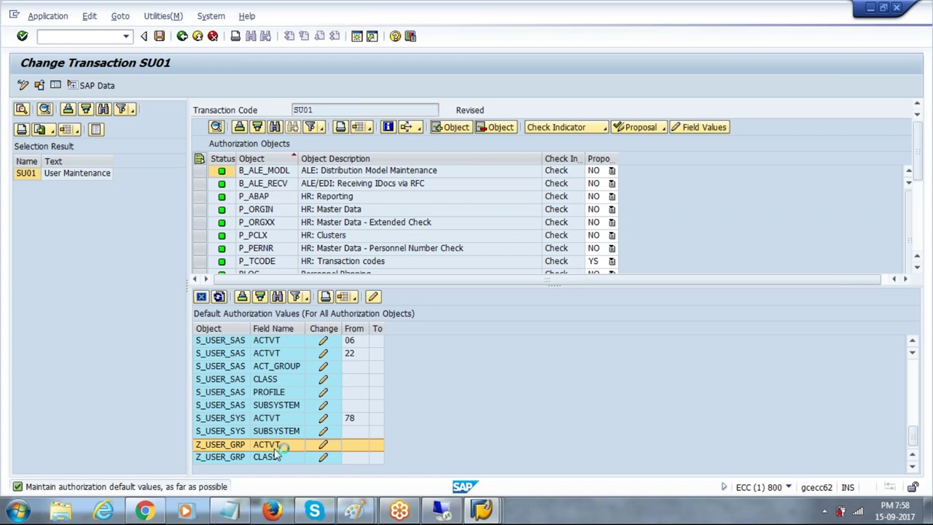
{"action": "mouse_move", "coordinate": [481, 510]}
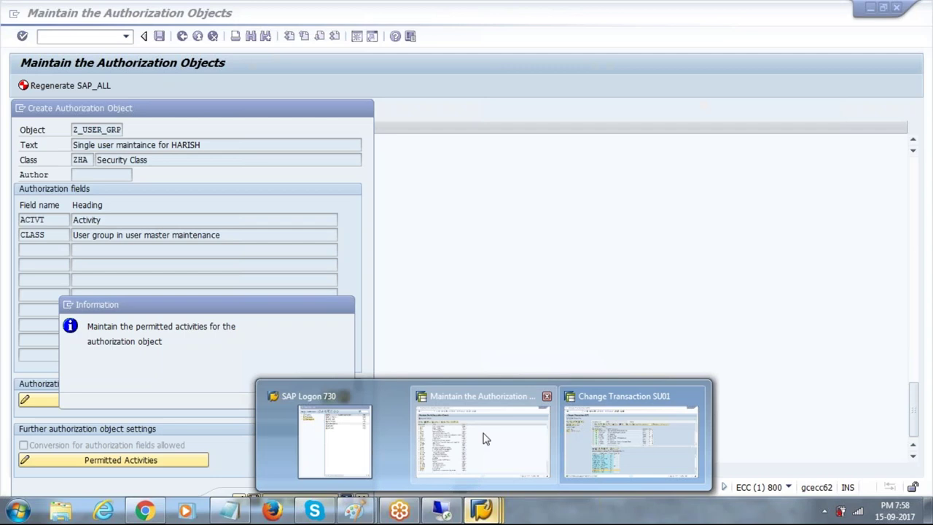
{"action": "left_click", "coordinate": [483, 437]}
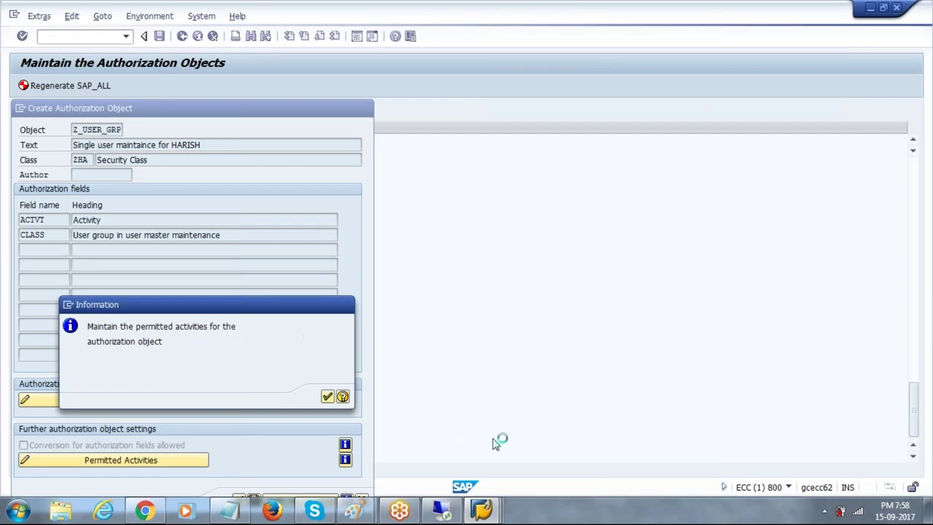
{"action": "mouse_move", "coordinate": [498, 514]}
{"action": "left_click", "coordinate": [609, 464]}
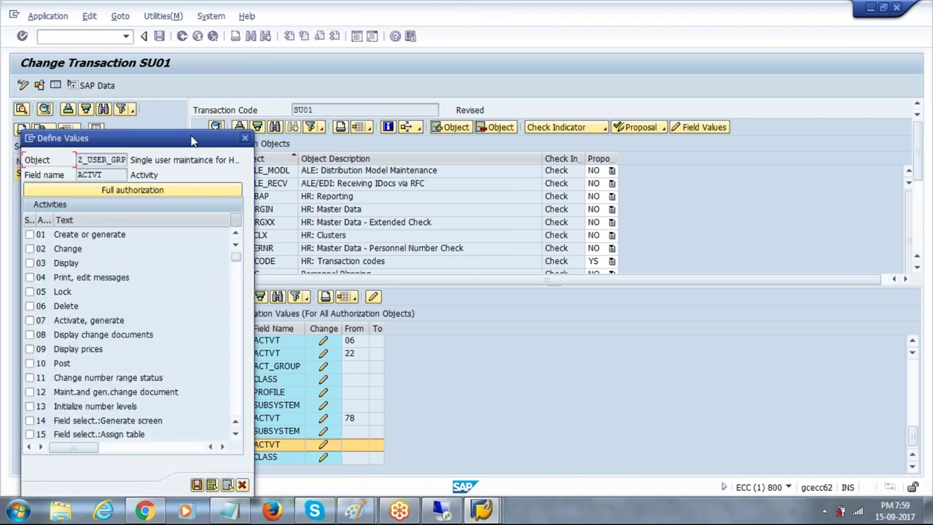
Tick ACTVT activities 03, 04, 05, 06, 07 and 08 and transfer them as defaults
{"action": "left_click", "coordinate": [235, 315]}
{"action": "scroll", "coordinate": [235, 314], "scroll_direction": "down", "scroll_amount": 15}
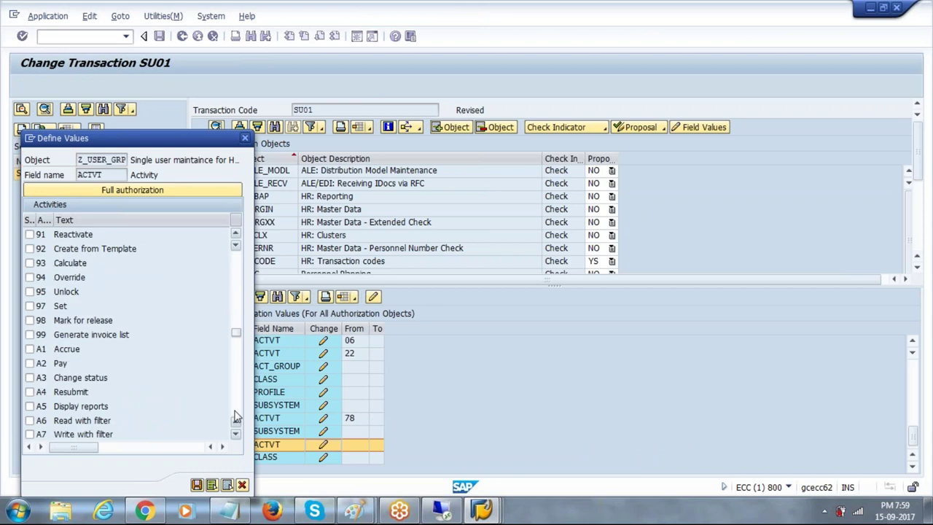
{"action": "scroll", "coordinate": [235, 416], "scroll_direction": "down", "scroll_amount": 15}
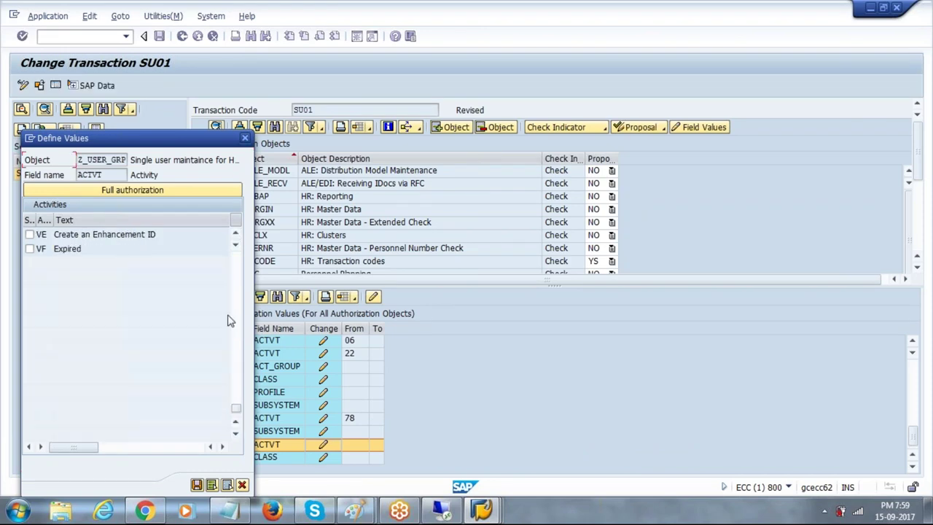
{"action": "scroll", "coordinate": [236, 304], "scroll_direction": "up", "scroll_amount": 15}
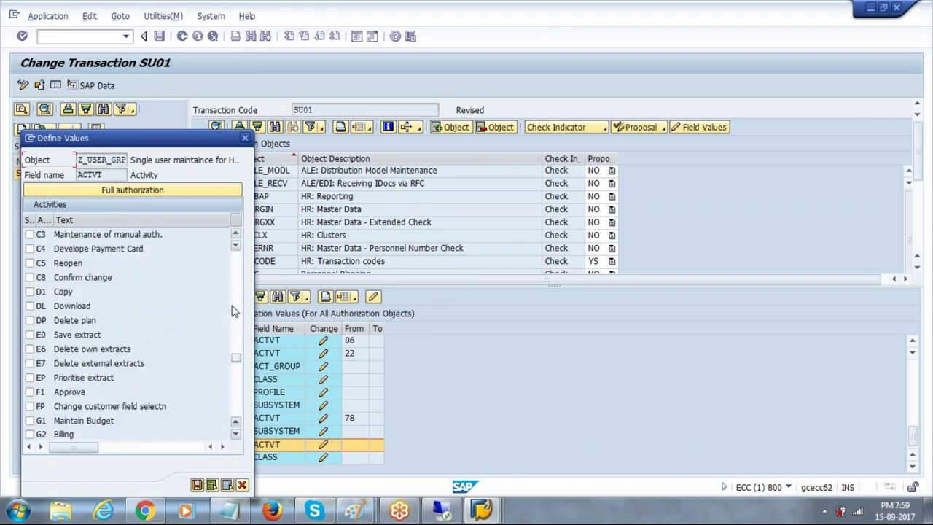
{"action": "scroll", "coordinate": [237, 303], "scroll_direction": "up", "scroll_amount": 15}
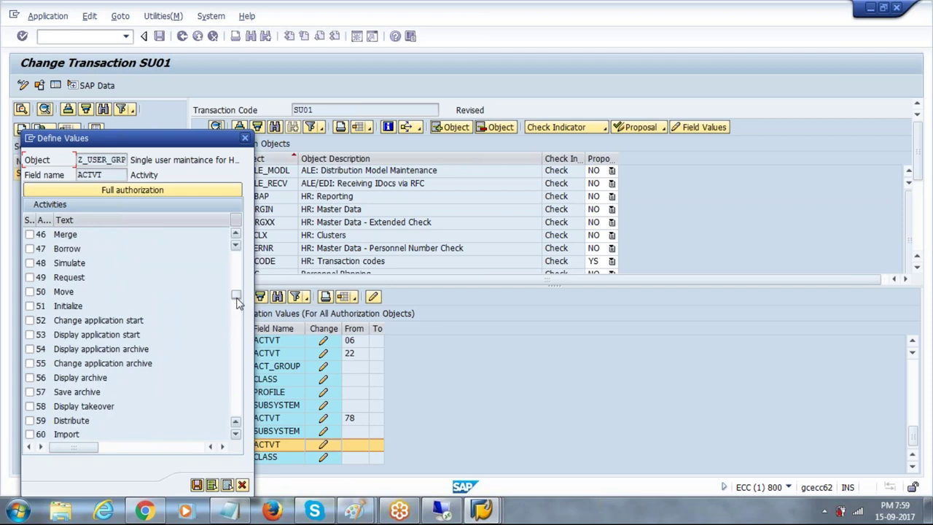
{"action": "left_click_drag", "start_coordinate": [241, 286], "coordinate": [239, 262]}
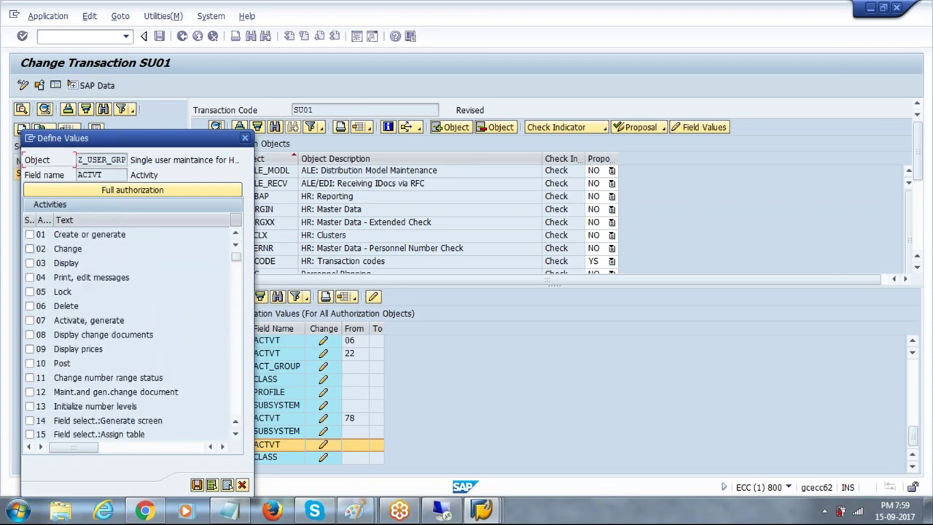
{"action": "left_click", "coordinate": [30, 264]}
{"action": "left_click", "coordinate": [30, 278]}
{"action": "left_click", "coordinate": [30, 292]}
{"action": "left_click", "coordinate": [30, 306]}
{"action": "left_click", "coordinate": [30, 321]}
{"action": "left_click", "coordinate": [30, 335]}
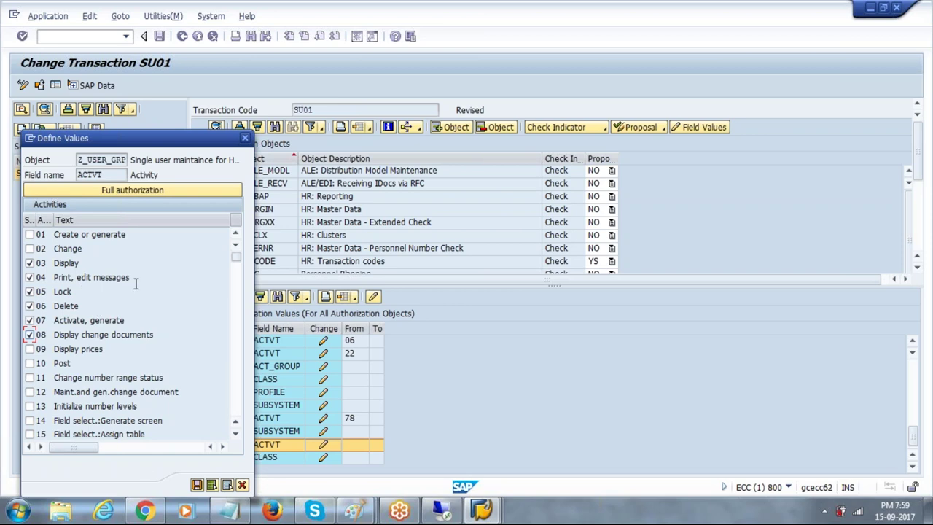
{"action": "left_click", "coordinate": [197, 486]}
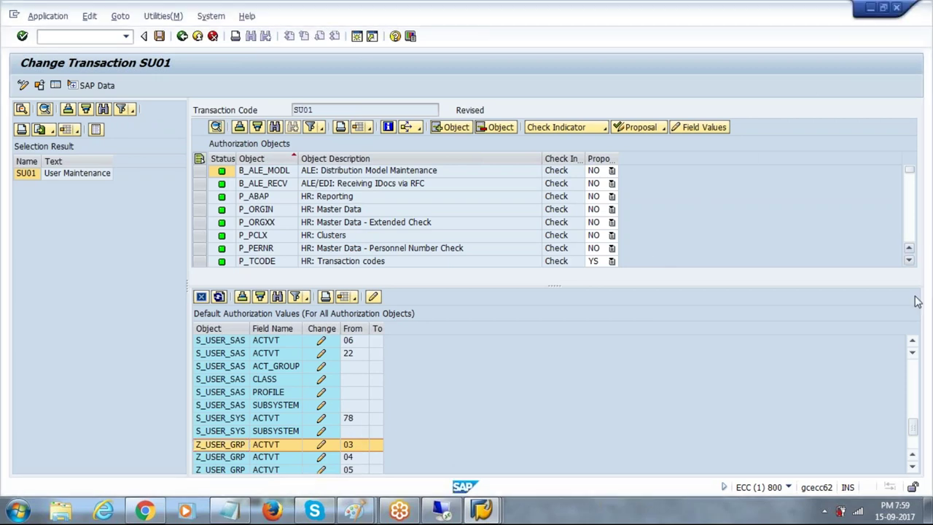
{"action": "scroll", "coordinate": [891, 452], "scroll_direction": "down", "scroll_amount": 2}
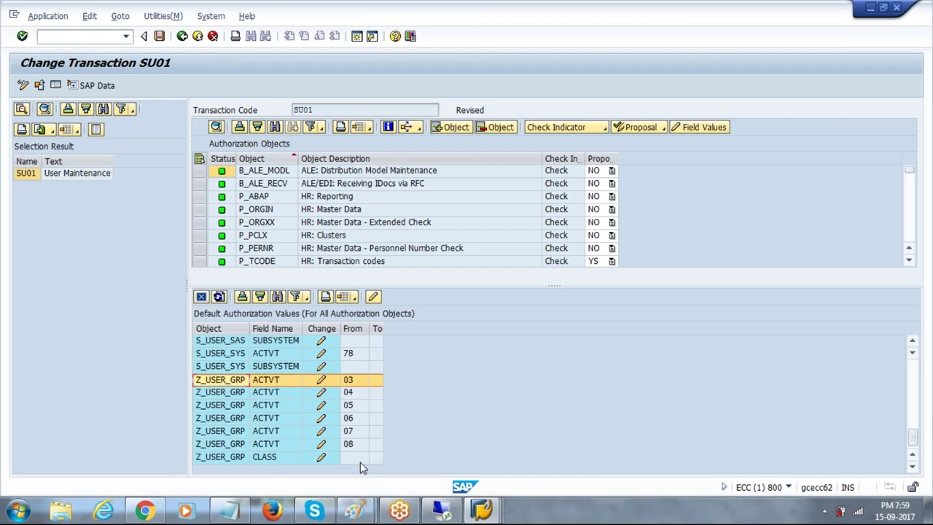
Browse the F4 user group list, then set CLASS to * via Full authorization and transfer
{"action": "left_click", "coordinate": [323, 458]}
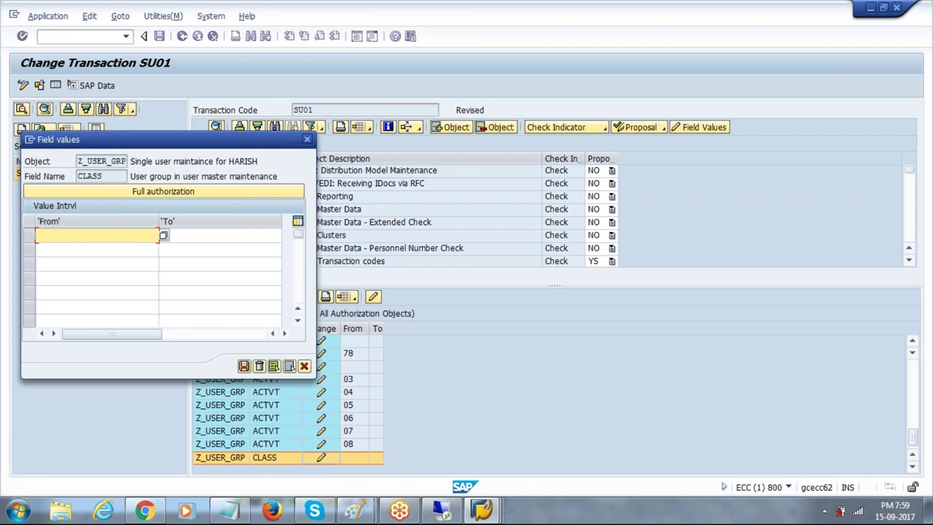
{"action": "key", "text": "F4"}
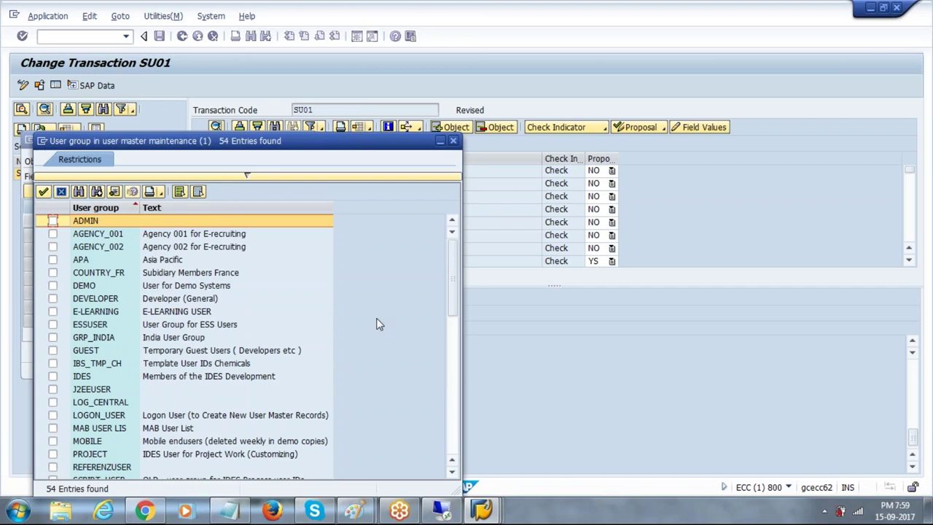
{"action": "left_click", "coordinate": [452, 422]}
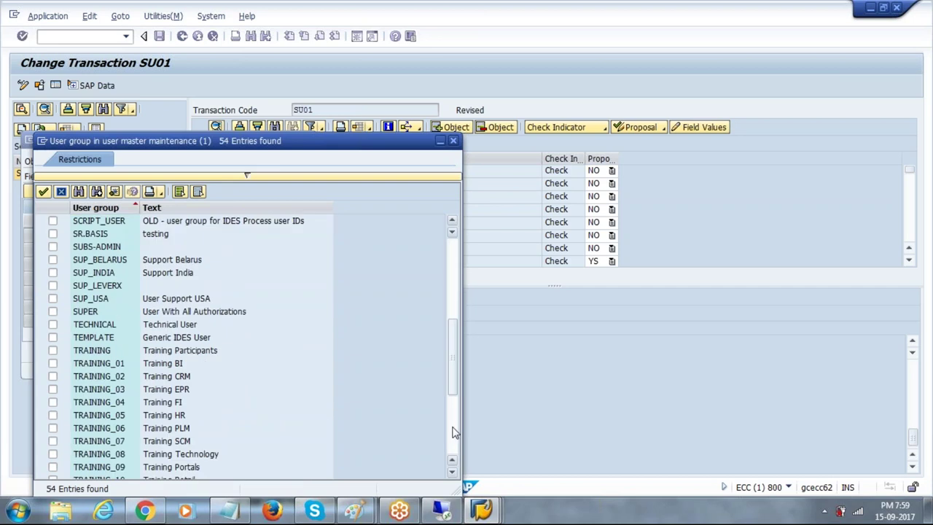
{"action": "left_click", "coordinate": [452, 433]}
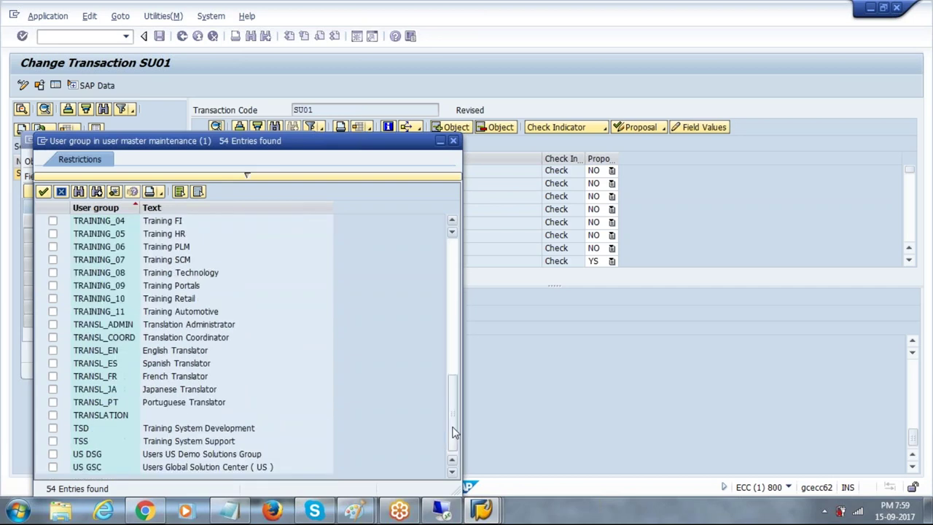
{"action": "left_click", "coordinate": [452, 294]}
{"action": "left_click", "coordinate": [451, 294]}
{"action": "left_click", "coordinate": [452, 139]}
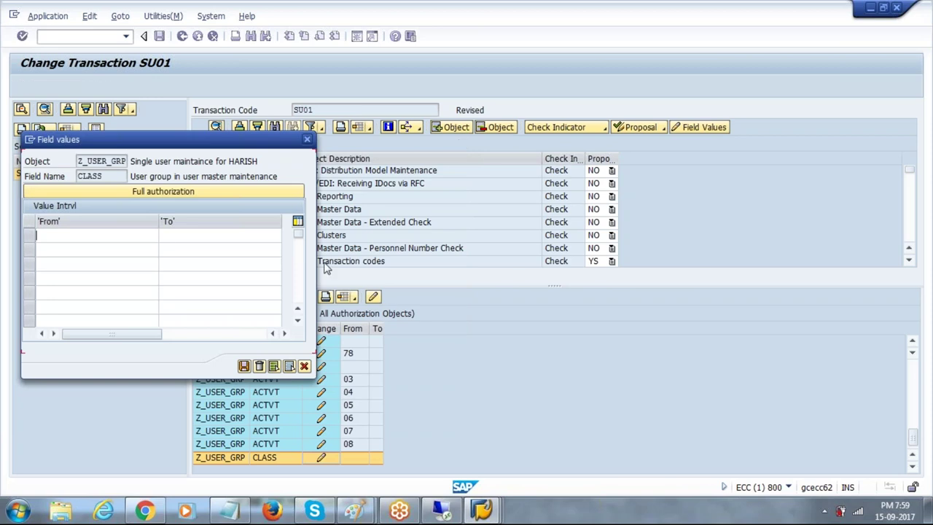
{"action": "left_click", "coordinate": [177, 191]}
{"action": "left_click", "coordinate": [243, 366]}
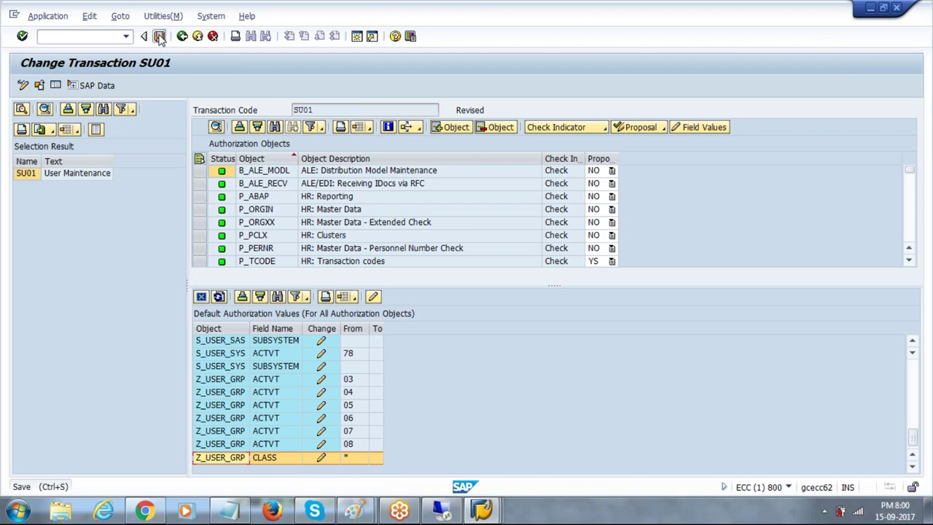
Save the SU01 assignment changes to a newly created transport request
{"action": "key", "text": "ctrl+s"}
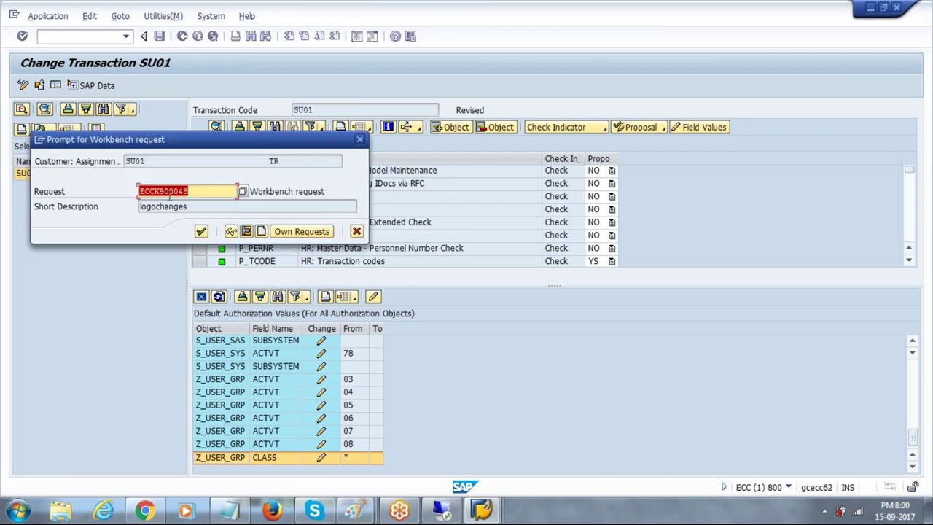
{"action": "left_click", "coordinate": [262, 231]}
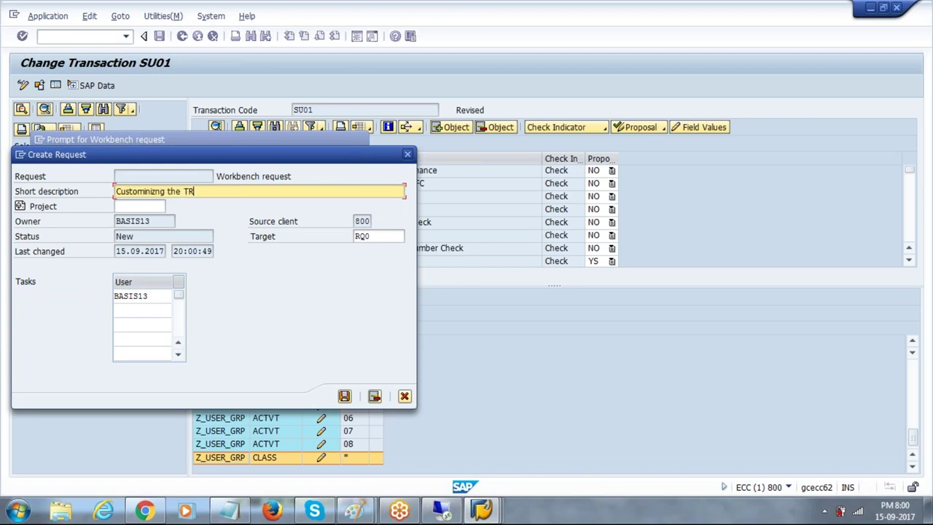
{"action": "left_click", "coordinate": [344, 396]}
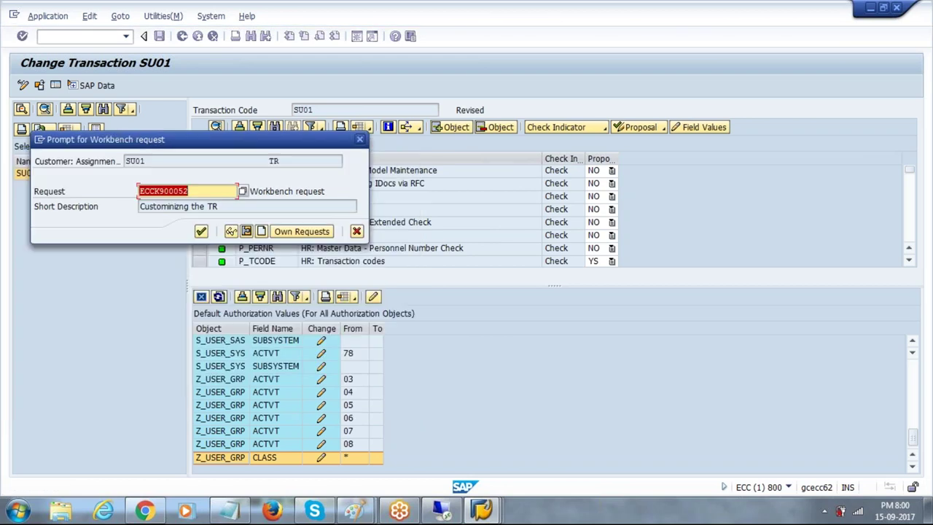
{"action": "left_click", "coordinate": [201, 231]}
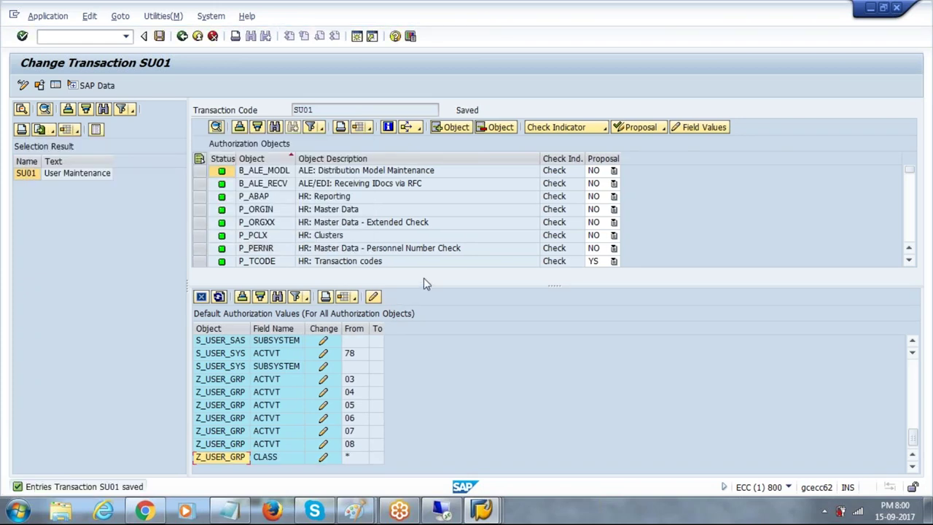
Check Z_USER_GRP in SU01's authorization objects table, then return to the SU24 selection screen
{"action": "left_click_drag", "start_coordinate": [555, 290], "coordinate": [556, 449]}
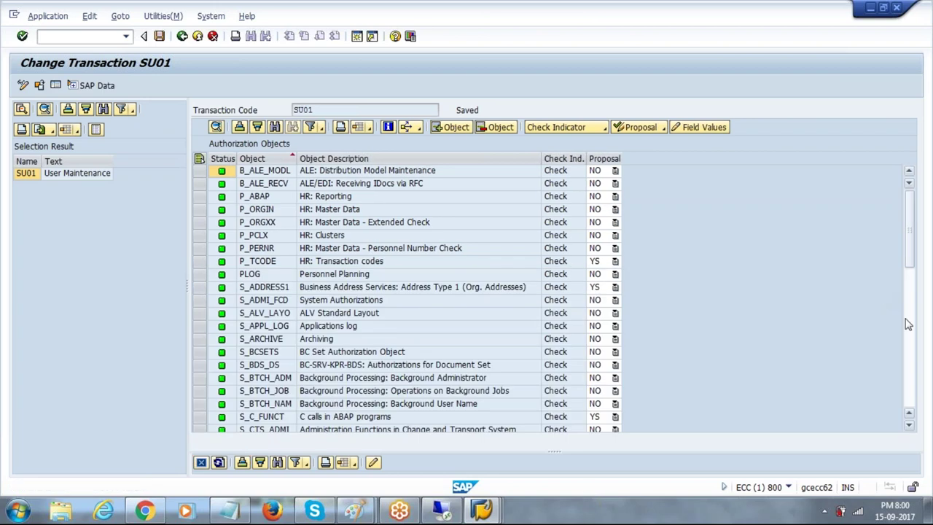
{"action": "scroll", "coordinate": [912, 340], "scroll_direction": "down", "scroll_amount": 10}
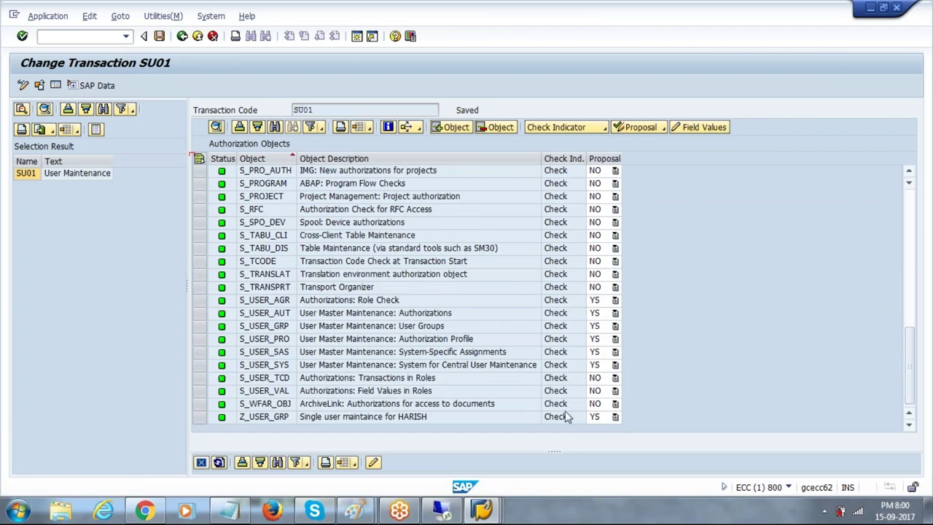
{"action": "left_click", "coordinate": [199, 417]}
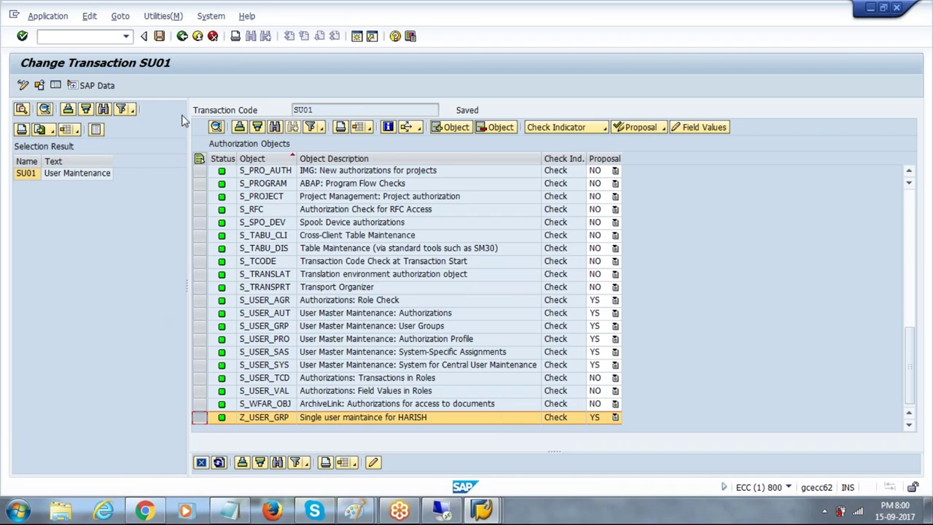
{"action": "left_click", "coordinate": [183, 37]}
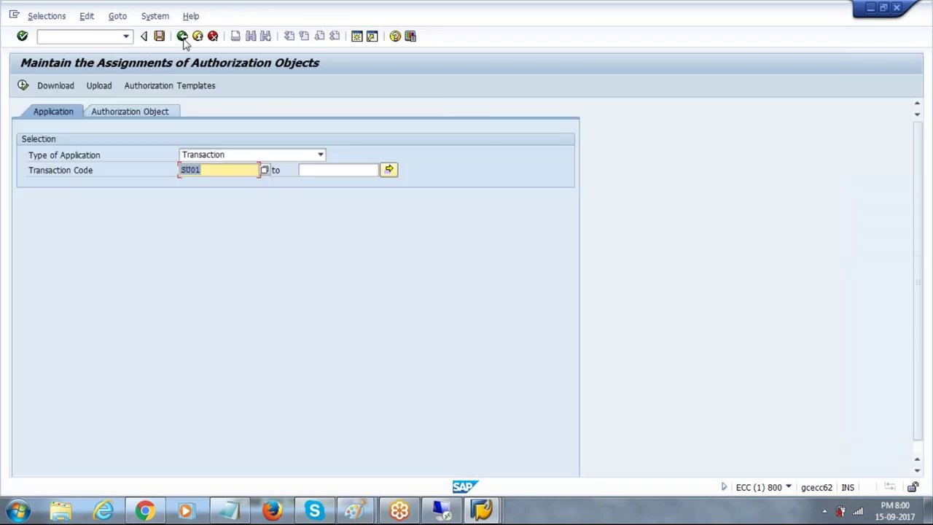
Start PFCG from Easy Access, then allow activity 03 in the authorization object's Define Values dialog
{"action": "left_click", "coordinate": [182, 37]}
{"action": "type", "text": "PF"}
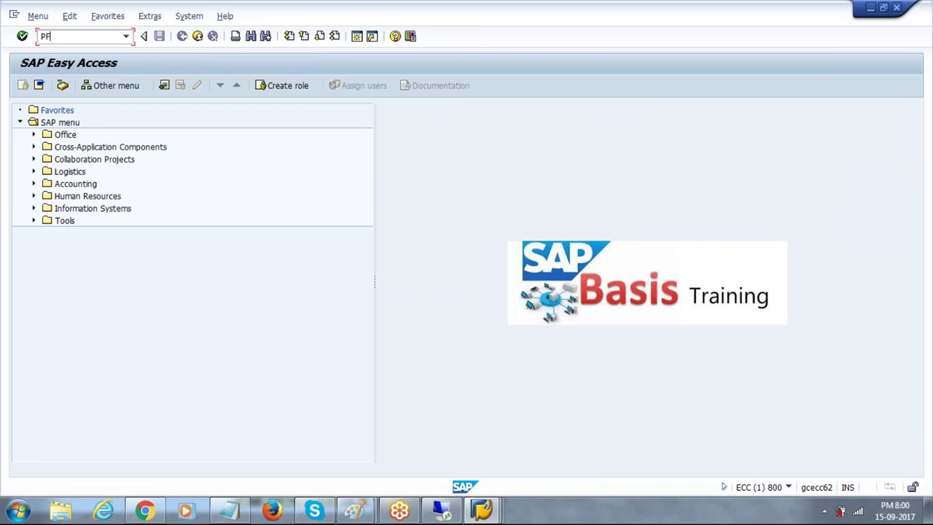
{"action": "type", "text": "CG"}
{"action": "key", "text": "Return"}
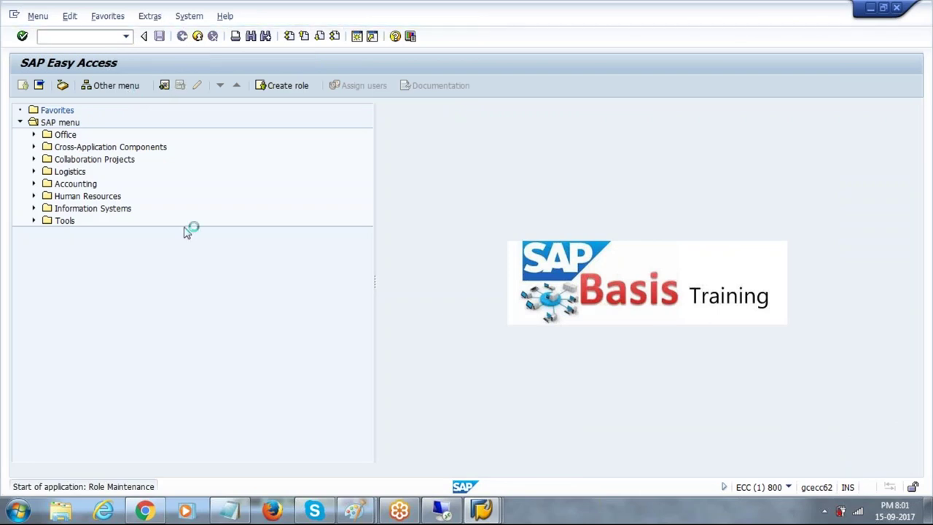
{"action": "left_click", "coordinate": [498, 512]}
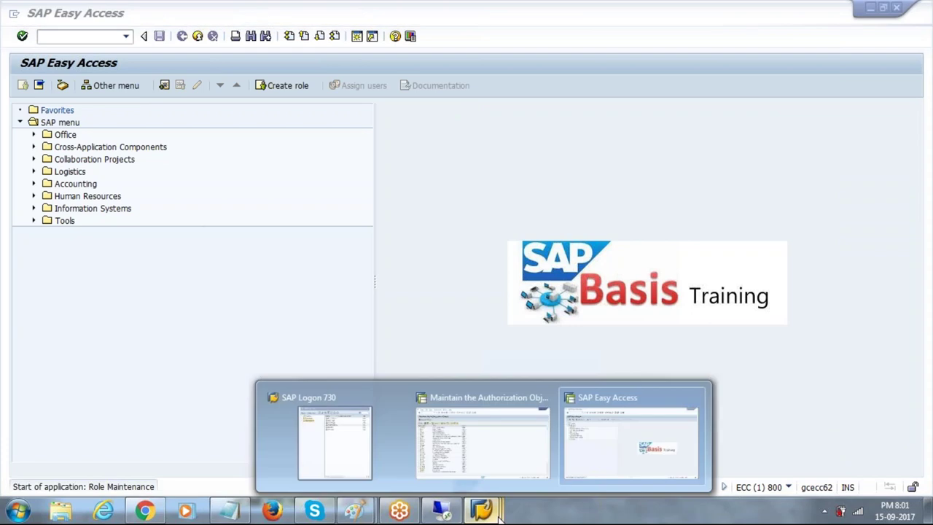
{"action": "left_click", "coordinate": [437, 446]}
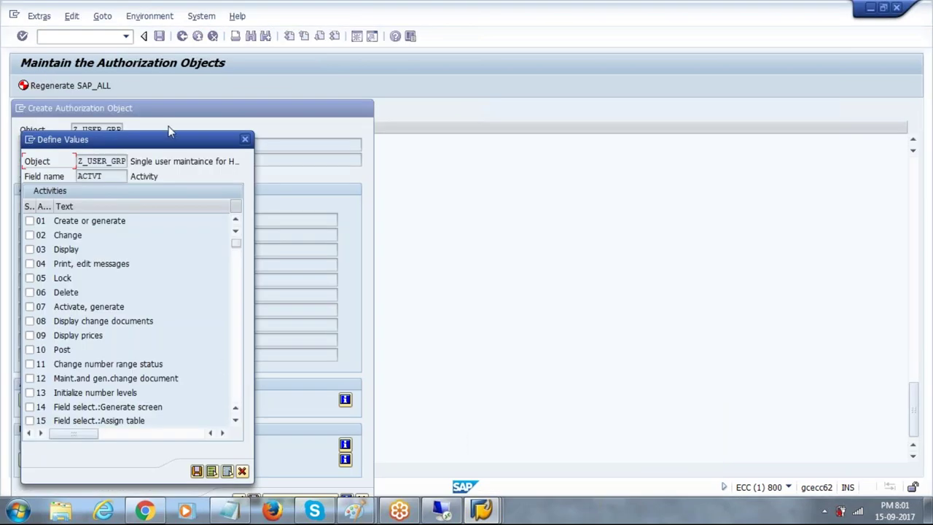
{"action": "left_click_drag", "start_coordinate": [169, 130], "coordinate": [269, 117]}
{"action": "left_click", "coordinate": [132, 235]}
{"action": "left_click", "coordinate": [132, 222]}
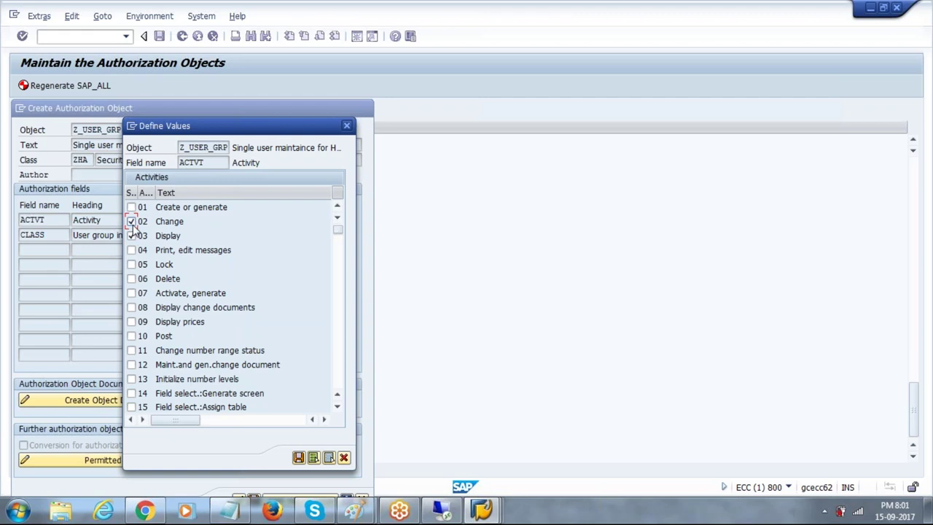
{"action": "left_click", "coordinate": [299, 457]}
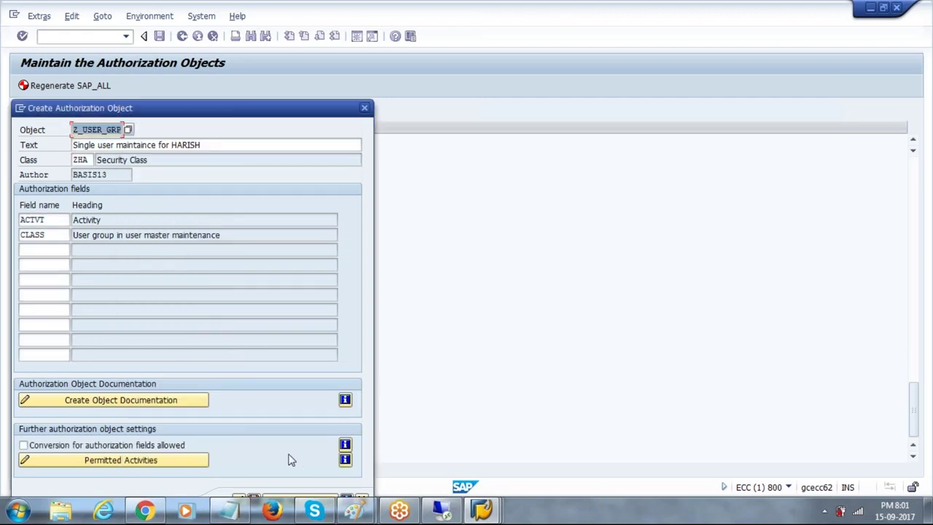
After the name-exists error, save the object as Z_USER_GP1 as a local object and go back
{"action": "left_click_drag", "start_coordinate": [253, 116], "coordinate": [277, 52]}
{"action": "left_click", "coordinate": [278, 436]}
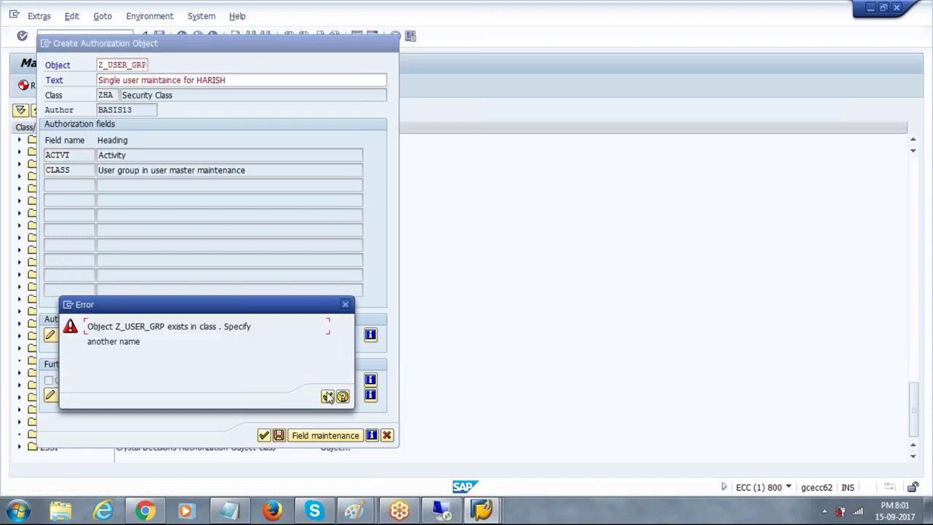
{"action": "left_click", "coordinate": [327, 396]}
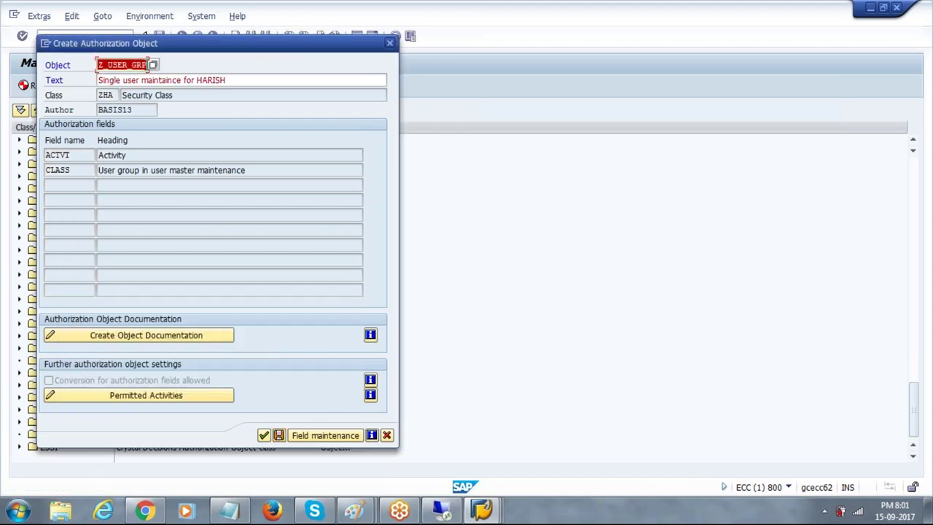
{"action": "left_click", "coordinate": [139, 65]}
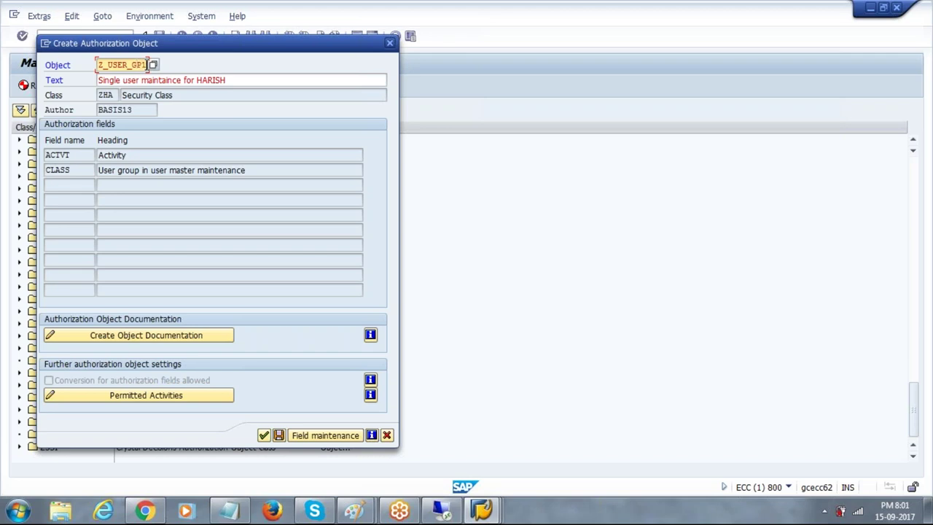
{"action": "left_click", "coordinate": [265, 435]}
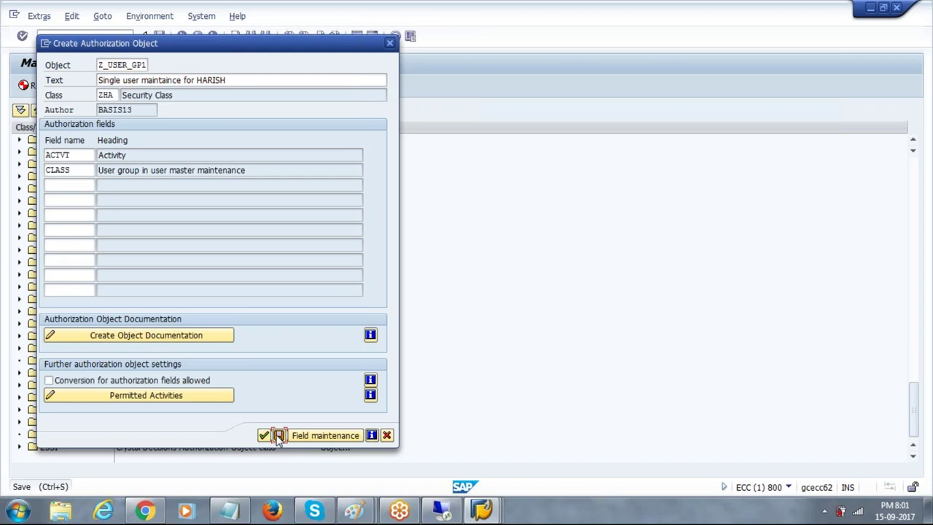
{"action": "left_click", "coordinate": [278, 435]}
{"action": "left_click", "coordinate": [219, 307]}
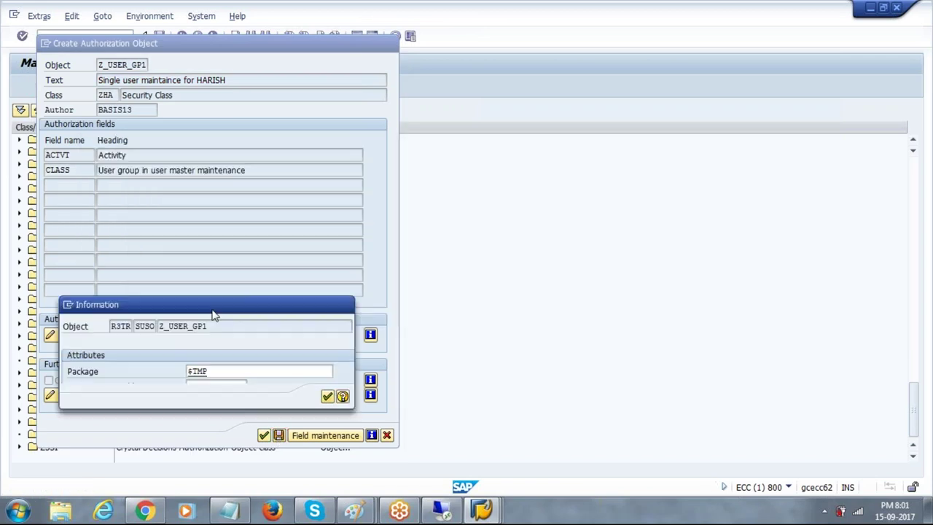
{"action": "left_click", "coordinate": [328, 396]}
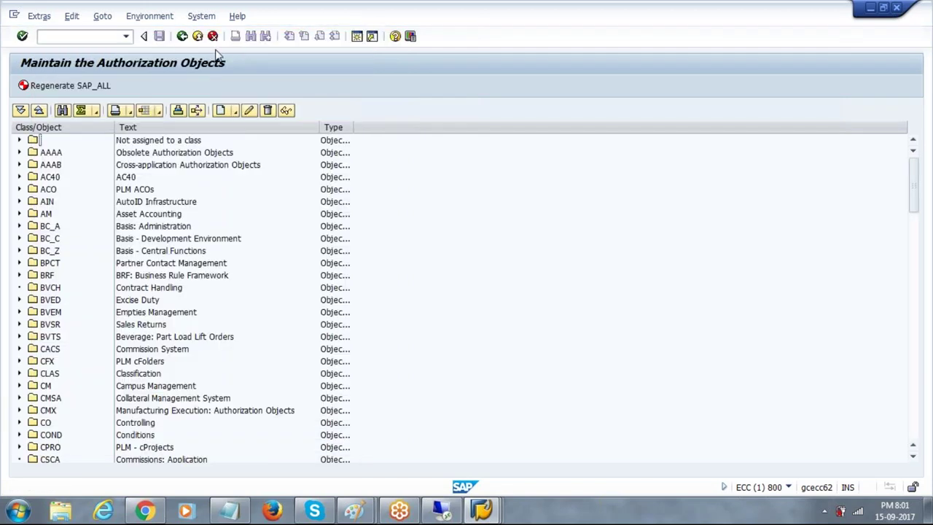
{"action": "left_click", "coordinate": [179, 37]}
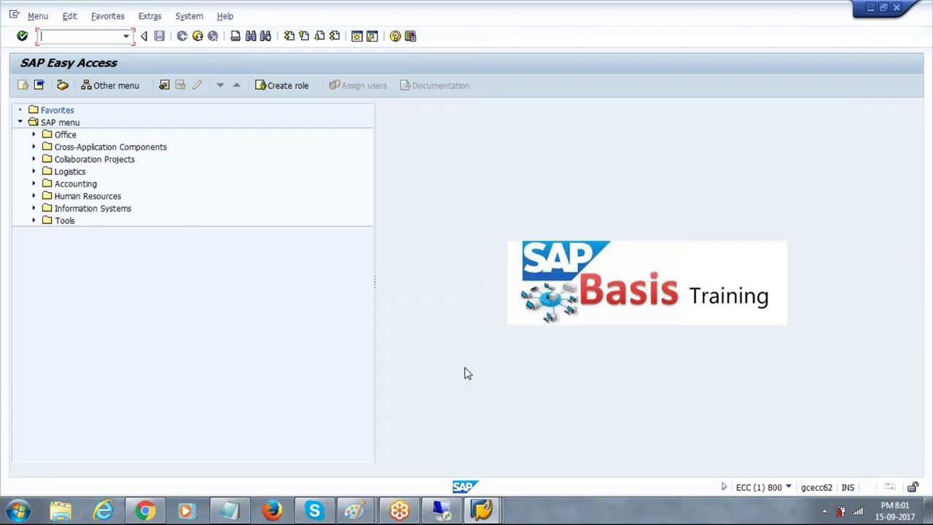
Cycle through the open SAP Easy Access sessions, then switch to the Notepad notes
{"action": "left_click", "coordinate": [481, 511]}
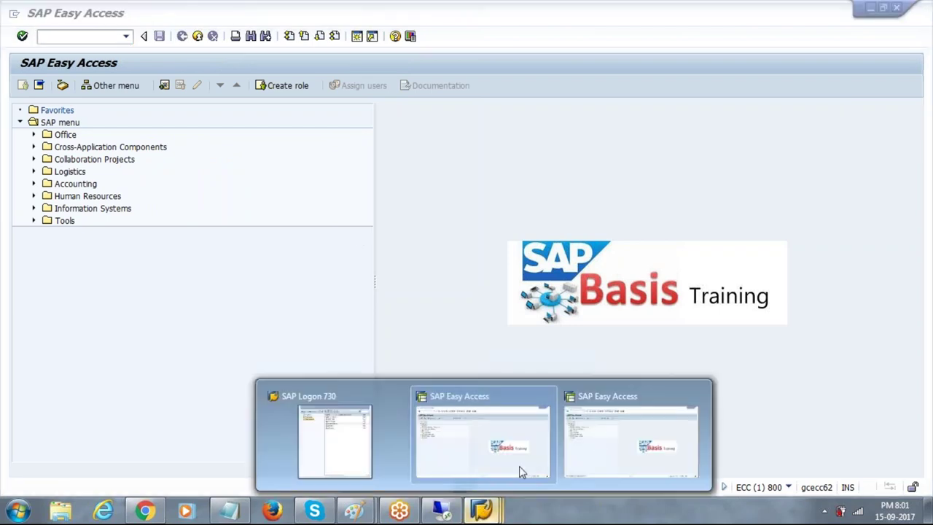
{"action": "left_click", "coordinate": [605, 442]}
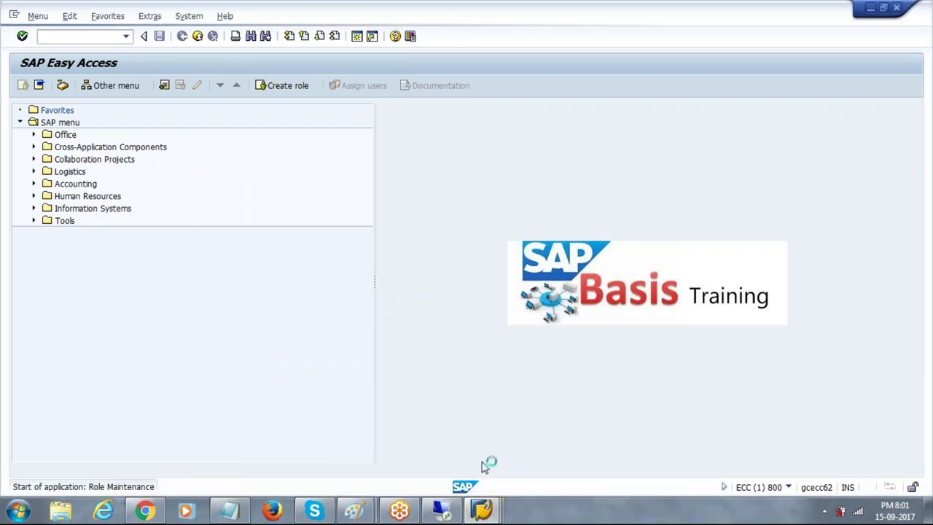
{"action": "left_click", "coordinate": [481, 511]}
{"action": "left_click", "coordinate": [483, 430]}
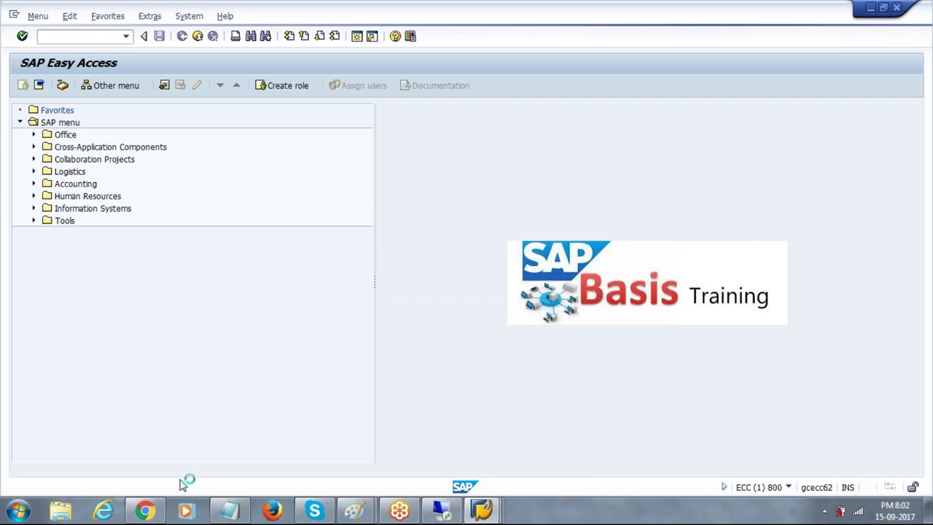
{"action": "key", "text": "alt+Tab"}
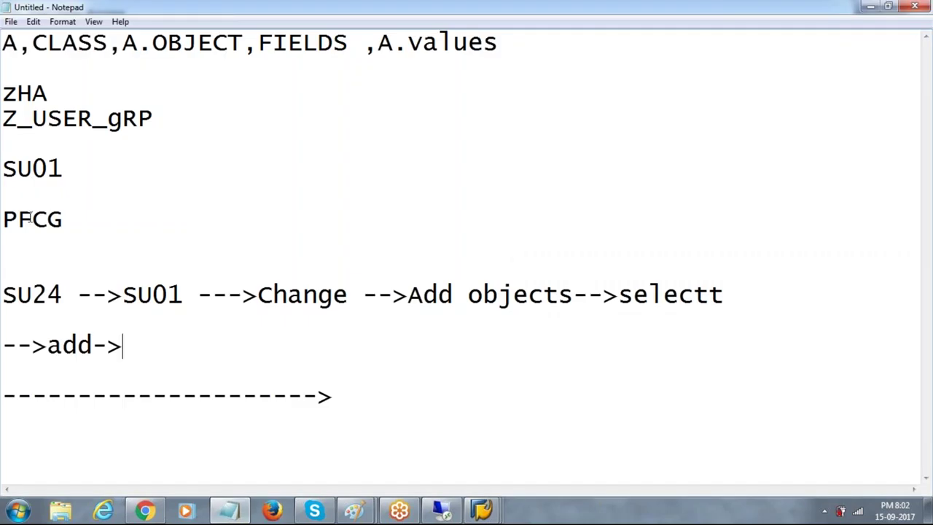
Delete the SU24 navigation line from the Notepad notes
{"action": "left_click_drag", "start_coordinate": [156, 135], "coordinate": [6, 23]}
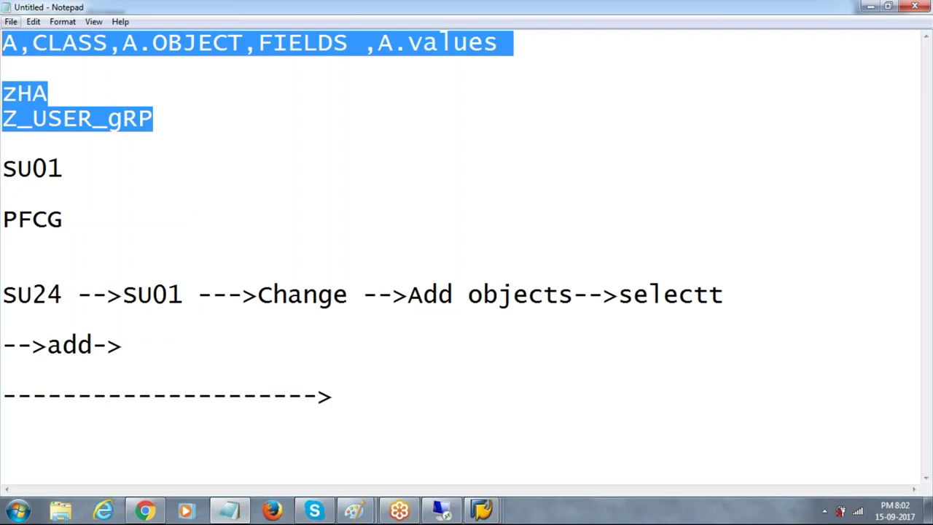
{"action": "left_click", "coordinate": [183, 292]}
{"action": "key", "text": "Home"}
{"action": "key", "text": "shift+Right"}
{"action": "key", "text": "shift+Right"}
{"action": "key", "text": "shift+Right"}
{"action": "key", "text": "shift+Right"}
{"action": "key", "text": "shift+Right"}
{"action": "key", "text": "shift+Right"}
{"action": "key", "text": "shift+Right"}
{"action": "key", "text": "shift+Right"}
{"action": "key", "text": "shift+Right"}
{"action": "key", "text": "shift+Right"}
{"action": "key", "text": "shift+Right"}
{"action": "key", "text": "shift+Right"}
{"action": "key", "text": "shift+Right"}
{"action": "key", "text": "shift+Right"}
{"action": "key", "text": "shift+Right"}
{"action": "key", "text": "shift+Right"}
{"action": "key", "text": "shift+Right"}
{"action": "key", "text": "shift+Right"}
{"action": "key", "text": "shift+Down"}
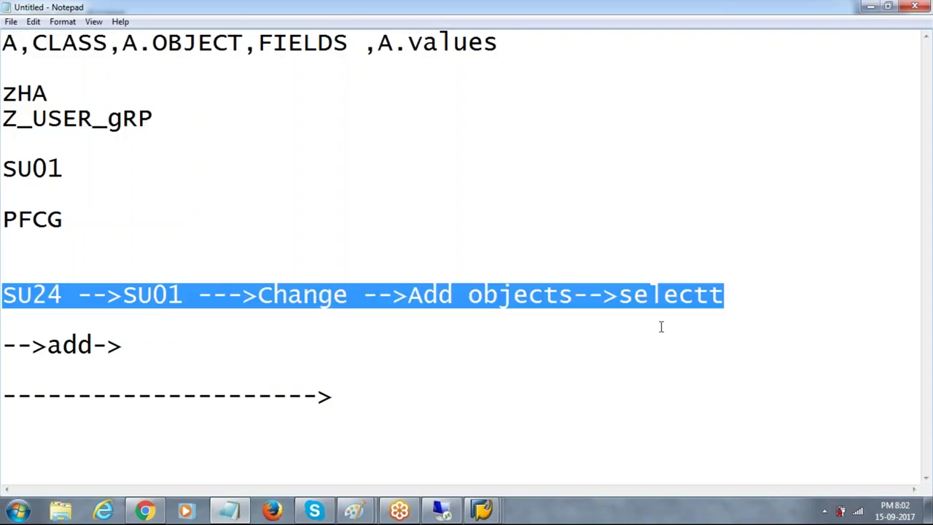
{"action": "key", "text": "BackSpace"}
{"action": "key", "text": "BackSpace"}
{"action": "key", "text": "BackSpace"}
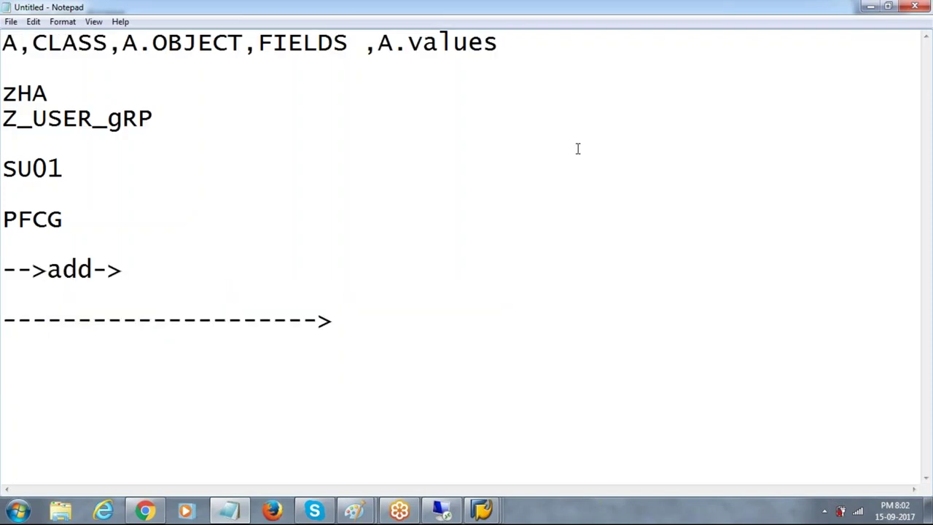
Add trailing dashes after Z_USER_gRP and bring the Paint authorization diagram forward
{"action": "type", "text": "---"}
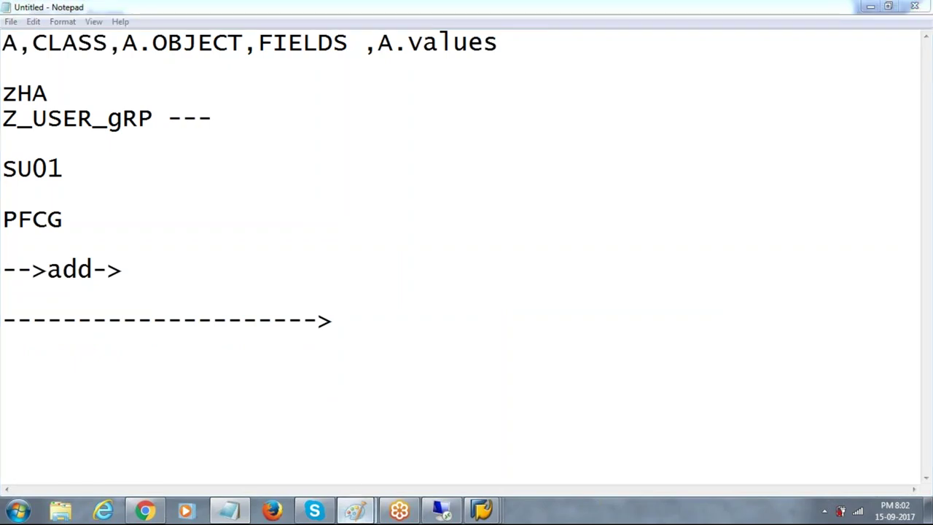
{"action": "mouse_move", "coordinate": [355, 511]}
{"action": "left_click", "coordinate": [409, 466]}
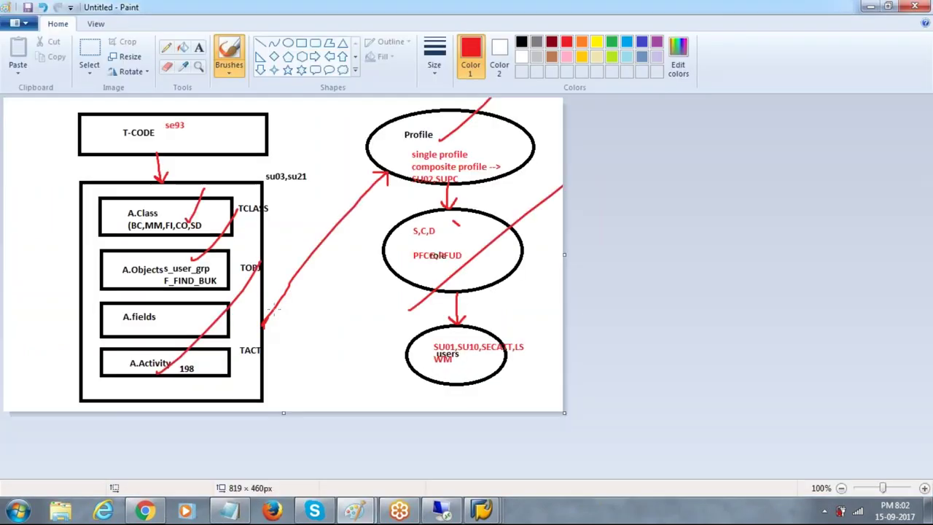